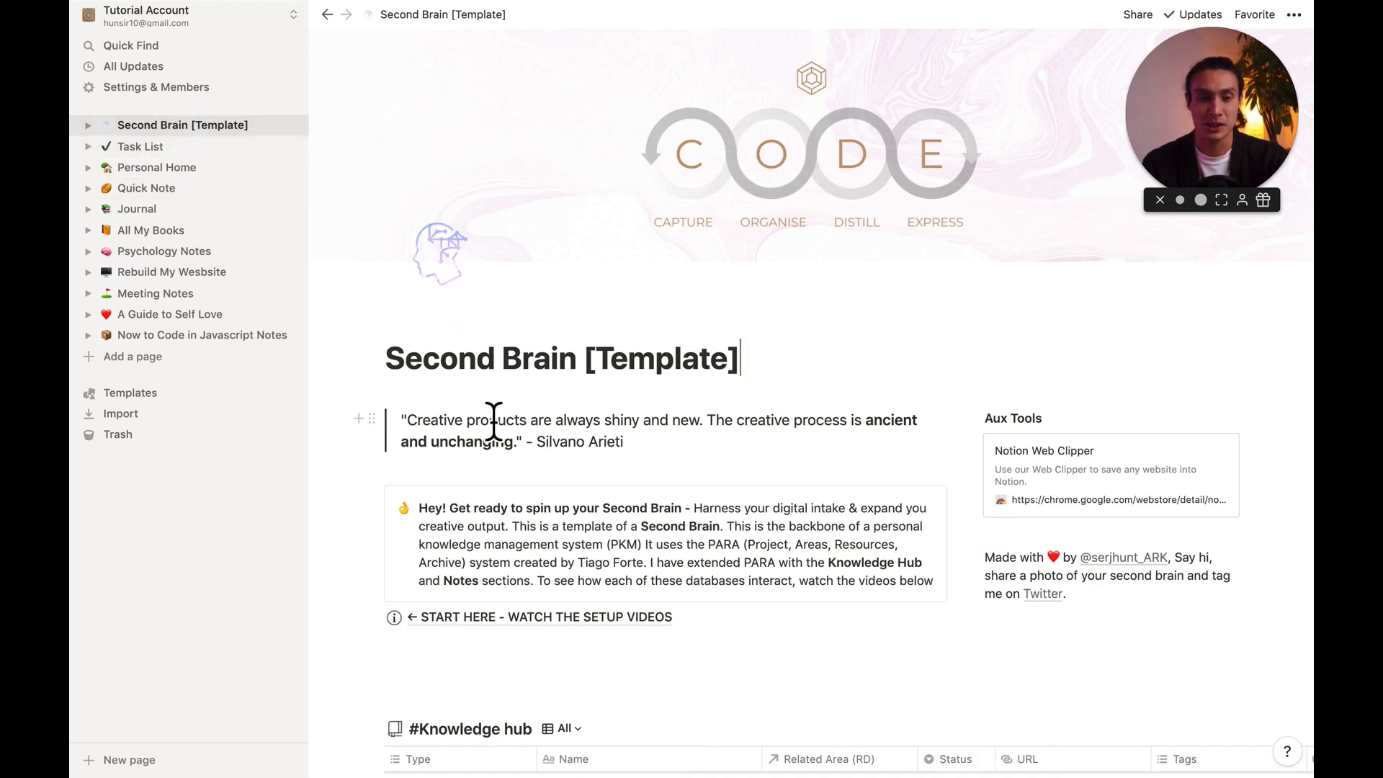
Create a sub-page titled Knowledge hub directly above the #Knowledge hub database on the Second Brain page.
scroll(495, 421, down, 5)
click(451, 470)
scroll(452, 475, down, 1)
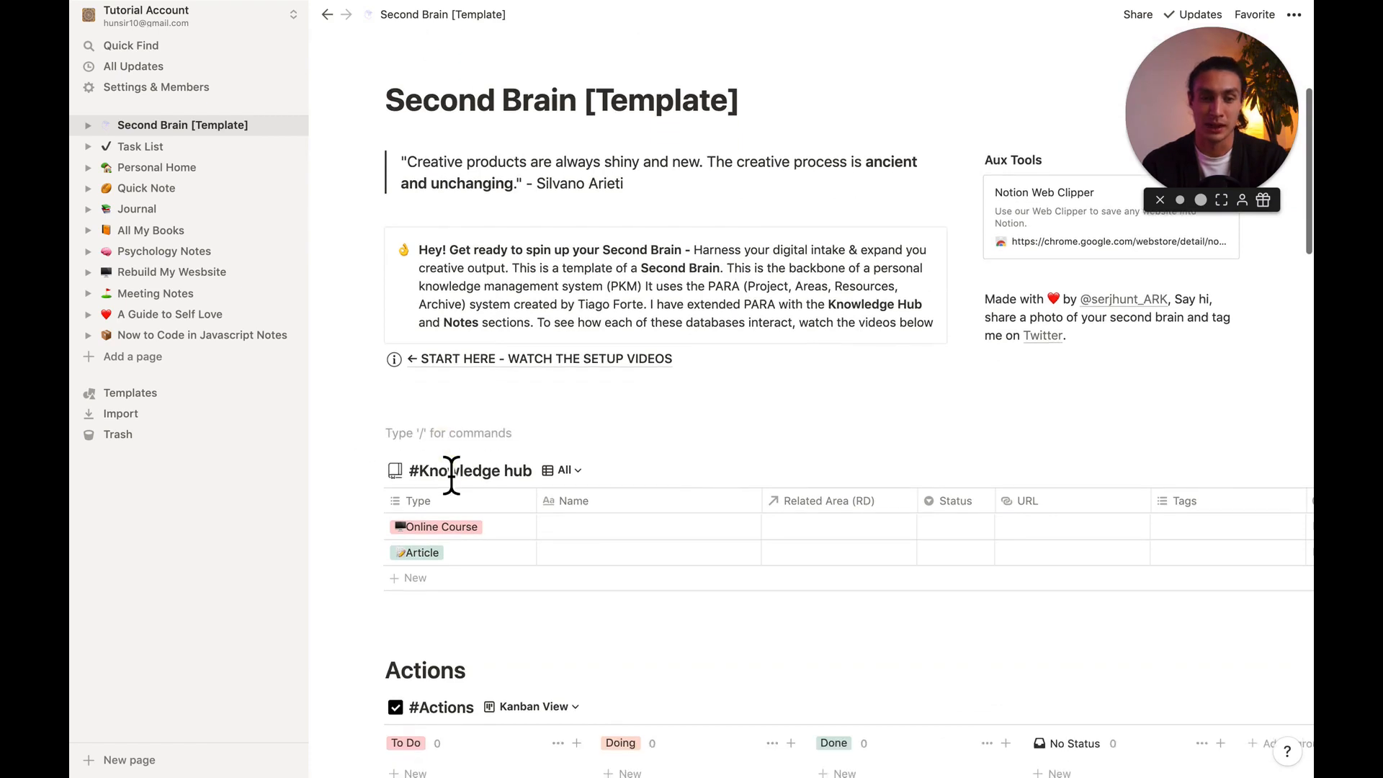
scroll(451, 476, down, 1)
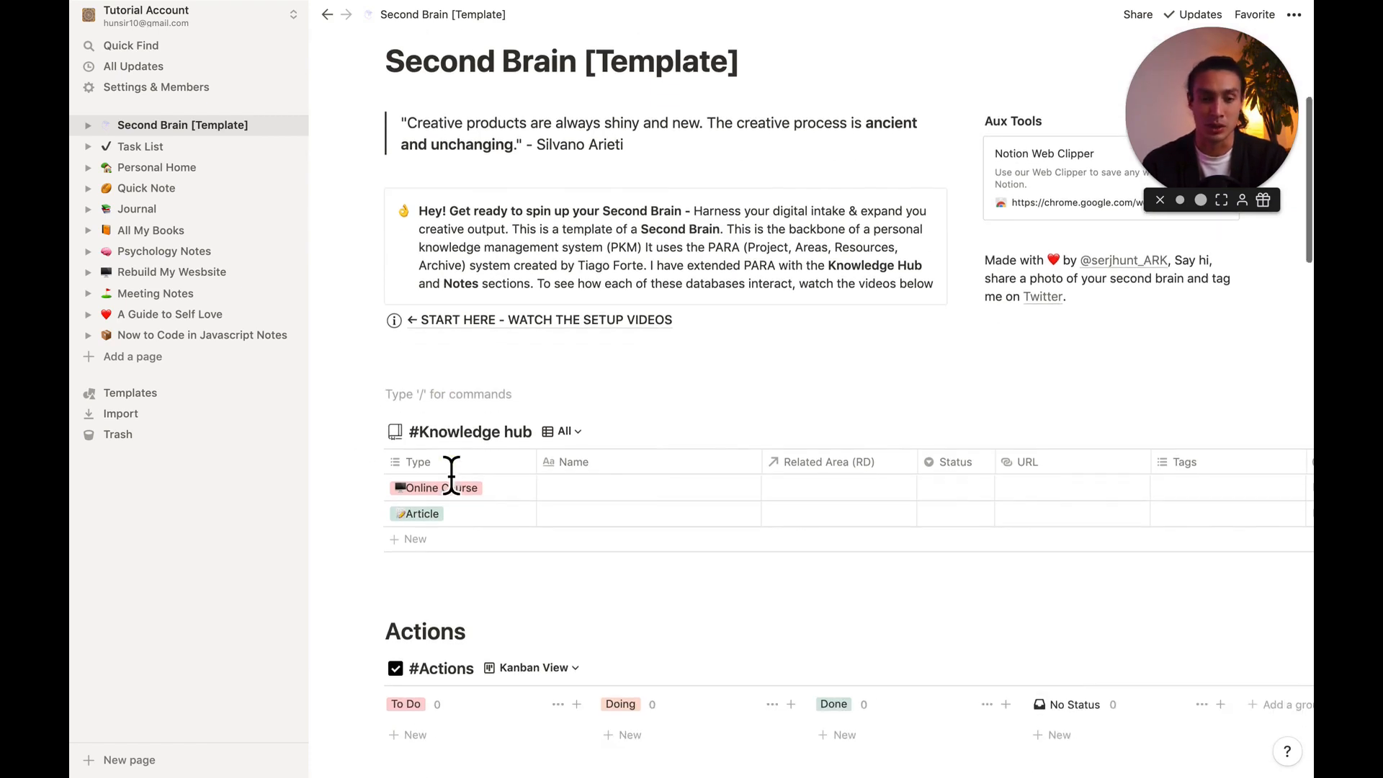
scroll(470, 494, down, 1)
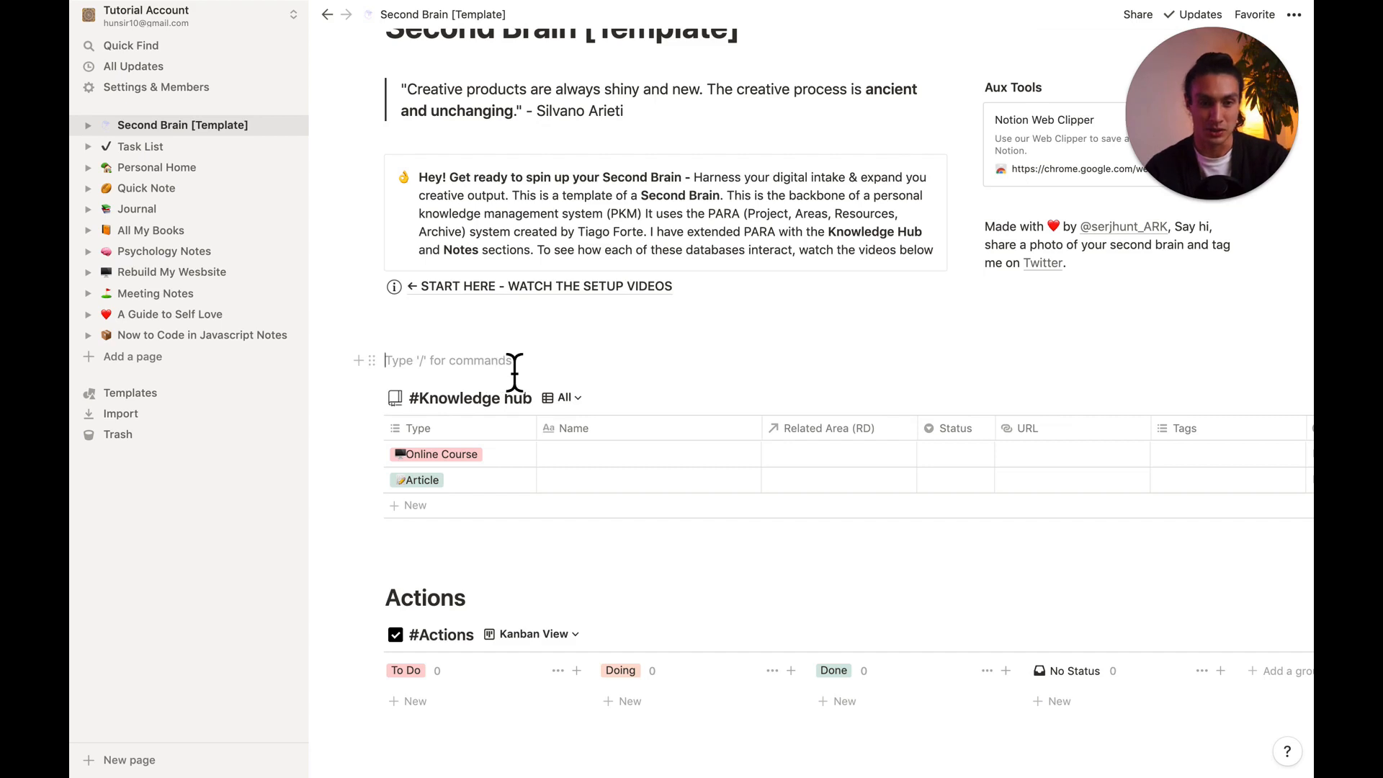
text(.)
key(BackSpace)
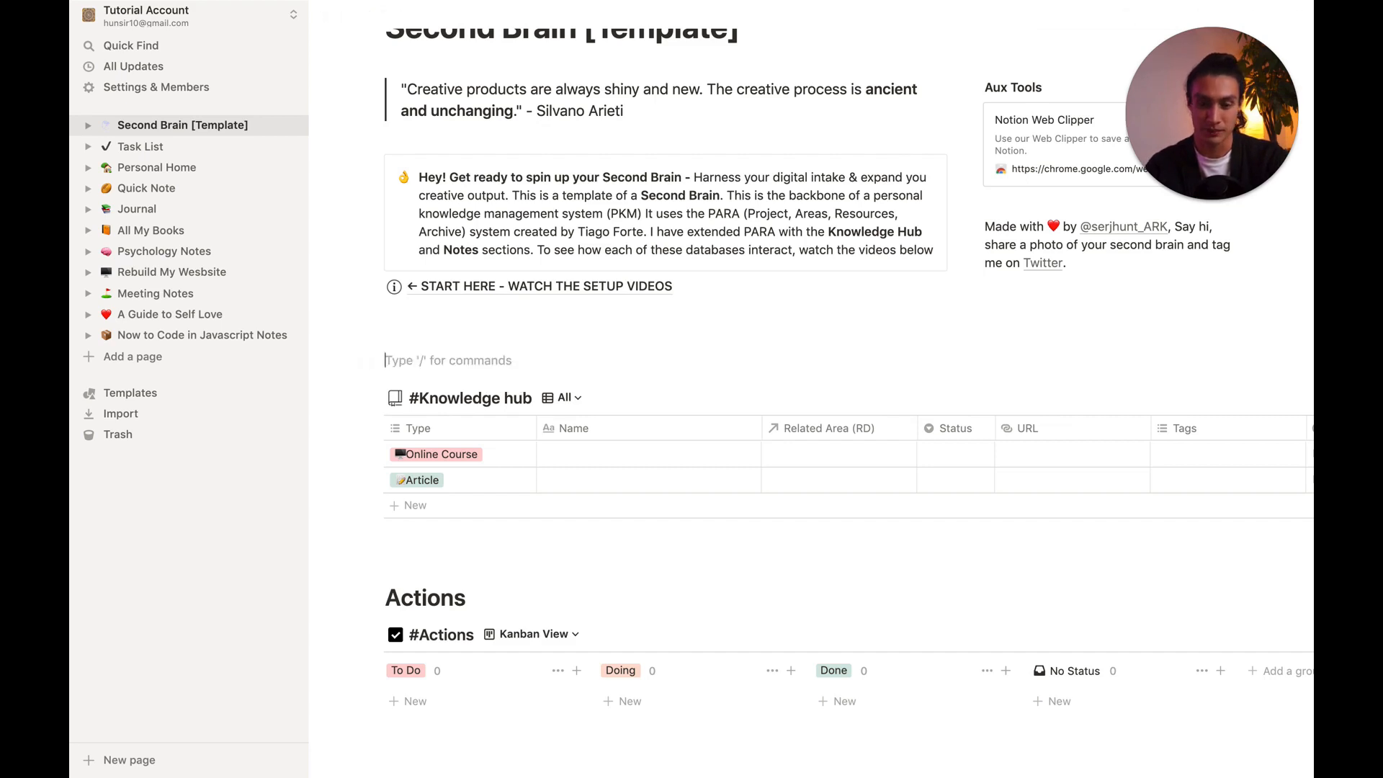
text(/page)
key(Return)
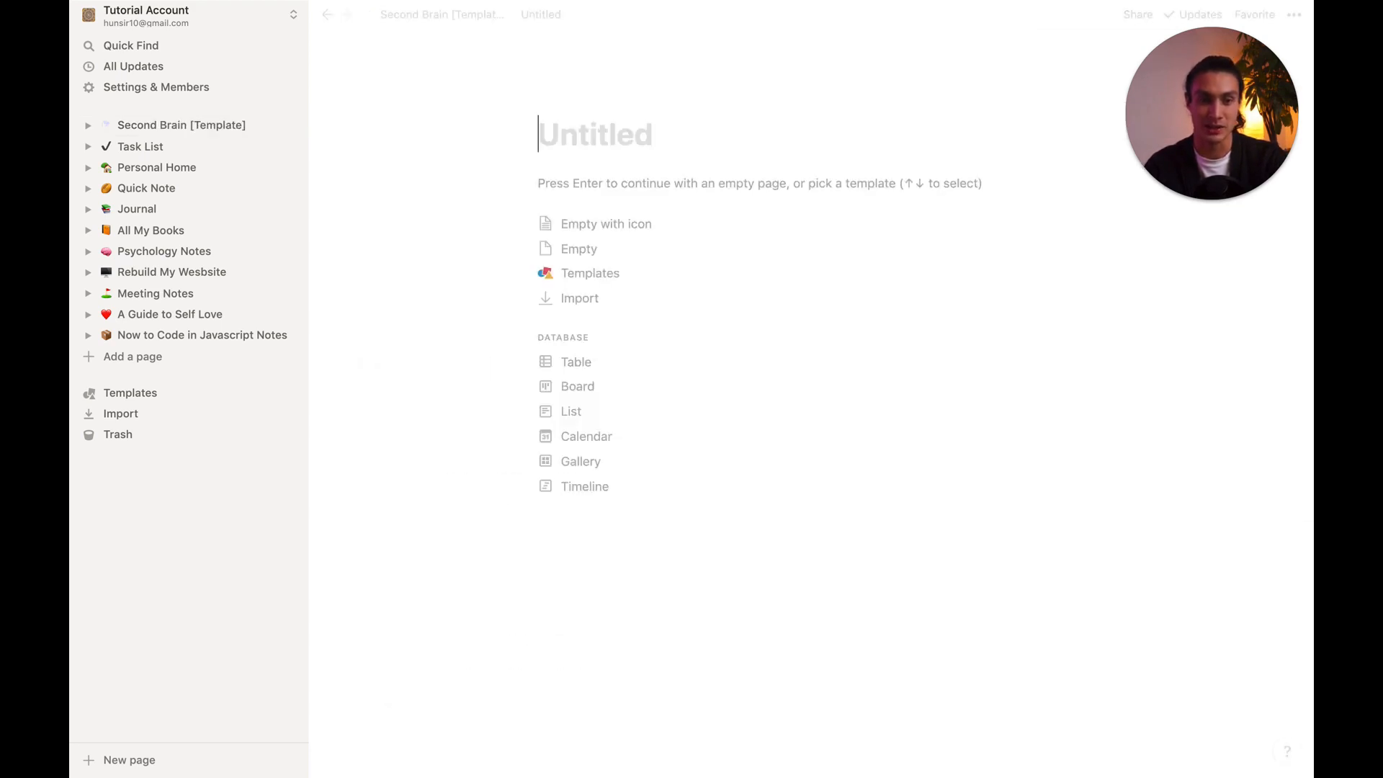
text(Know)
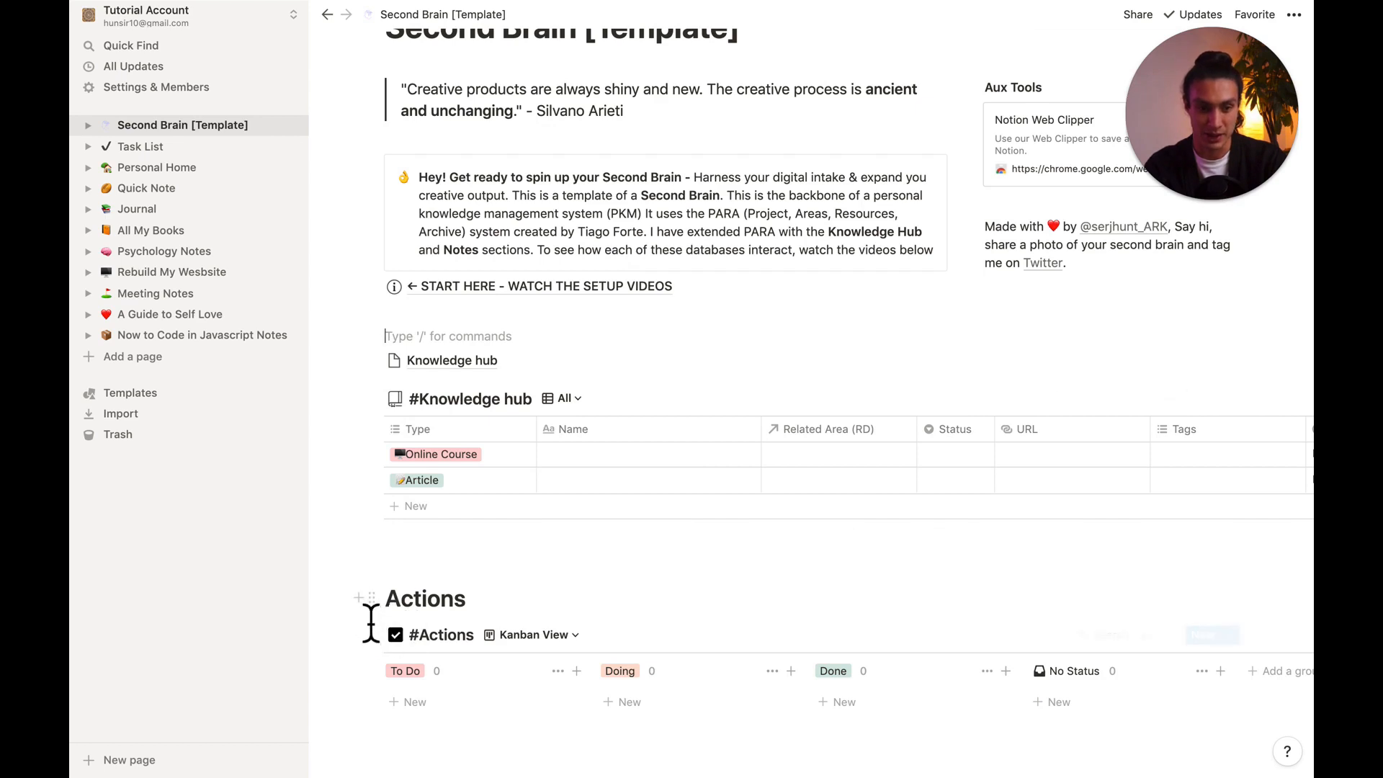
Add a sub-page titled Actions under the Actions heading and return to the Second Brain page.
click(358, 597)
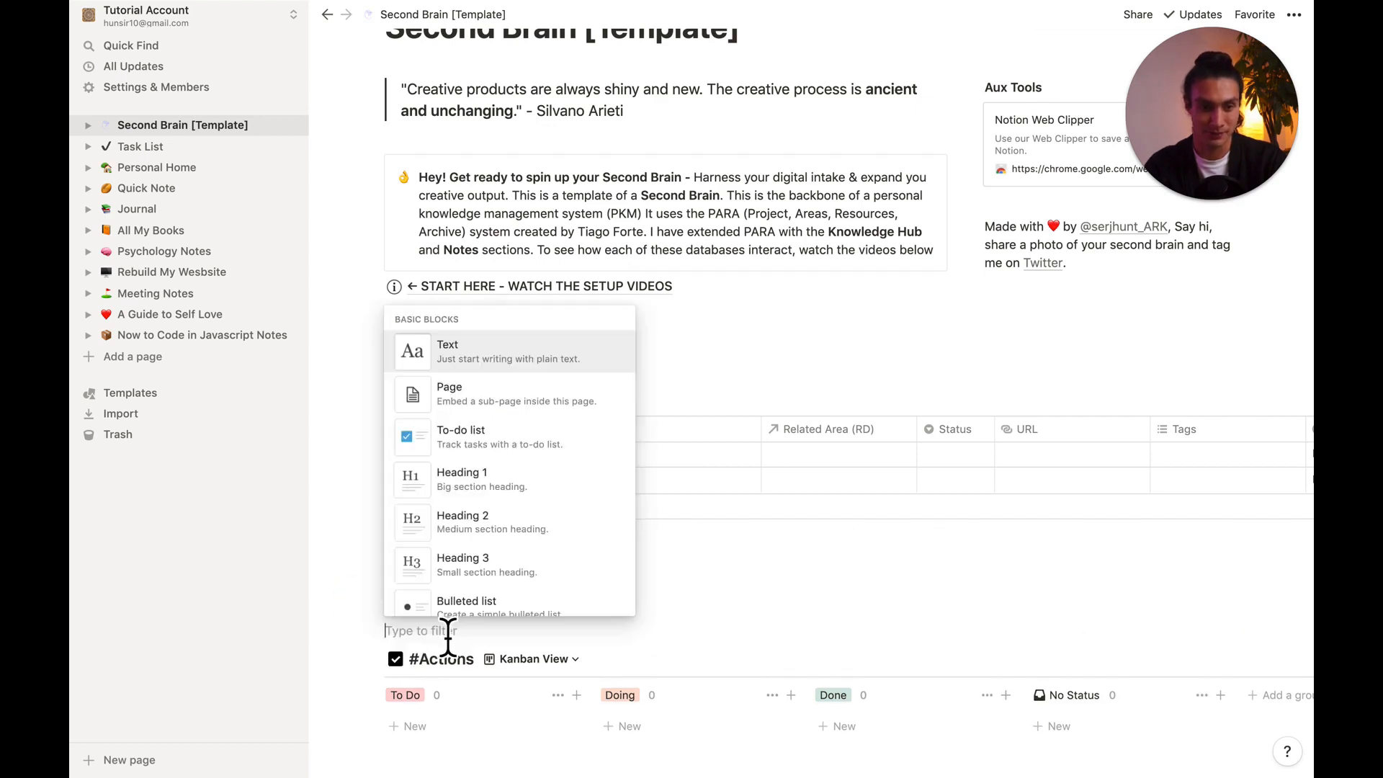
text(page)
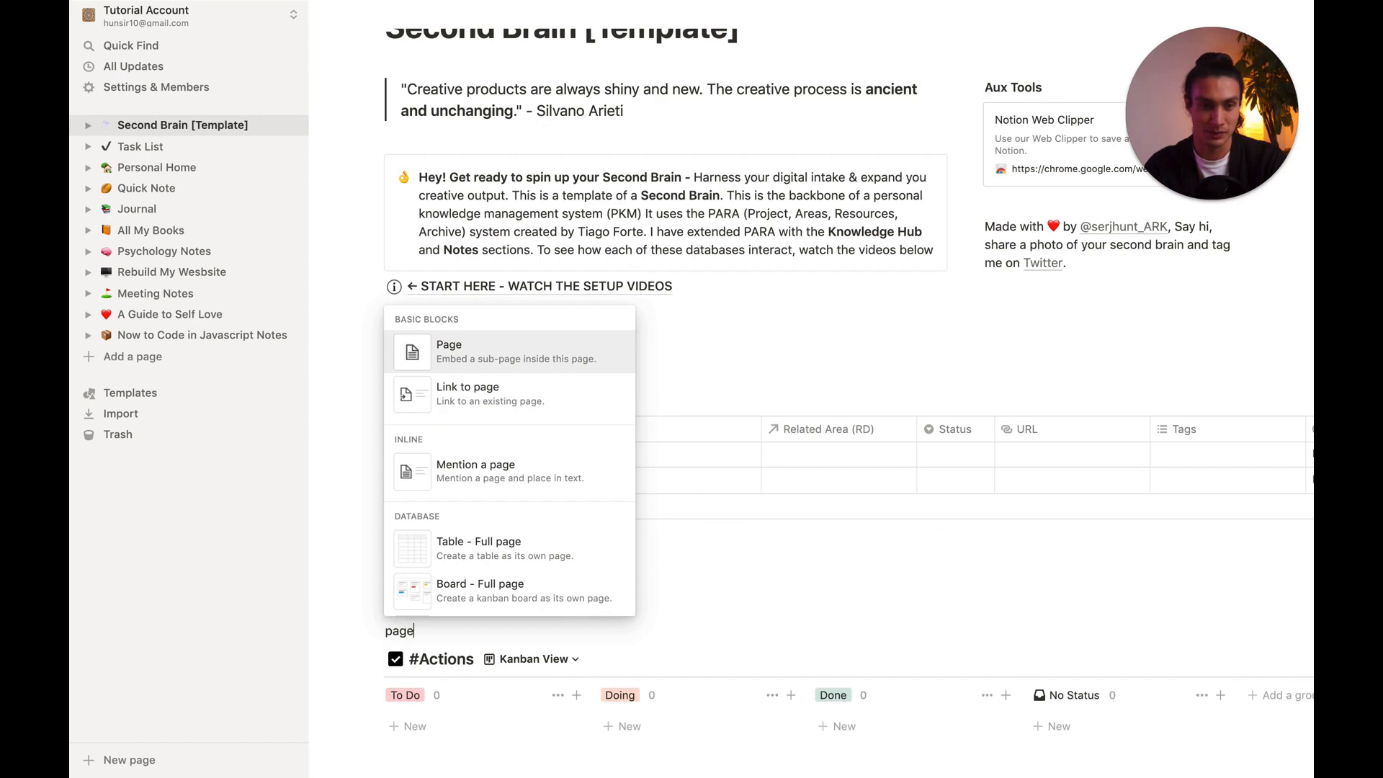
key(Return)
text(Act)
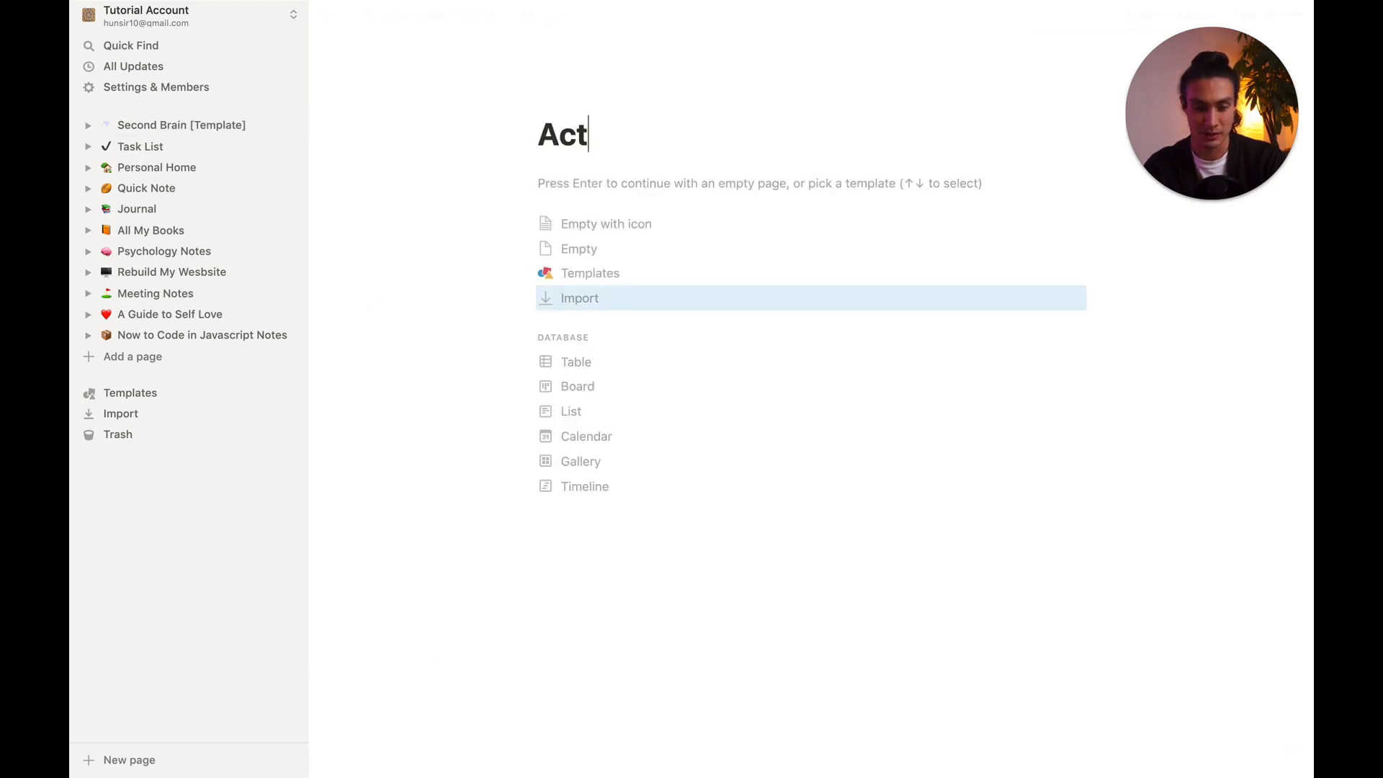
text(ions)
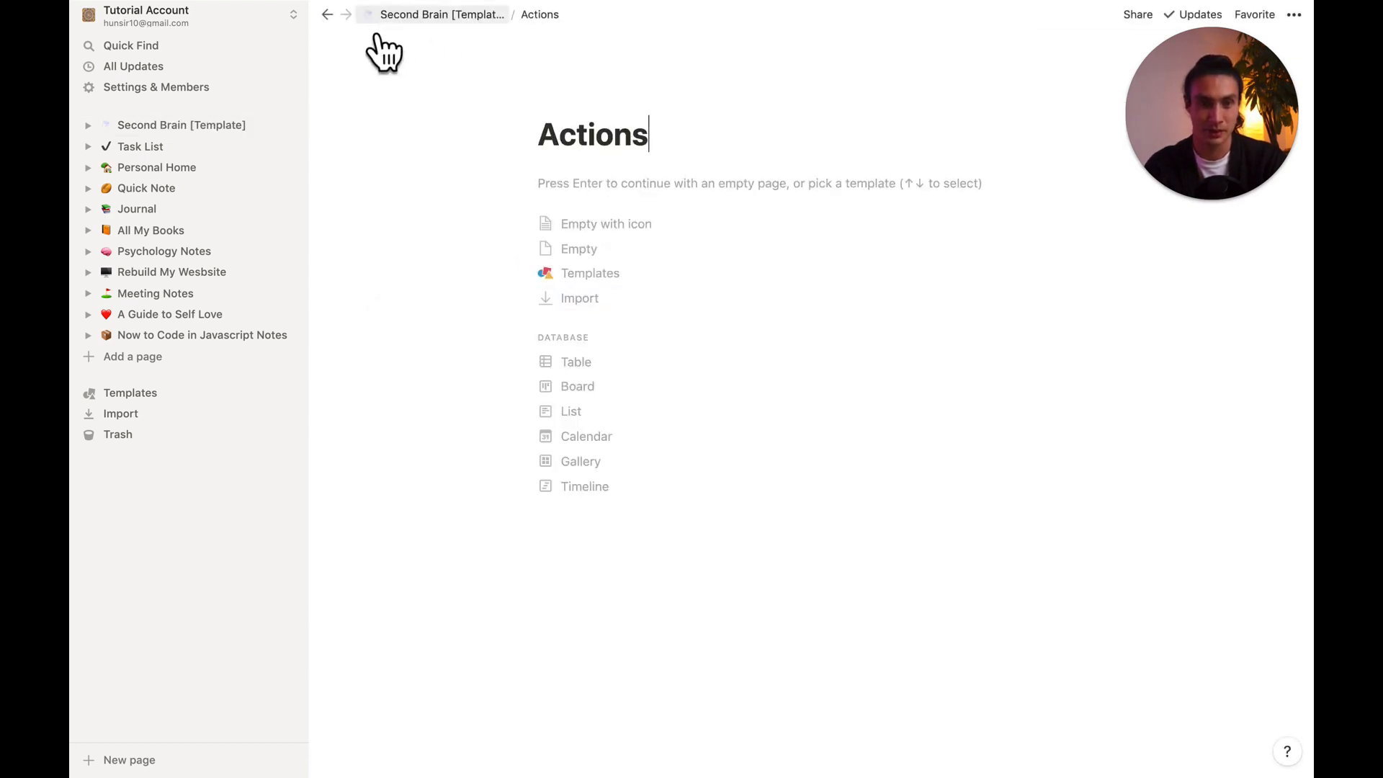
click(328, 14)
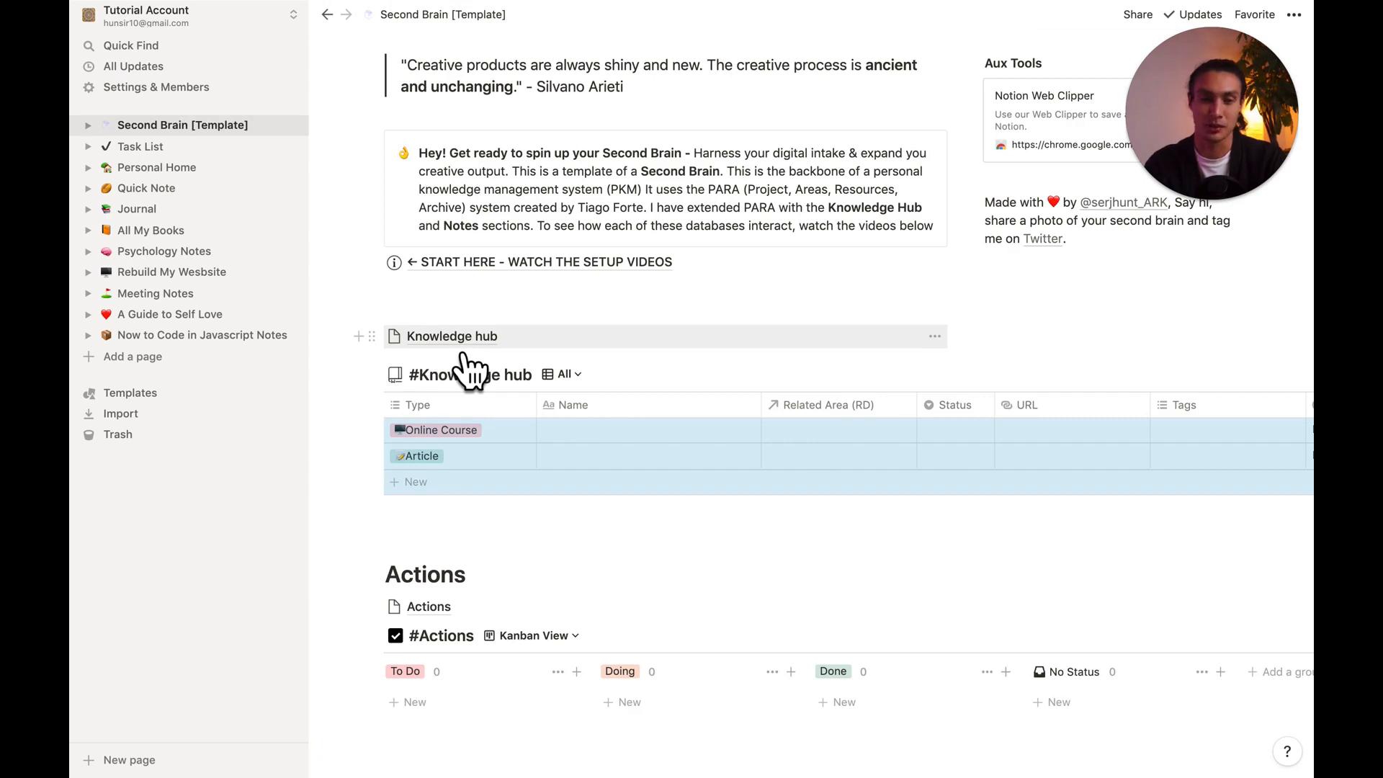
Move the #Knowledge hub database into the Knowledge hub sub-page.
click(407, 542)
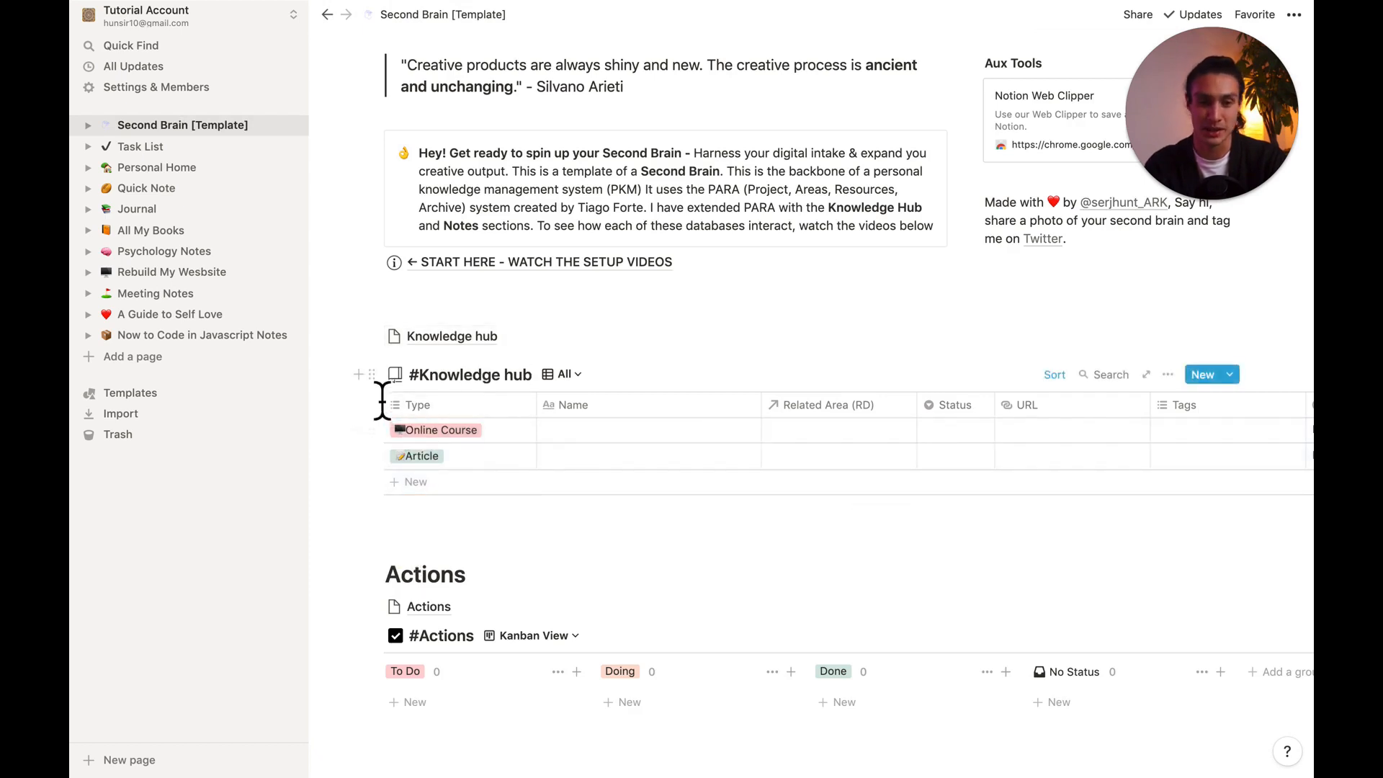
click(371, 375)
drag(399, 399, 418, 370)
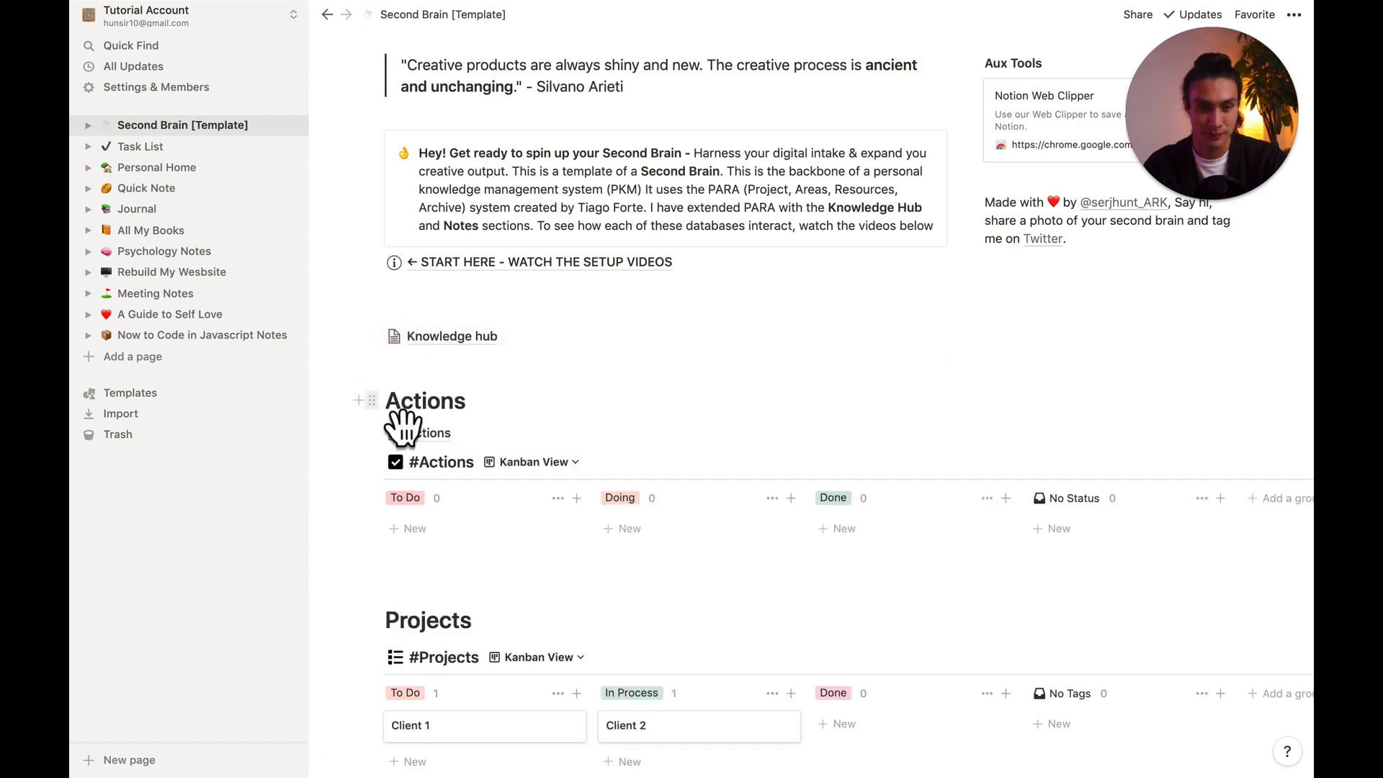
Delete the Actions heading and move the #Actions database into the Actions sub-page.
click(373, 401)
key(Delete)
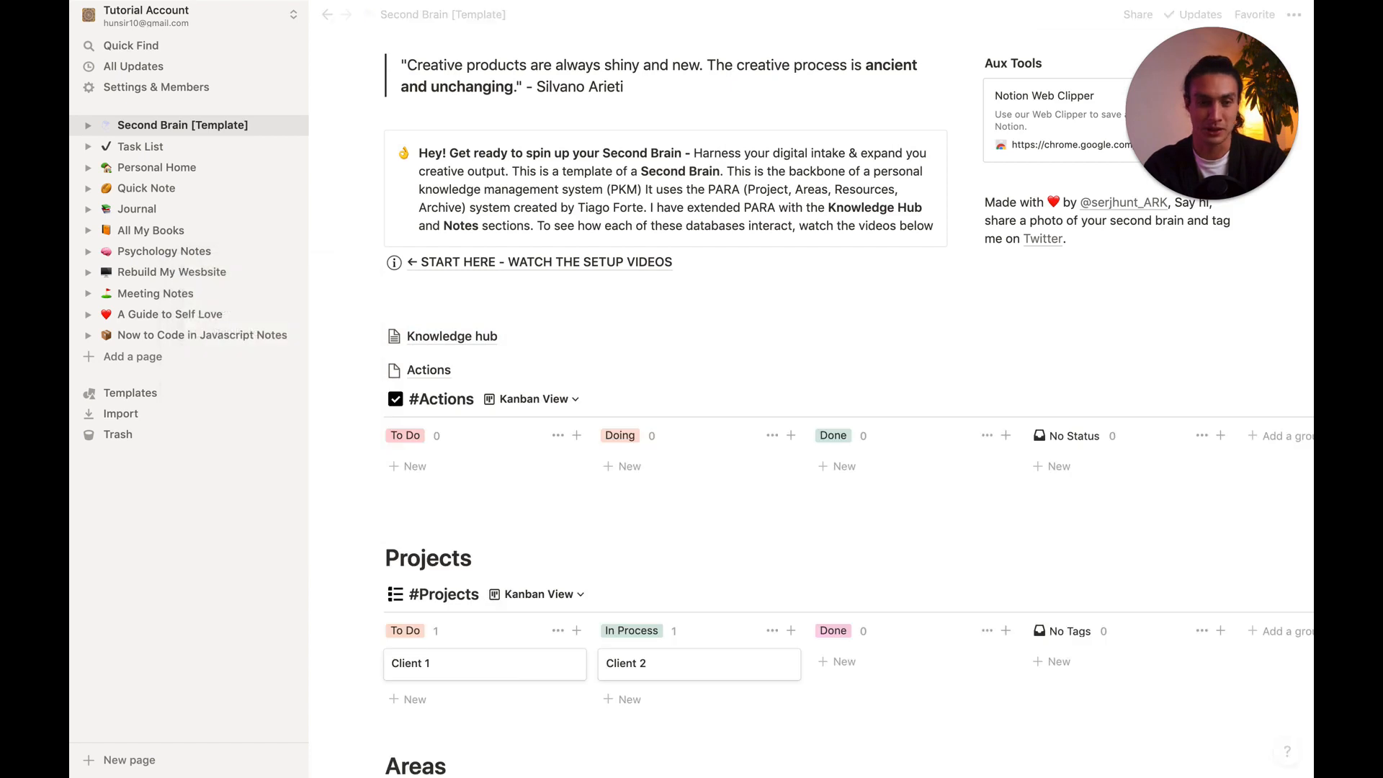
drag(375, 398, 422, 393)
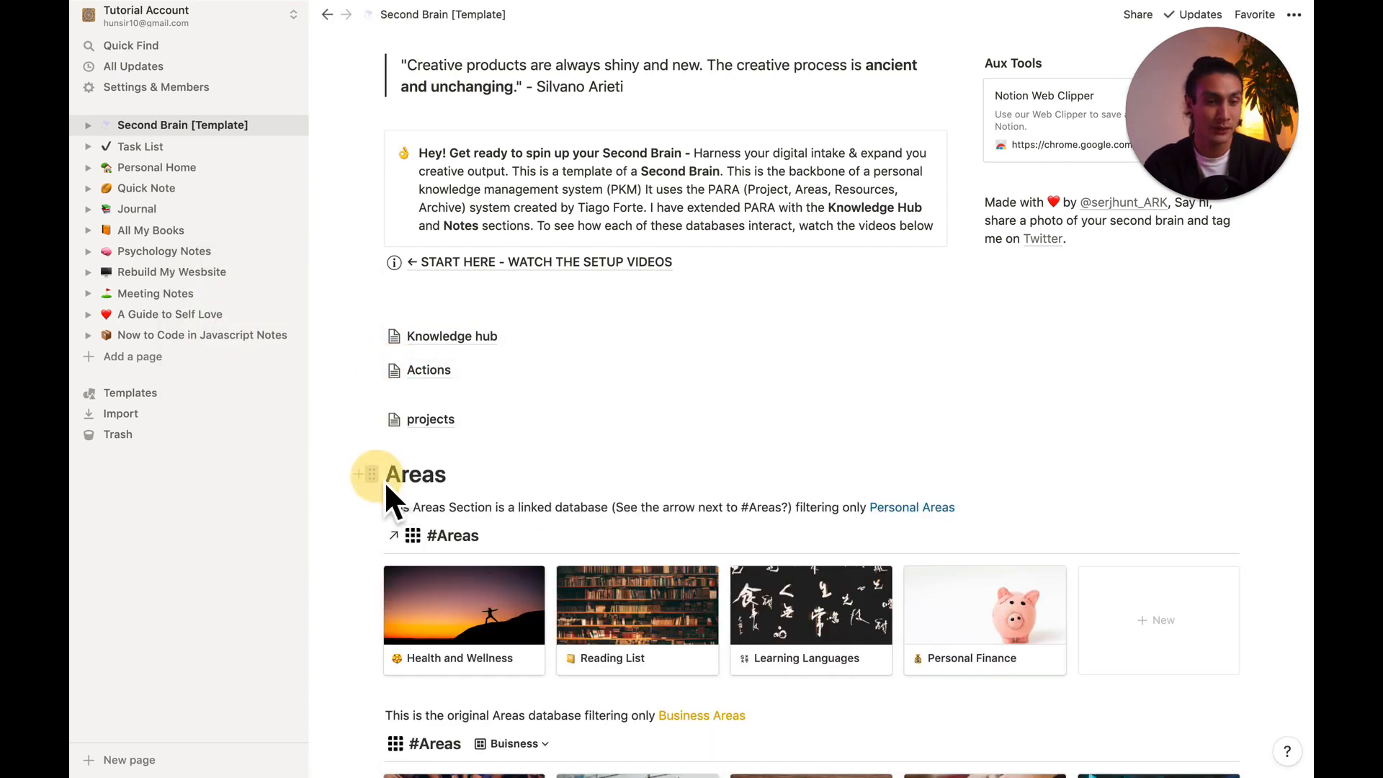
Turn the Areas heading into a page and move the #Areas databases below it into that page.
click(374, 475)
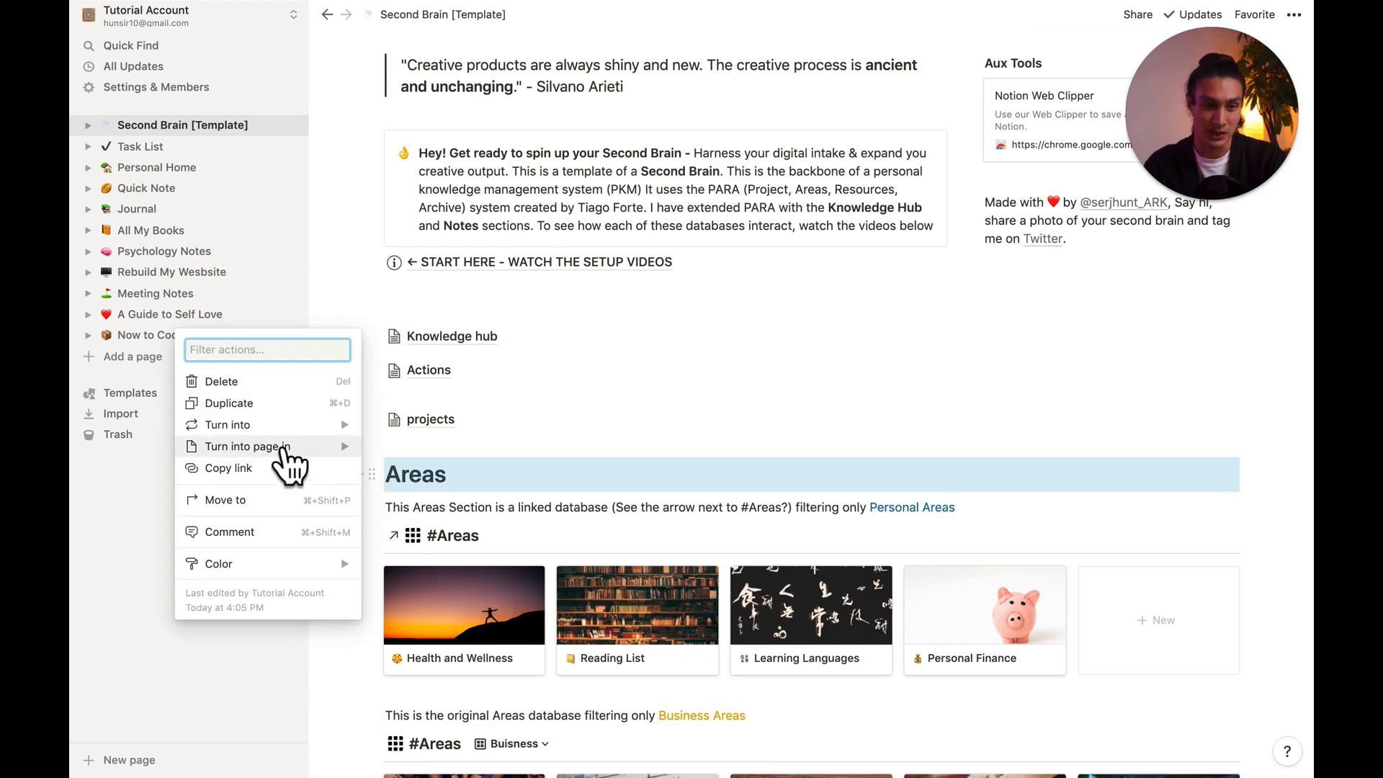
mouse_move(281, 425)
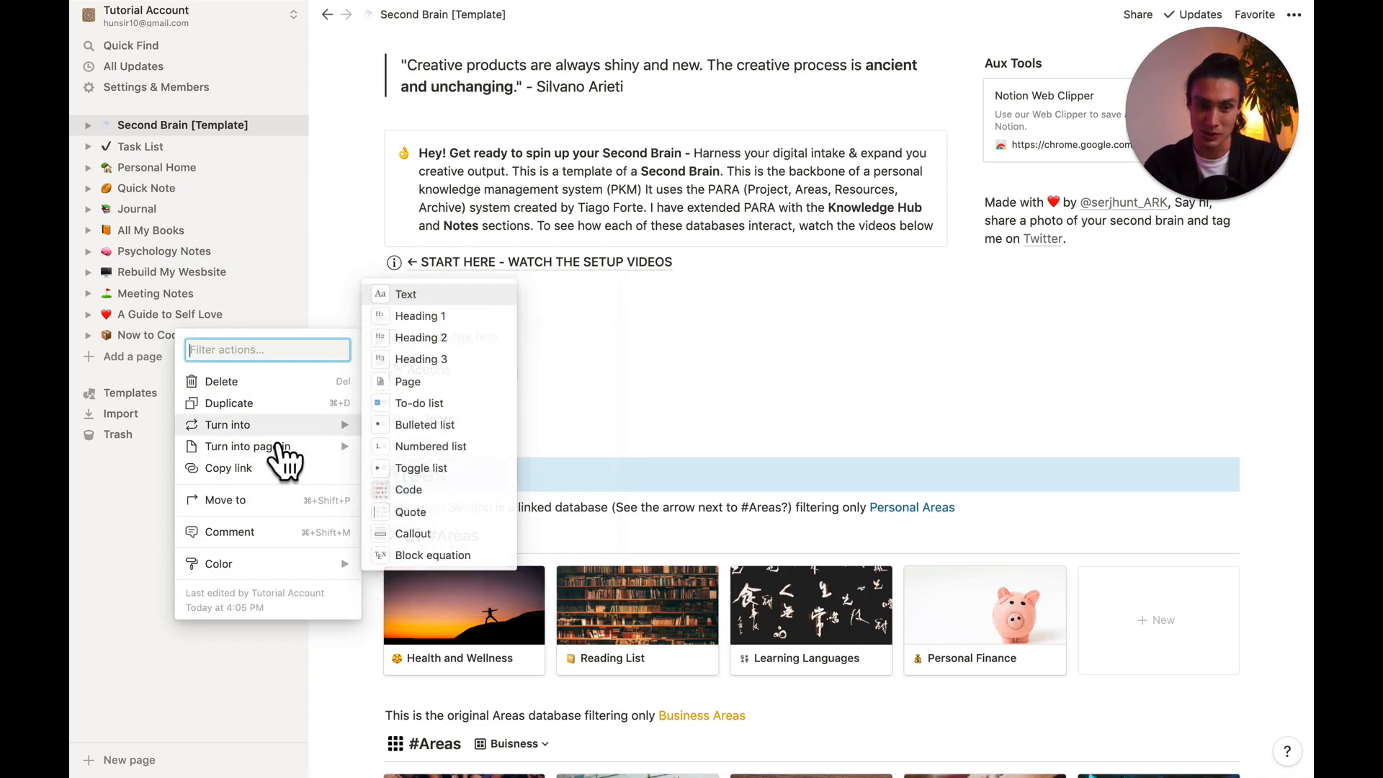
click(430, 383)
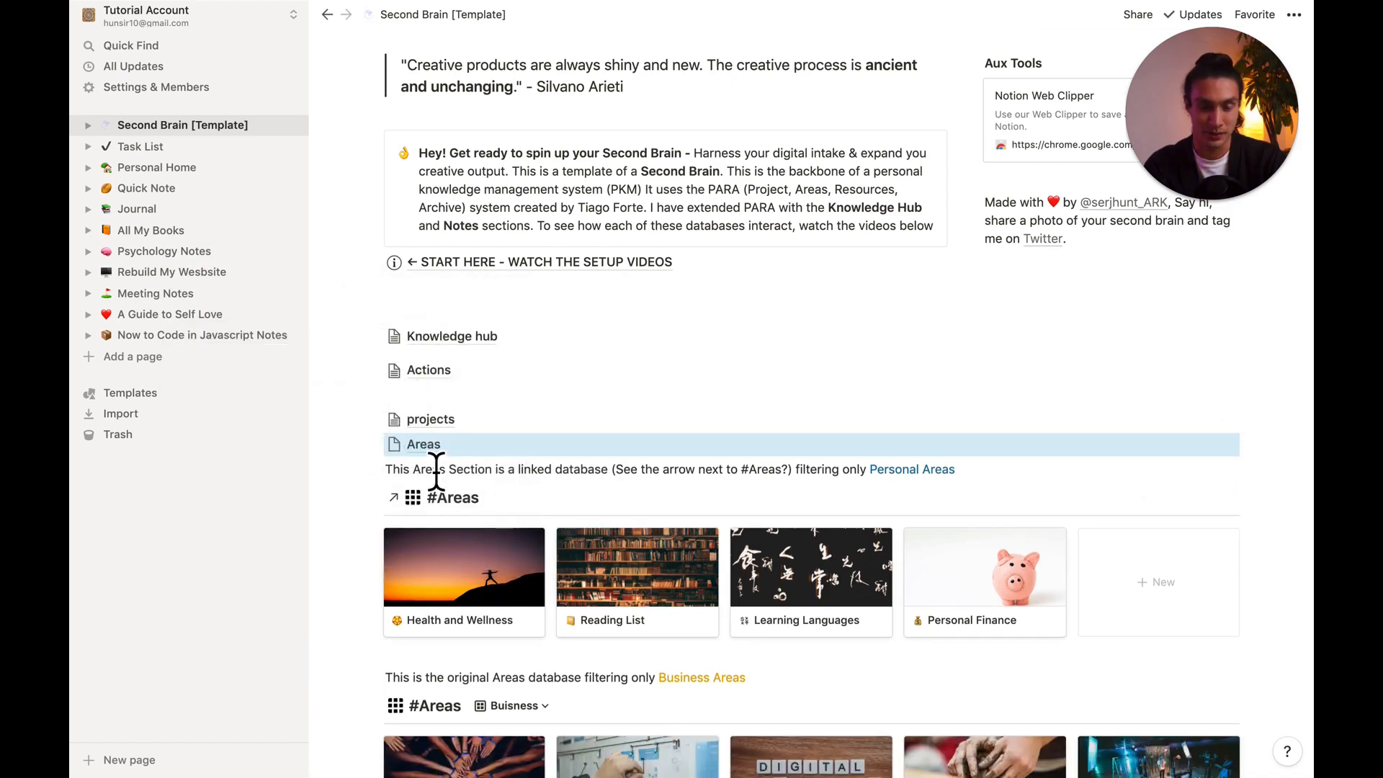
drag(476, 654, 435, 133)
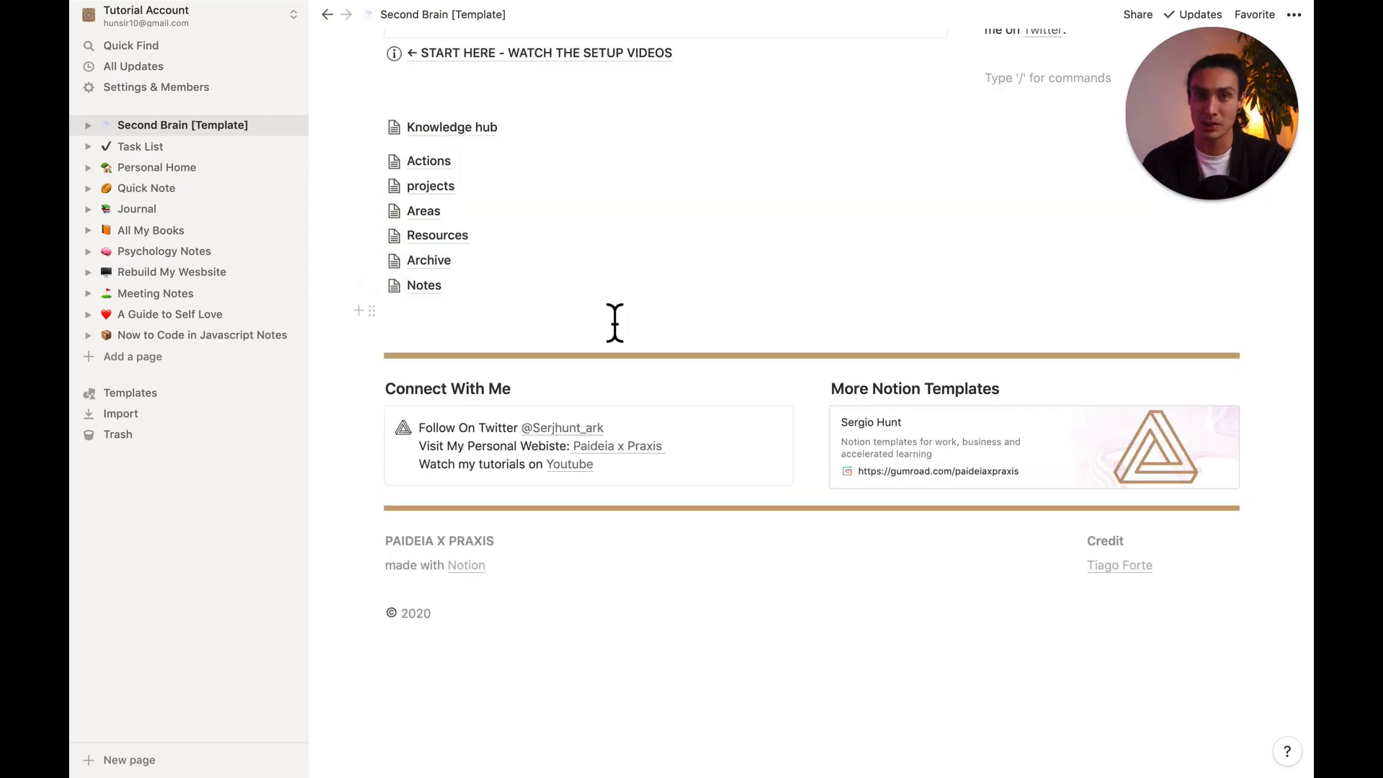
Move the Knowledge hub, Actions, projects, Areas, Resources, Archive and Notes sub-pages to the workspace's top level, right below Second Brain [Template].
scroll(627, 332, up, 2)
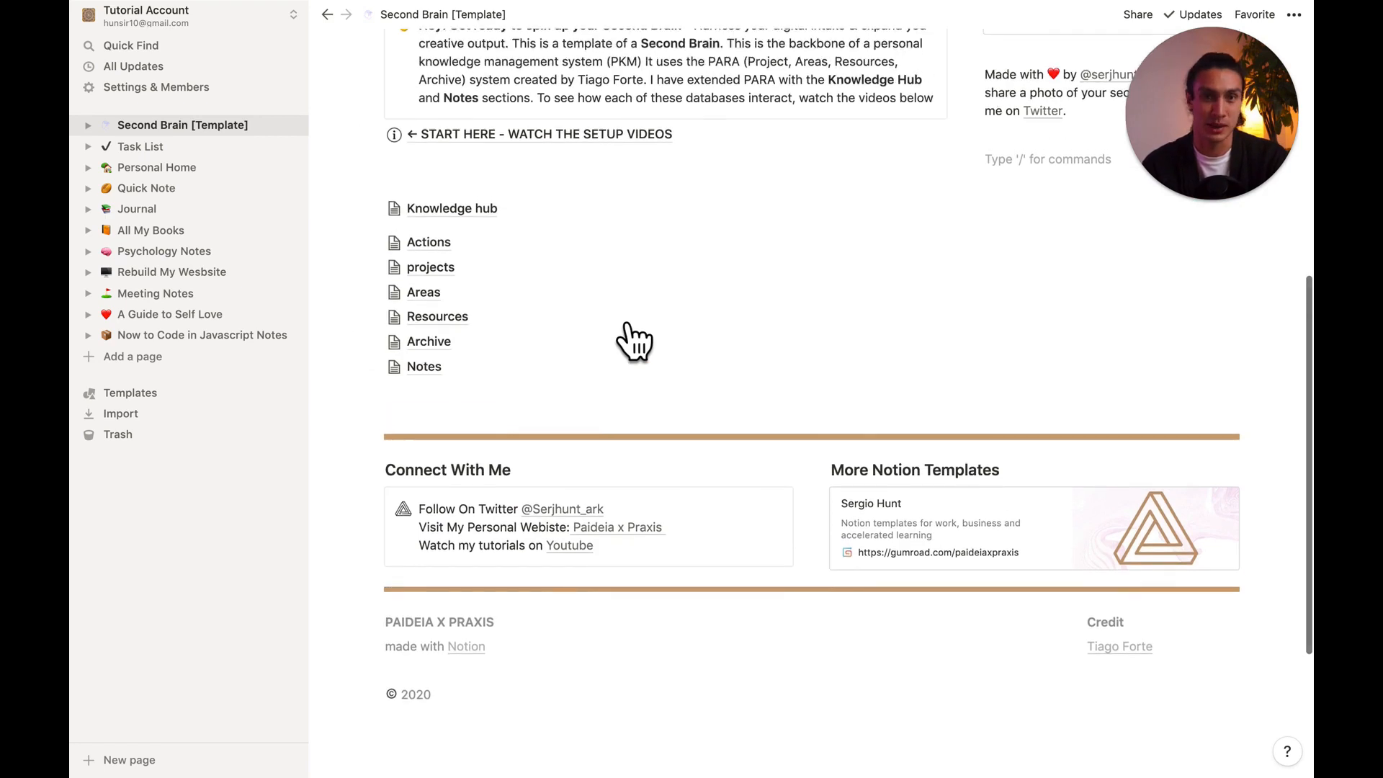
scroll(634, 342, up, 1)
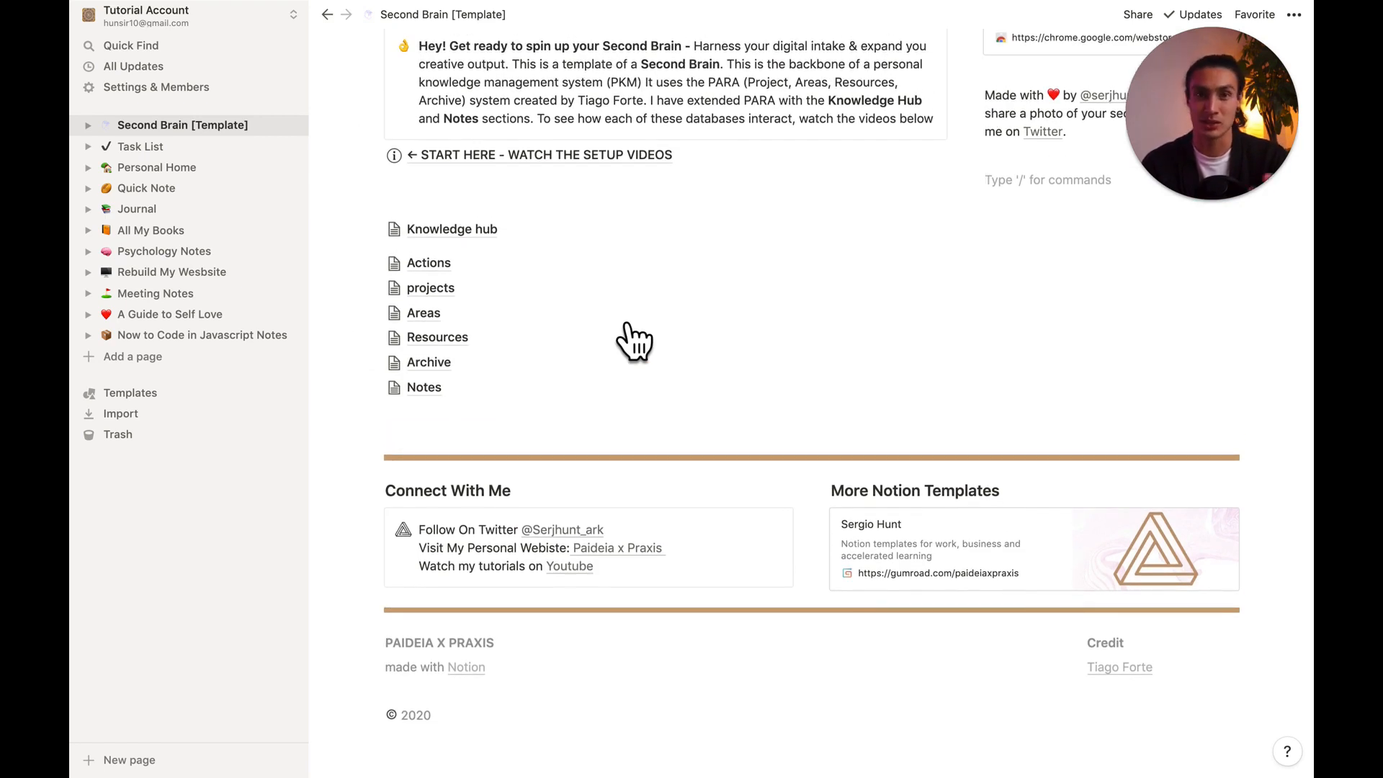
drag(394, 241, 192, 155)
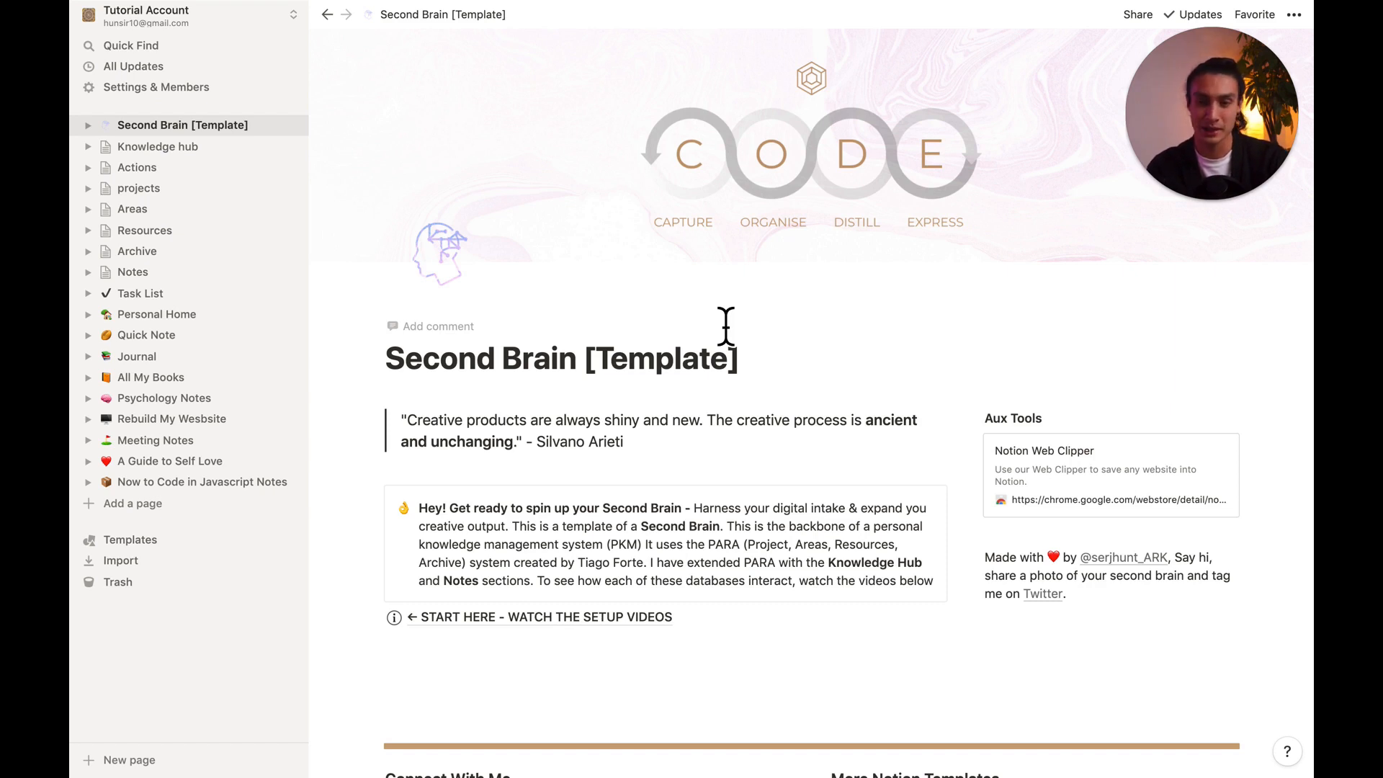
Search the workspace for "pro" and open the projects page.
key(super+p)
key(BackSpace)
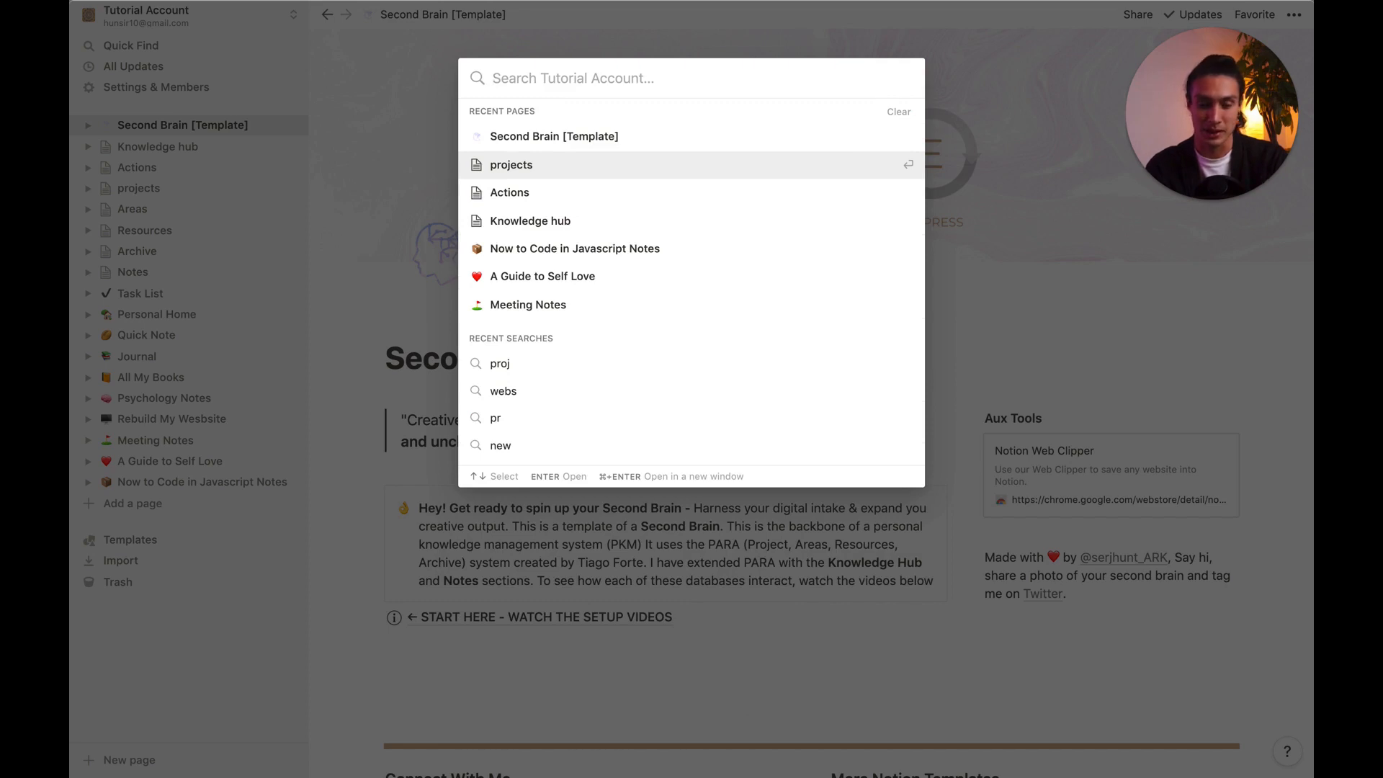
text(pro)
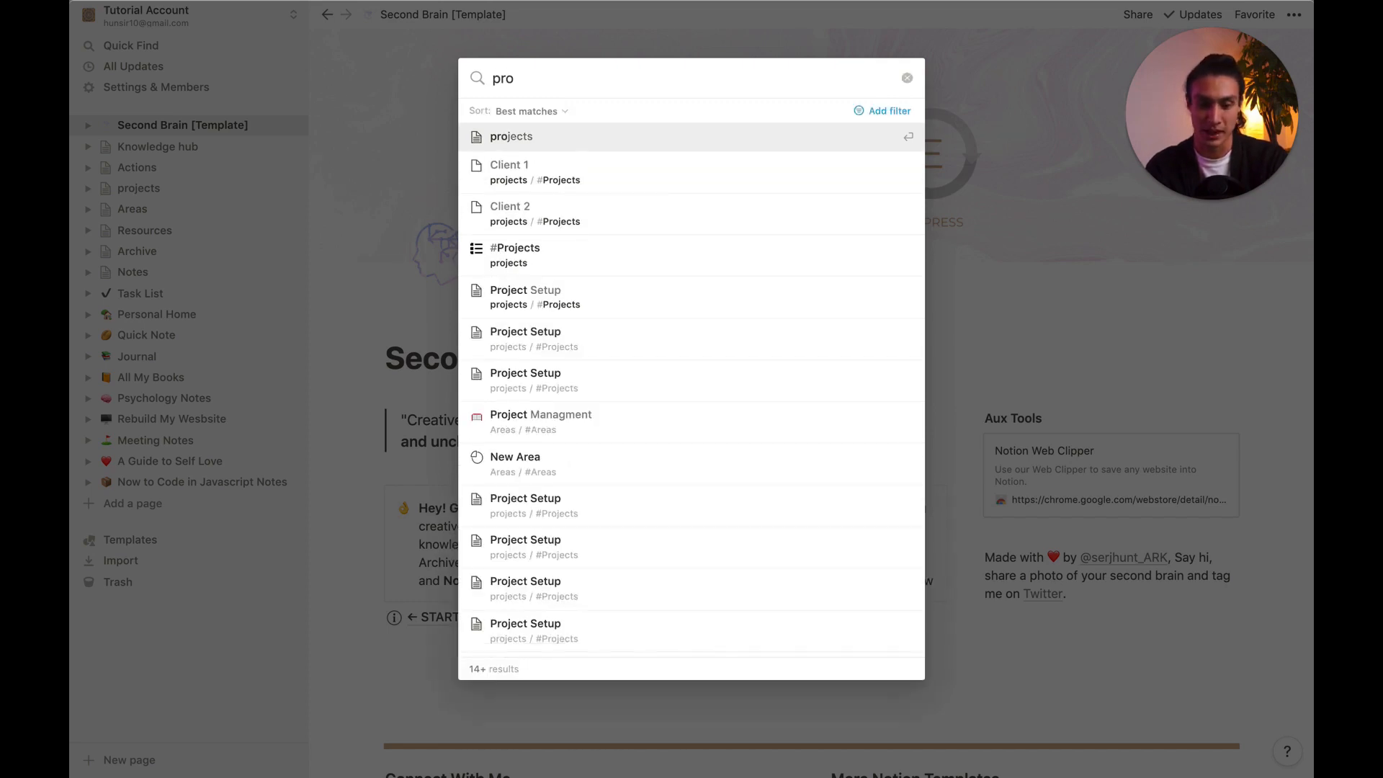
key(Return)
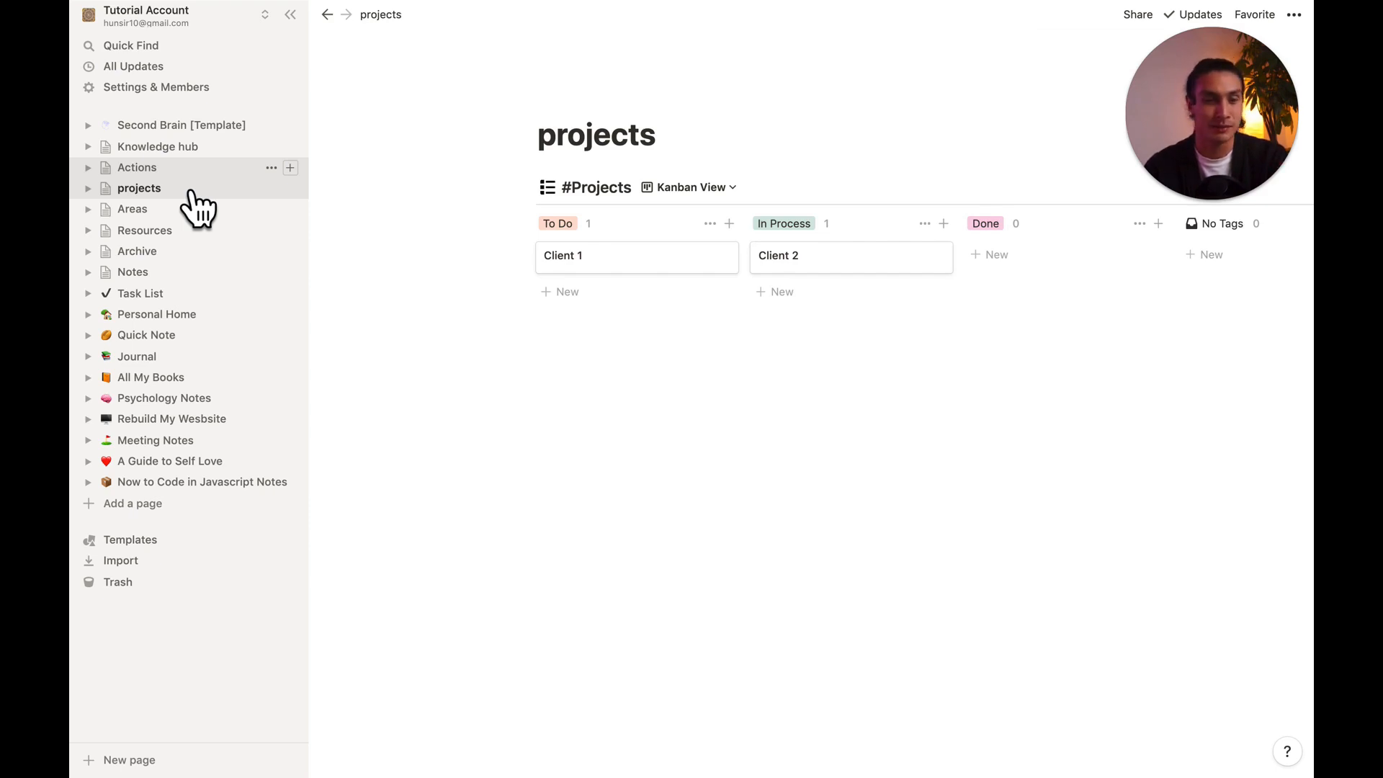
File Task List under Actions, Personal Home under Areas, Quick Note under Notes, and Journal and All My Books under Resources.
click(178, 299)
drag(180, 303, 174, 181)
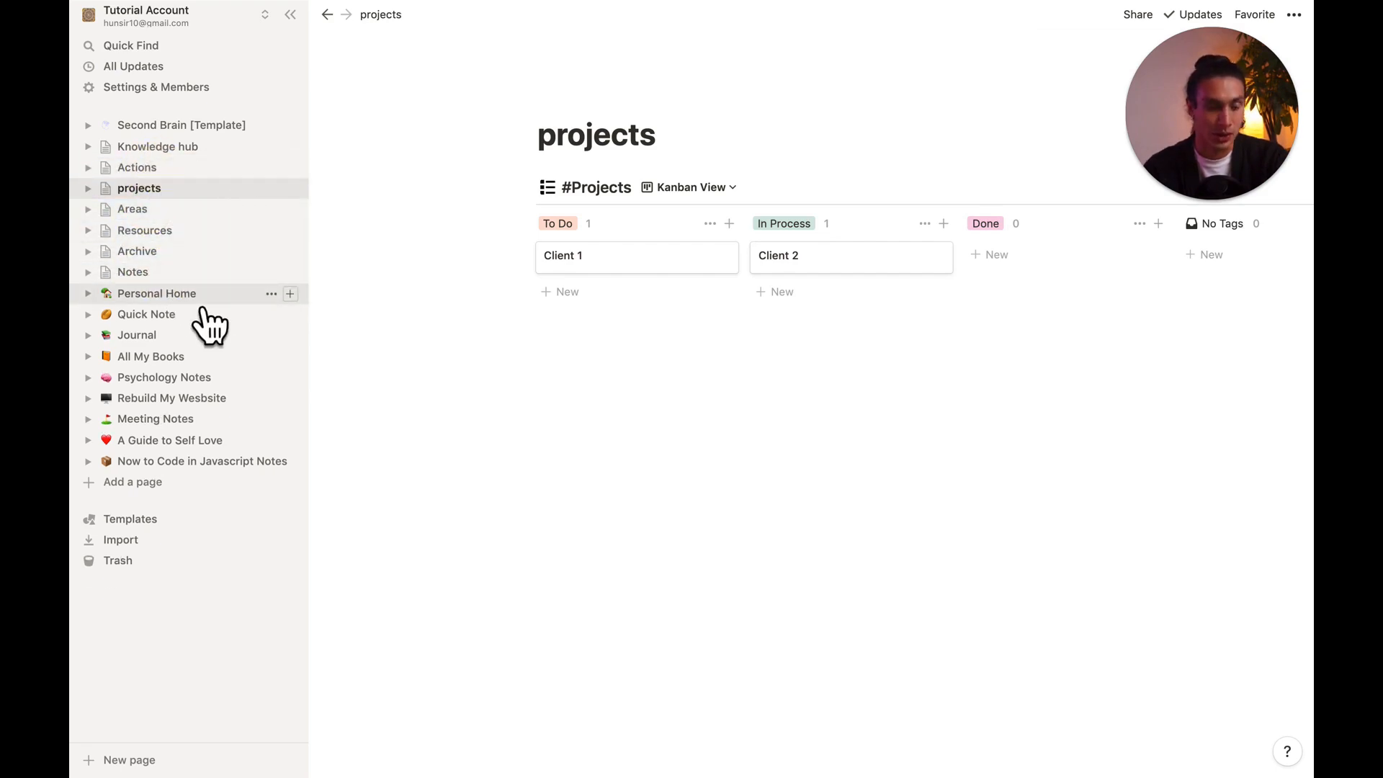
drag(198, 302, 186, 229)
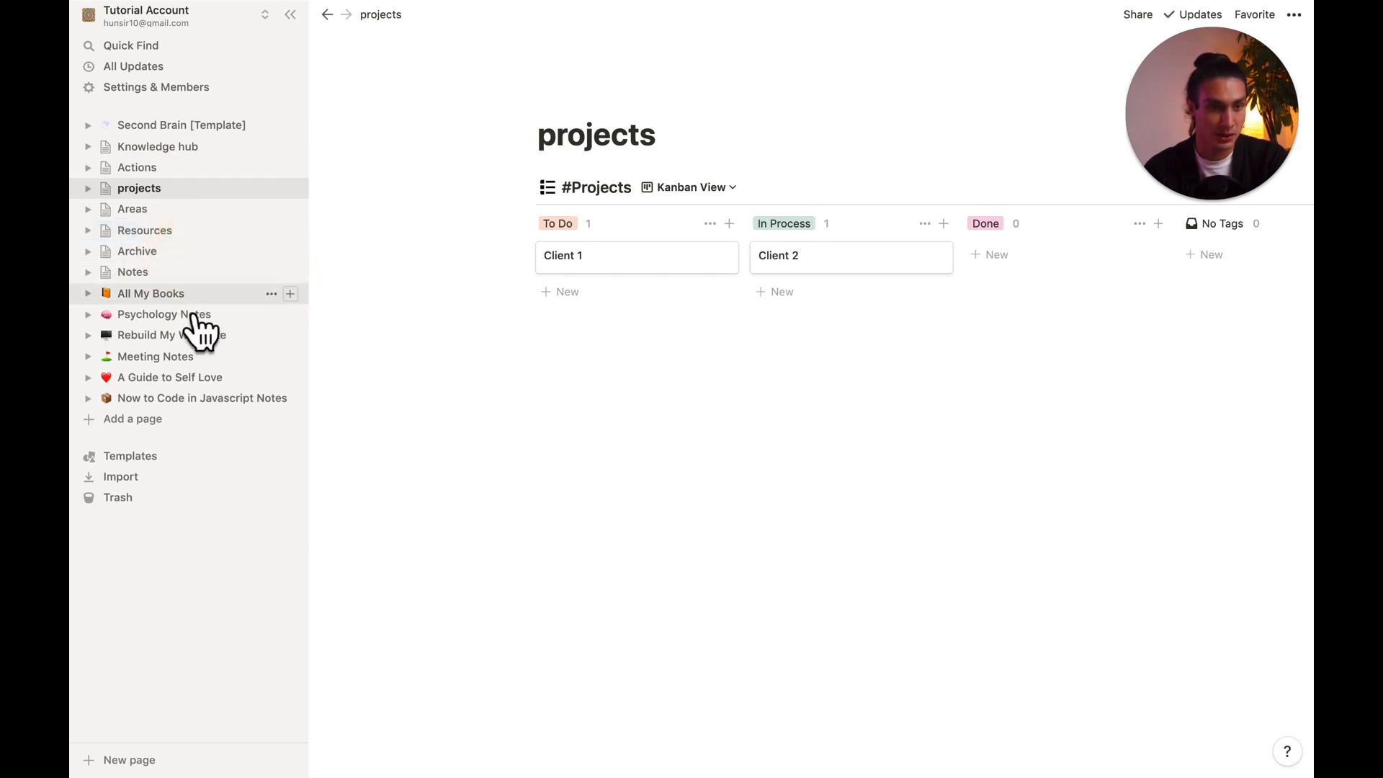
drag(177, 294, 181, 234)
File Psychology Notes, Meeting Notes and How to Code in Javascript Notes under Notes, Rebuild My Wesbsite under projects, and A Guide to Self Love under Resources.
drag(230, 303, 180, 290)
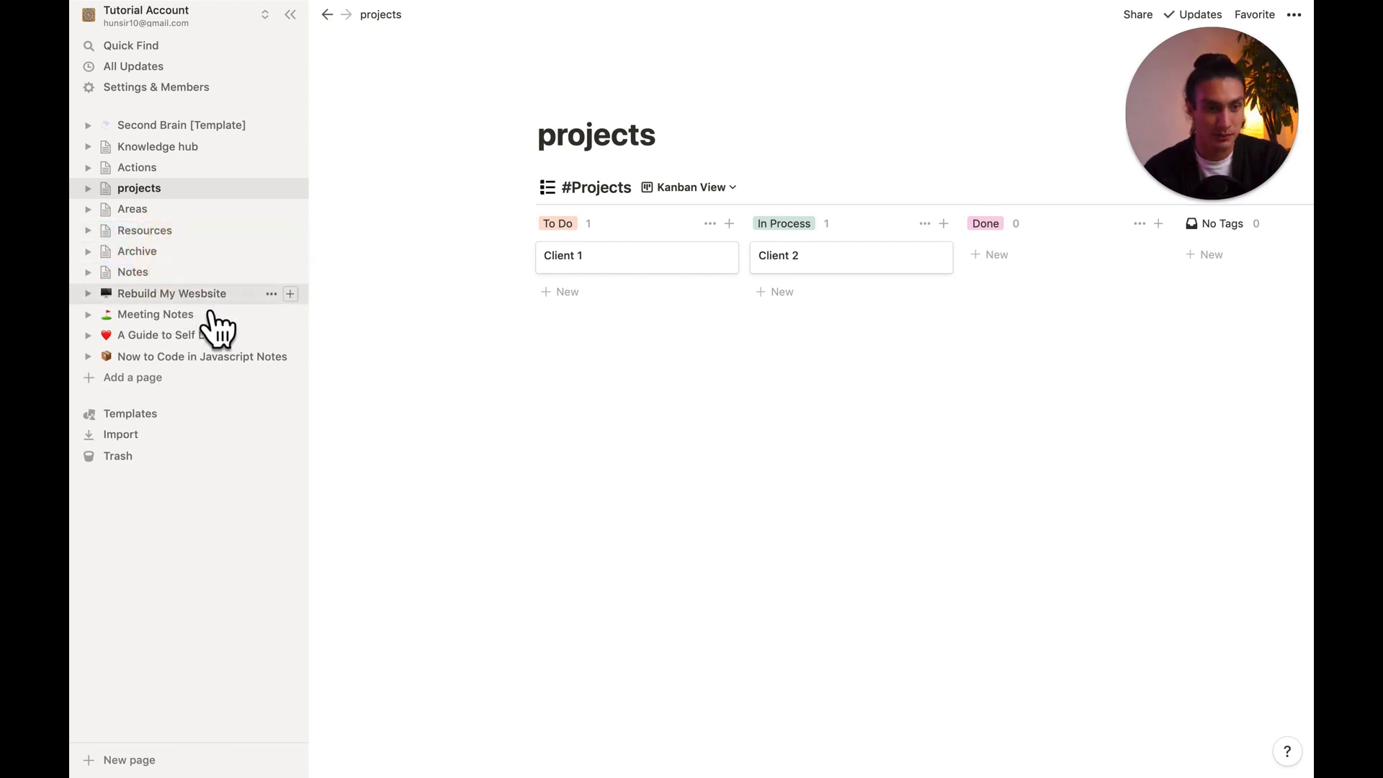
drag(195, 310, 176, 275)
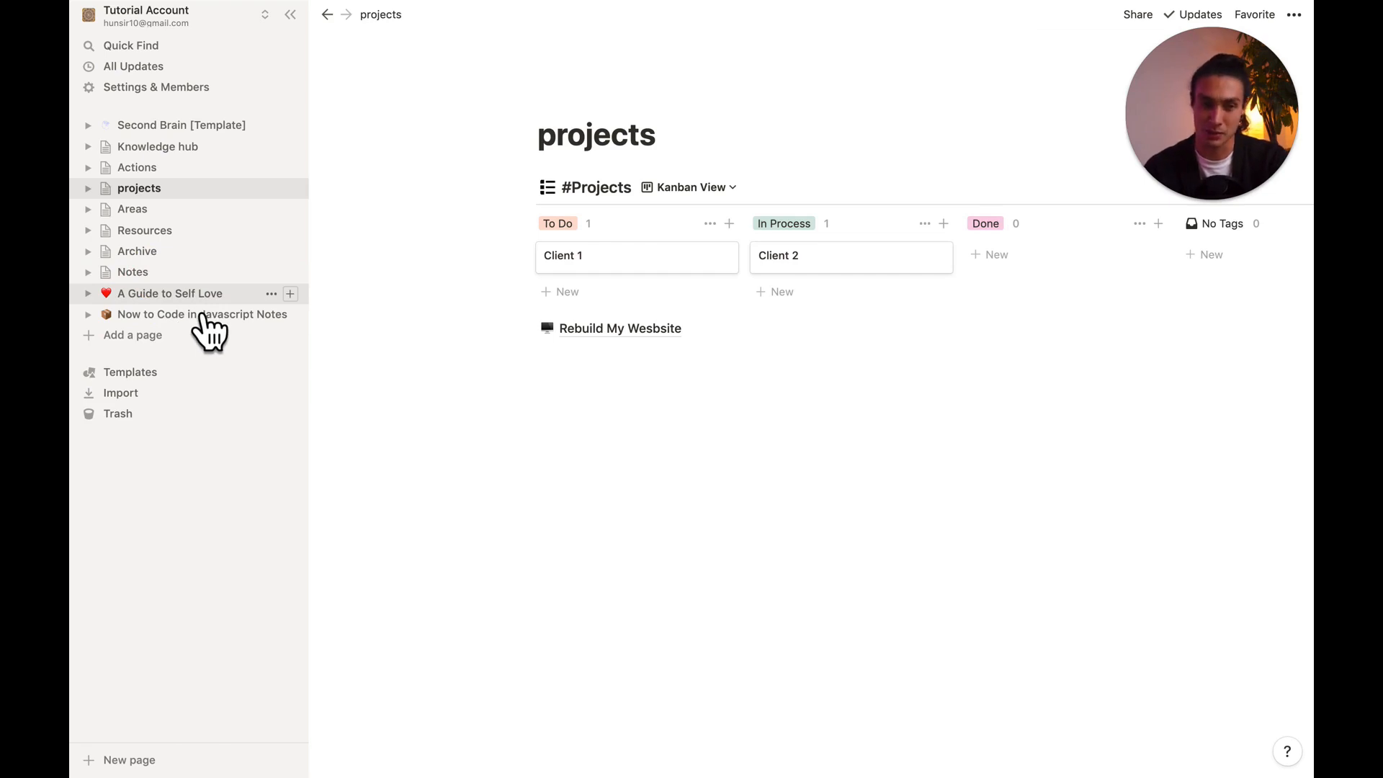
drag(199, 297, 180, 253)
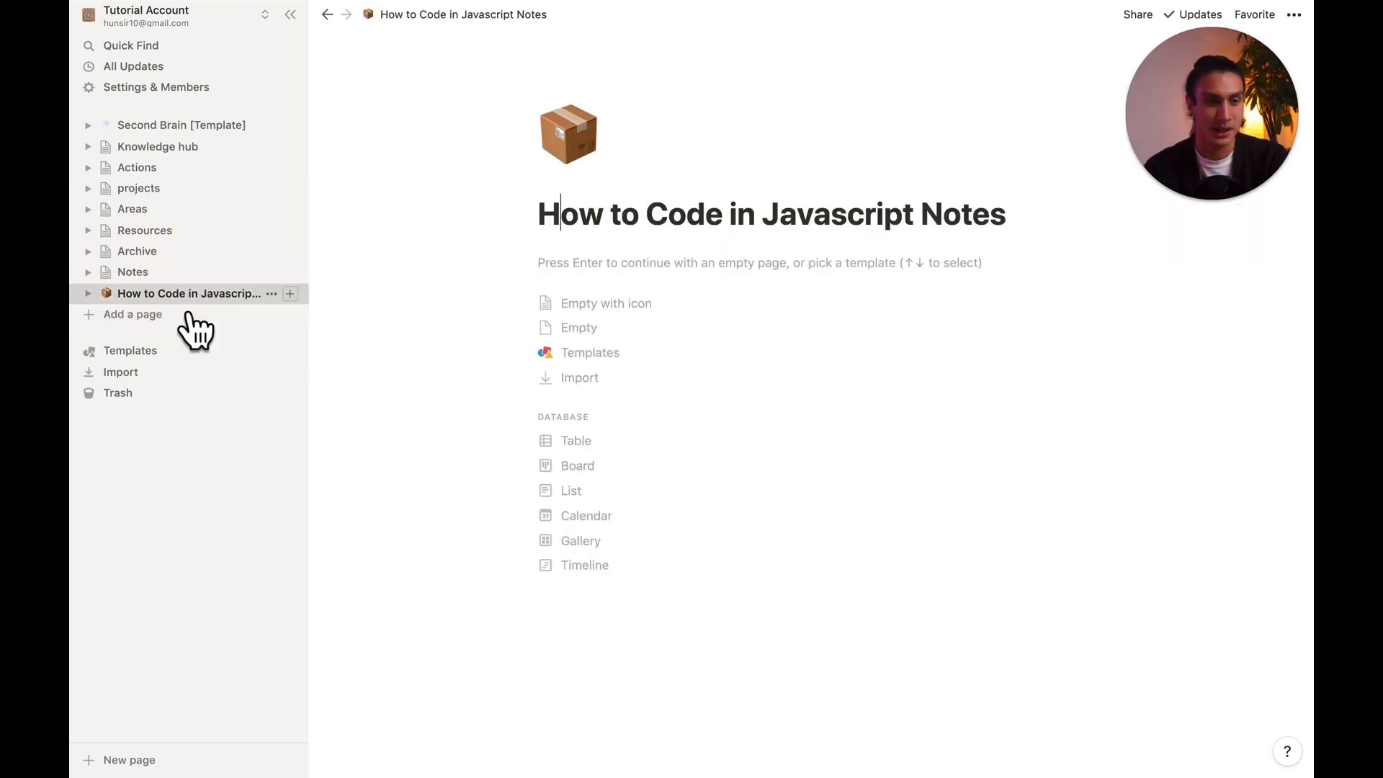
drag(167, 293, 167, 274)
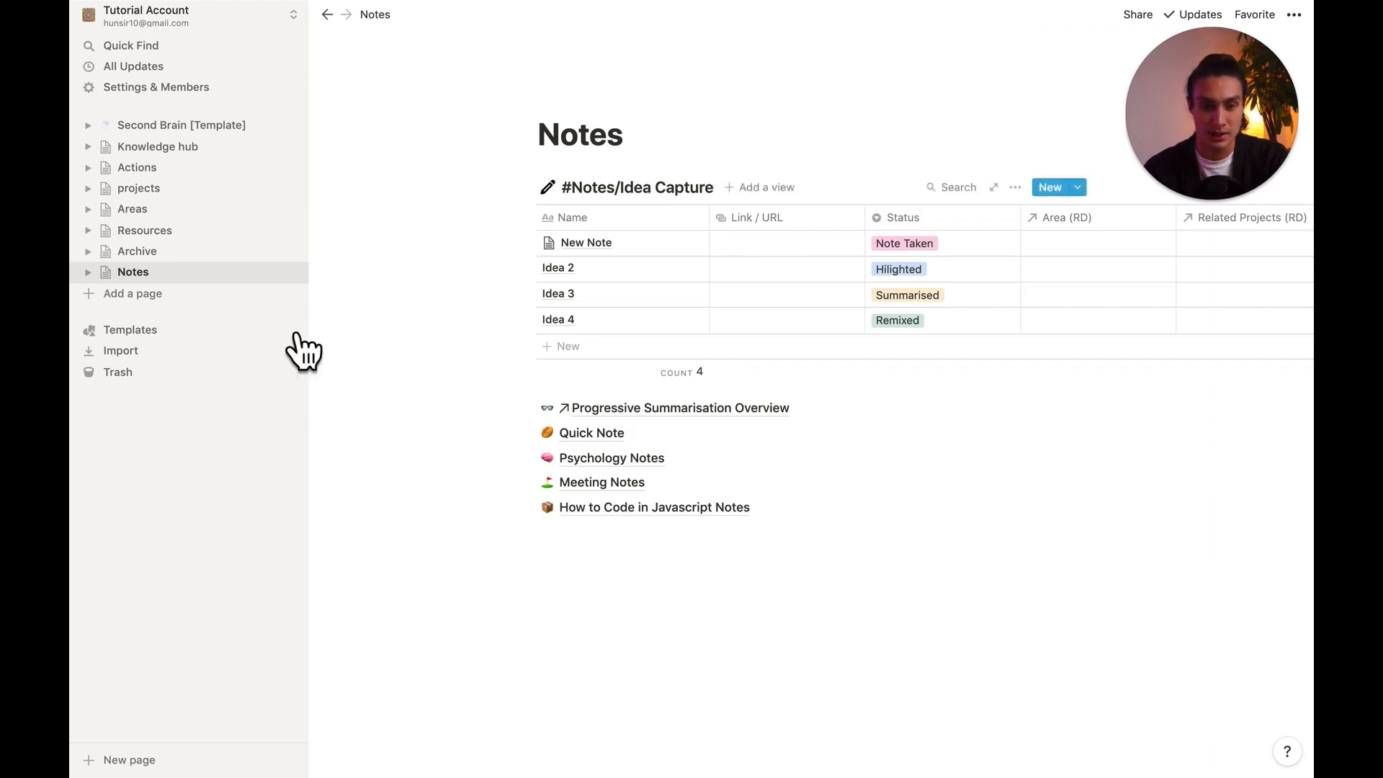
Move the A Guide to Self Love page from Resources into the #Projects database and check it on the projects board.
click(193, 239)
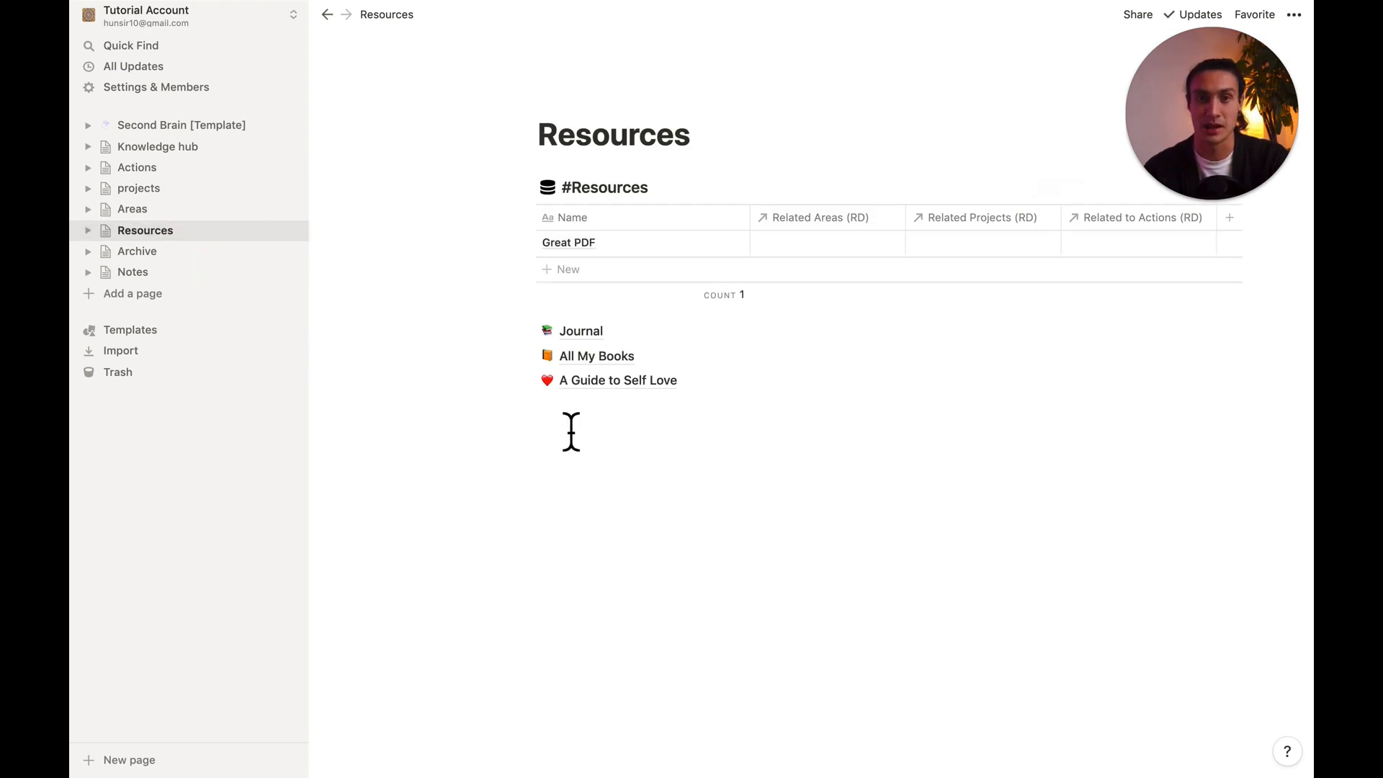
click(545, 418)
click(535, 388)
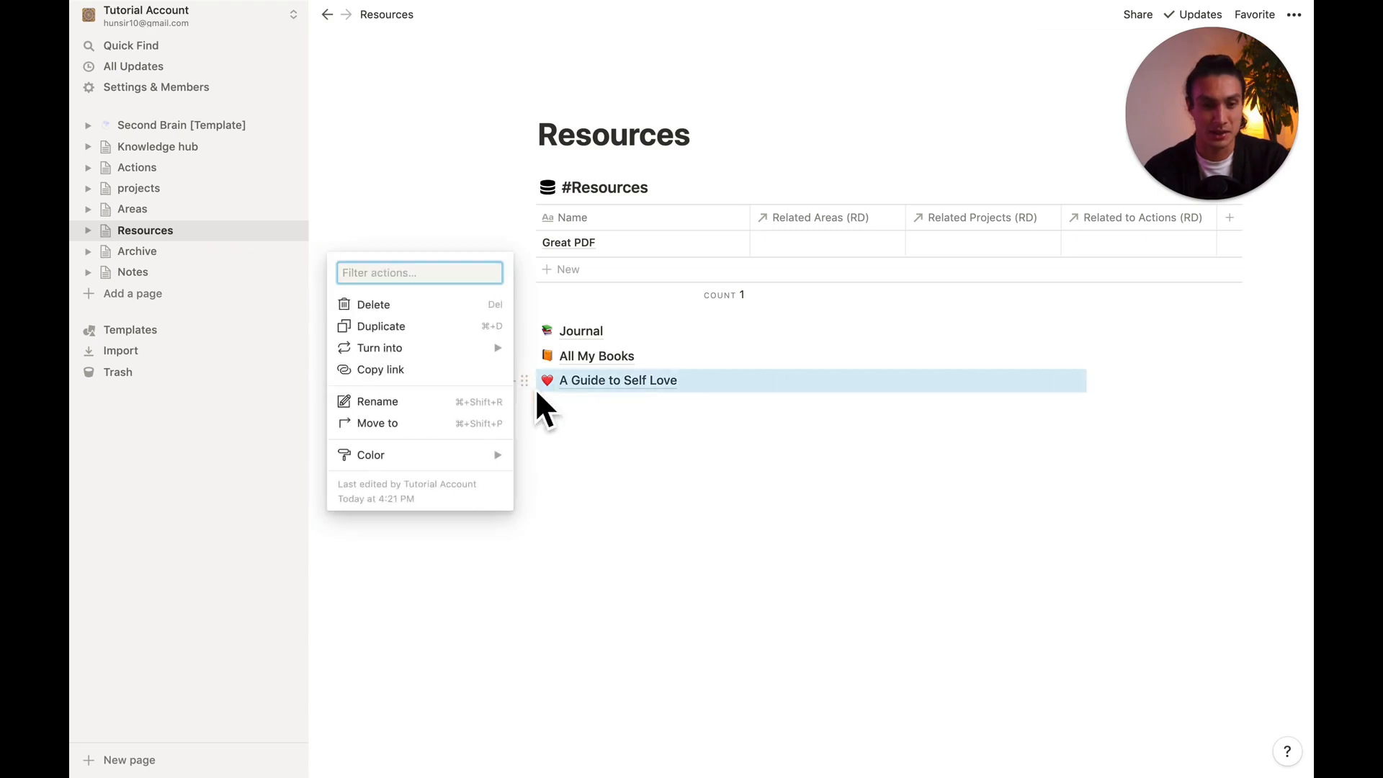
click(435, 423)
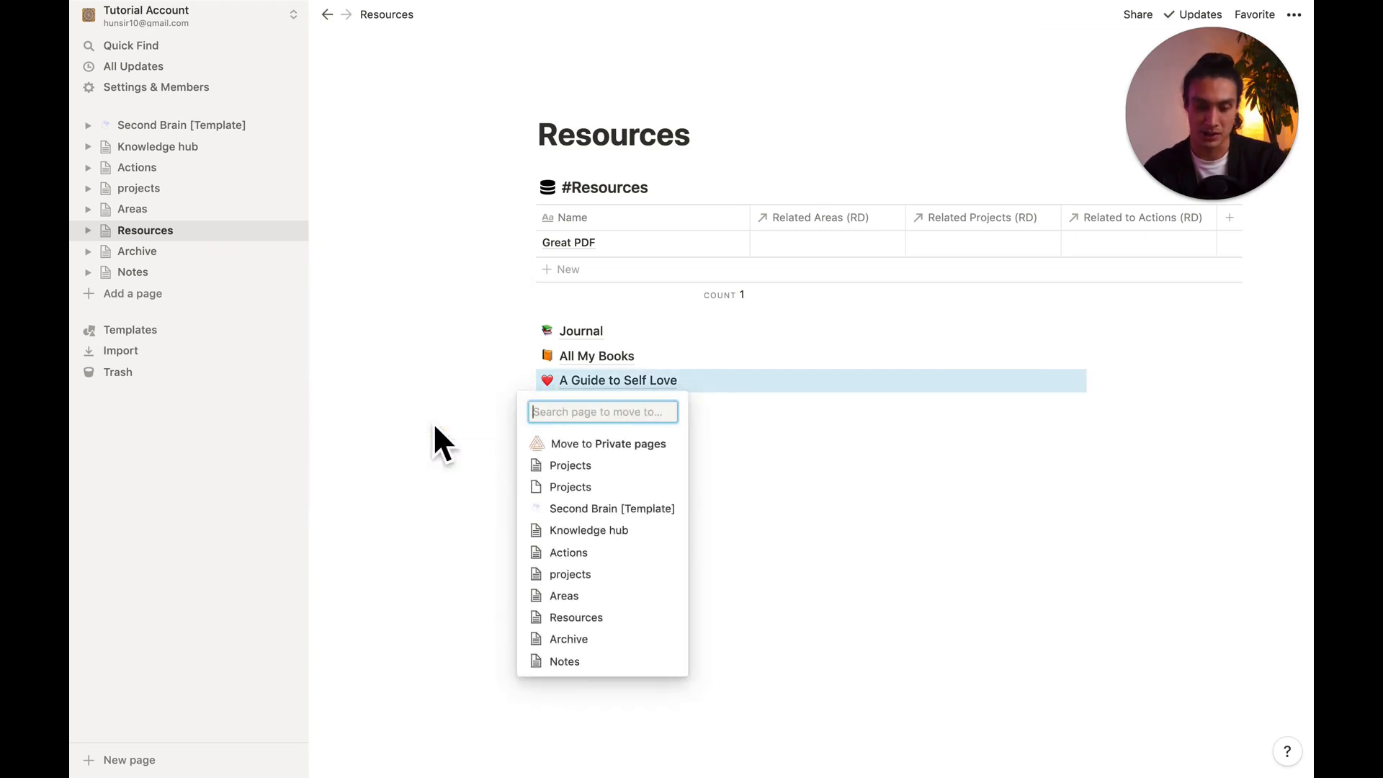
text(projects)
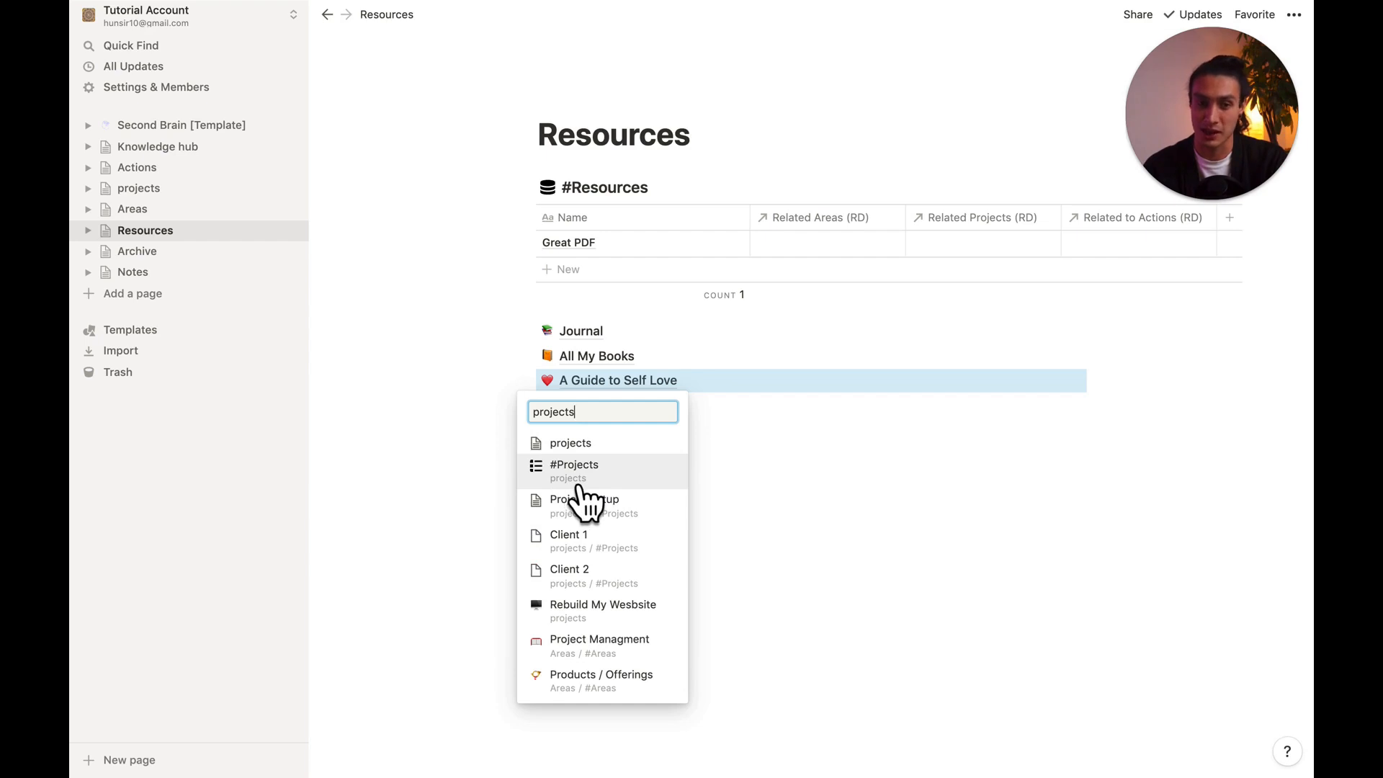
click(618, 474)
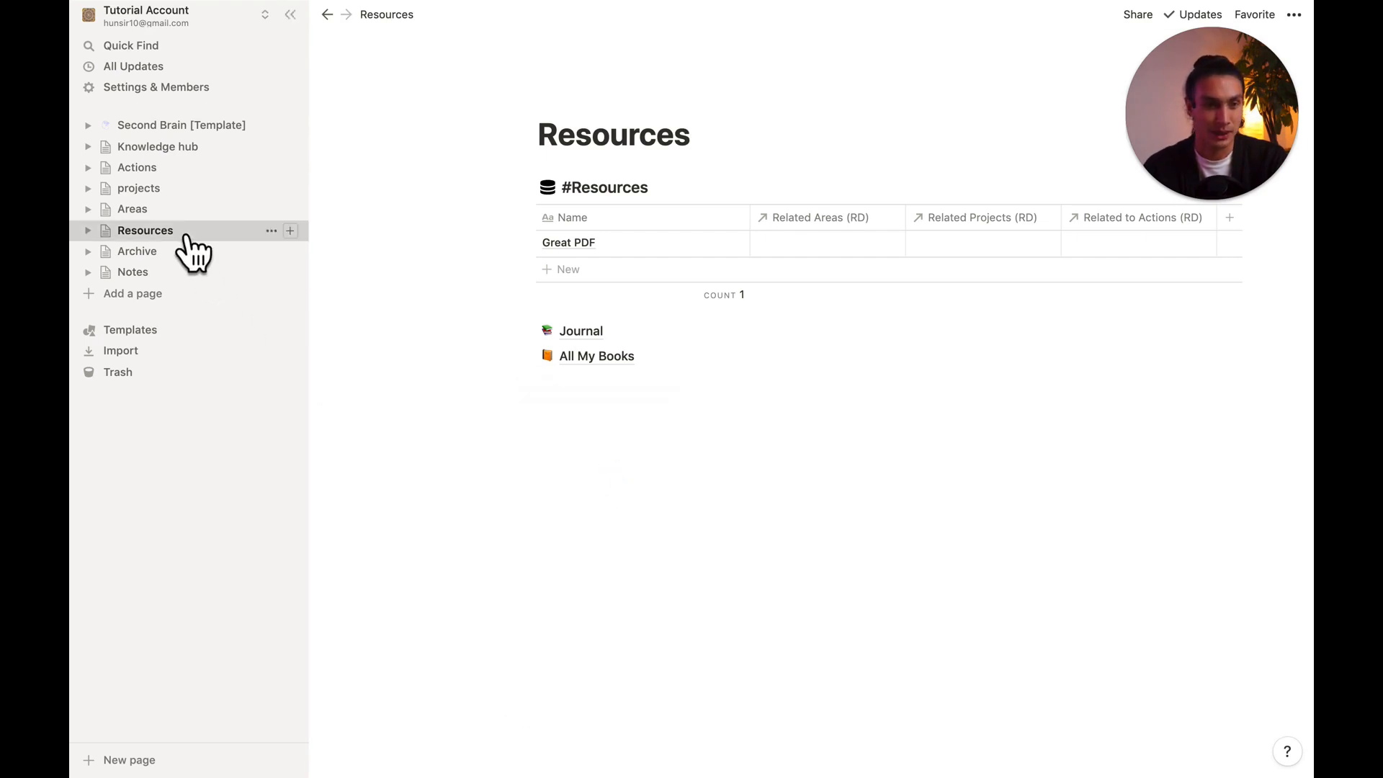
click(167, 190)
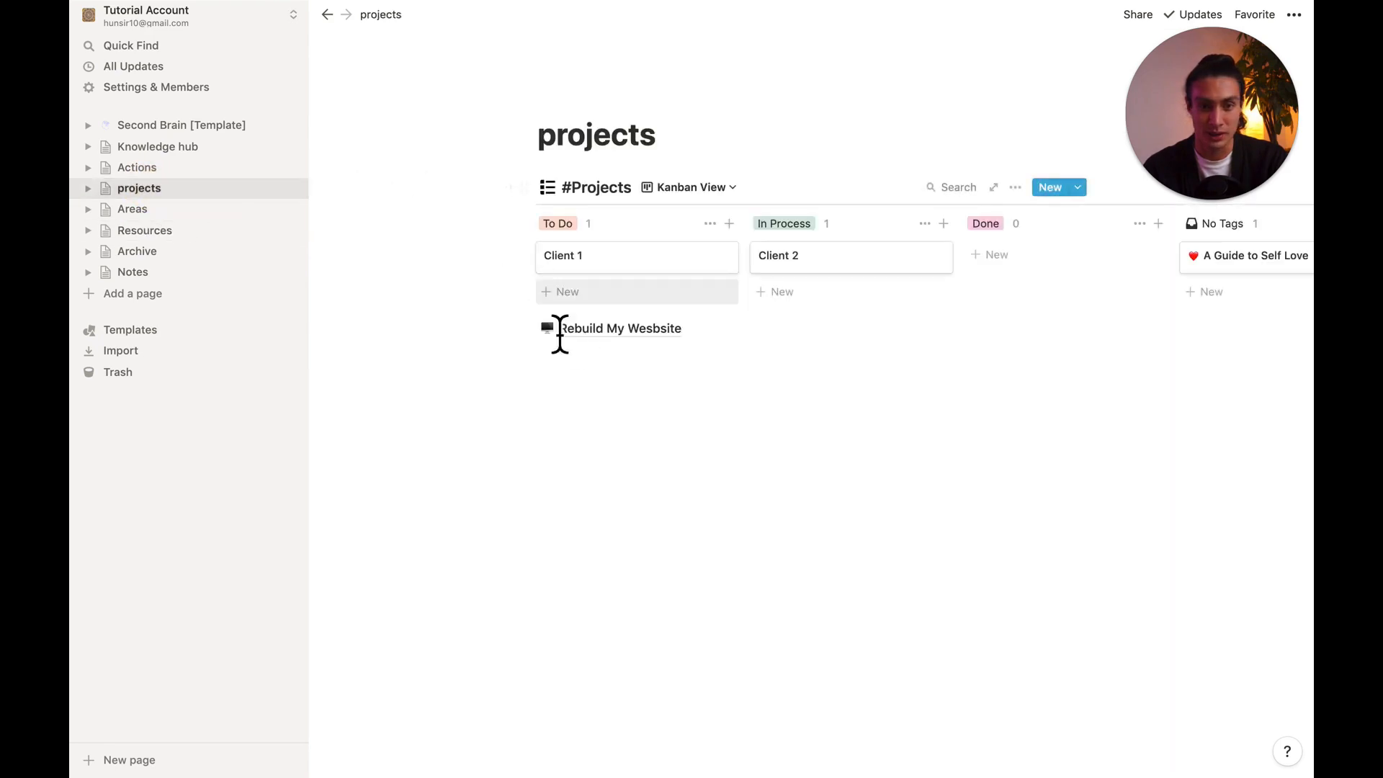
scroll(895, 253, right, 4)
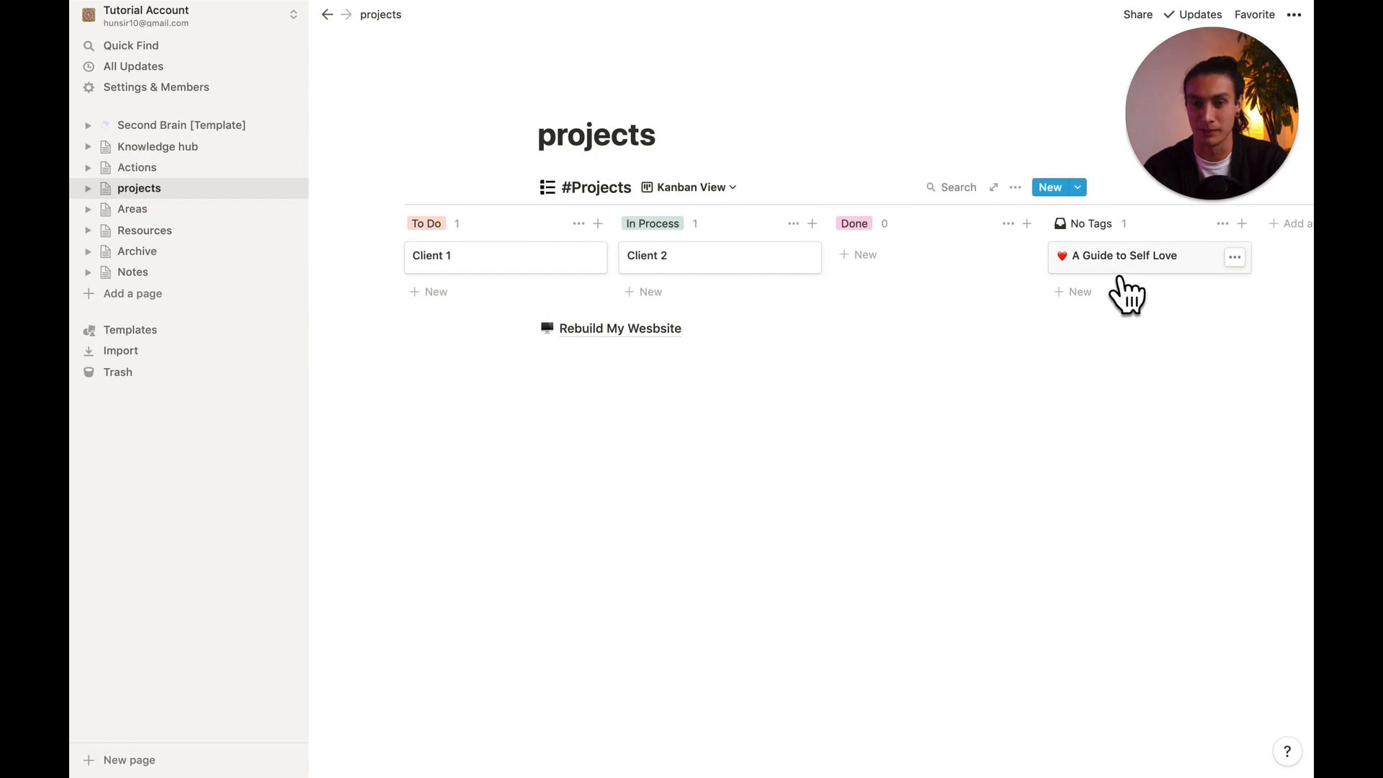
scroll(1008, 317, left, 4)
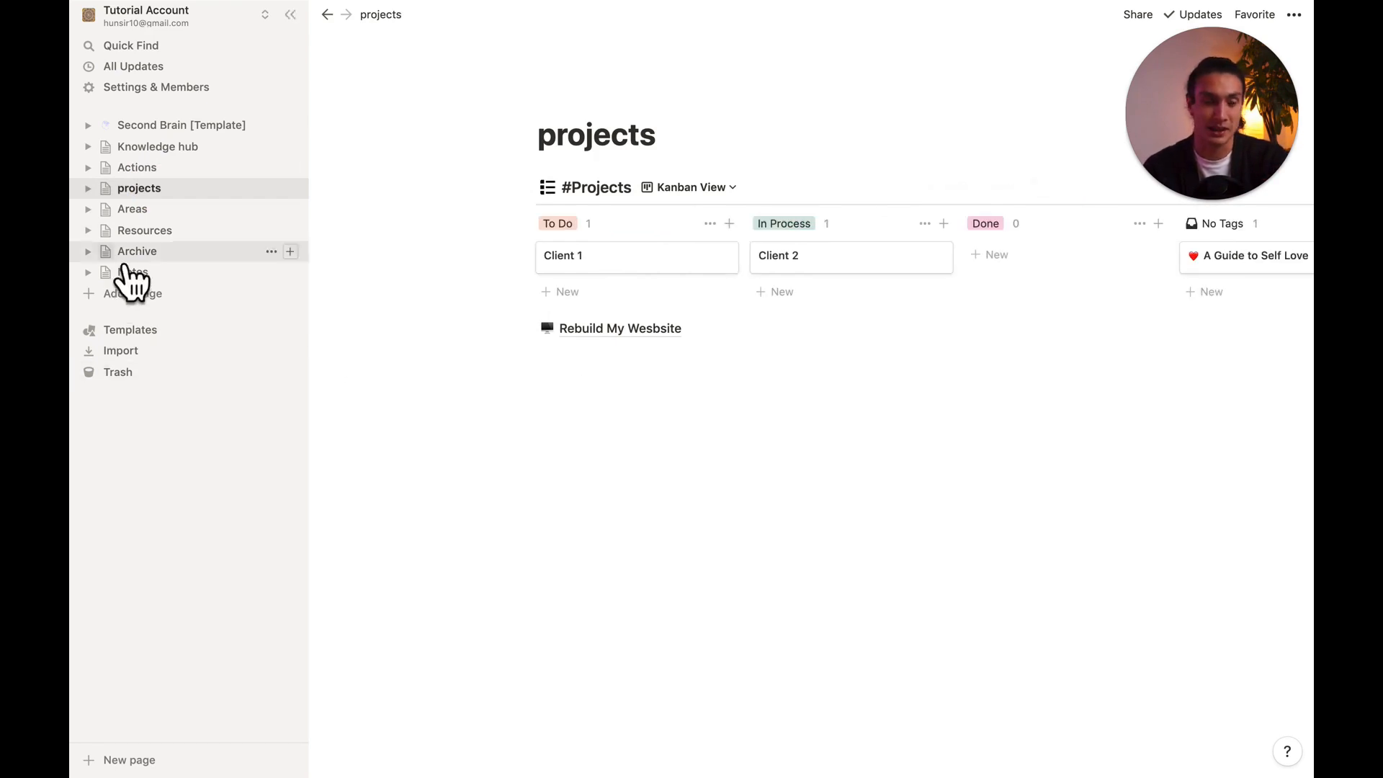
Move the Journal and All My Books pages into the #Resources table, directly below Great PDF.
click(192, 234)
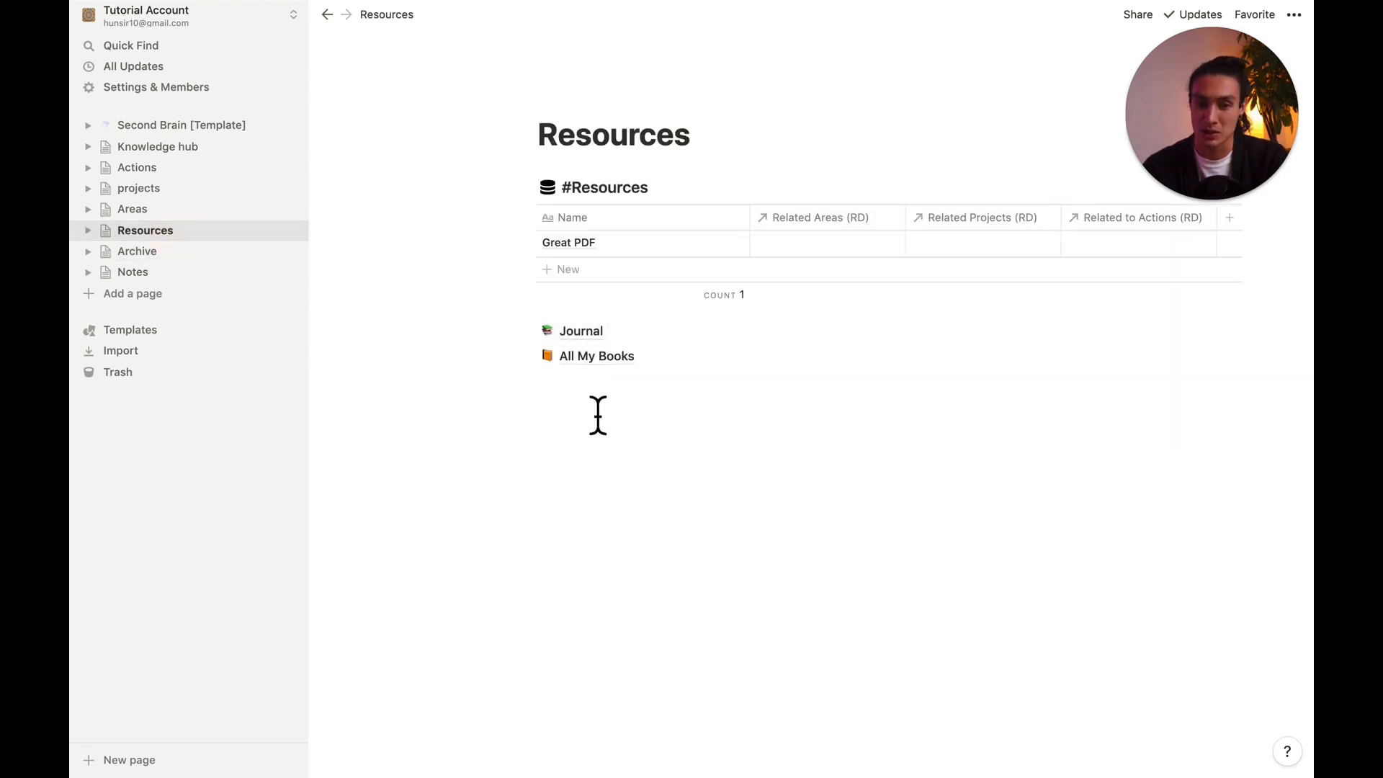
click(576, 362)
drag(579, 364, 553, 265)
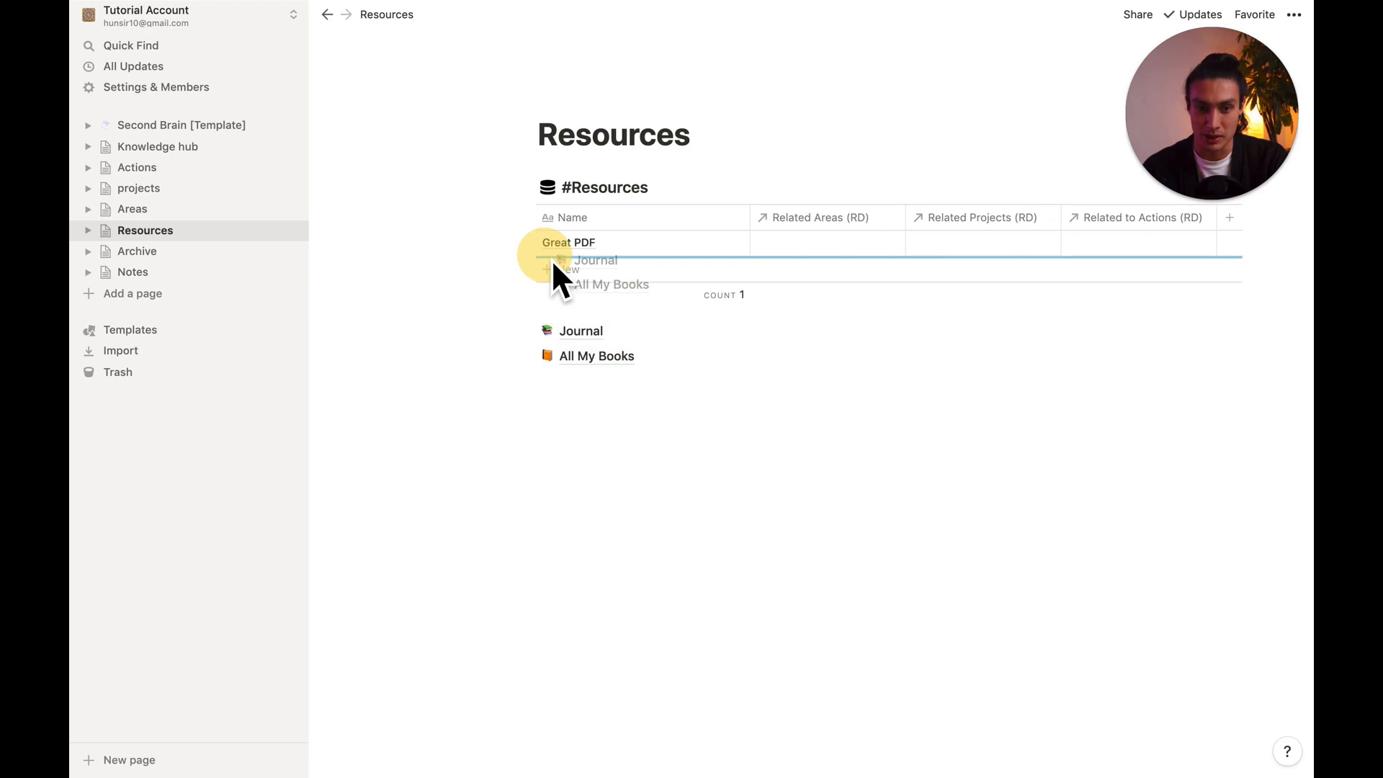
drag(551, 258, 552, 256)
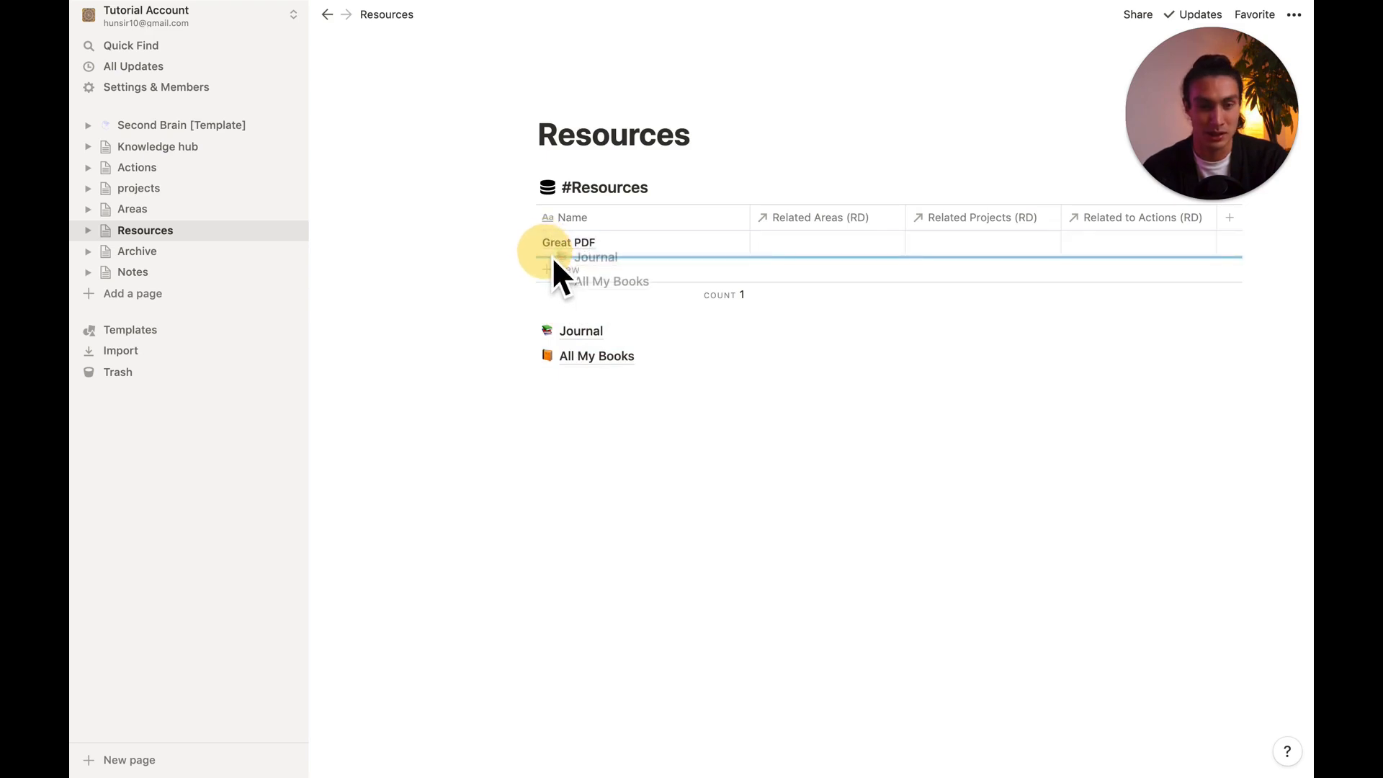
mouse_move(552, 257)
mouse_down()
mouse_move(562, 278)
mouse_move(552, 261)
mouse_up()
click(584, 453)
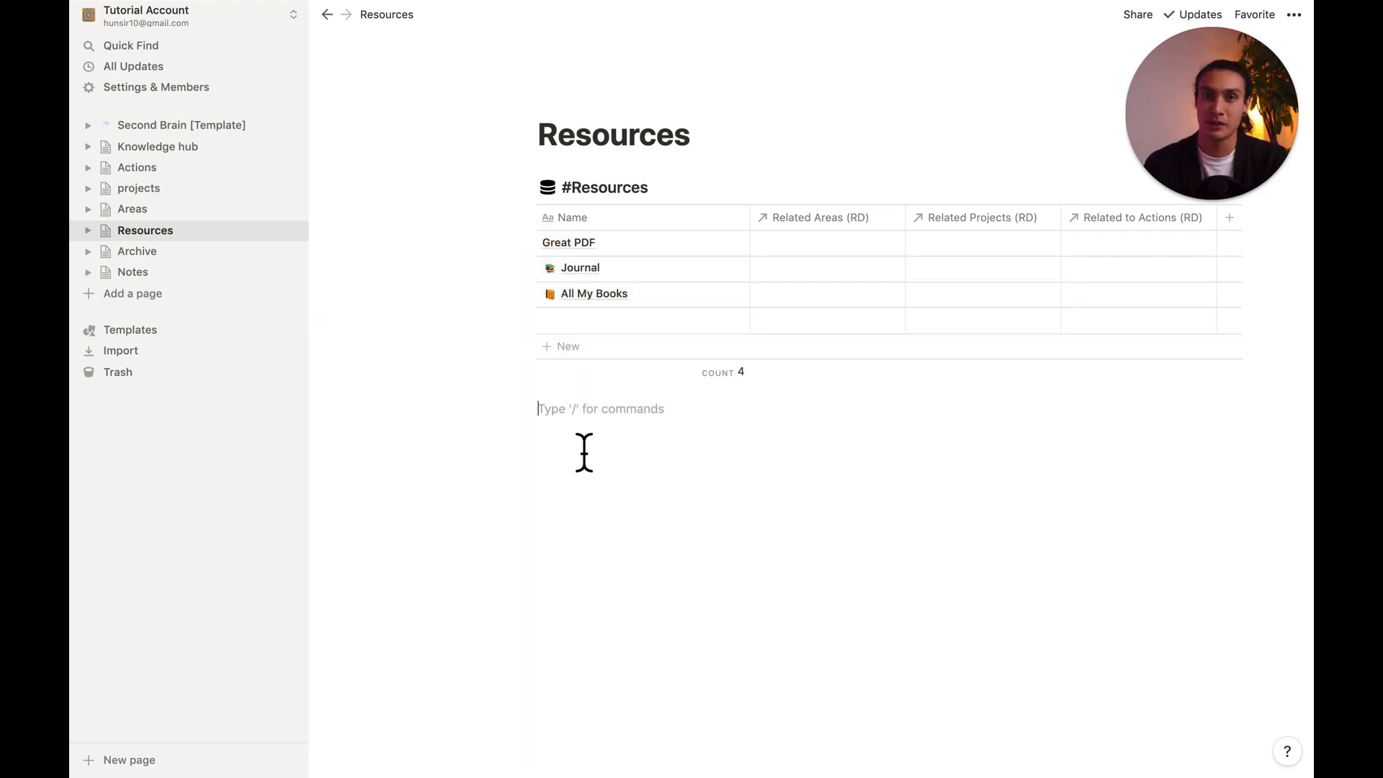
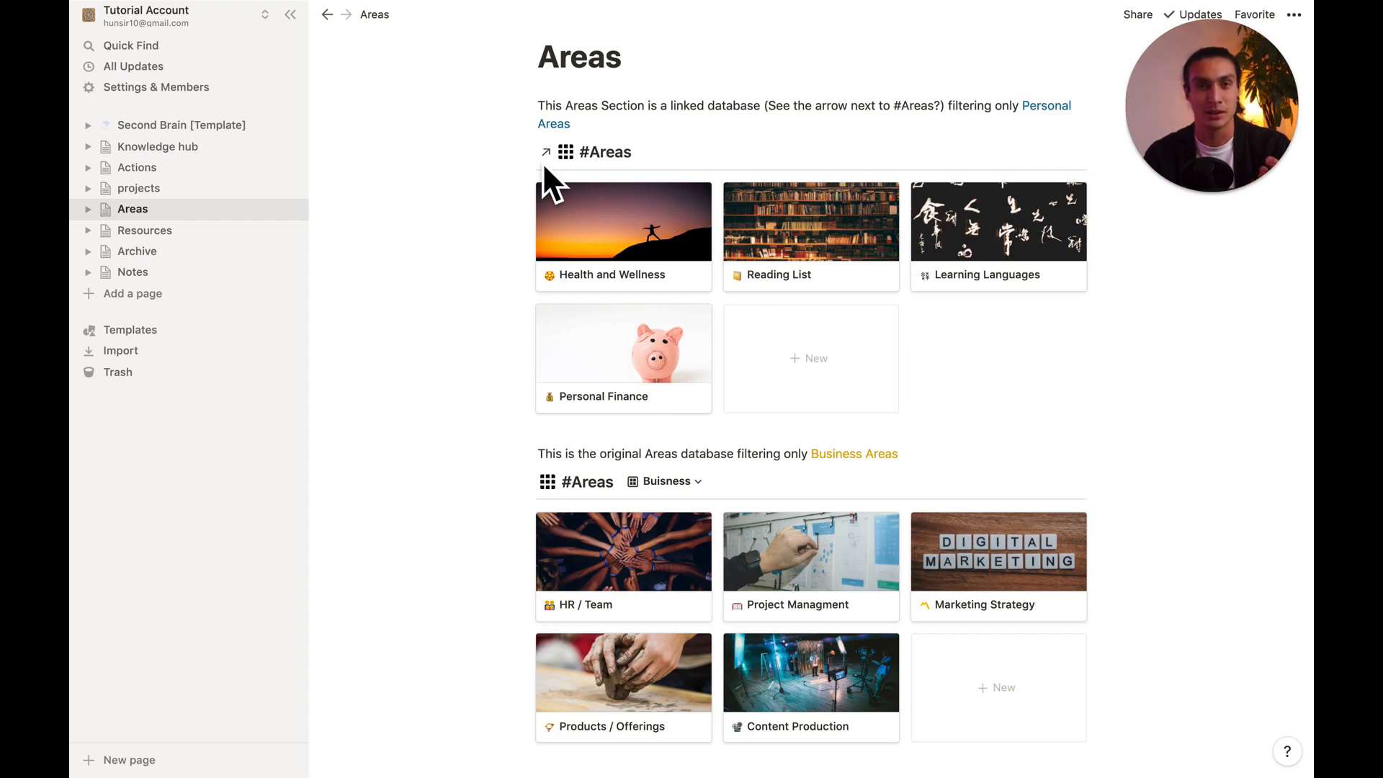
Examine the Personal and Business sections of the Areas page and the filter on the linked #Areas database.
scroll(546, 271, down, 2)
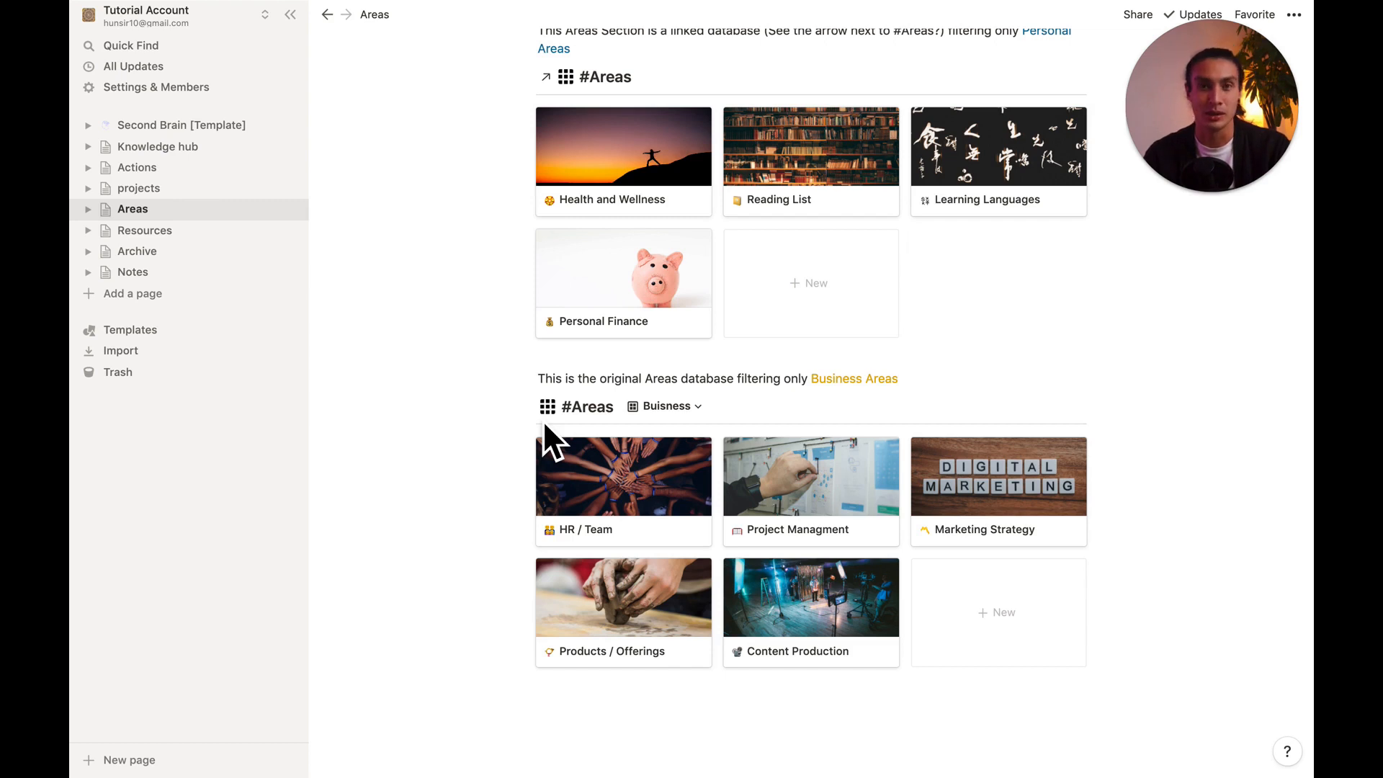
click(916, 411)
click(830, 416)
scroll(830, 404, up, 2)
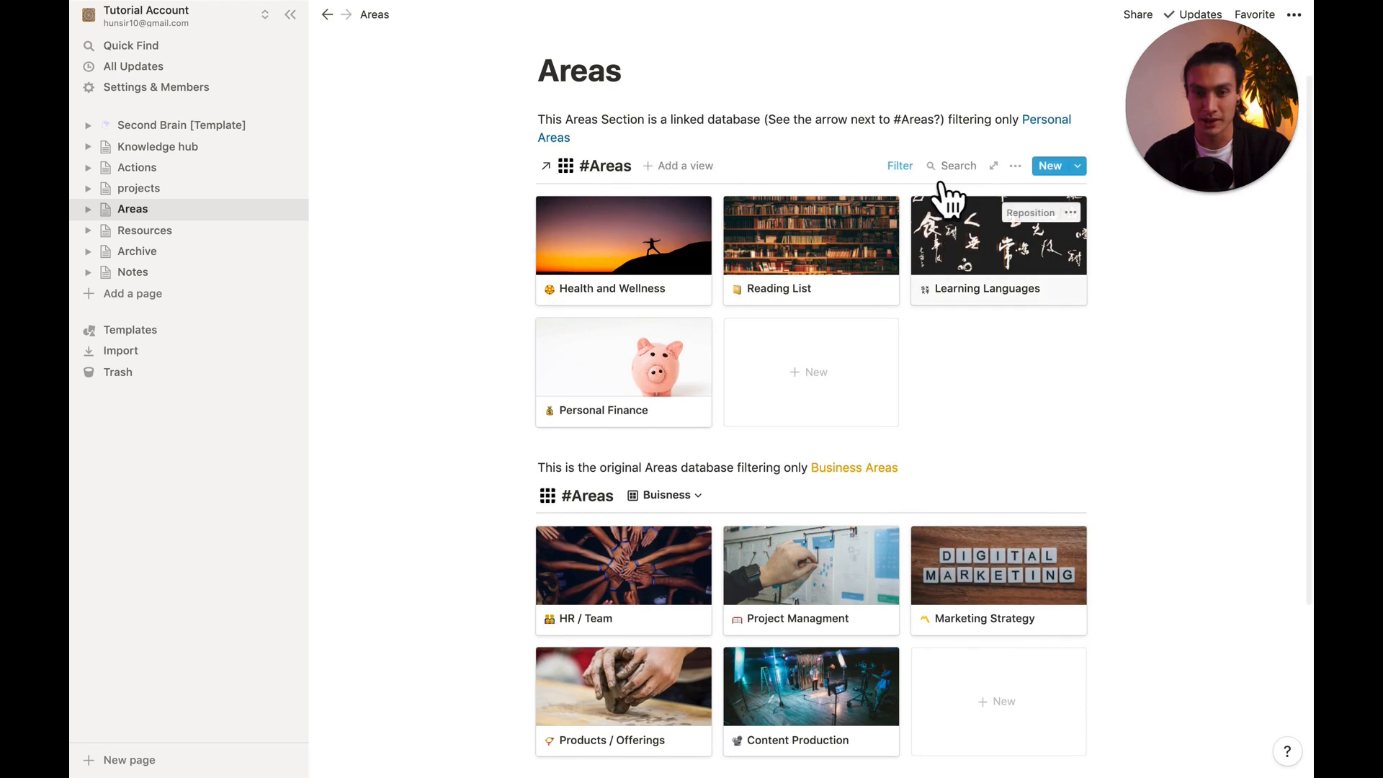
click(899, 166)
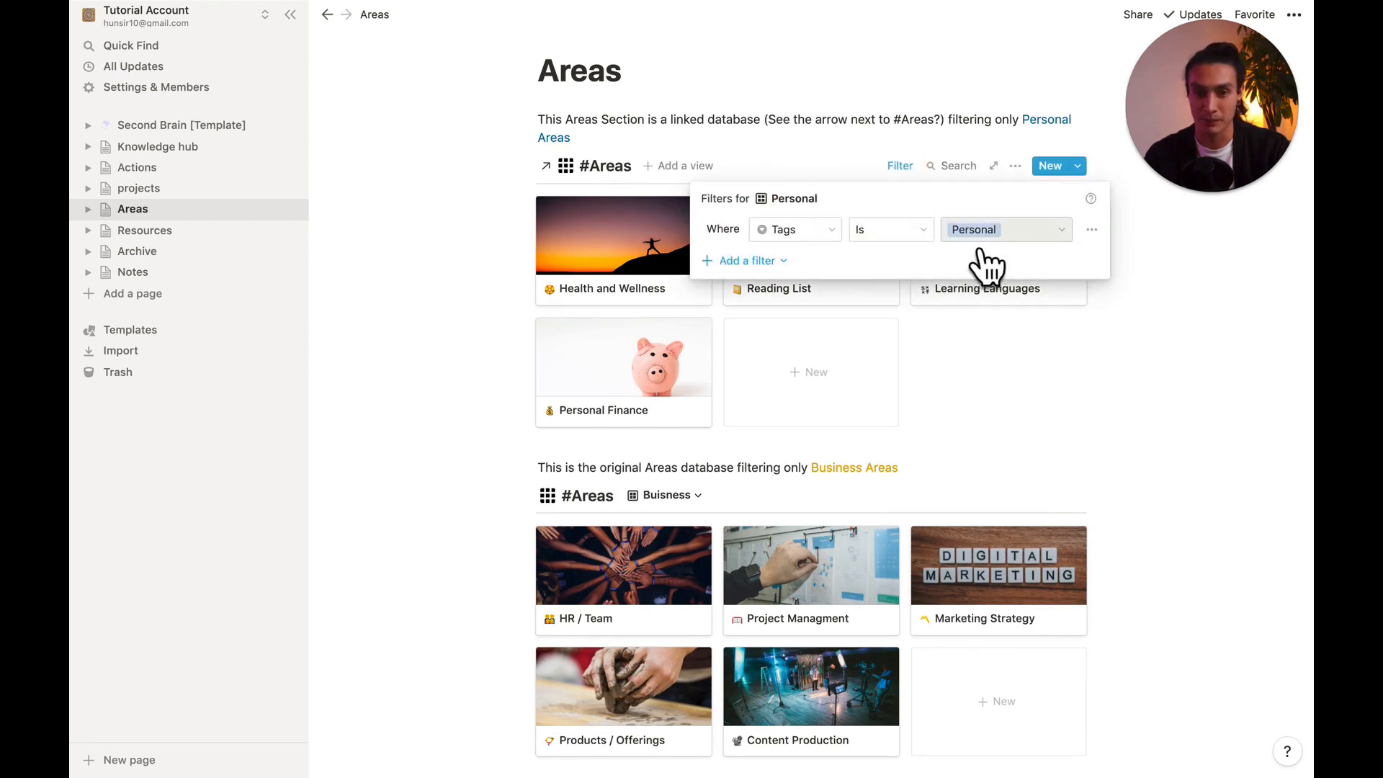
scroll(792, 360, down, 1)
Switch the original #Areas database to List View.
click(667, 425)
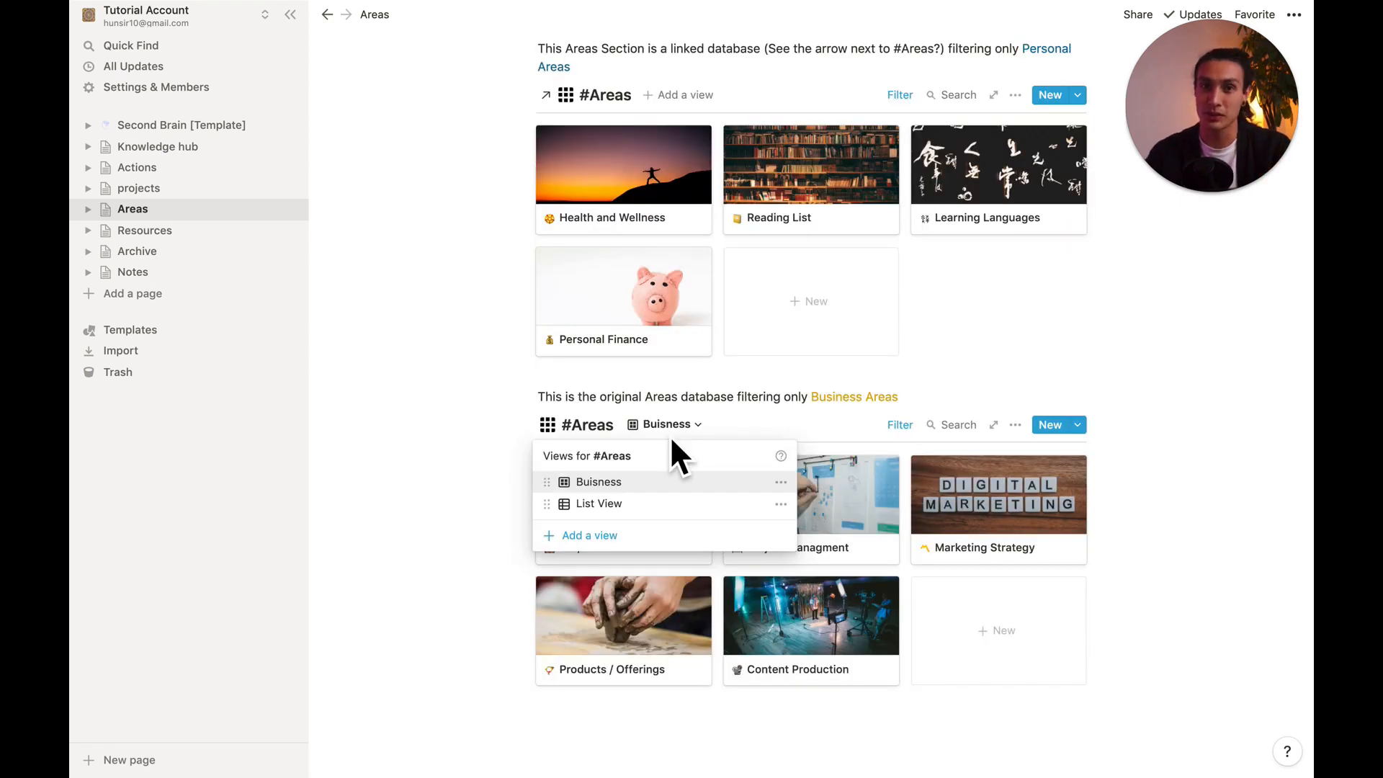
click(654, 513)
scroll(749, 503, down, 2)
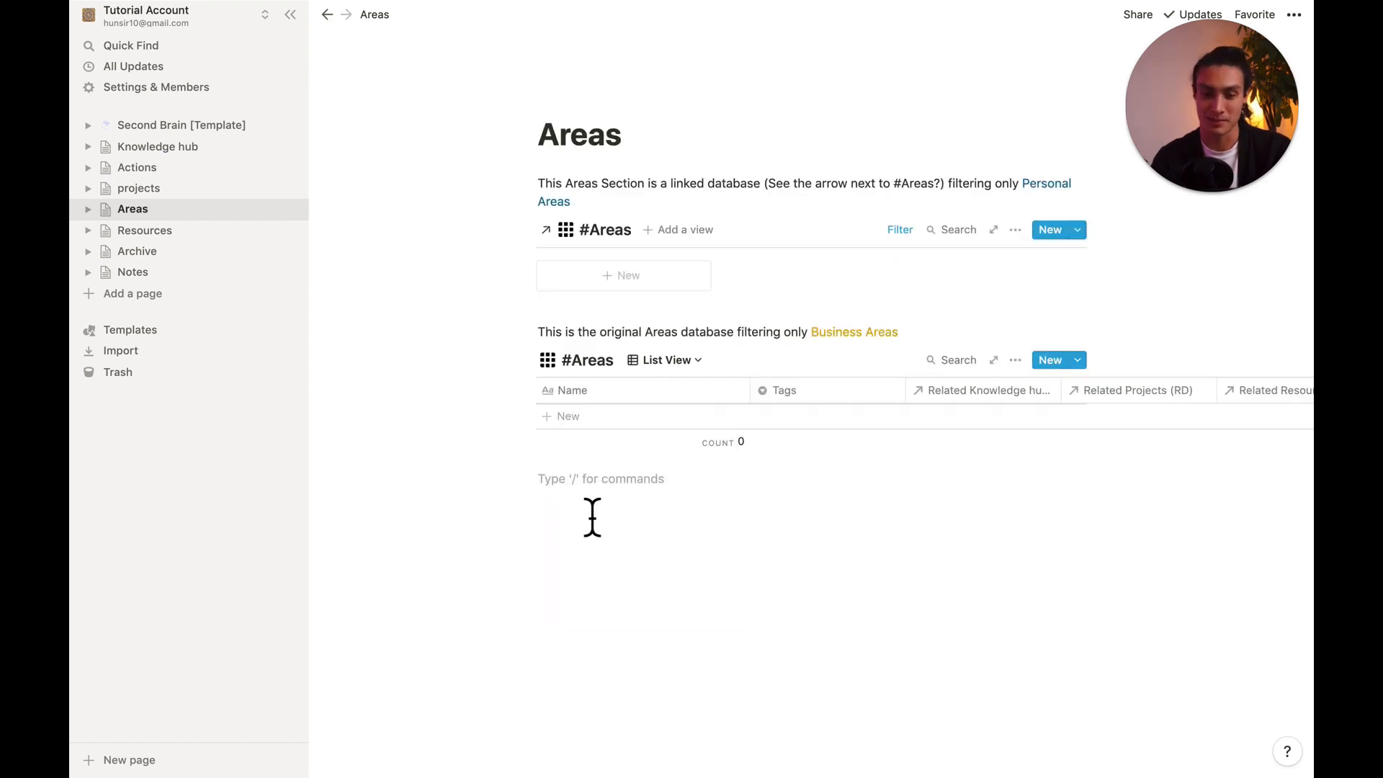
Start a bulleted list below the #Areas table with the items "Health and welness", "Home Renovations" and "University studies".
text(/bul)
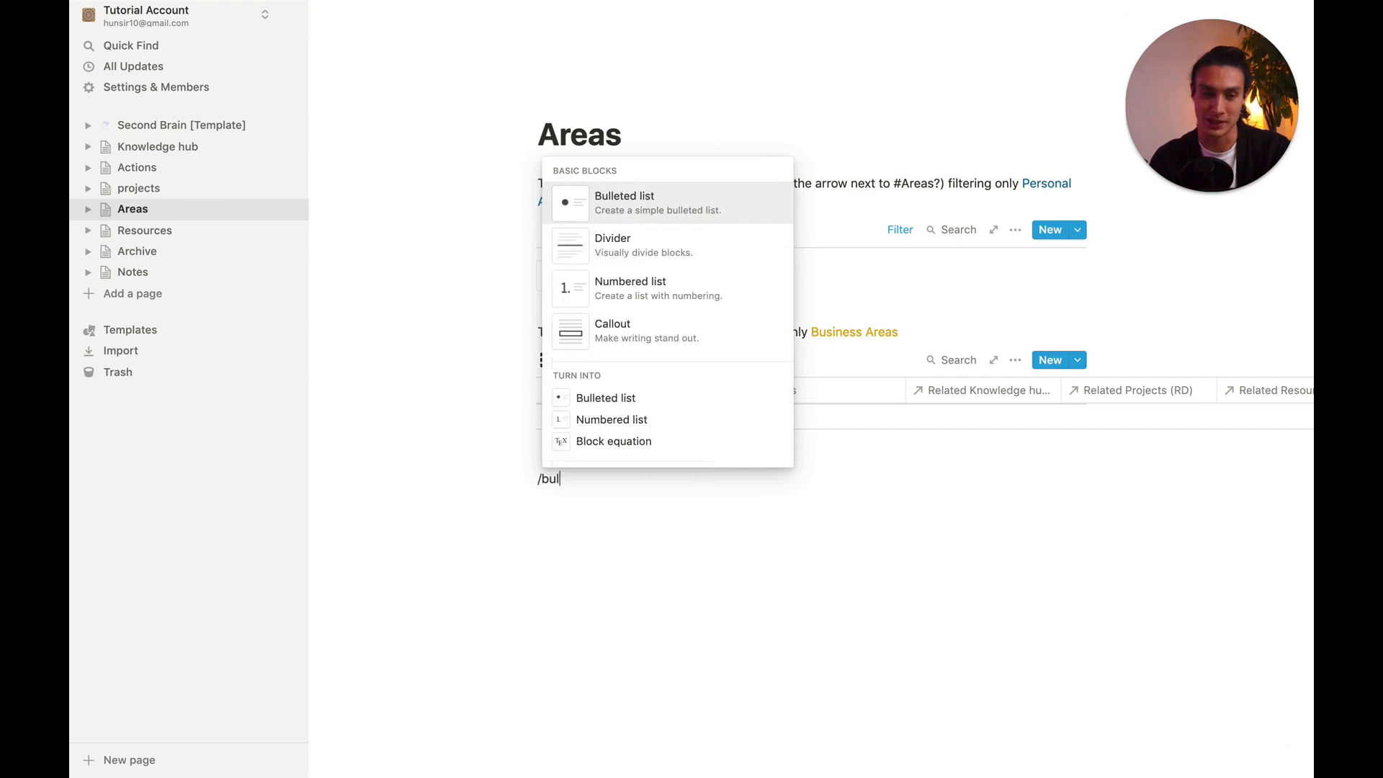
key(Return)
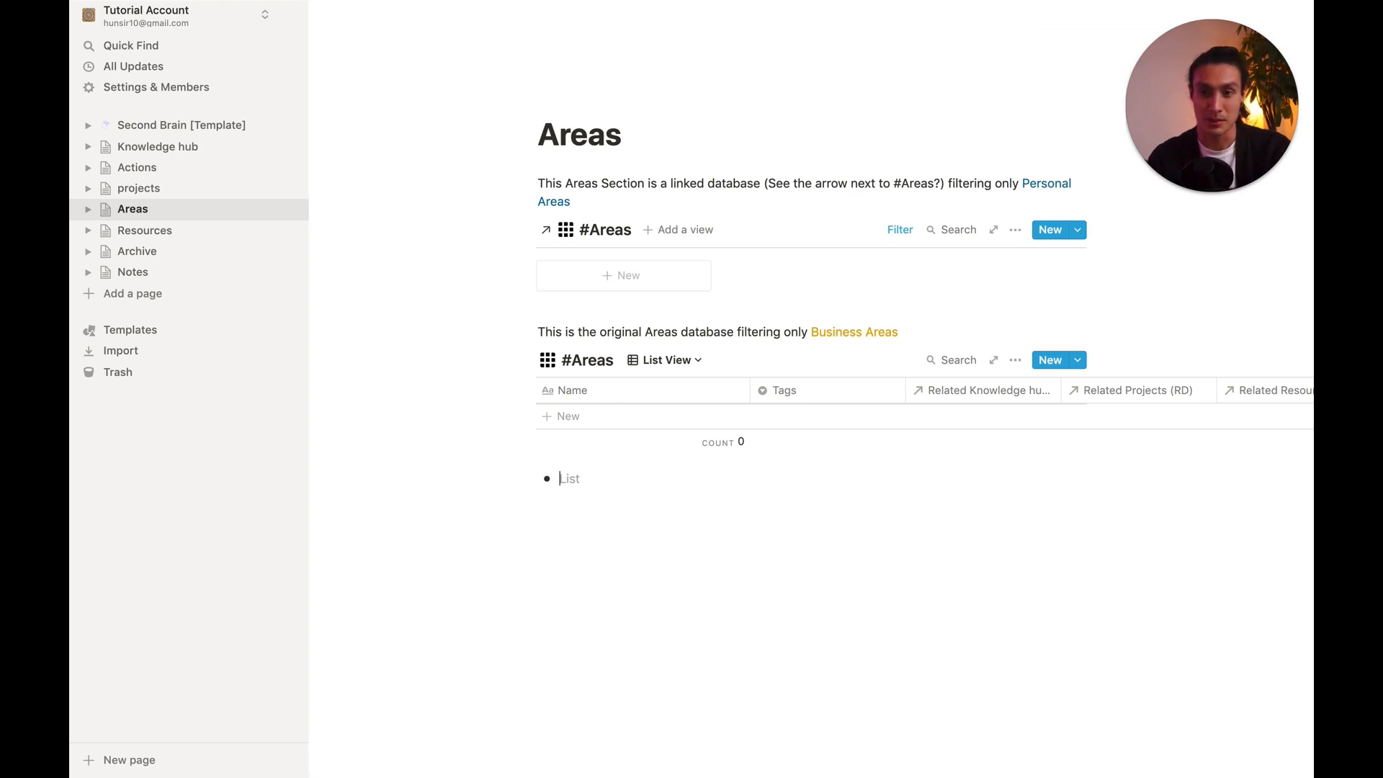
text(Health and welness)
key(Return)
text(Home Renovations)
key(Return)
text(U)
key(BackSpace)
text(University studies)
key(Return)
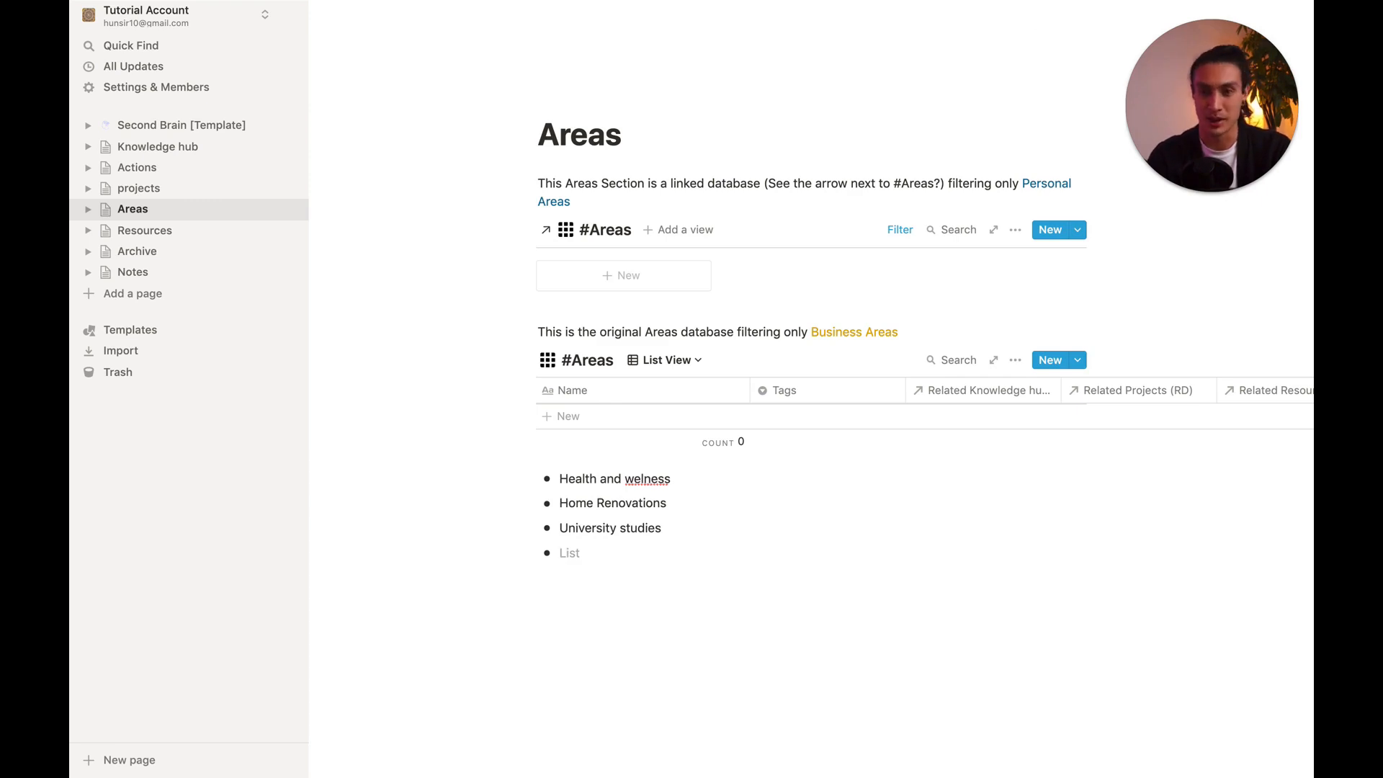
Add "Marketing", "Website Design Development" and "Personal Finances" to the bulleted list of areas.
text(Marketing)
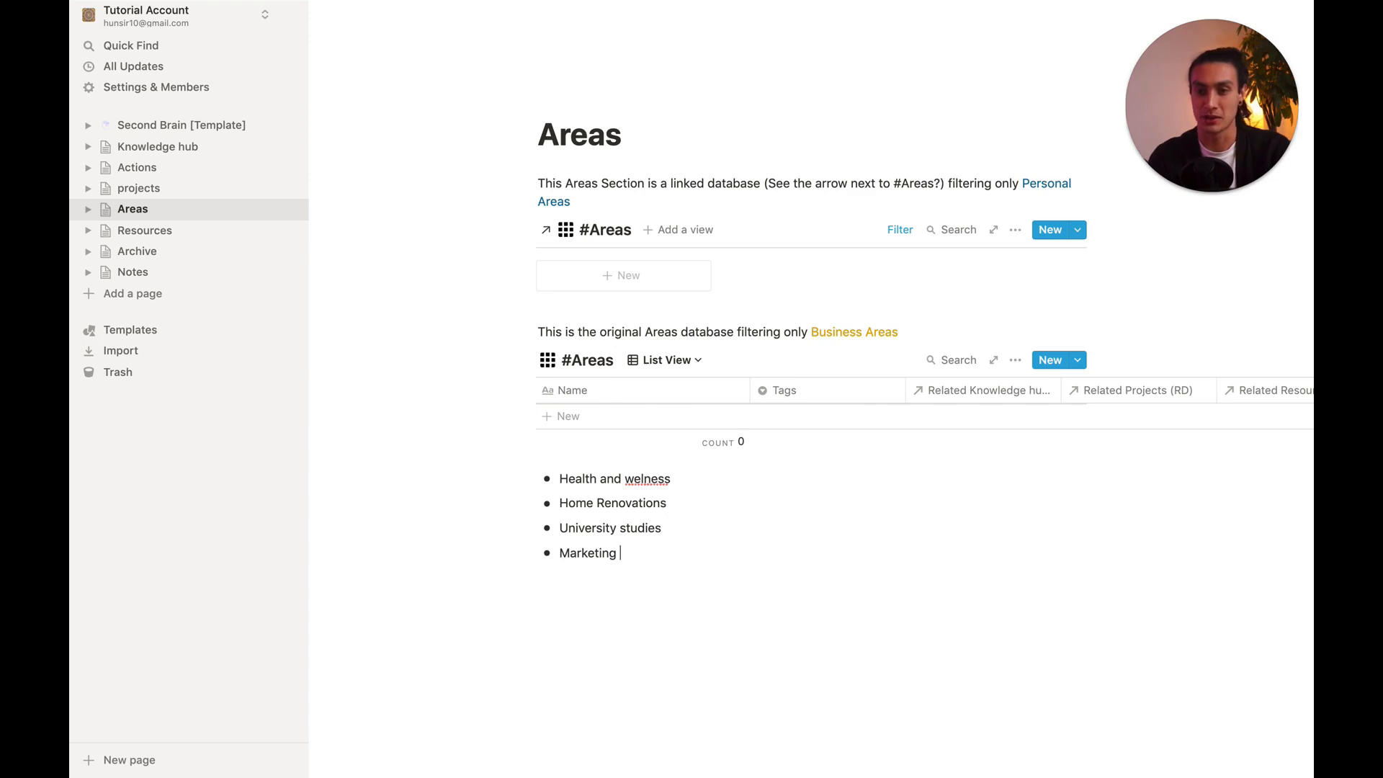
key(Return)
text(Website)
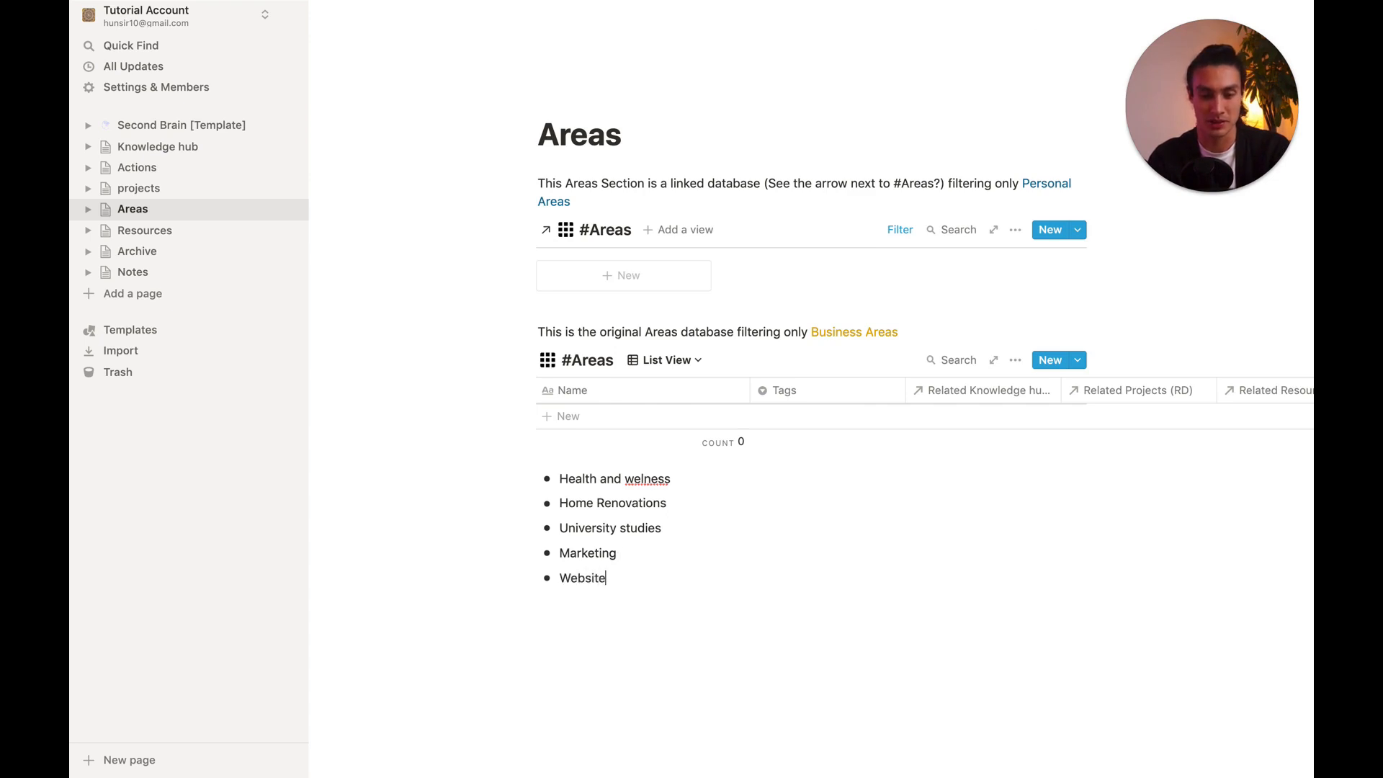
text( Design Development)
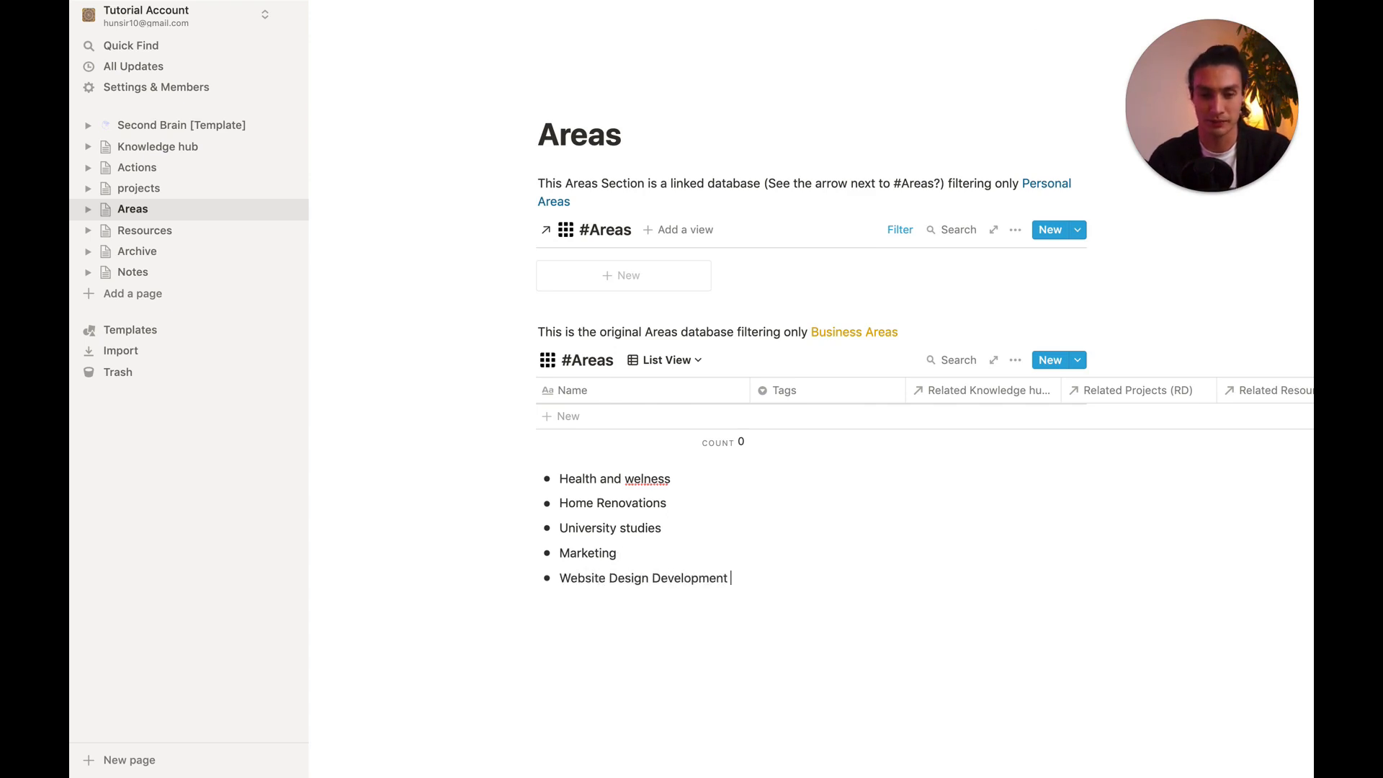
key(Return)
text(Personal Finances)
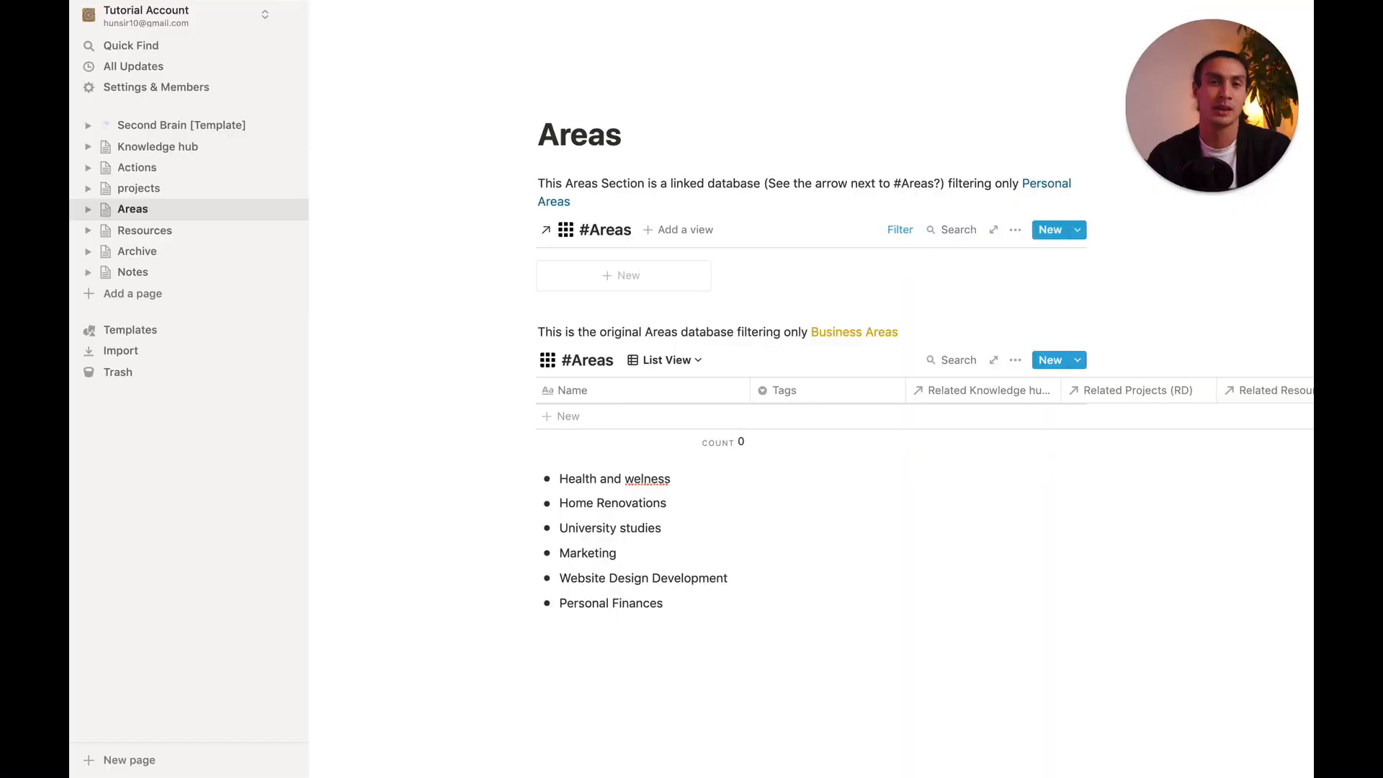
Move all the bulleted list items into the original #Areas table and switch that database to the Buisness view.
mouse_move(614, 641)
mouse_down()
mouse_move(593, 525)
mouse_move(569, 485)
mouse_move(588, 433)
mouse_up()
click(634, 668)
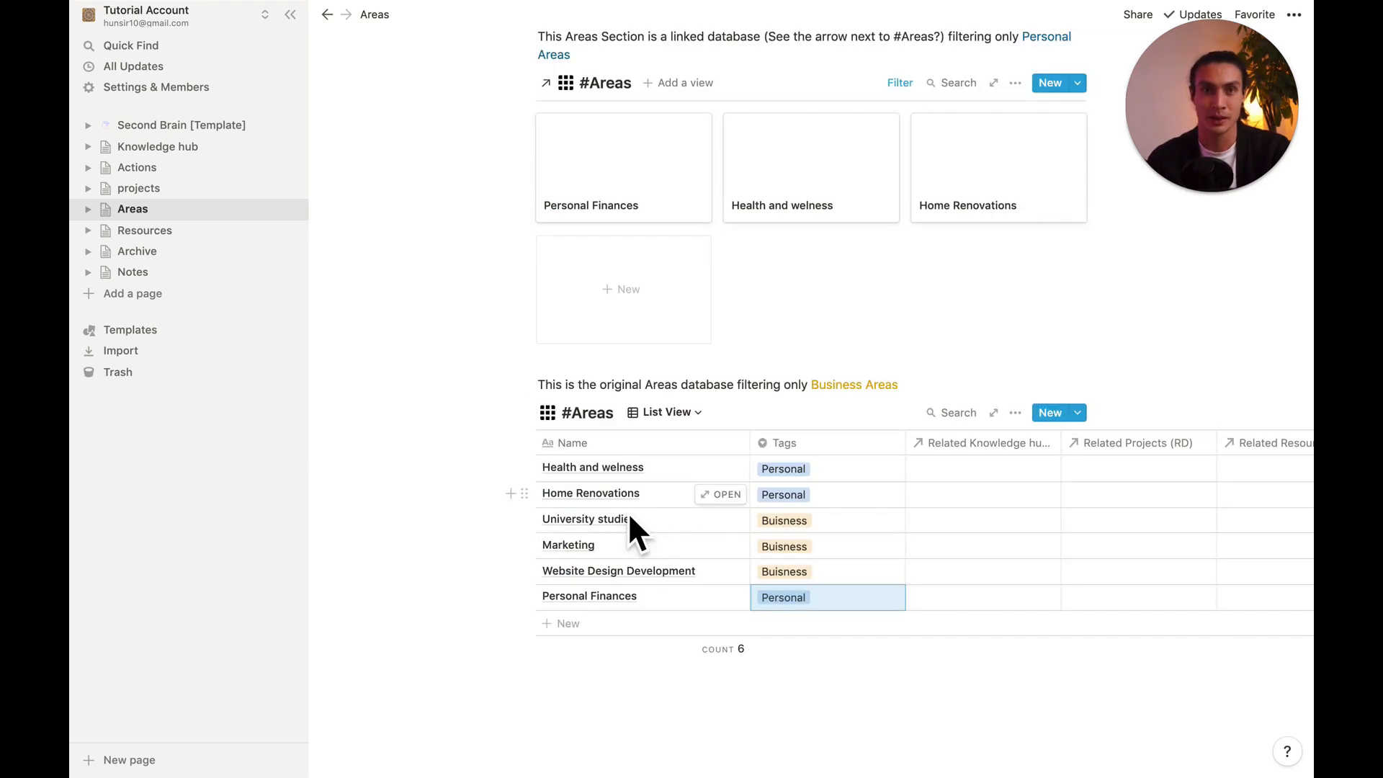
click(660, 413)
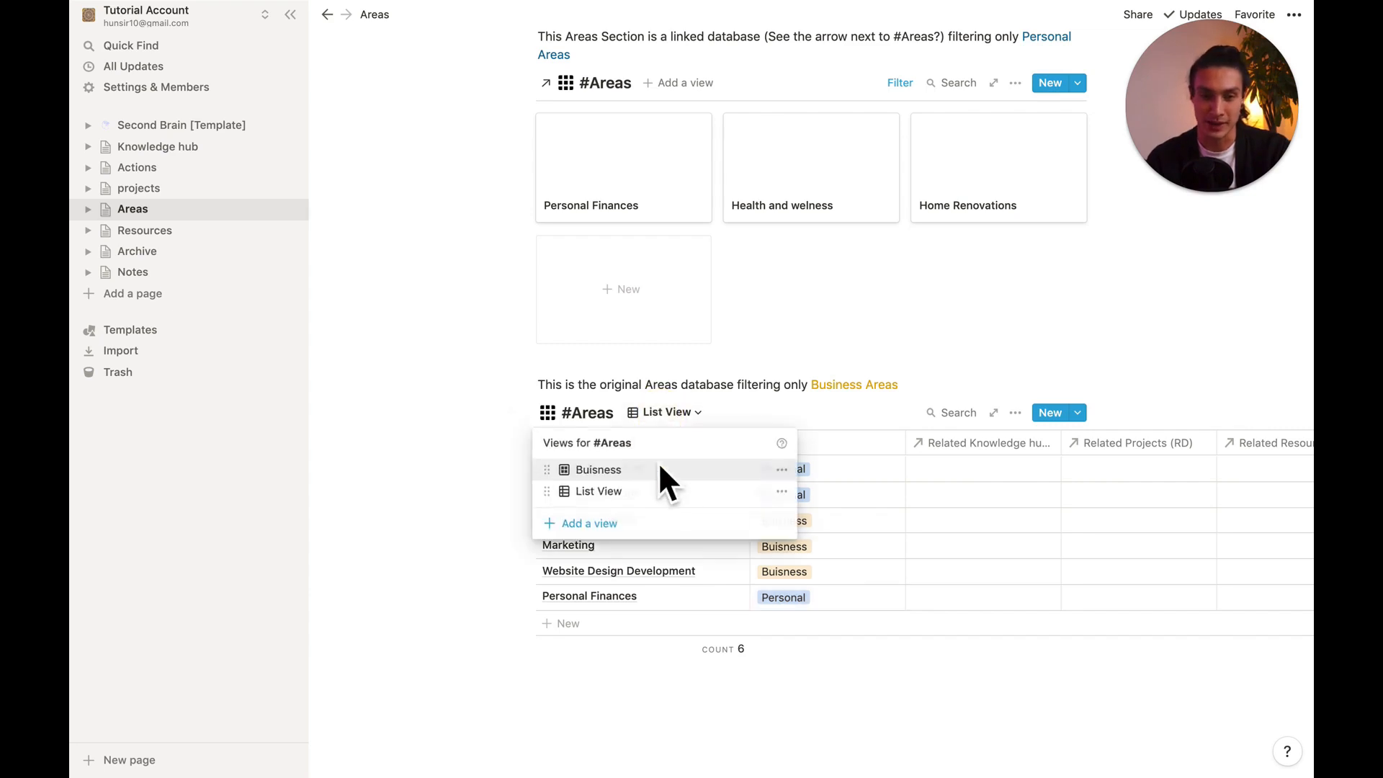
click(643, 471)
scroll(464, 553, up, 1)
scroll(464, 553, up, 1)
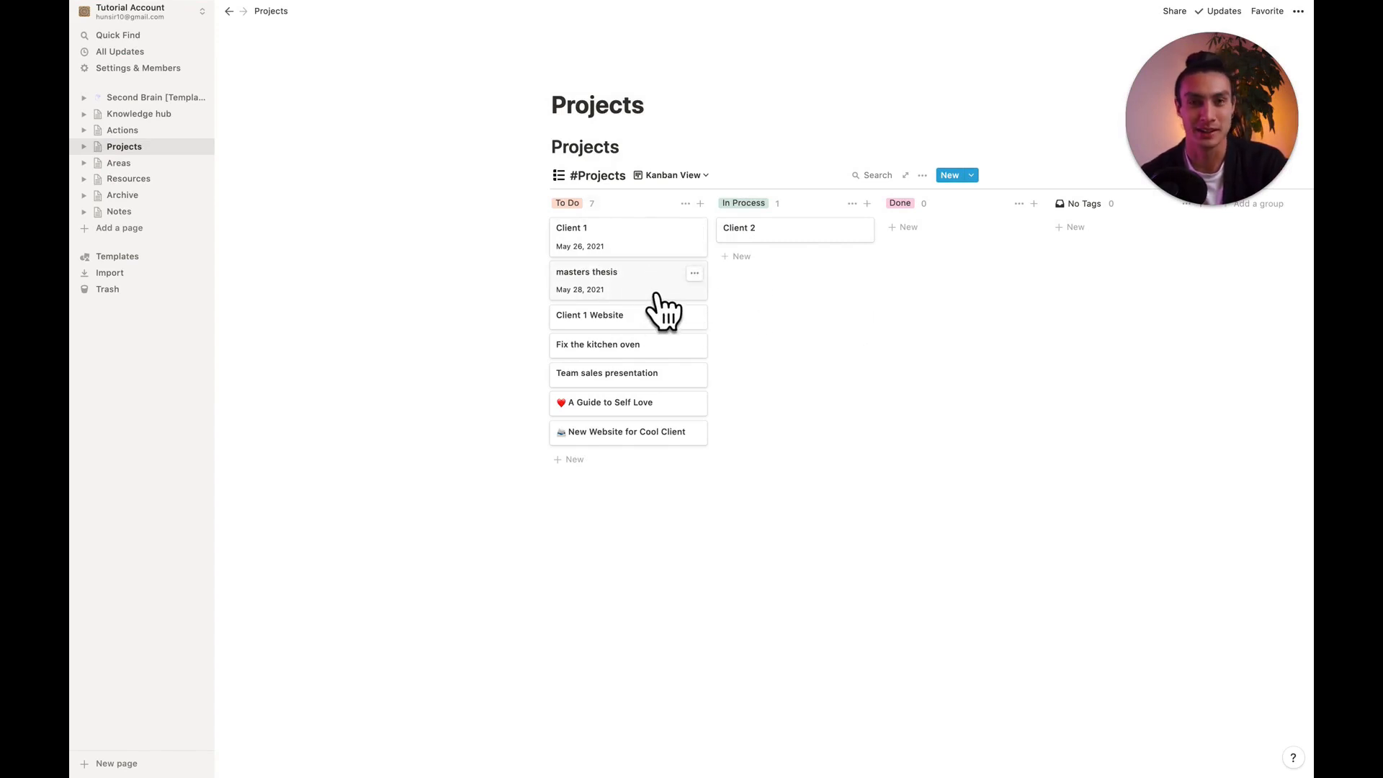
Switch the #Projects database on the Projects page to Default View.
click(141, 164)
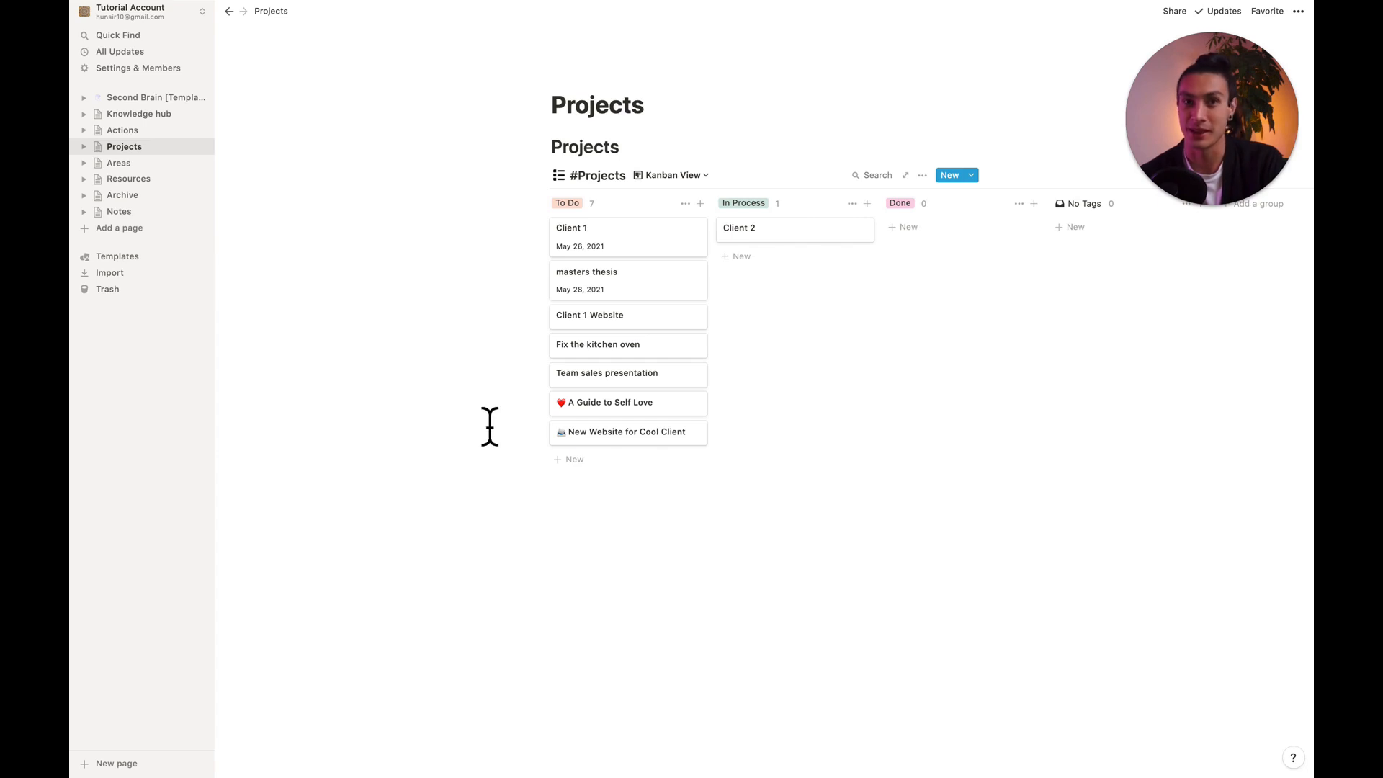
click(672, 177)
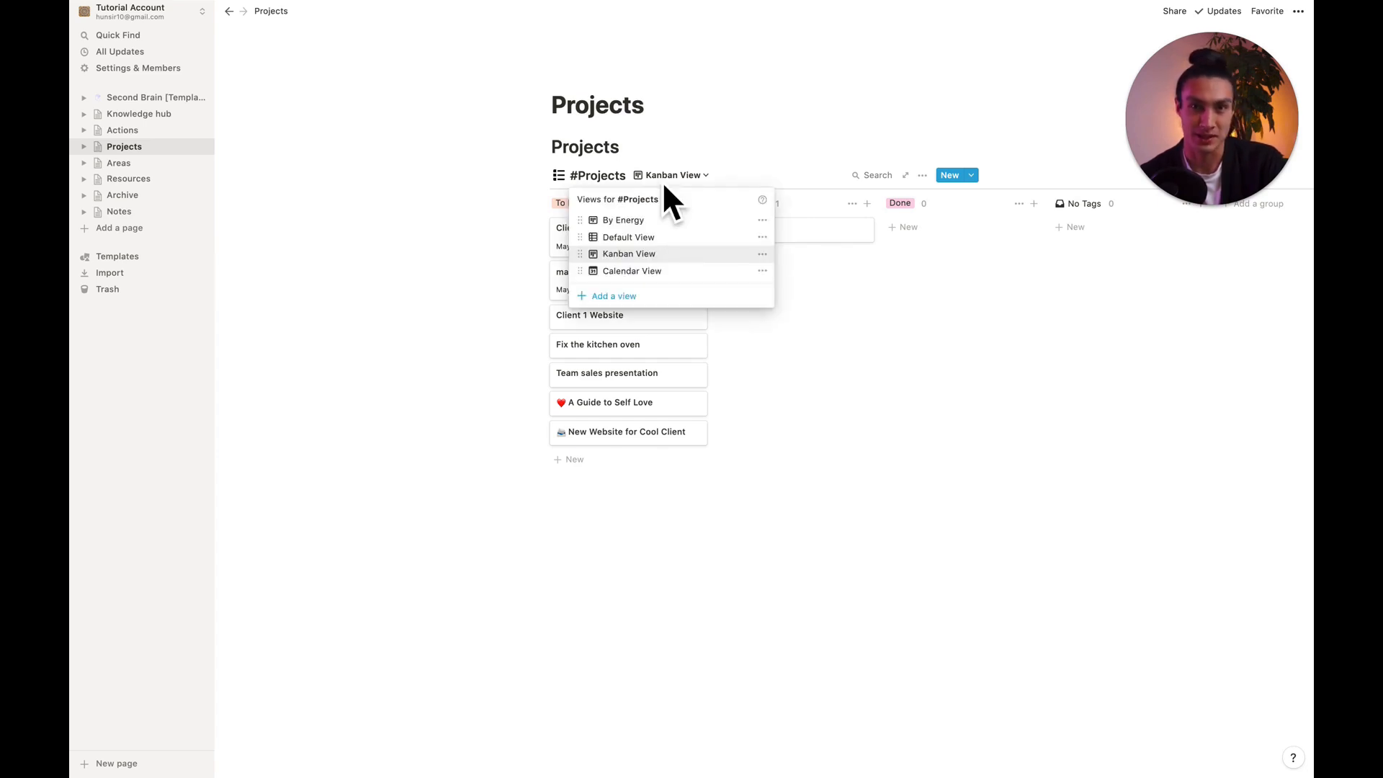
click(660, 243)
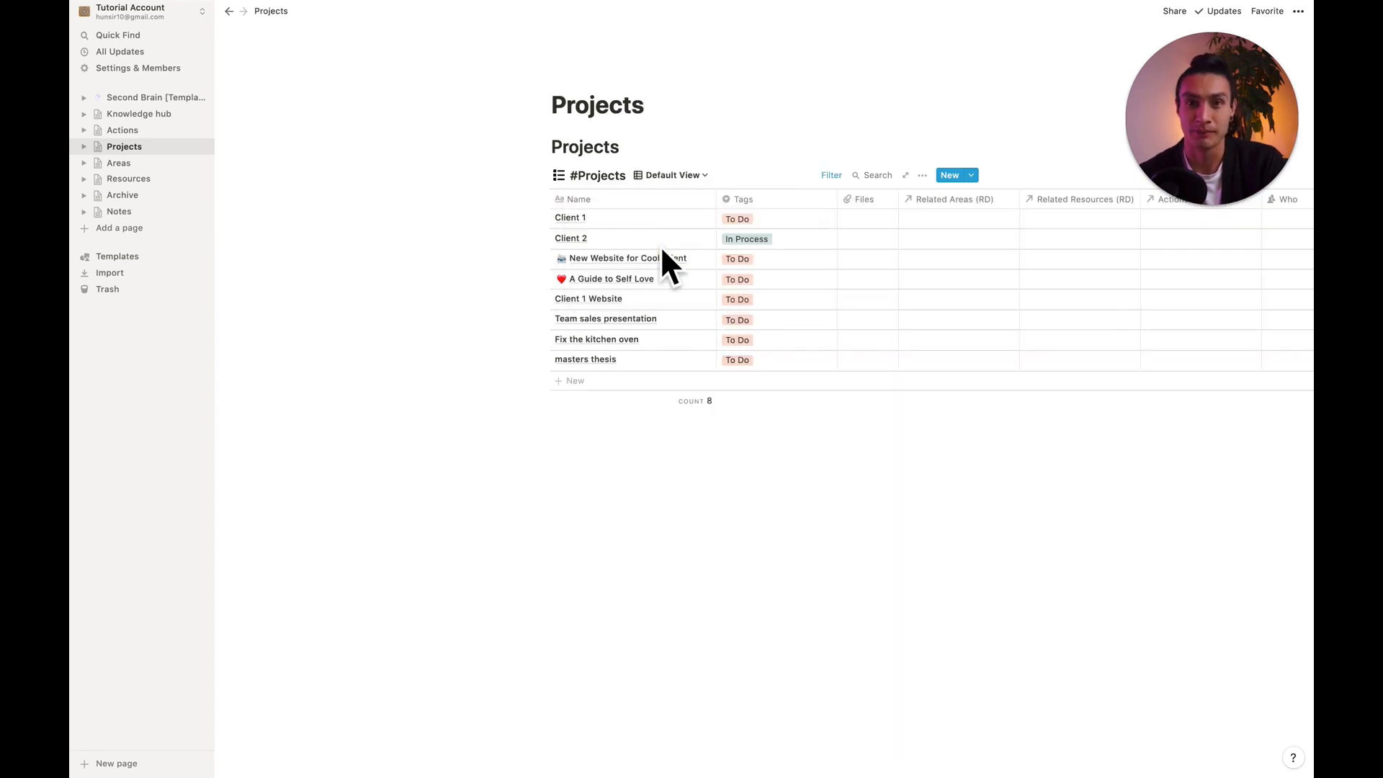
Relate both the Client 1 and Client 2 projects to the Marketing Strategy area in the Related Areas (RD) property.
scroll(762, 282, right, 1)
scroll(802, 266, right, 5)
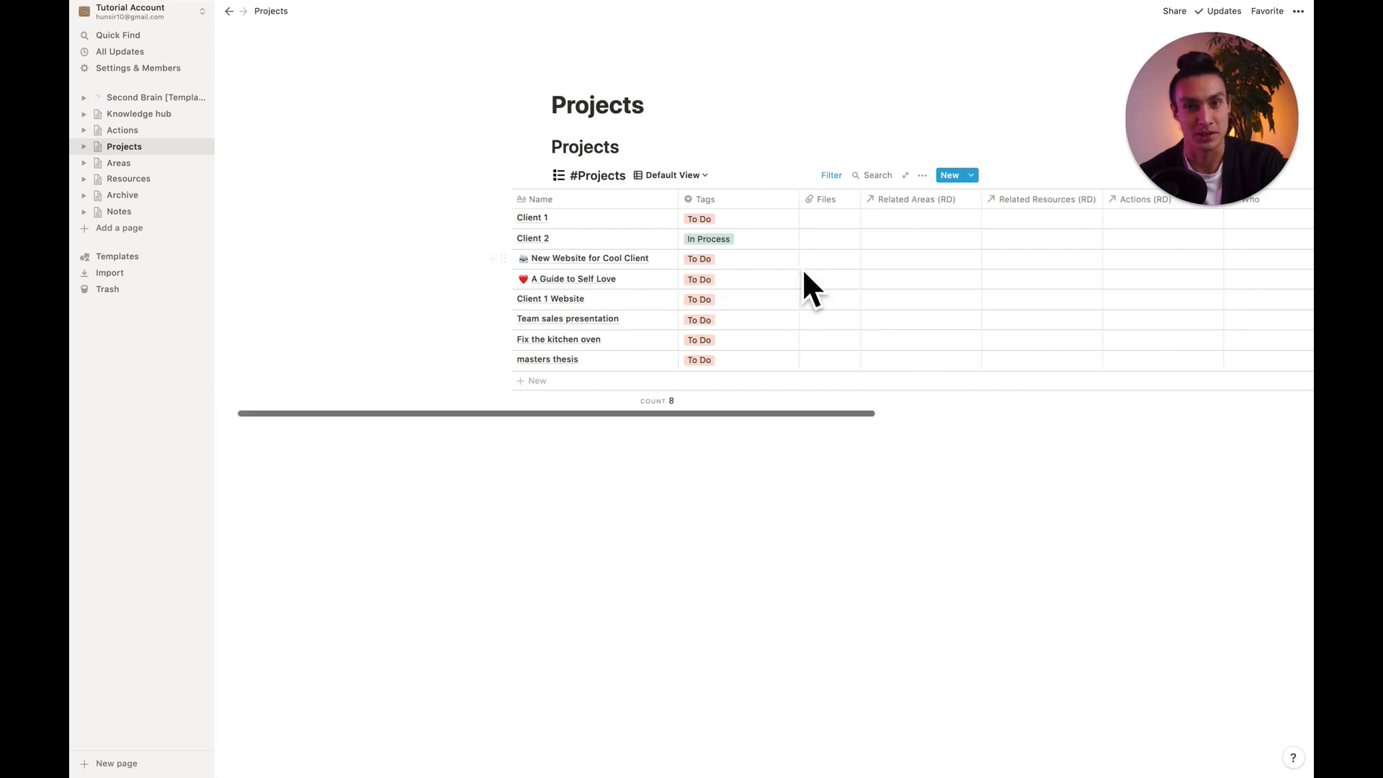
scroll(802, 266, right, 2)
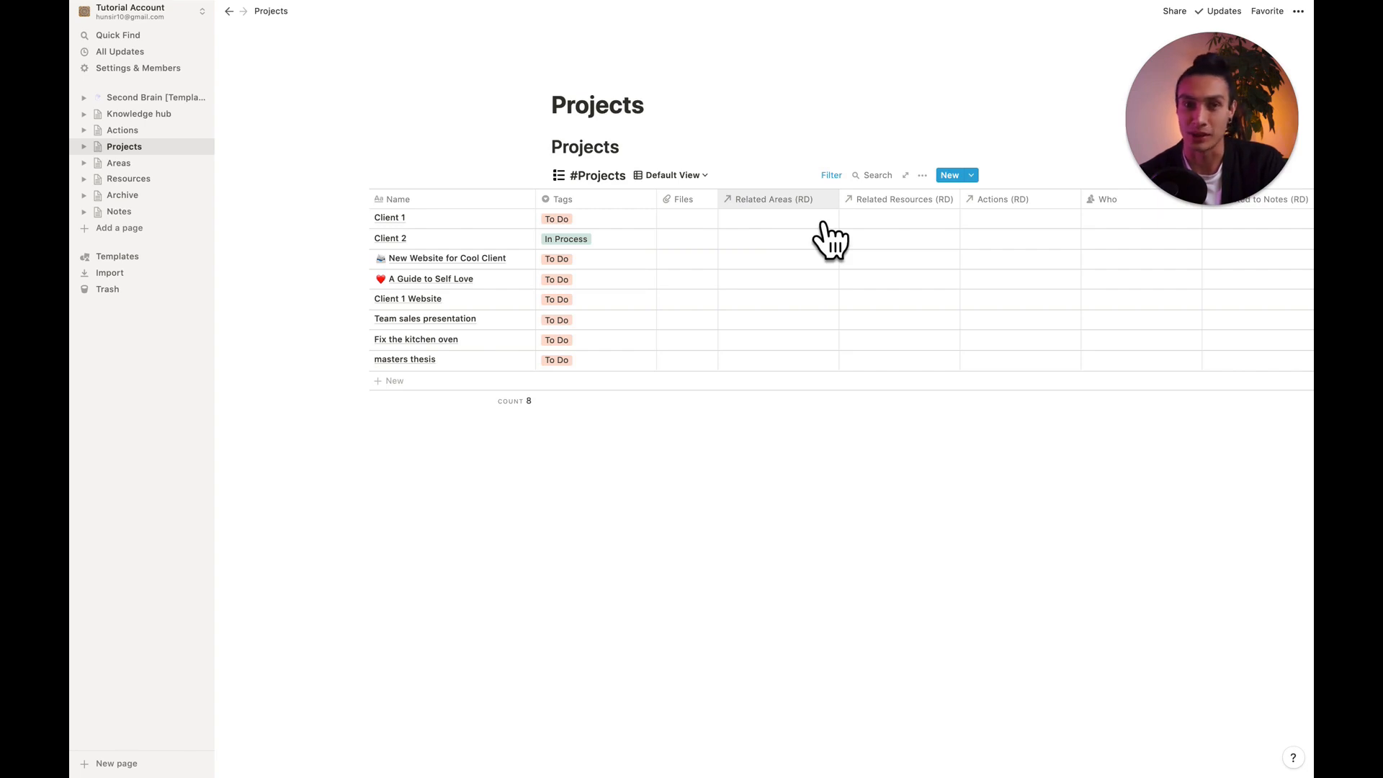
scroll(828, 238, right, 1)
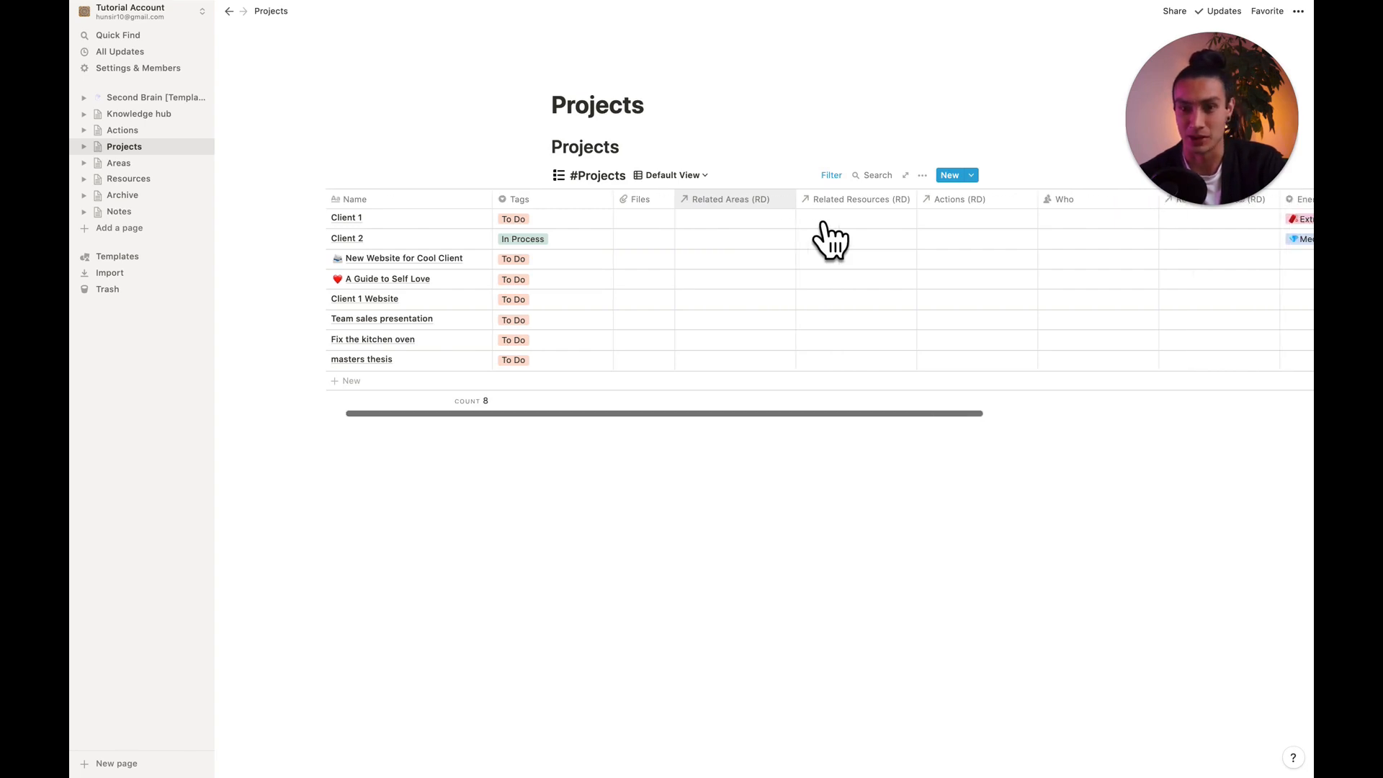
click(767, 219)
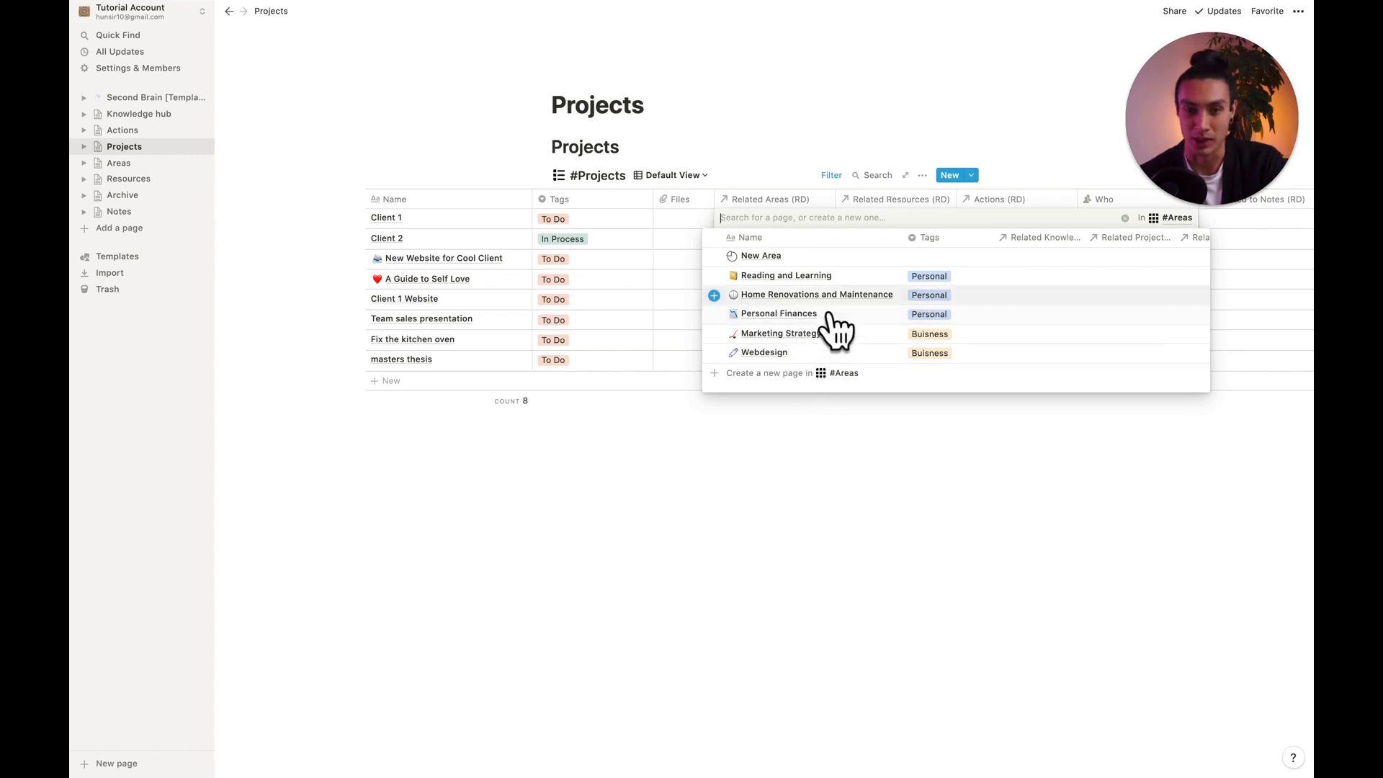
click(853, 337)
click(791, 487)
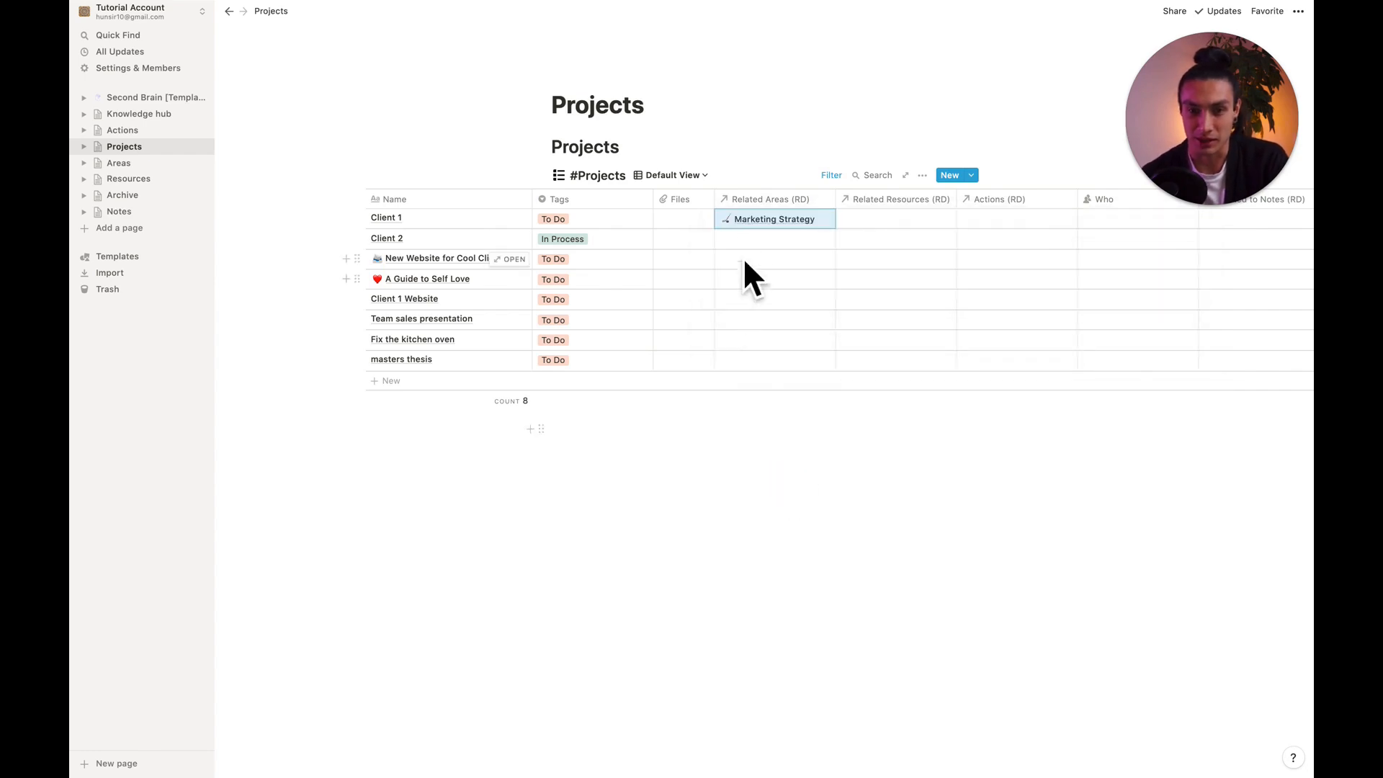
click(750, 243)
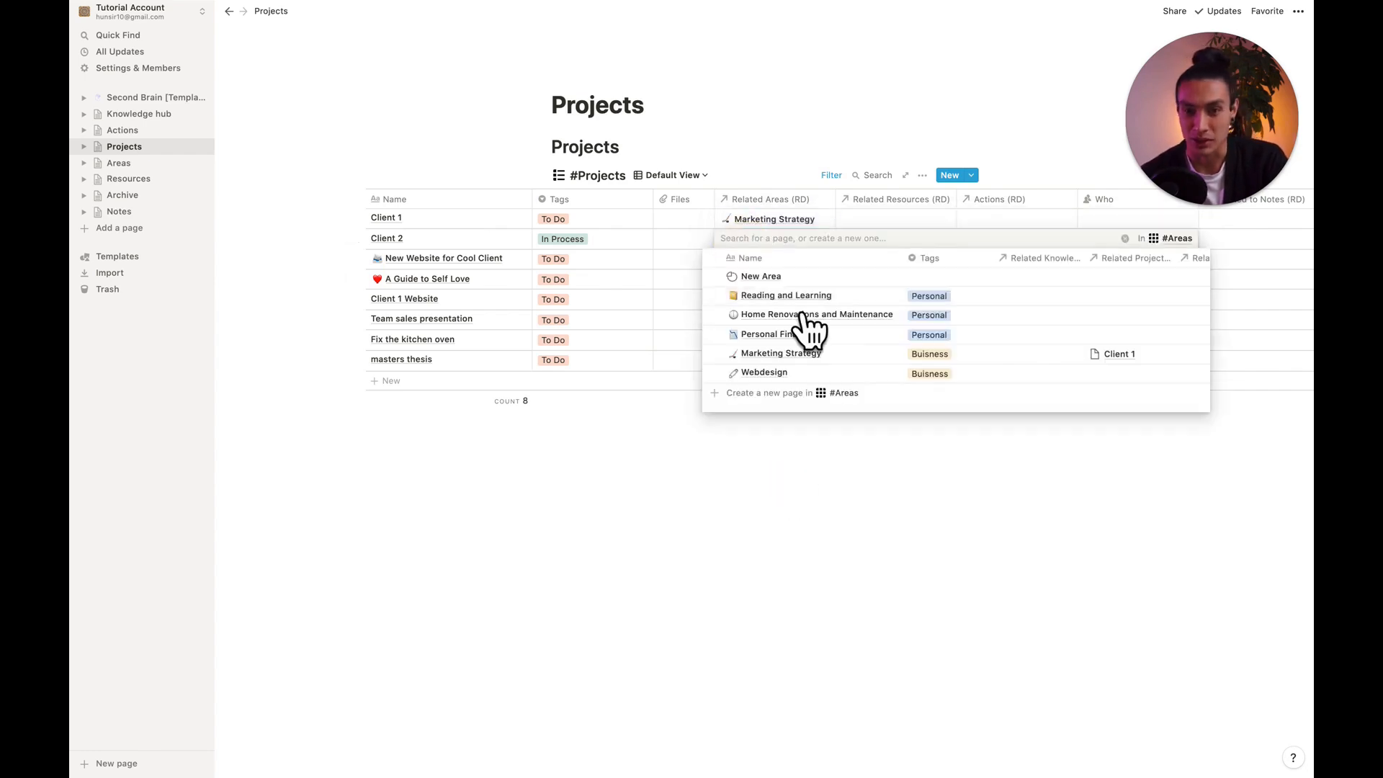
click(843, 354)
key(Escape)
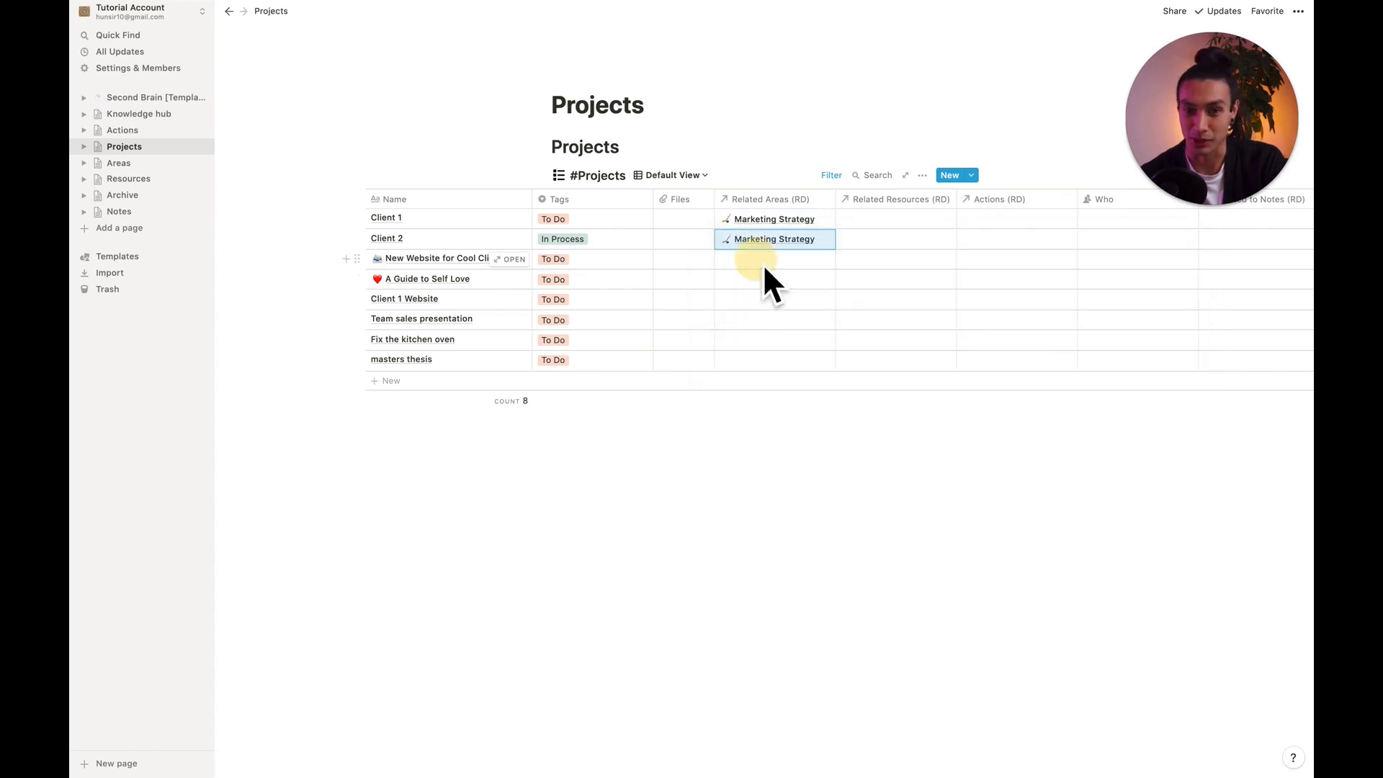
Relate the New Website for Cool Client project to the Webdesign area.
click(763, 263)
click(818, 395)
click(688, 459)
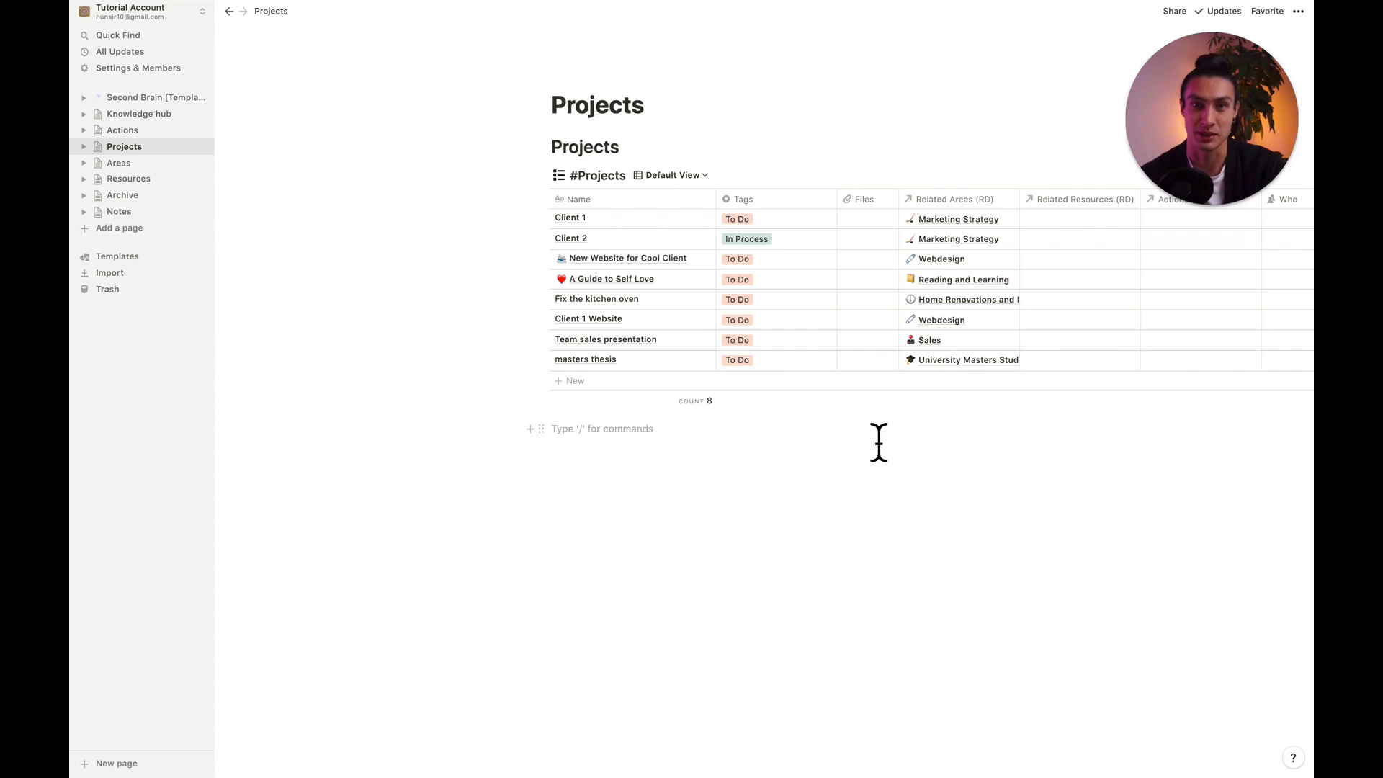
Examine the Marketing Strategy area on the Areas page and open its related projects Client 1 and Client 2.
click(152, 168)
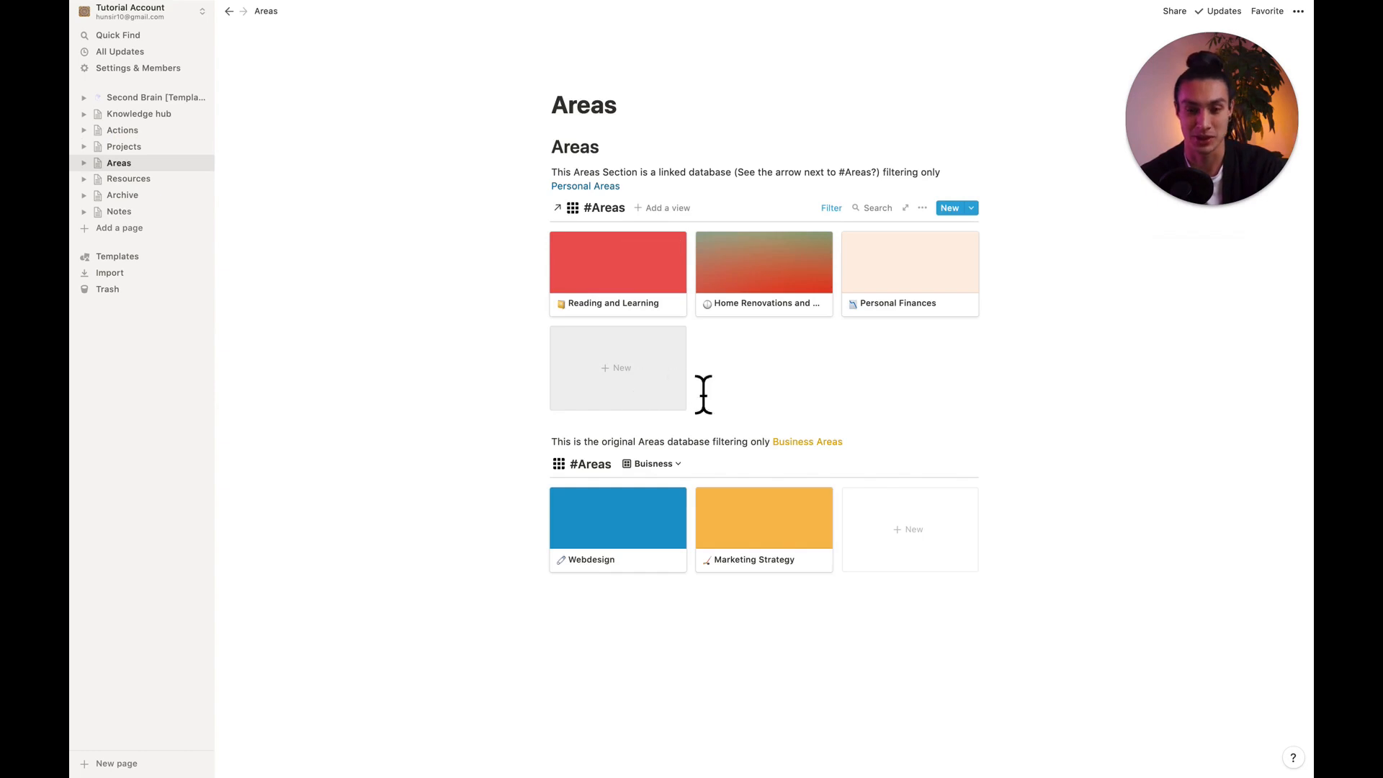
click(757, 550)
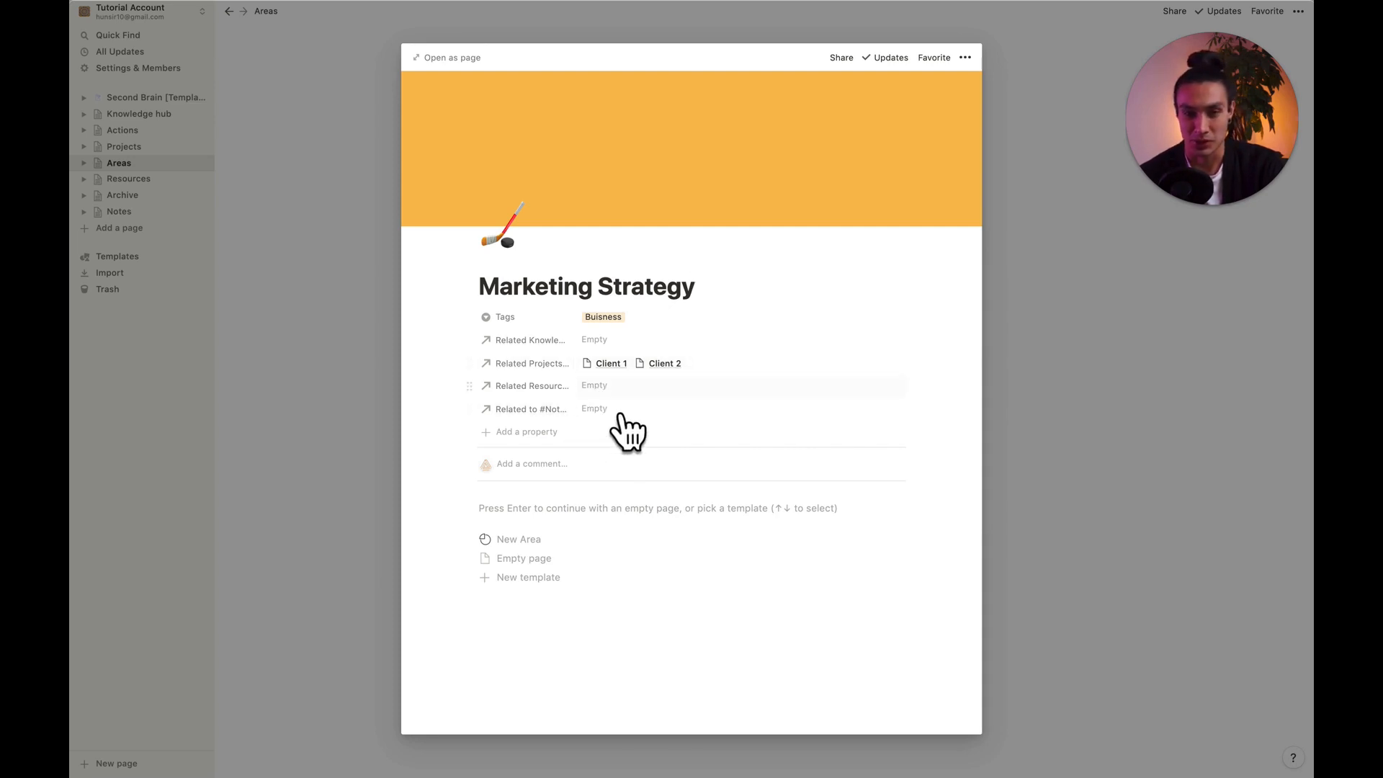
click(601, 364)
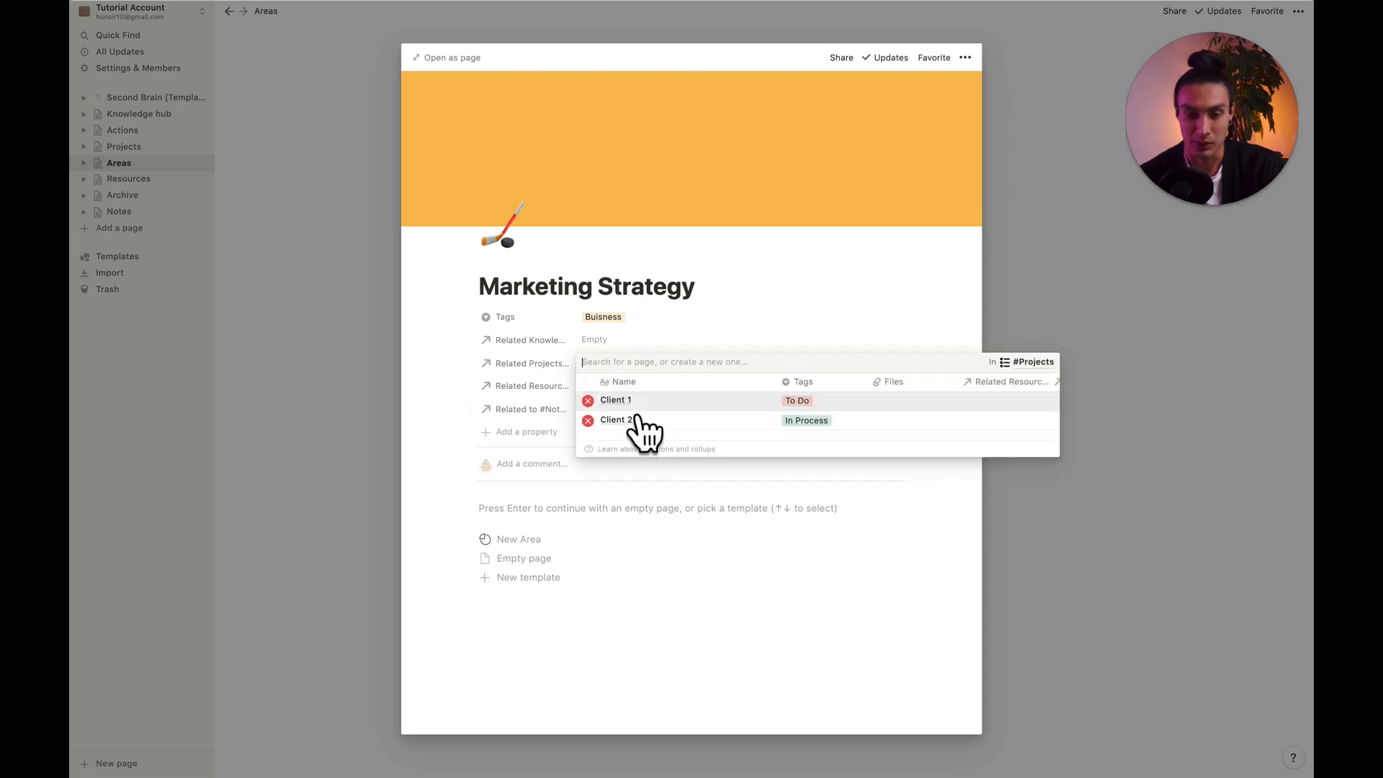
click(625, 404)
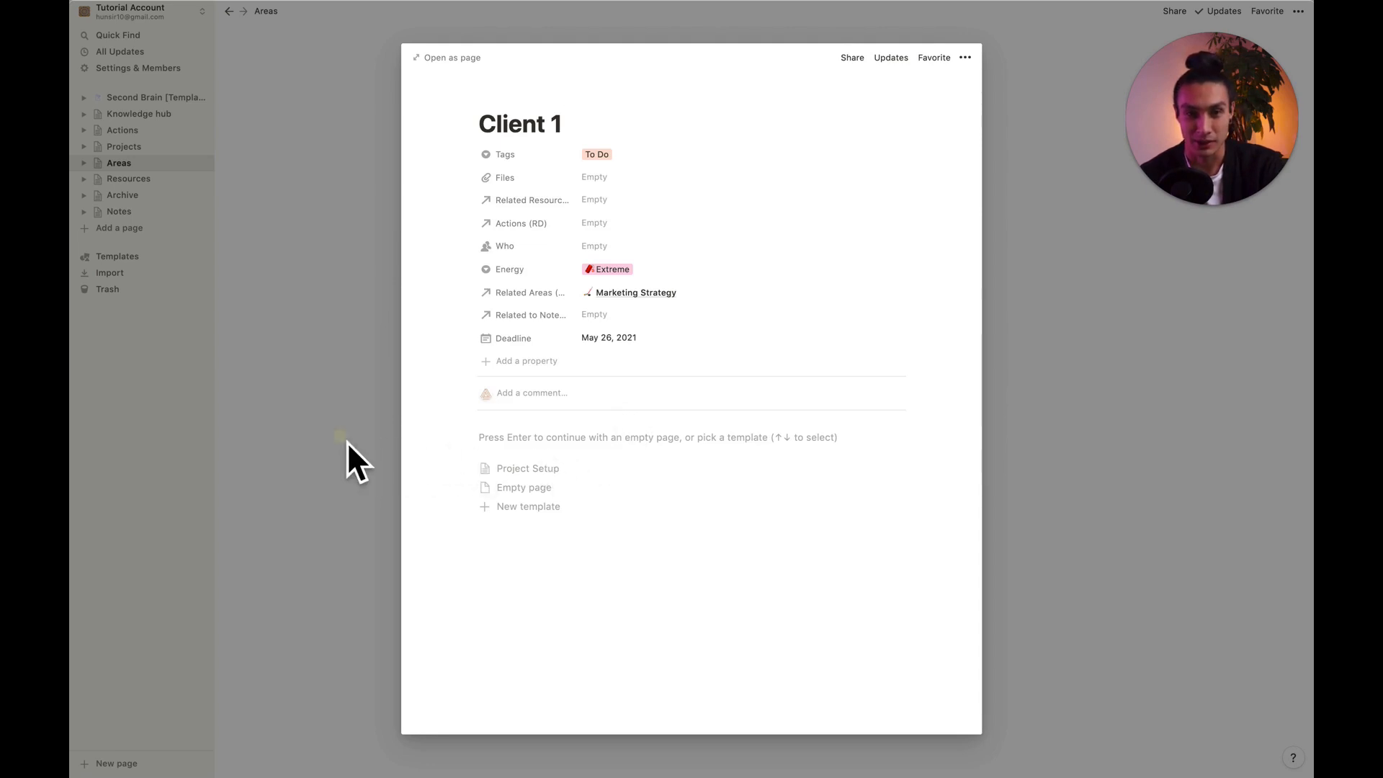
click(348, 463)
click(756, 569)
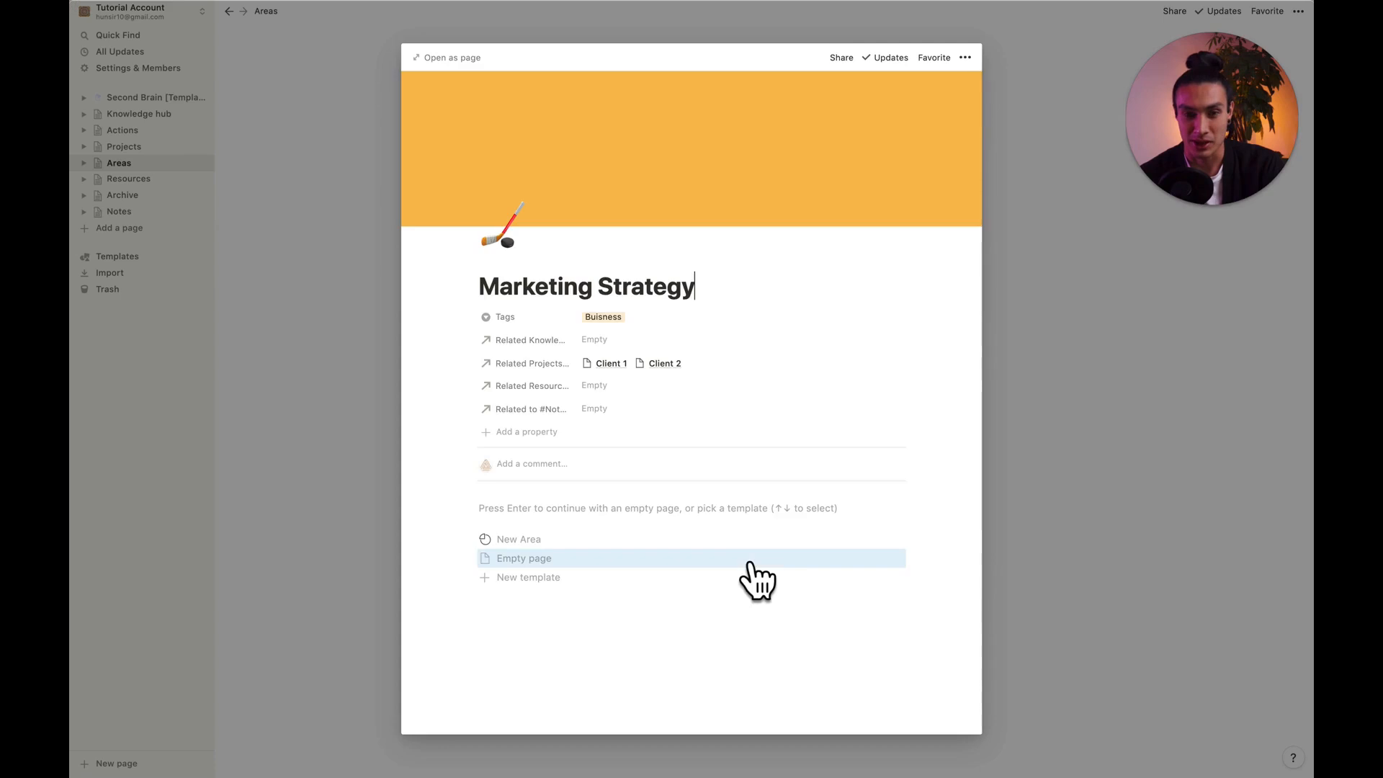
click(667, 371)
click(626, 420)
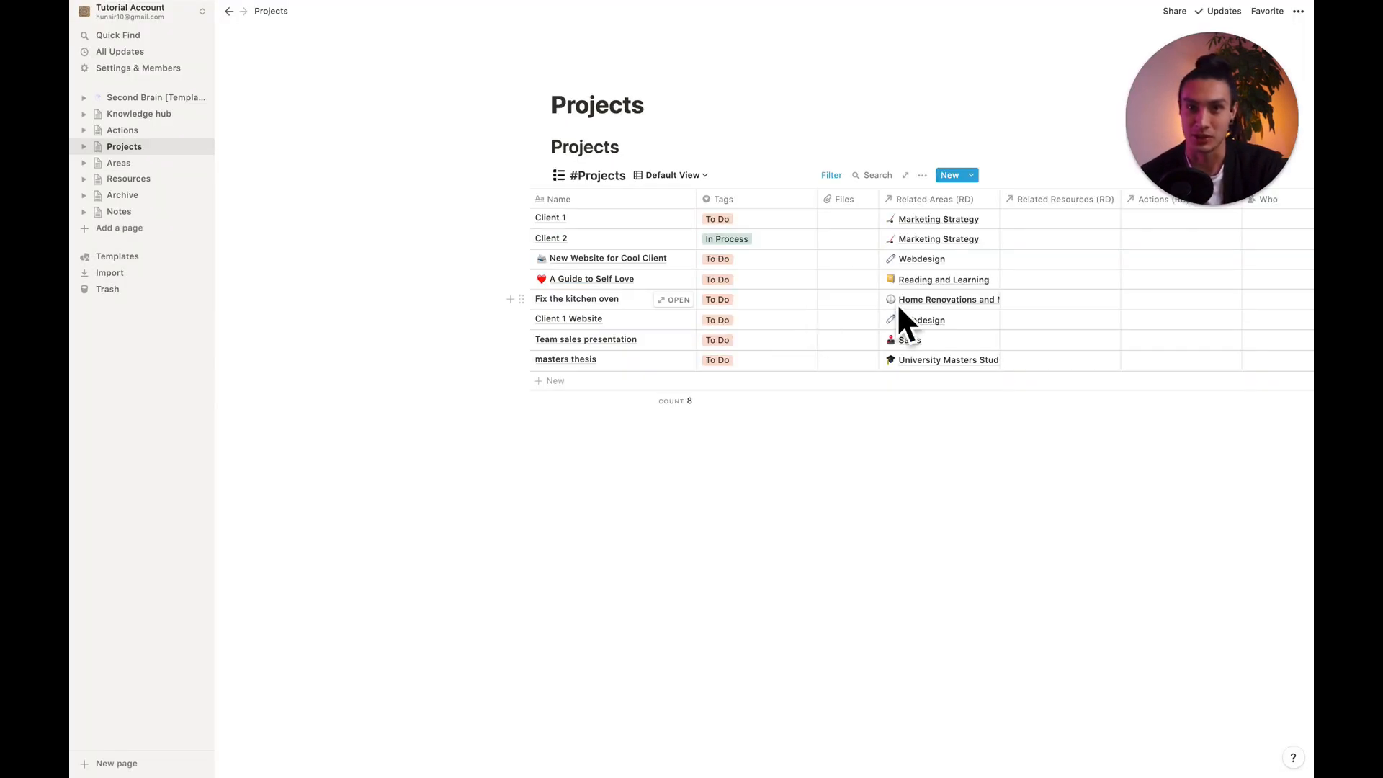
Add a new Relation property to the #Projects database that links it to the #Archive database.
scroll(899, 307, right, 10)
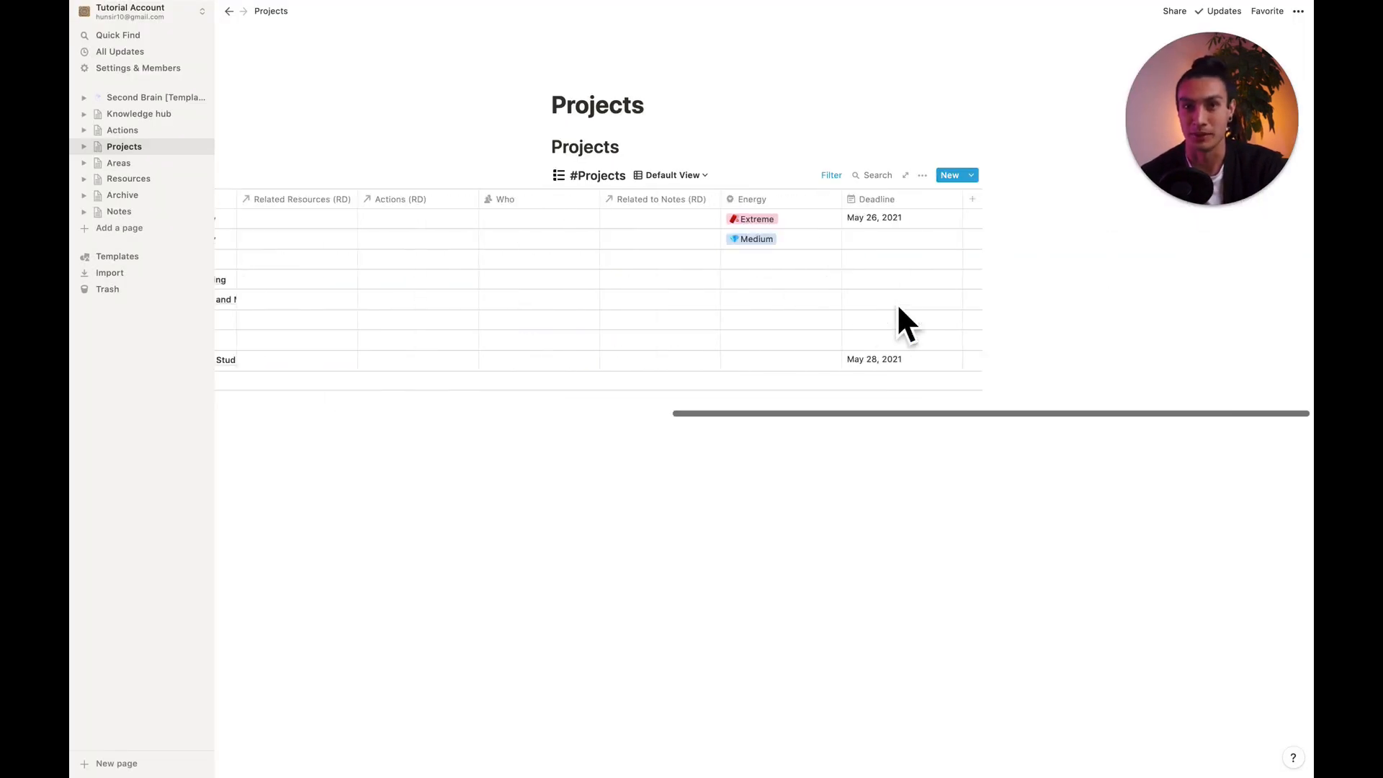
click(967, 200)
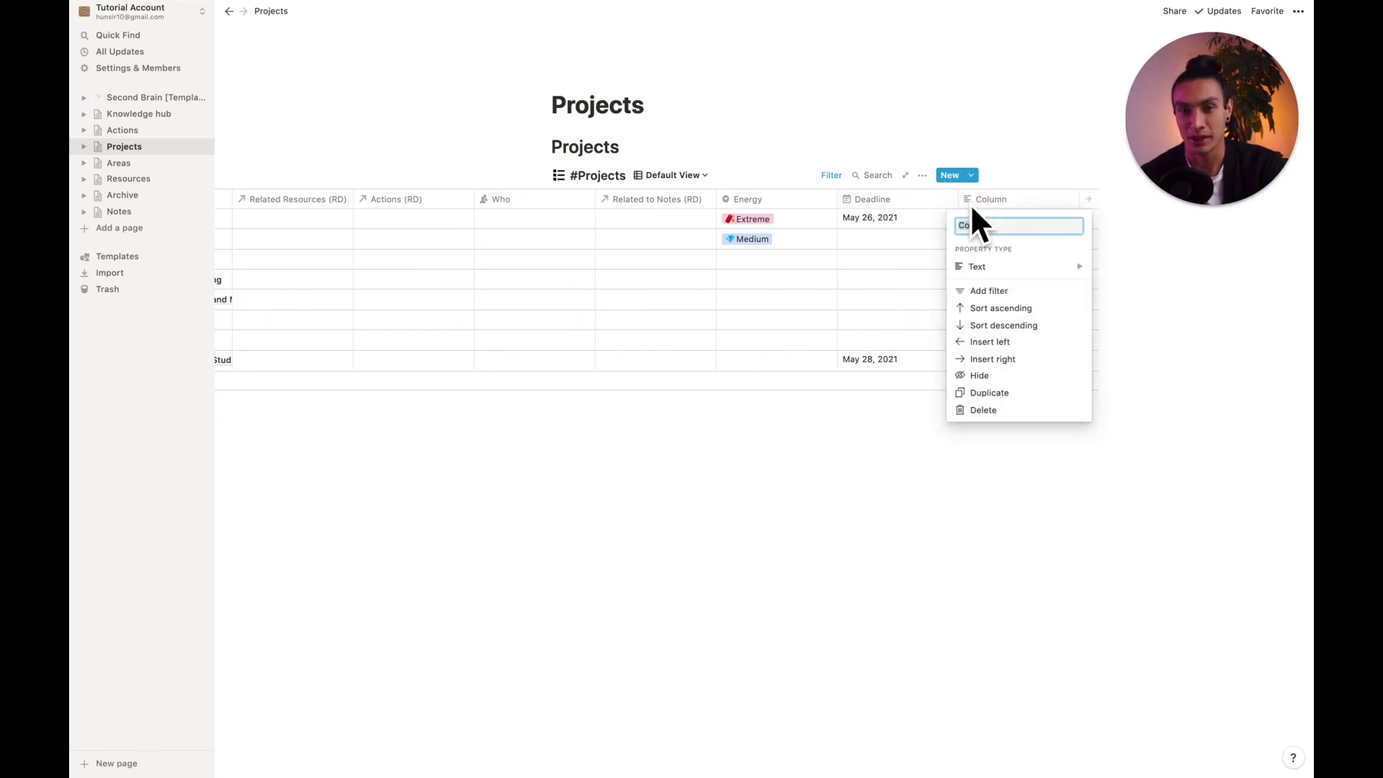
click(981, 268)
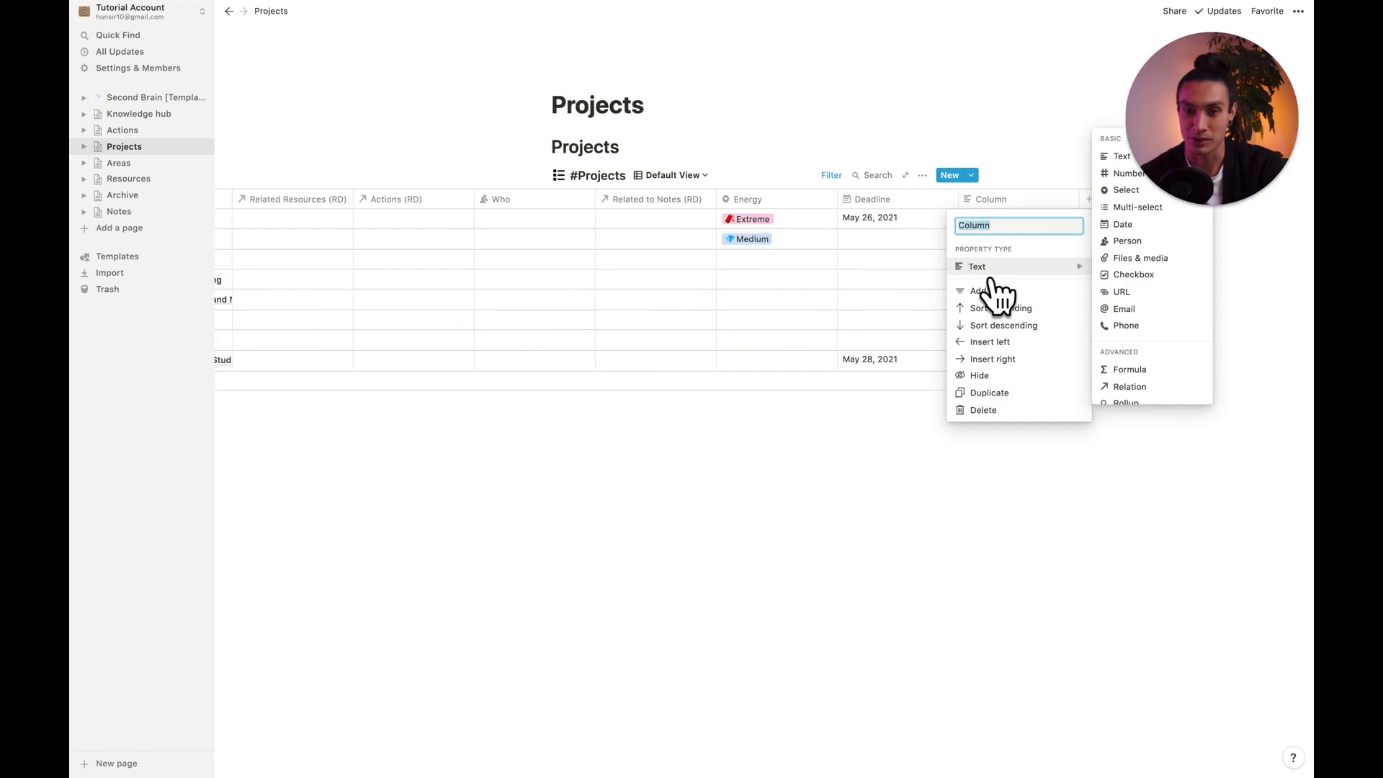
scroll(1148, 407, down, 2)
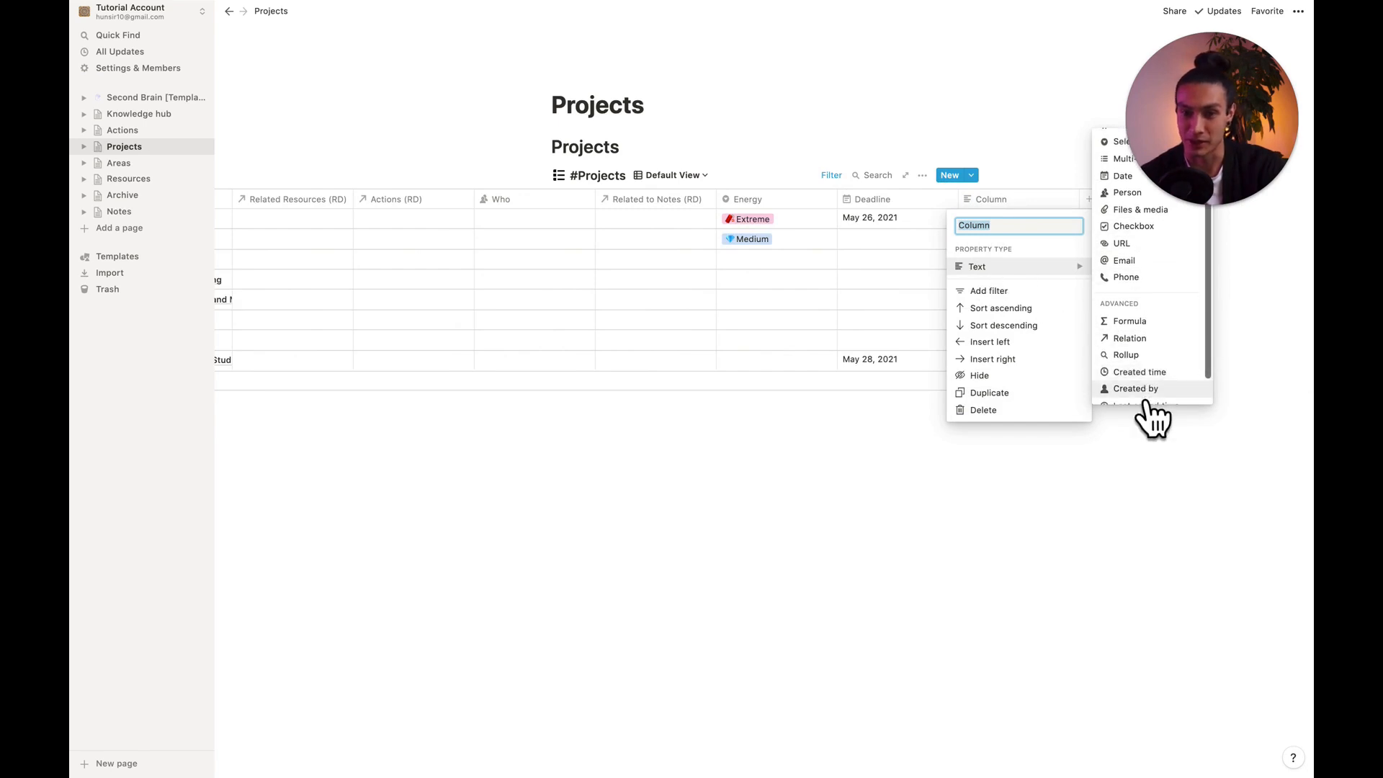
click(1144, 344)
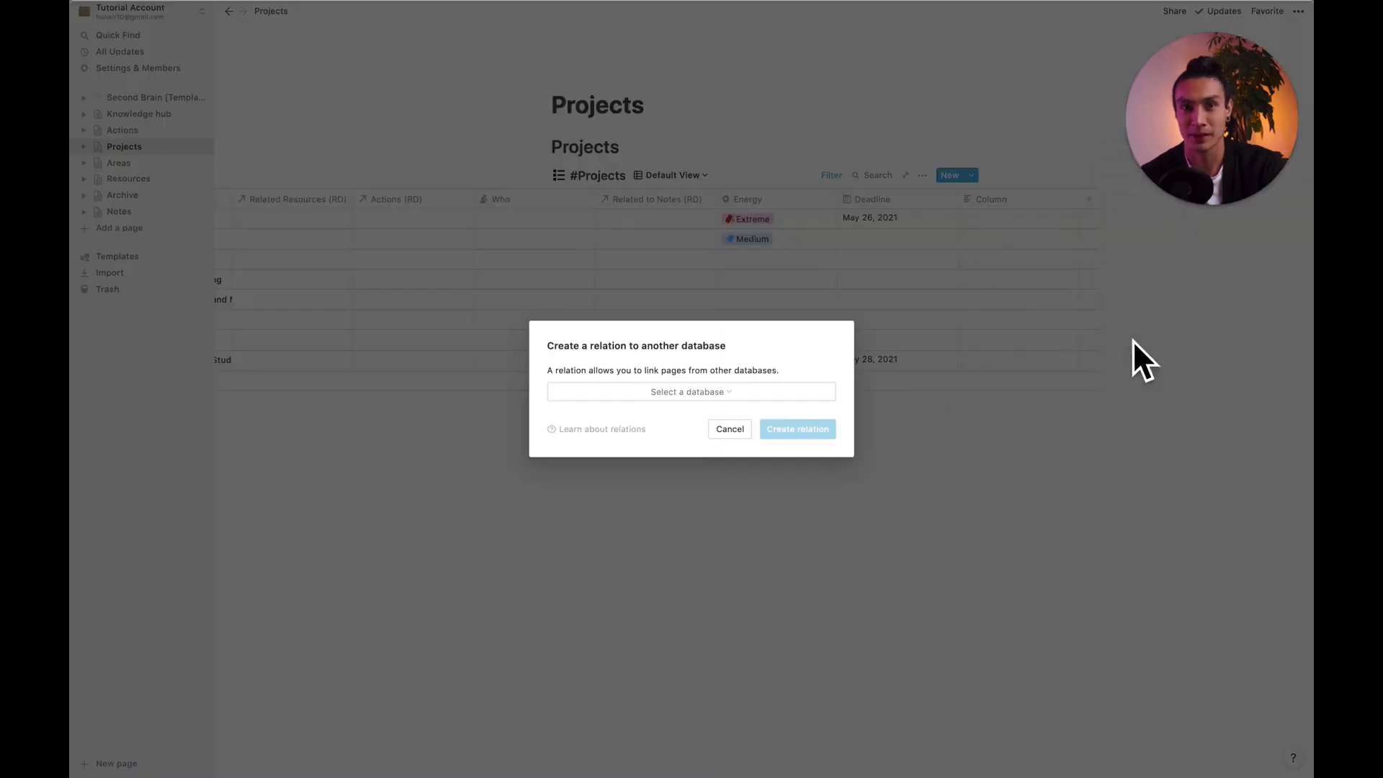
click(668, 398)
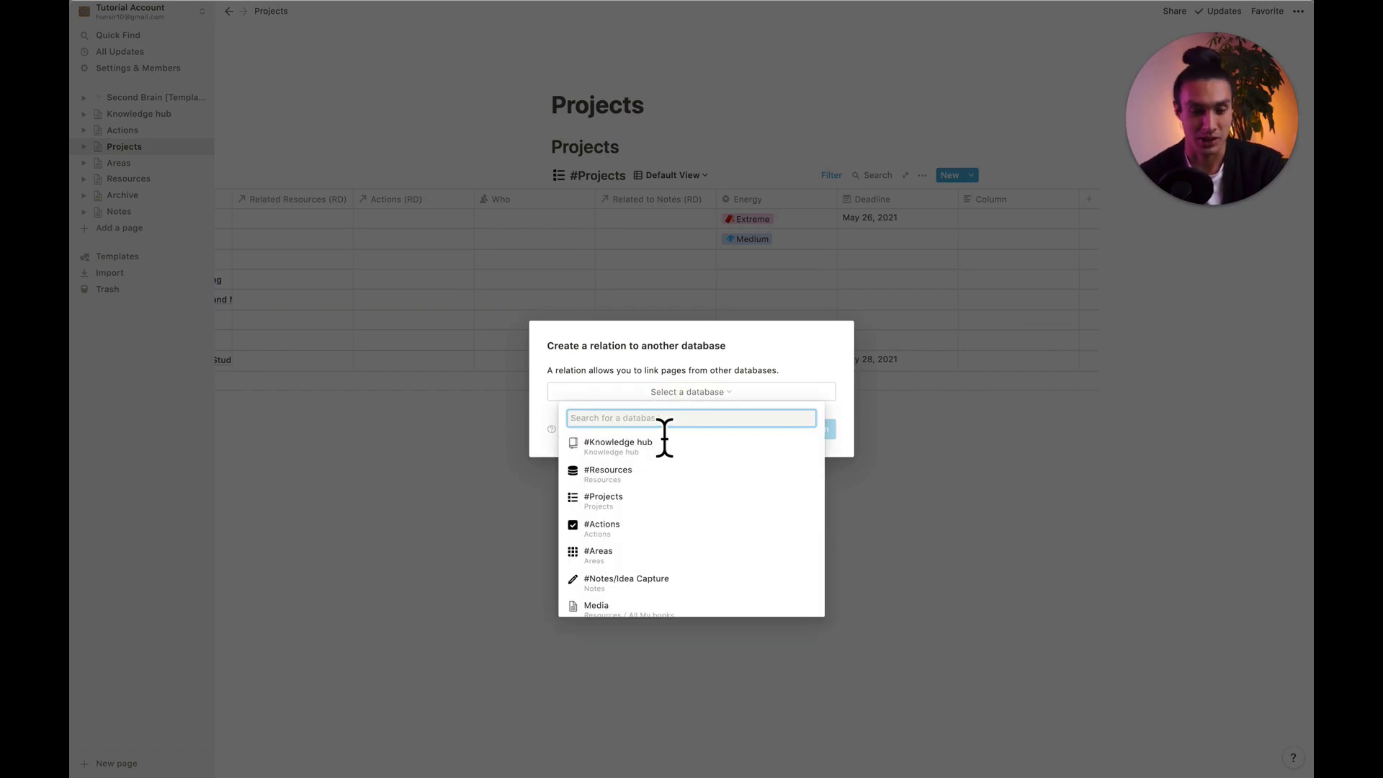
text(archi)
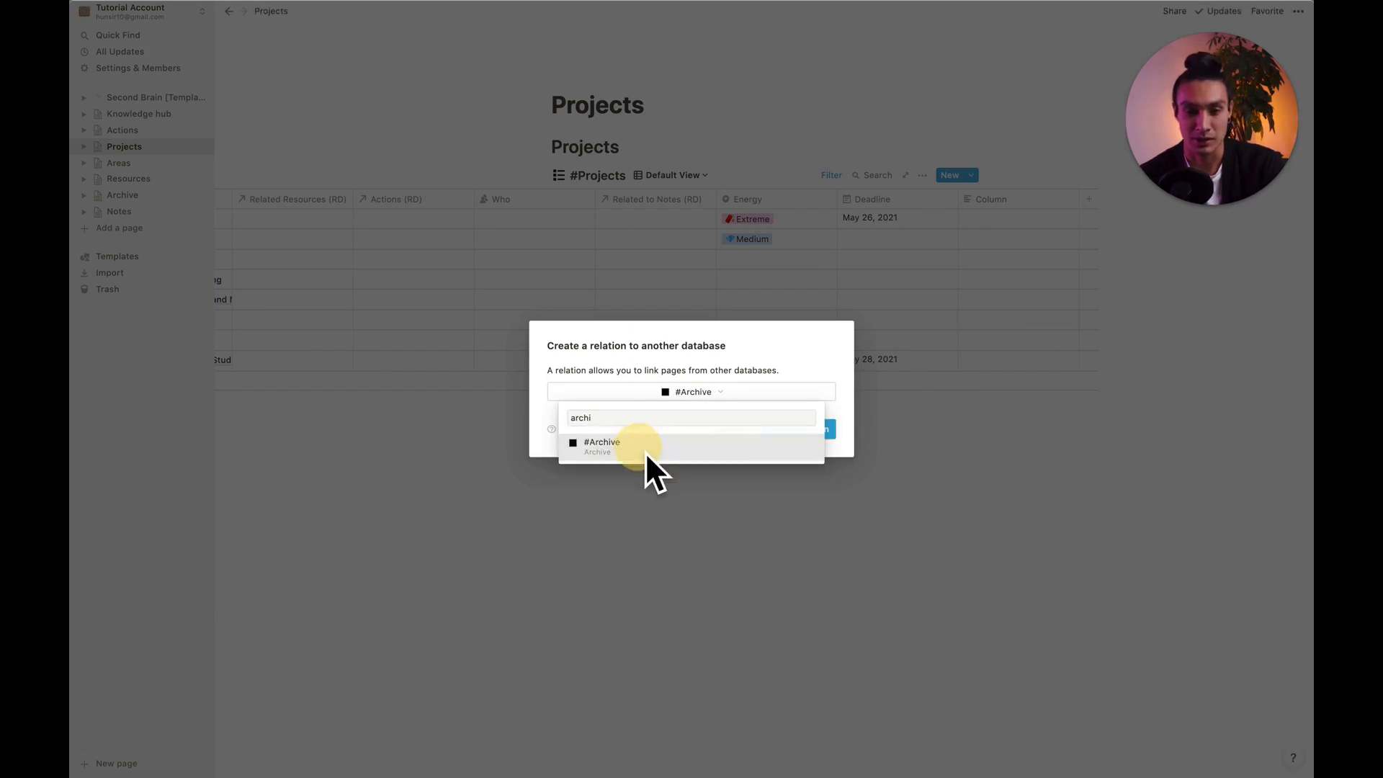
click(647, 450)
click(790, 432)
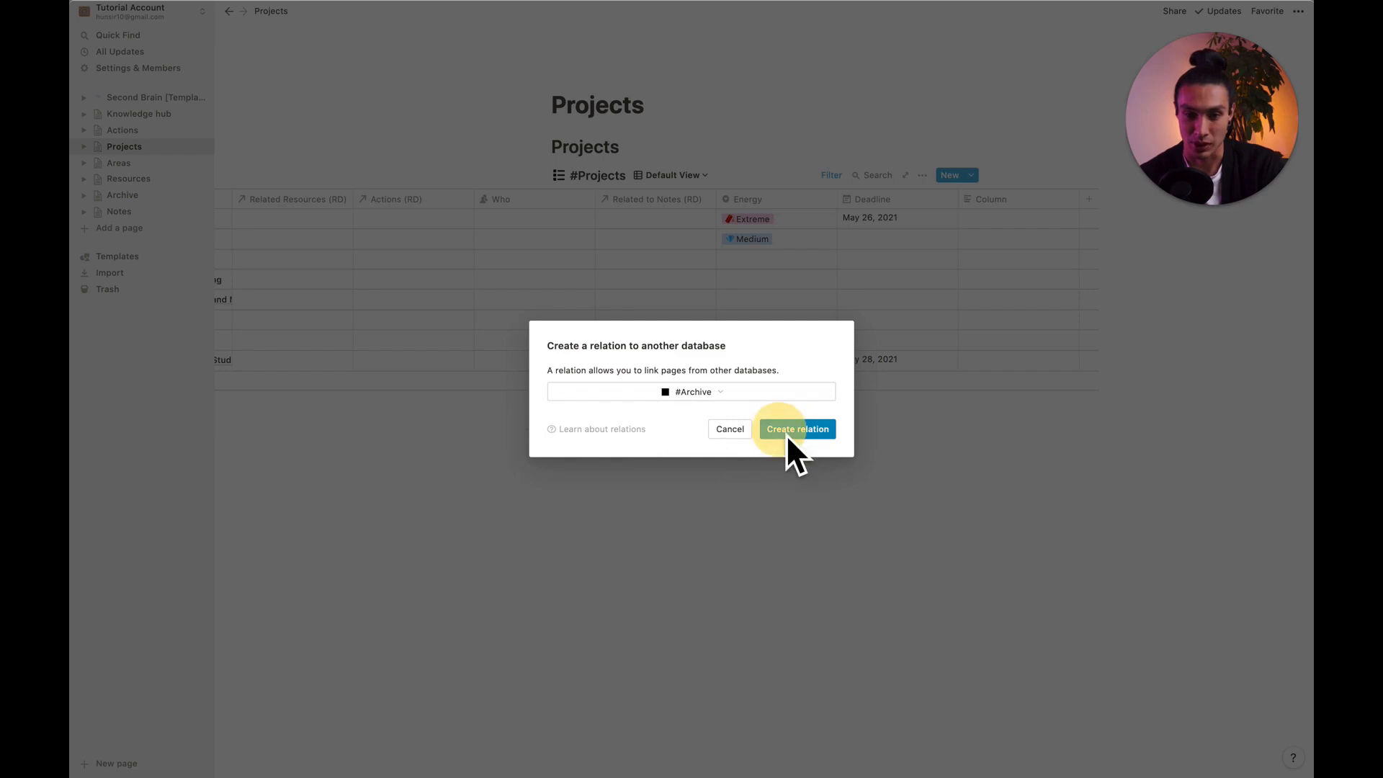
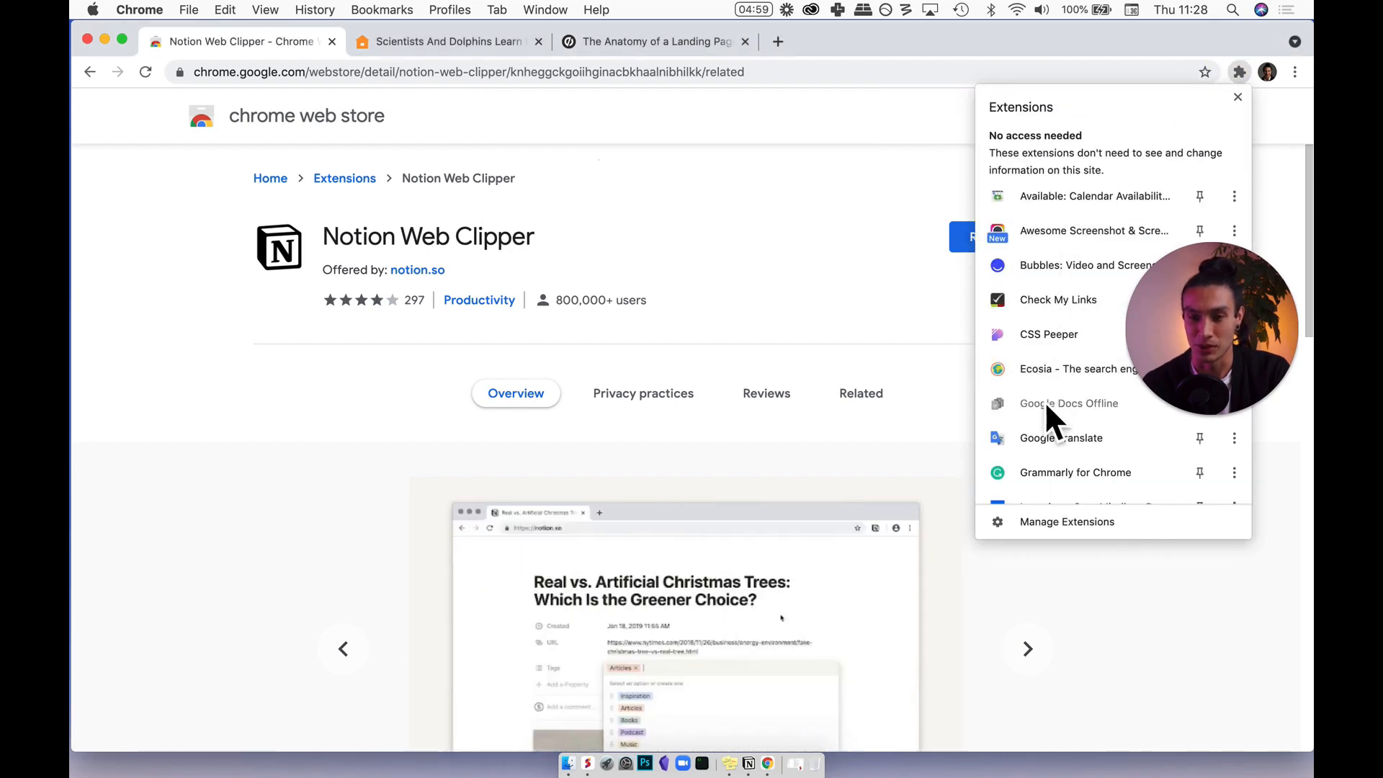
In Chrome, pin the Notion Web Clipper extension and close the extensions list.
scroll(1101, 451, down, 5)
scroll(1104, 454, down, 10)
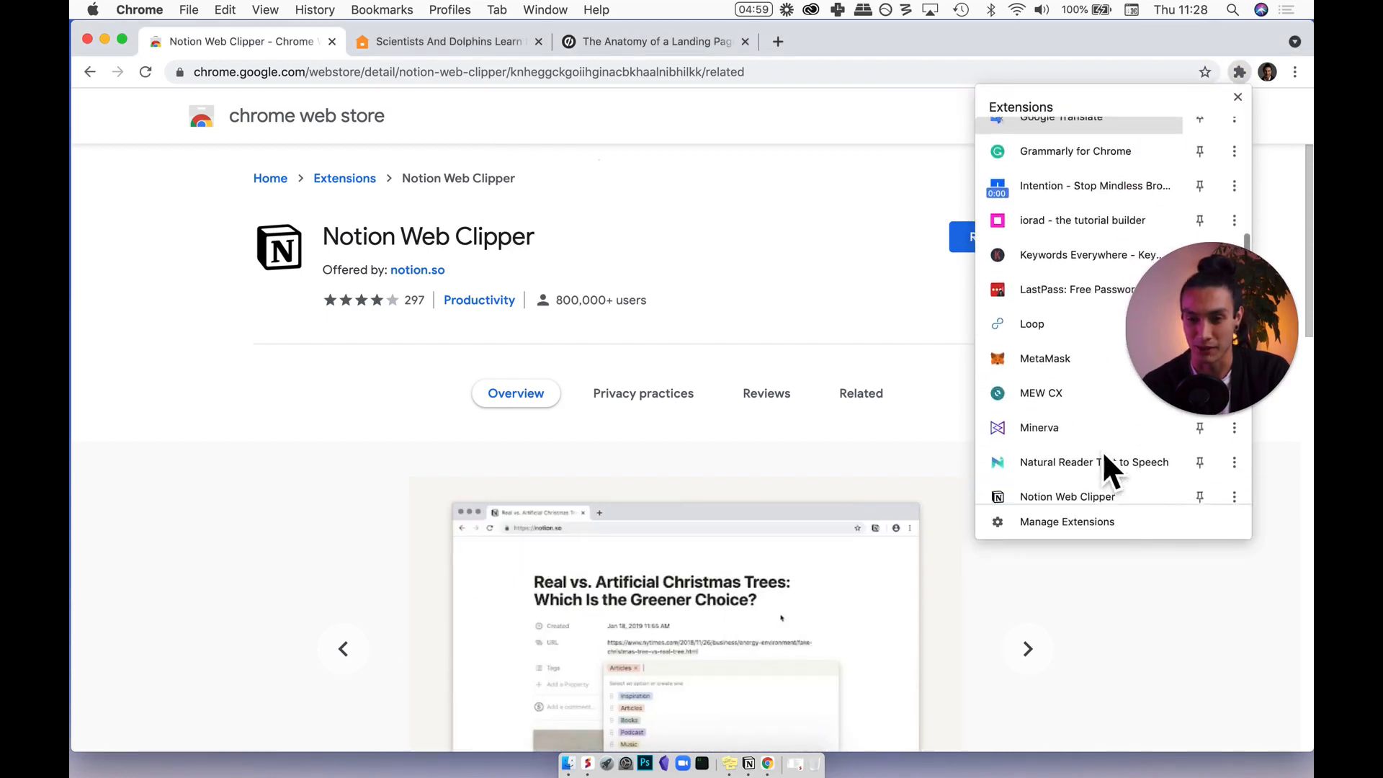
scroll(1103, 461, down, 3)
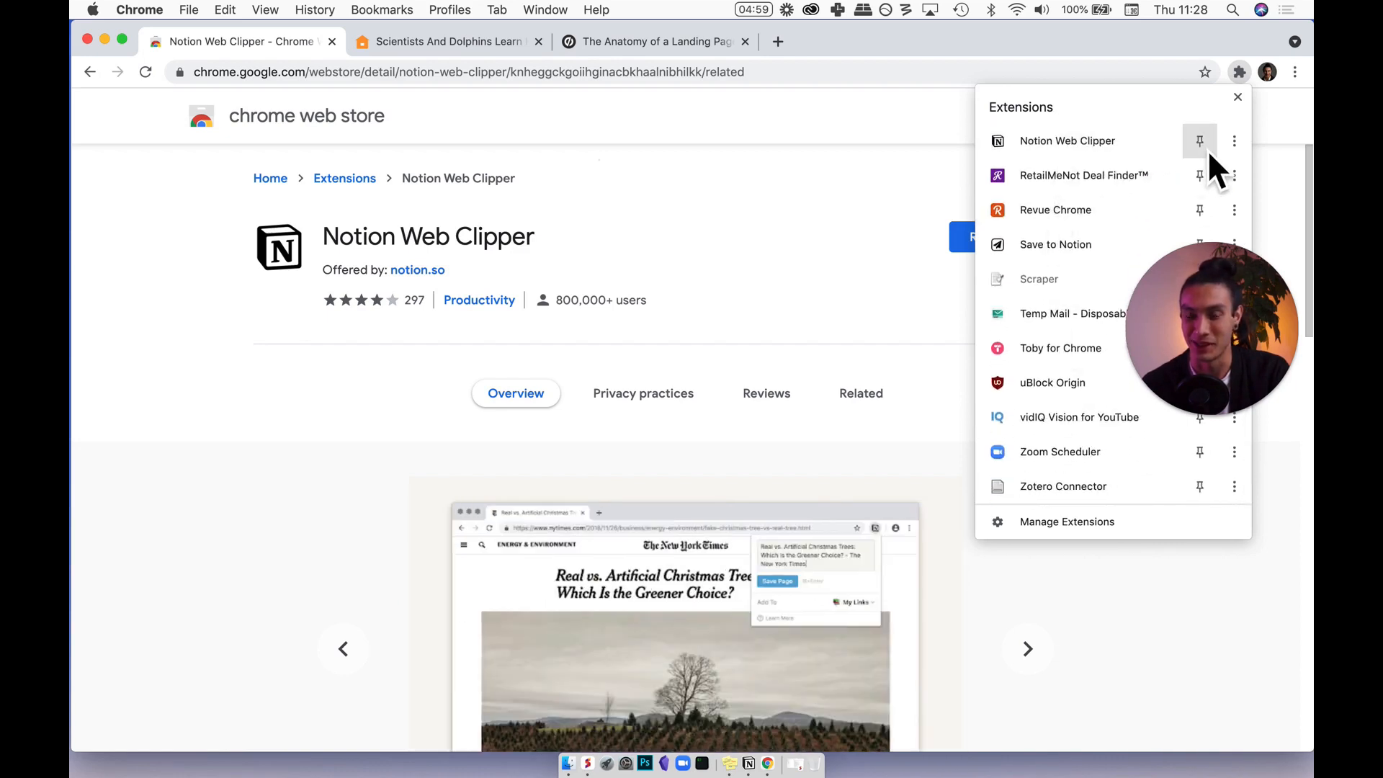
click(1207, 149)
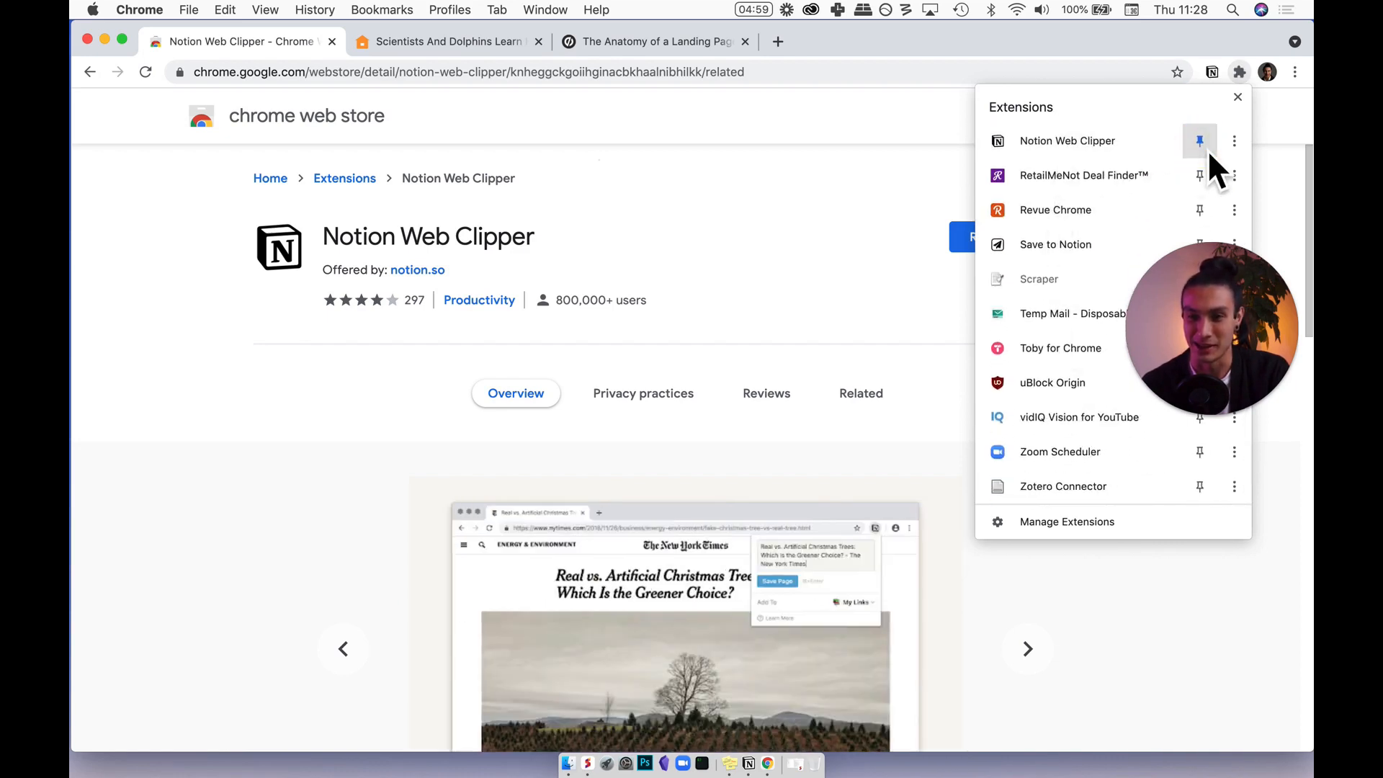
click(795, 236)
scroll(694, 251, down, 2)
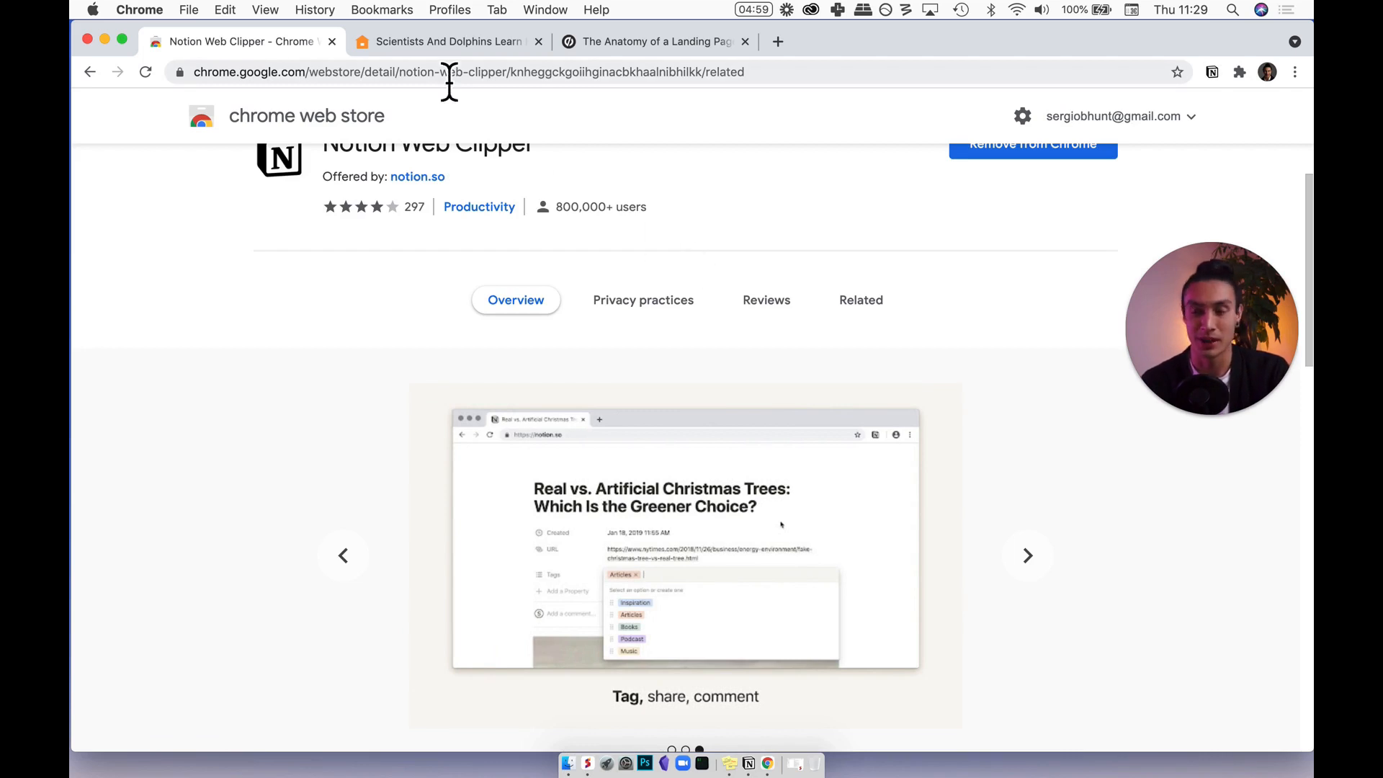
Start clipping the DOGOnews dolphin article with Notion Web Clipper and choose the #Knowledge hub database as its destination.
click(416, 54)
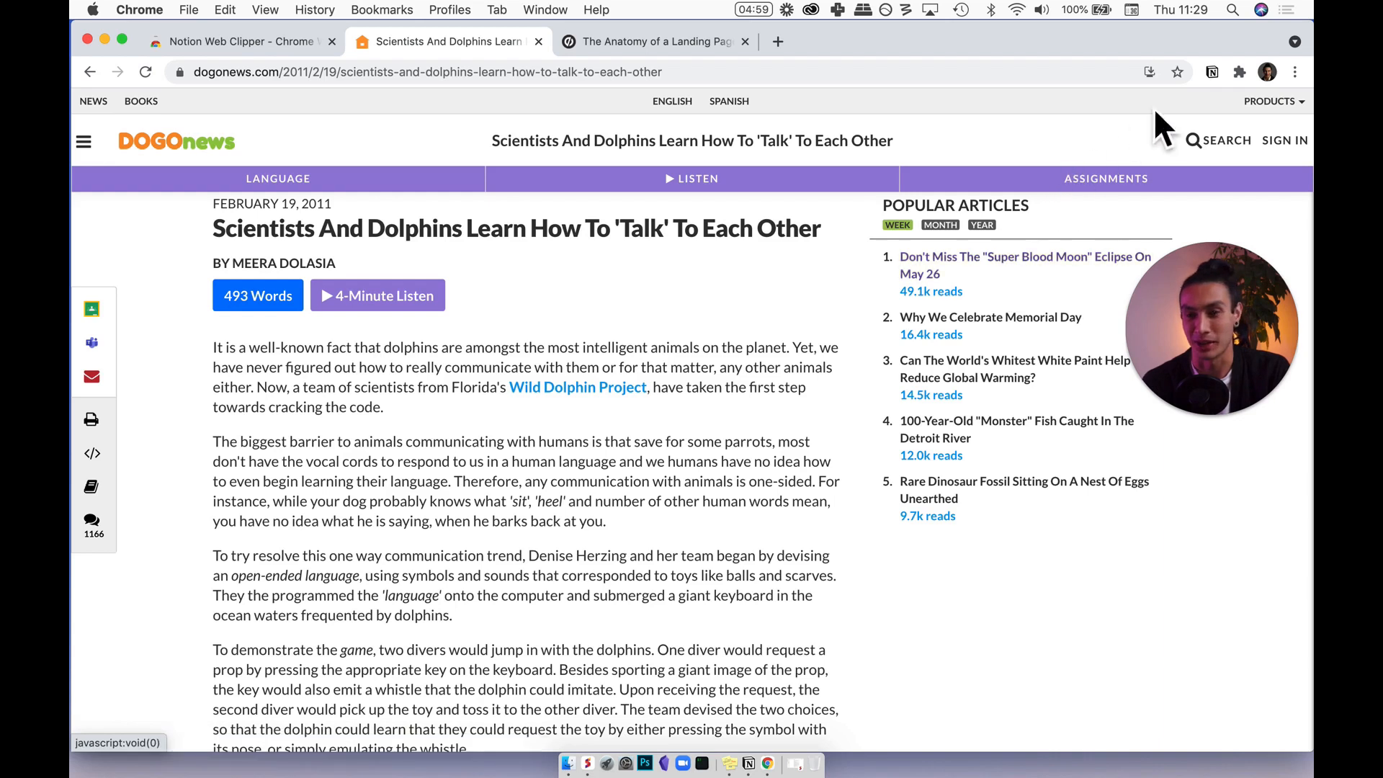
click(1213, 73)
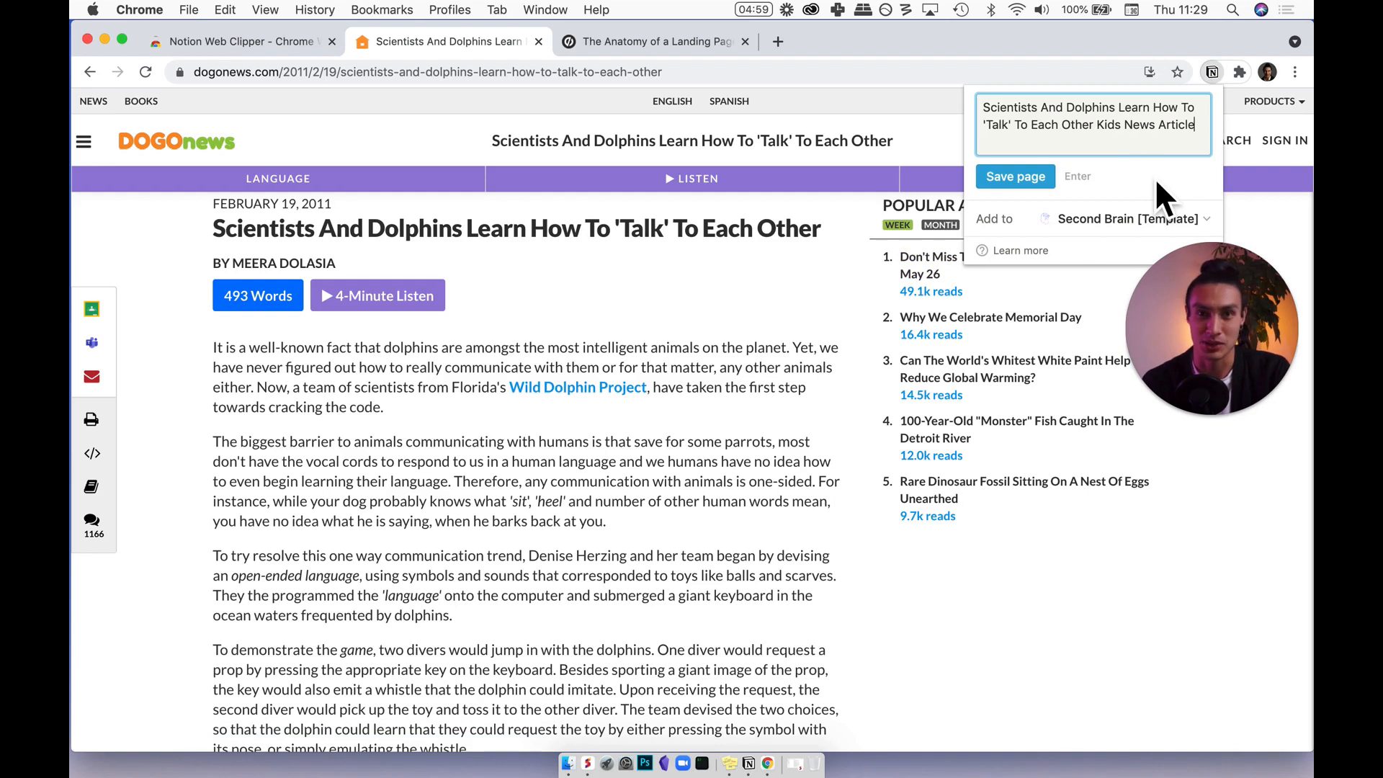
click(1116, 230)
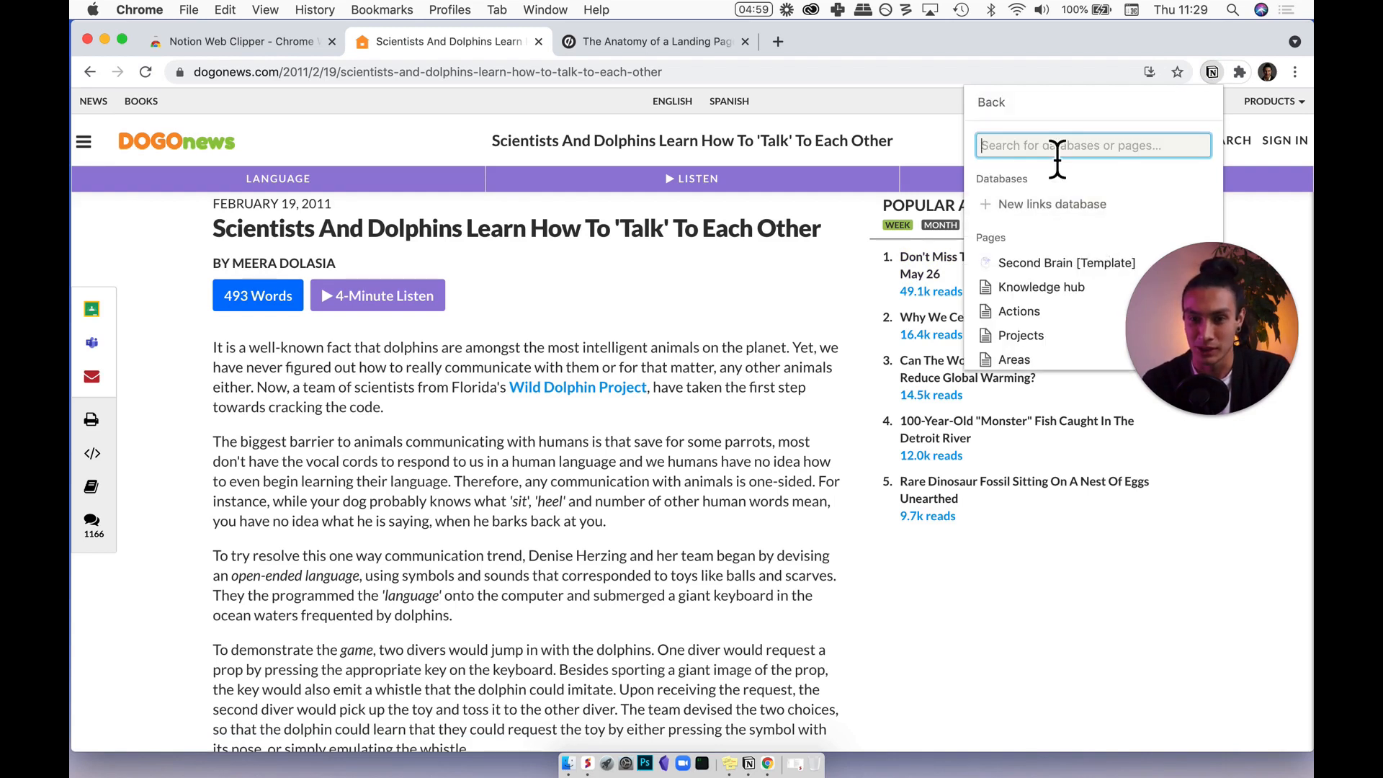
text(knowledge hub)
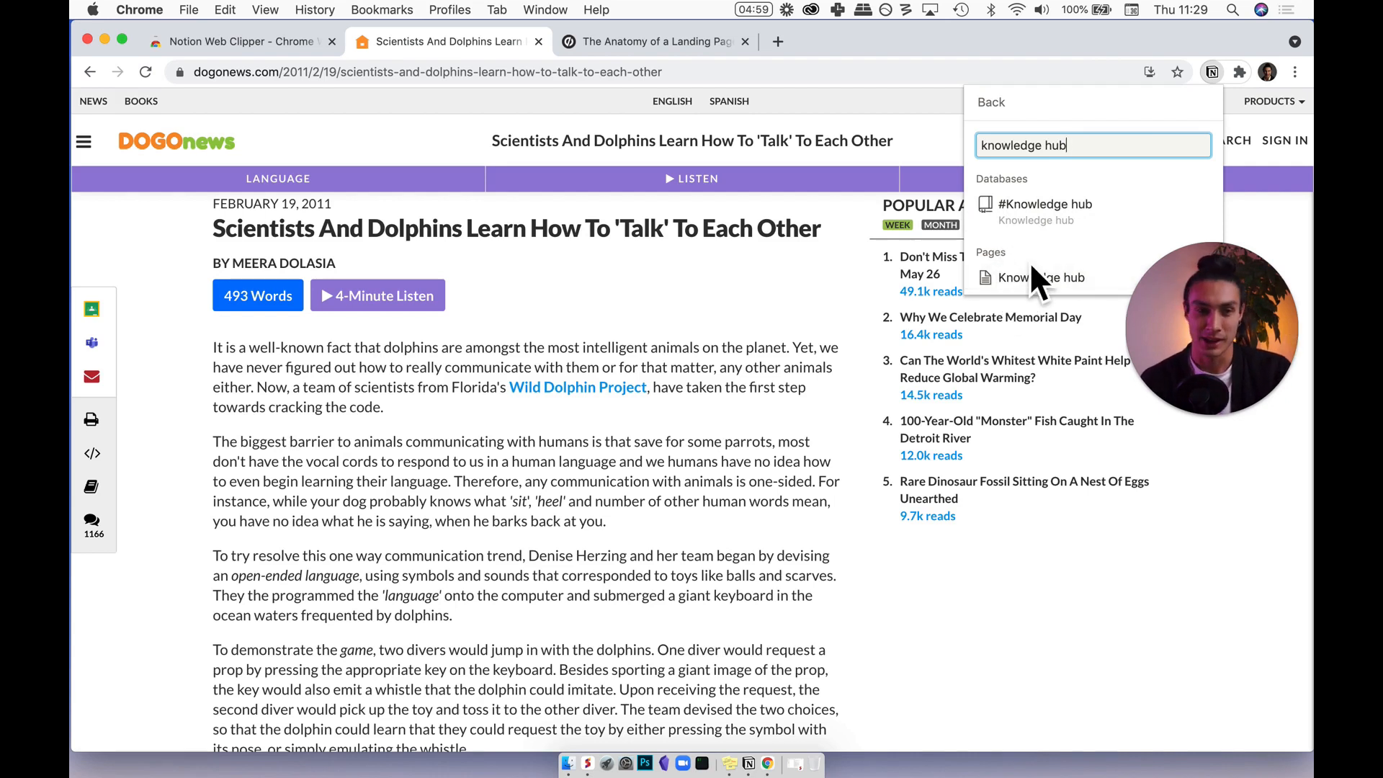
click(1023, 216)
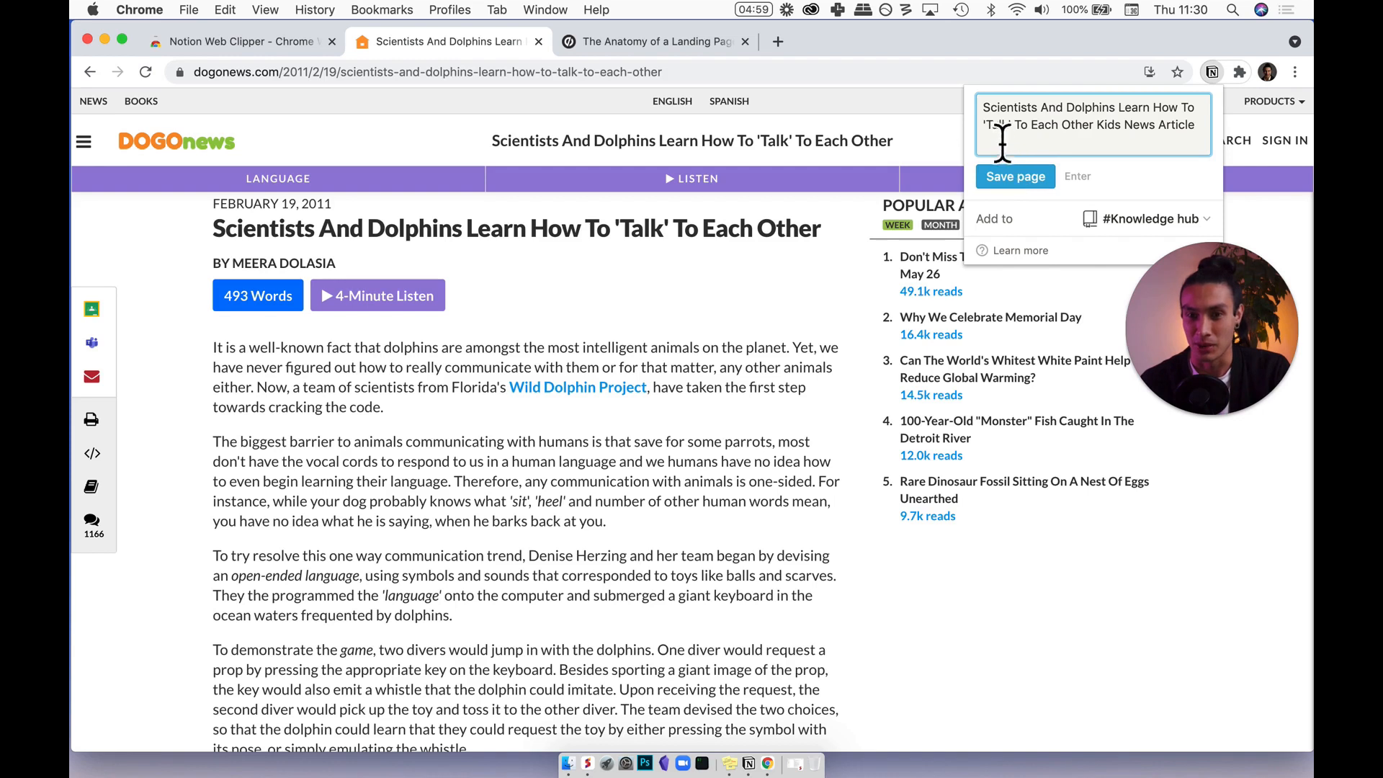
Append "- DOGONEWS" to the clip's title, save the page and open the saved clip in Notion.
text(- DOGONEWS)
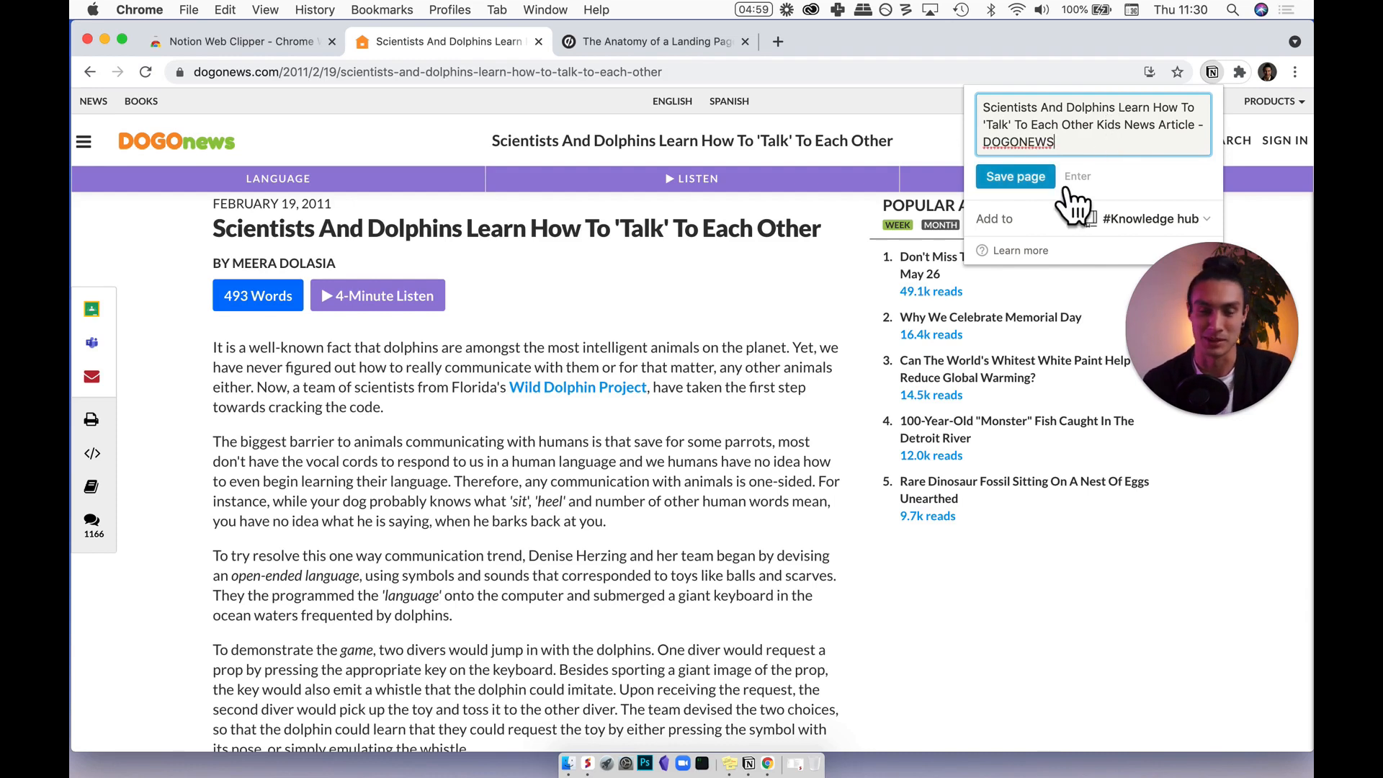
click(1036, 181)
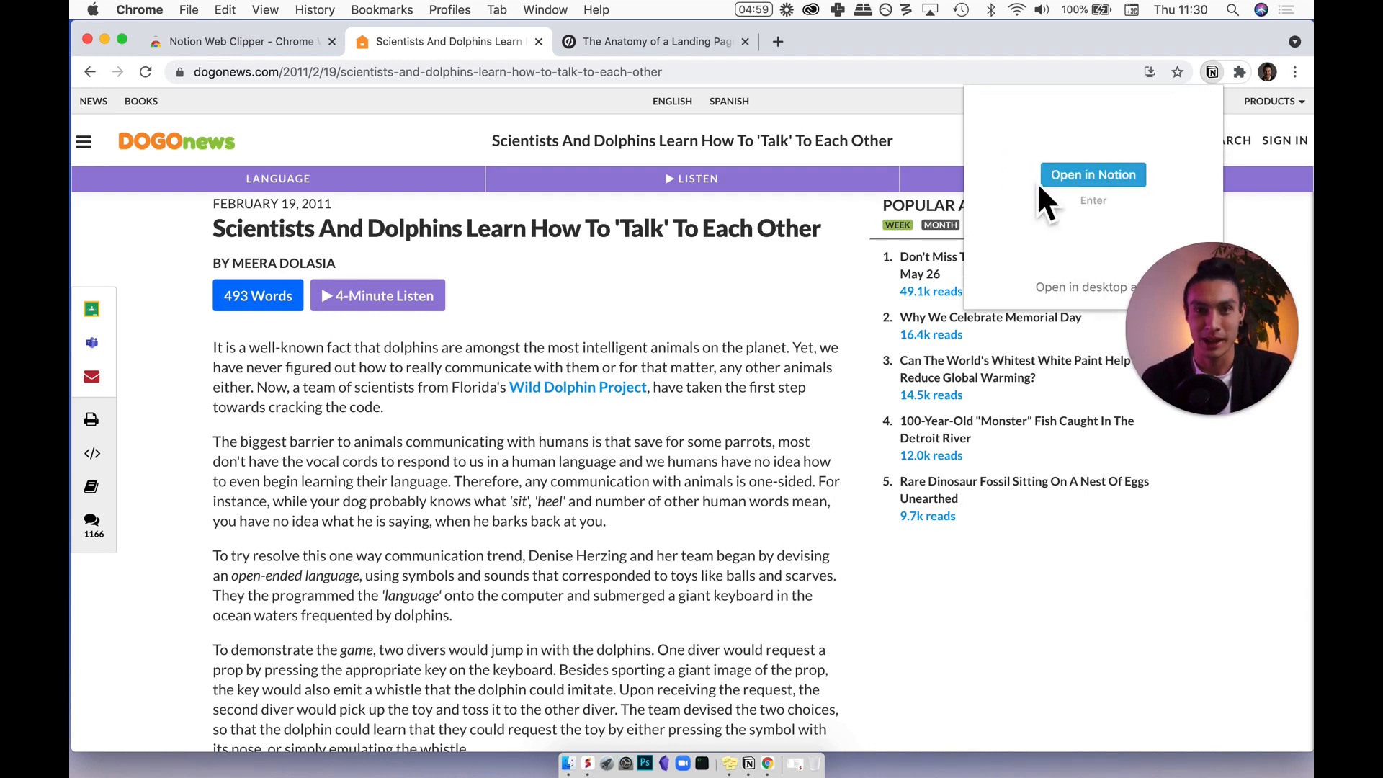
click(1053, 176)
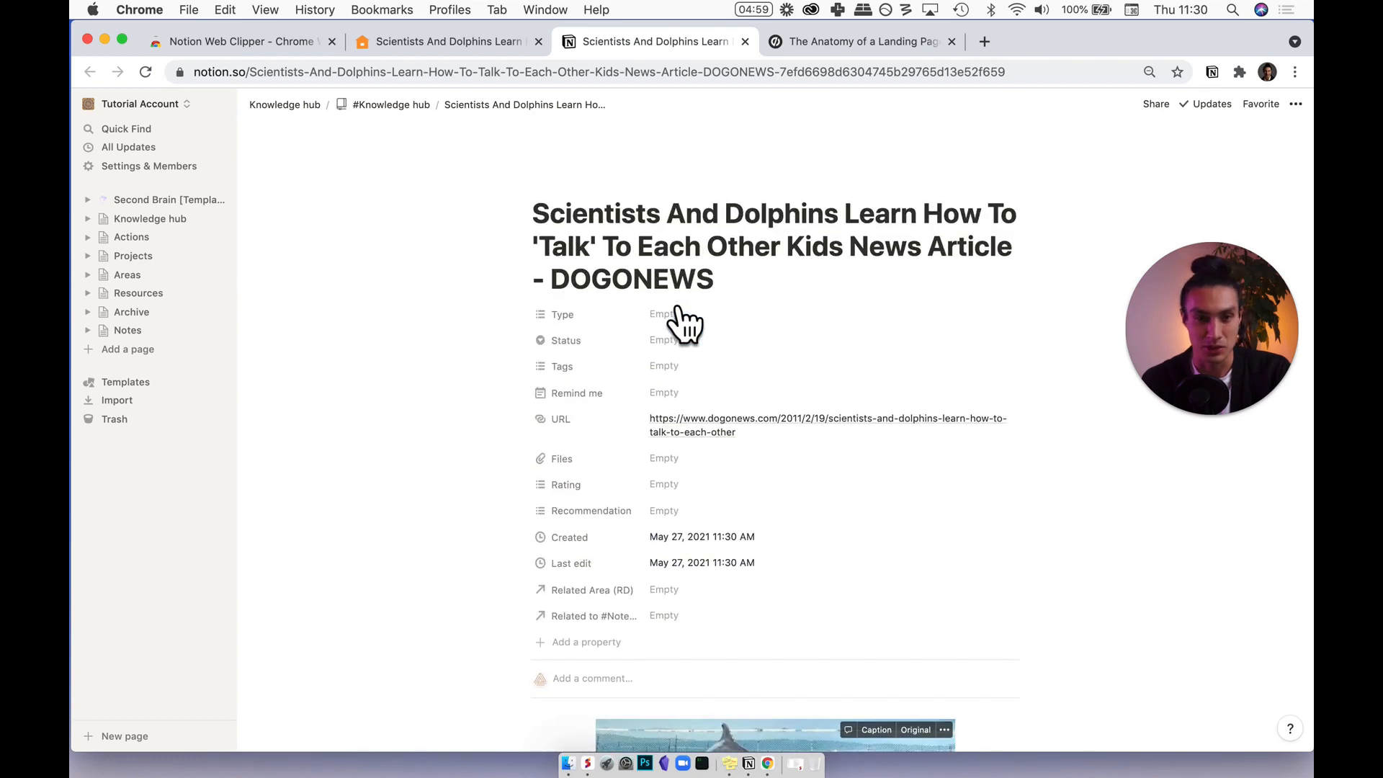
Review the clipped dolphin article's properties, image and full text on its Notion page.
scroll(685, 384, down, 3)
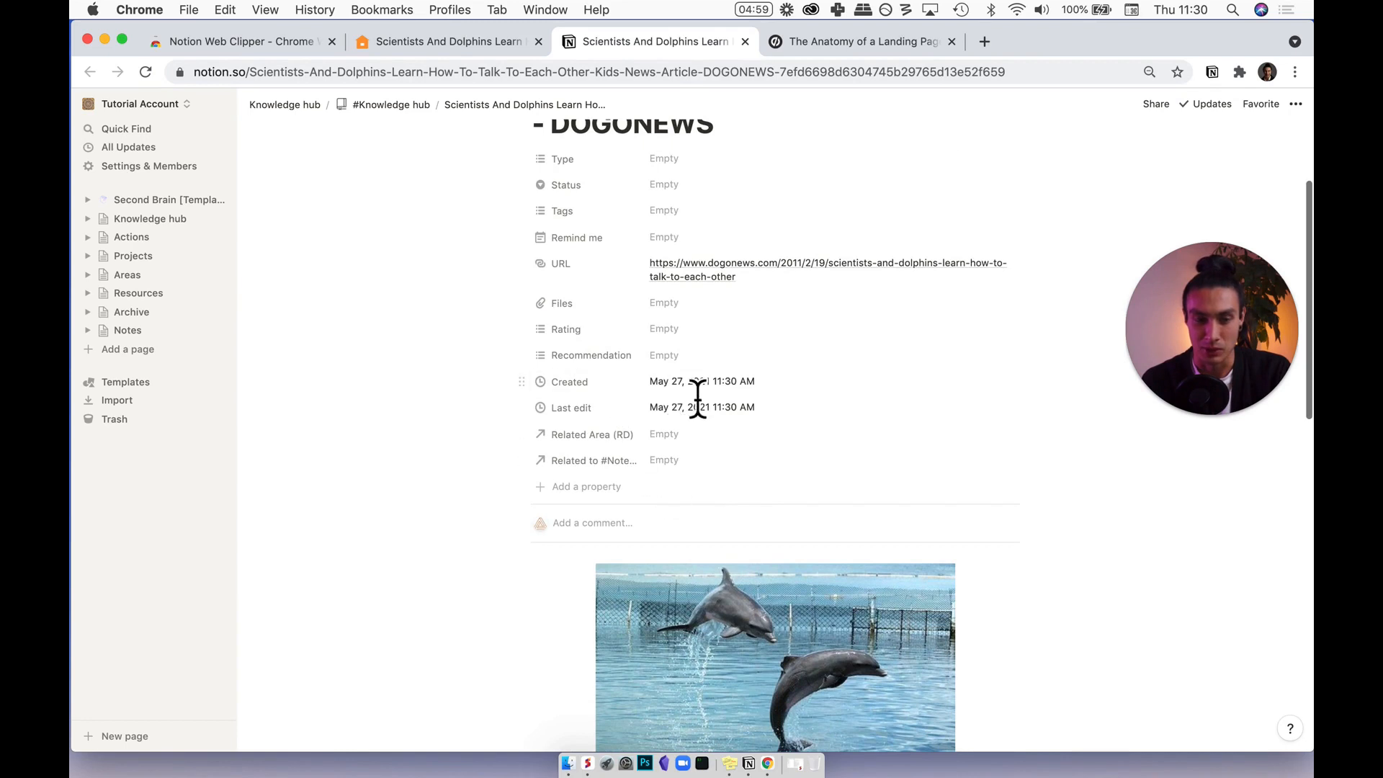
scroll(750, 463, down, 5)
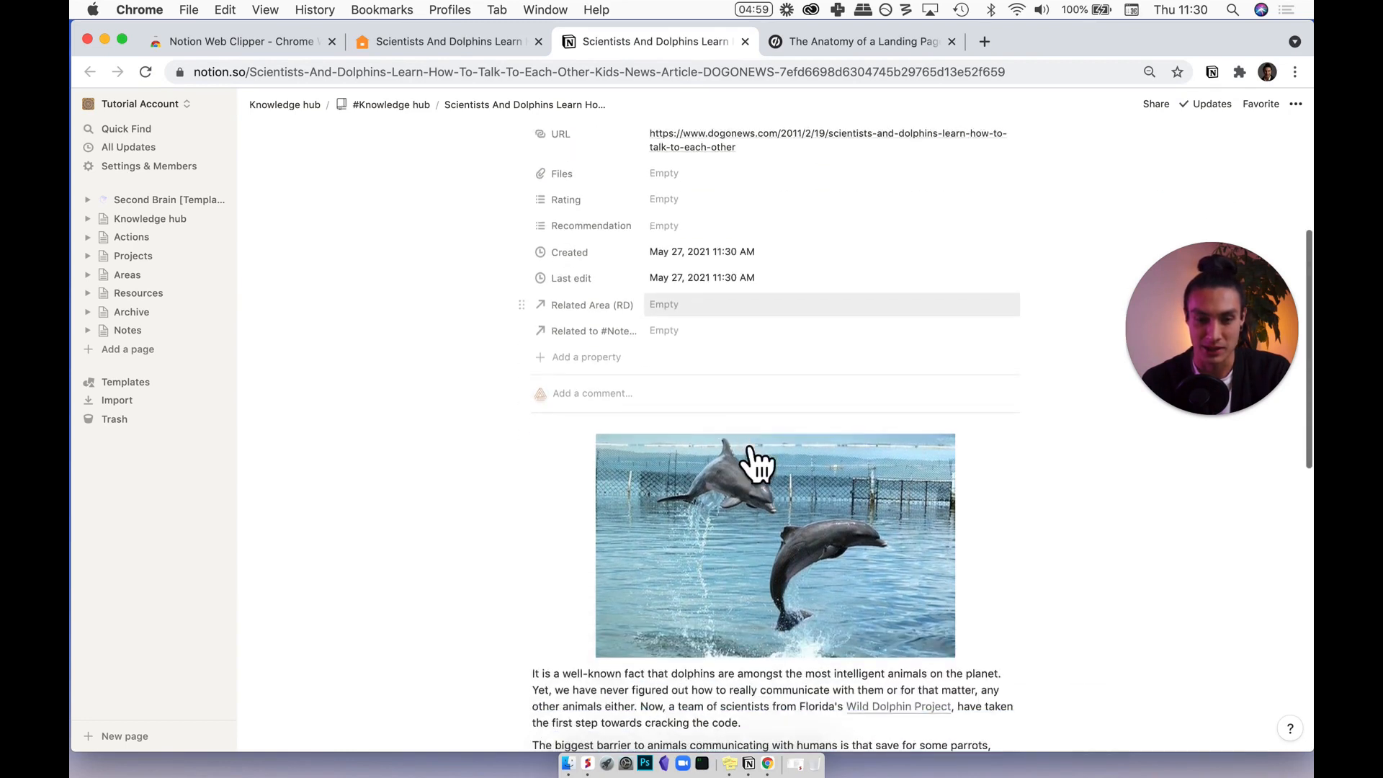
scroll(749, 457, down, 8)
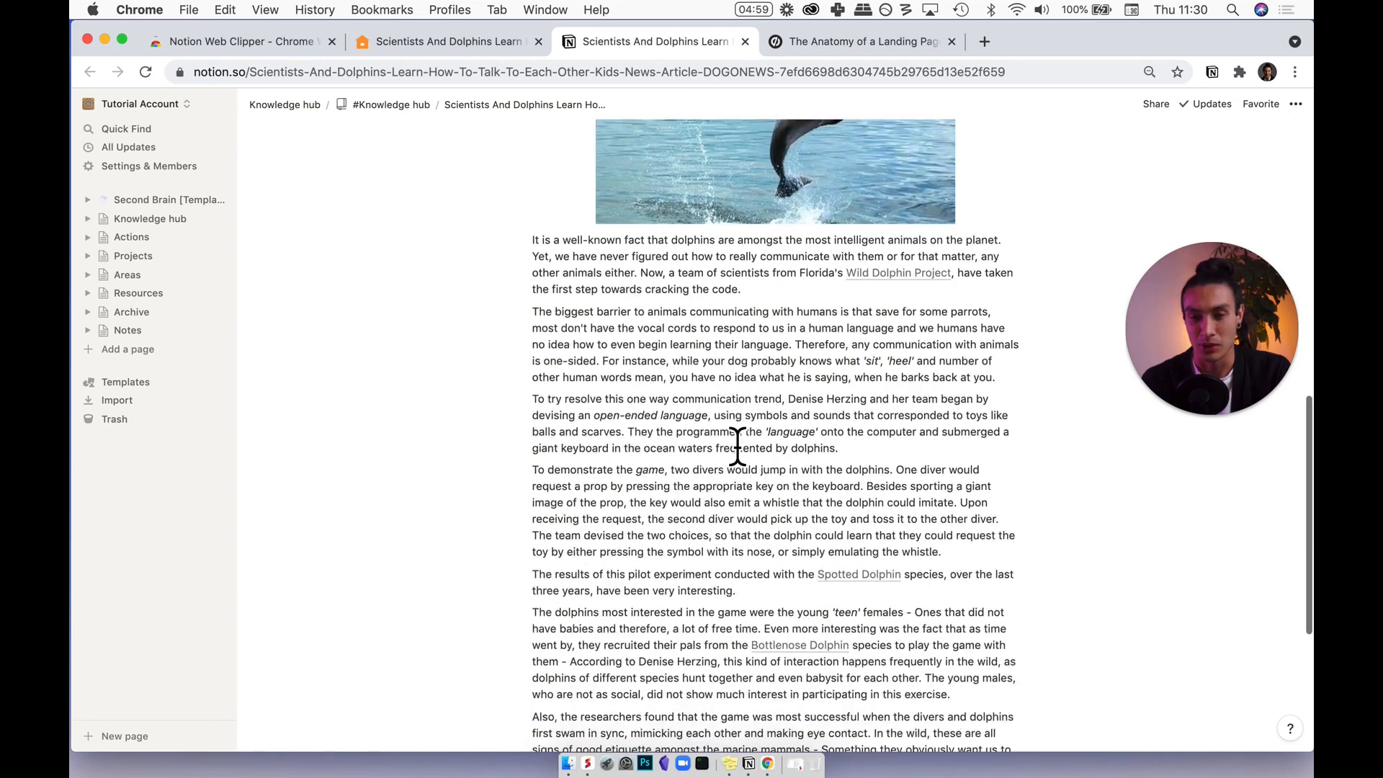
scroll(738, 446, up, 5)
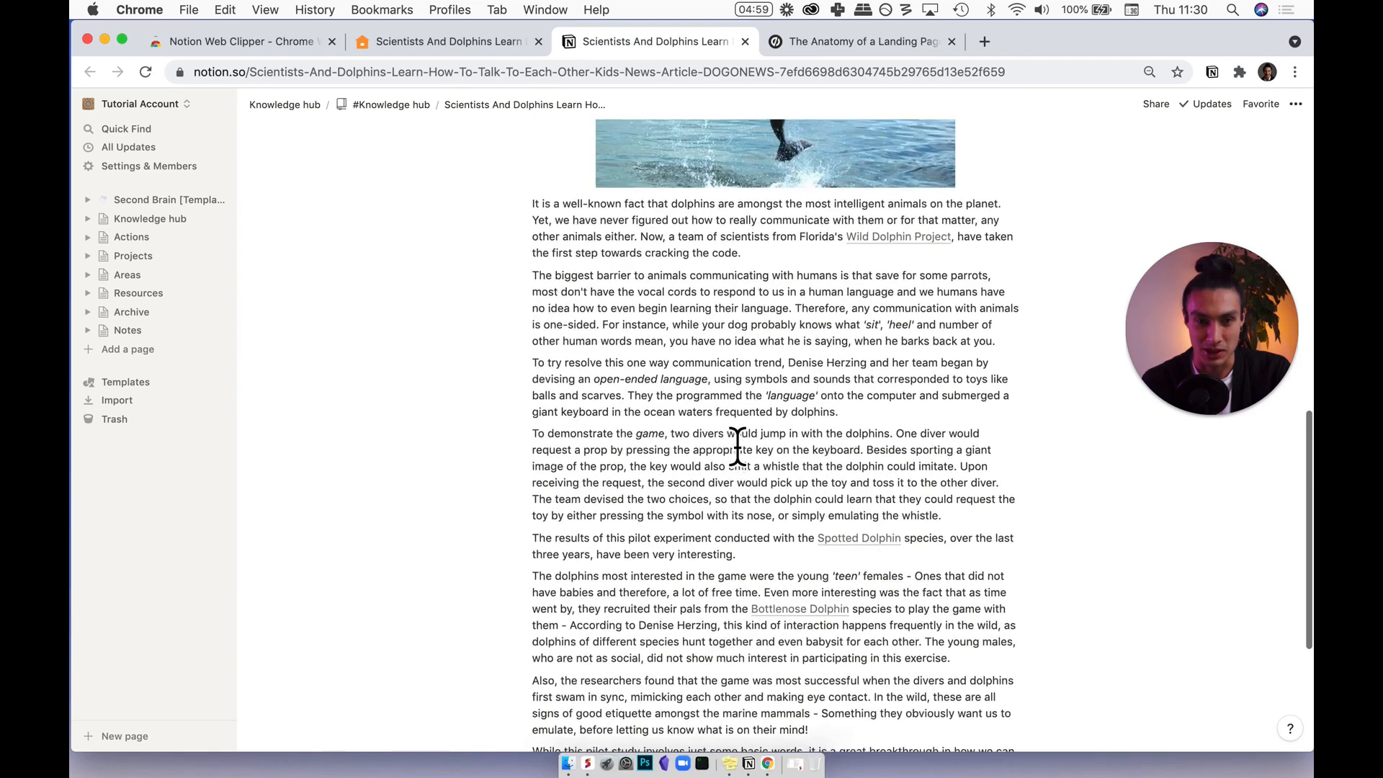
scroll(738, 447, up, 1)
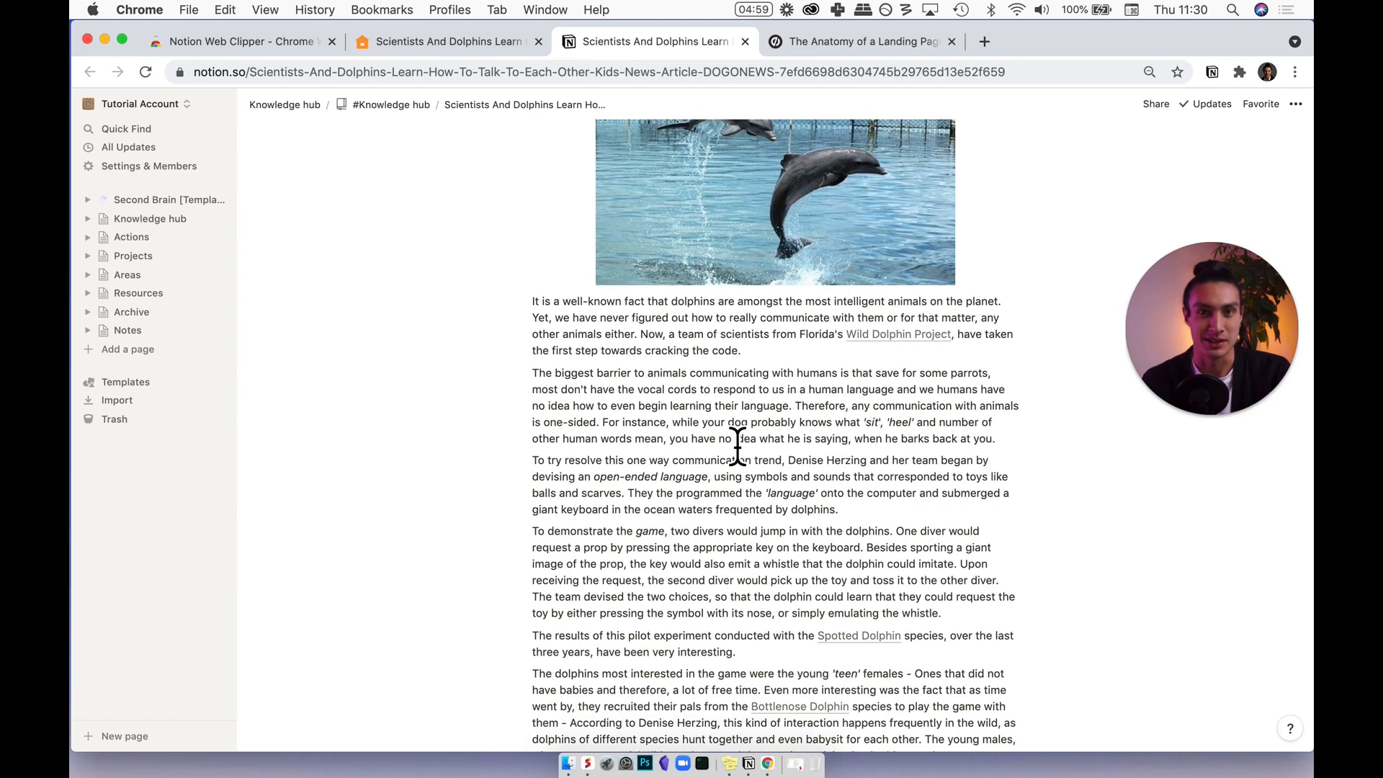
scroll(738, 447, down, 3)
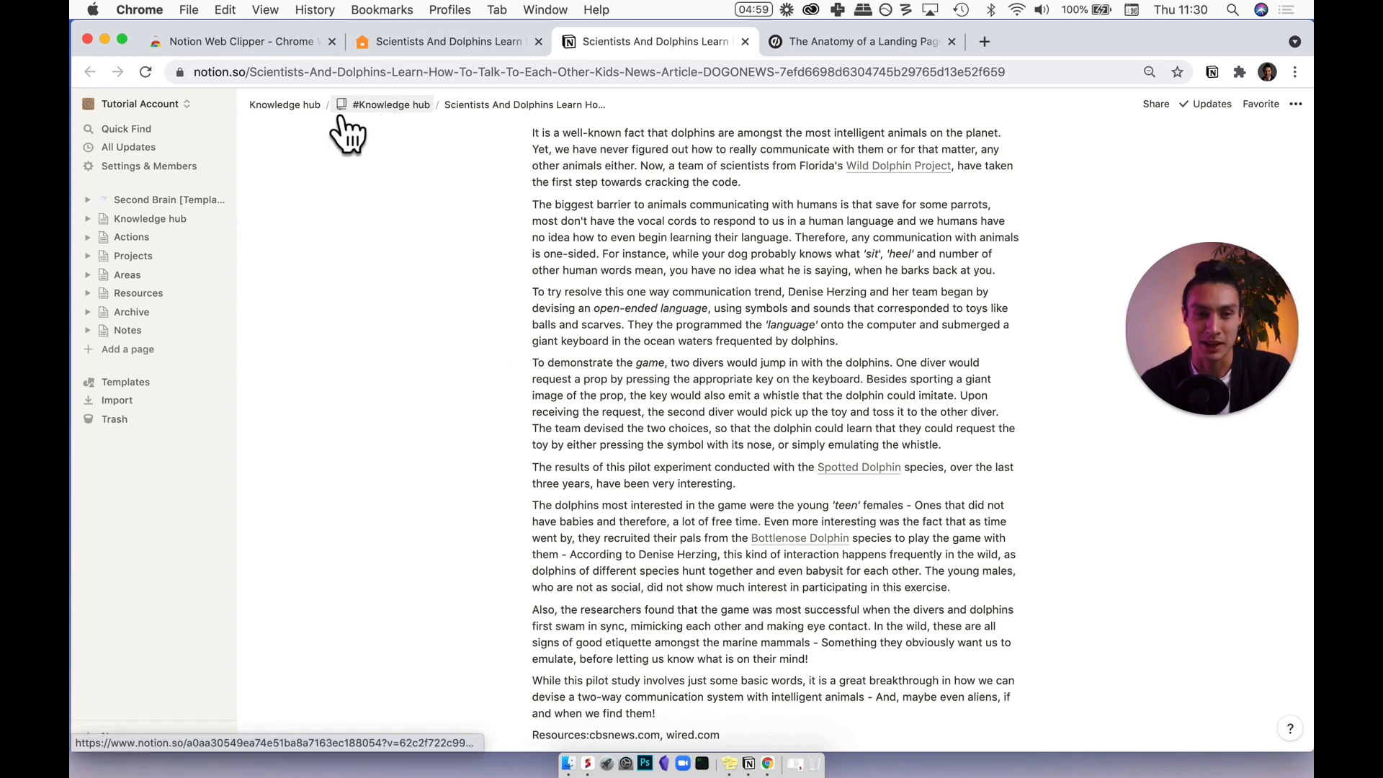
Open the Knowledge hub page, look over the #Knowledge hub table's columns and check the sort settings of its All view.
click(317, 106)
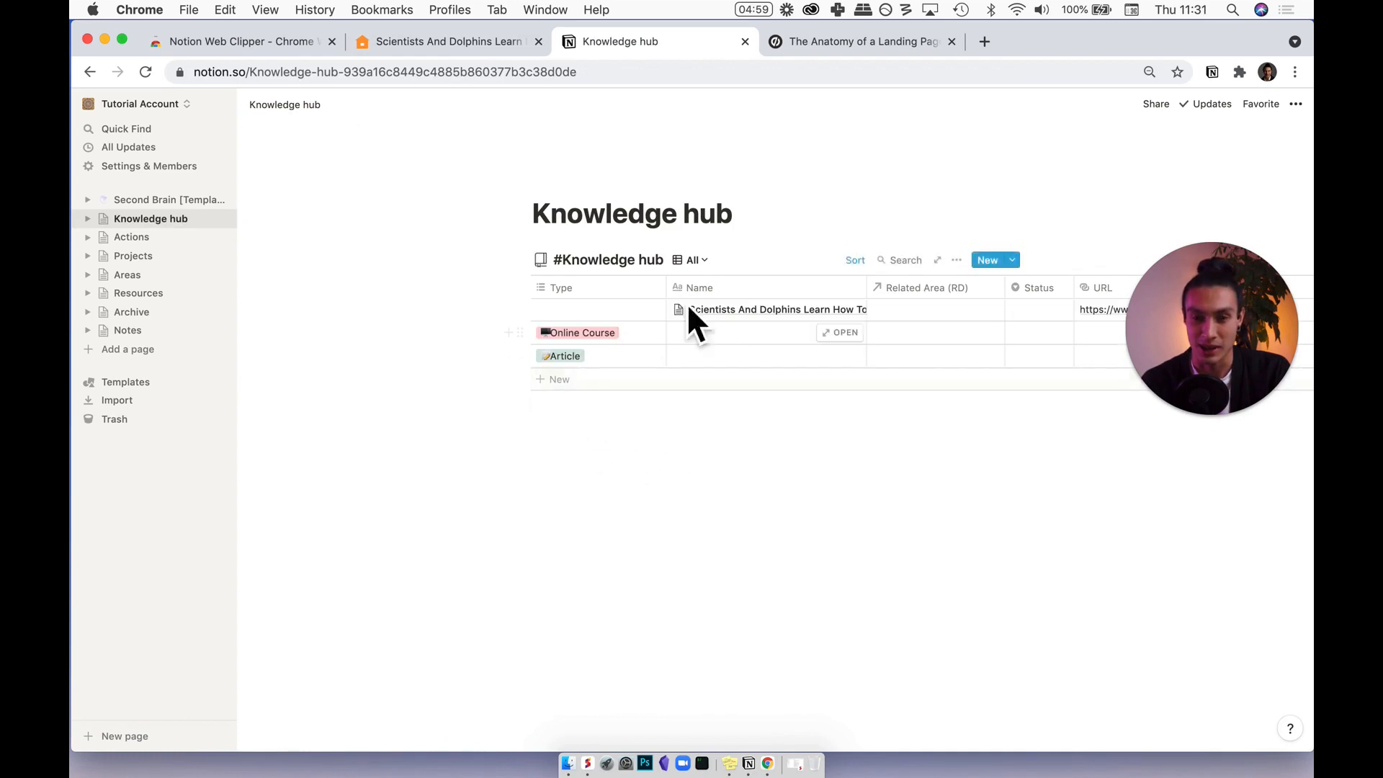
scroll(760, 339, right, 2)
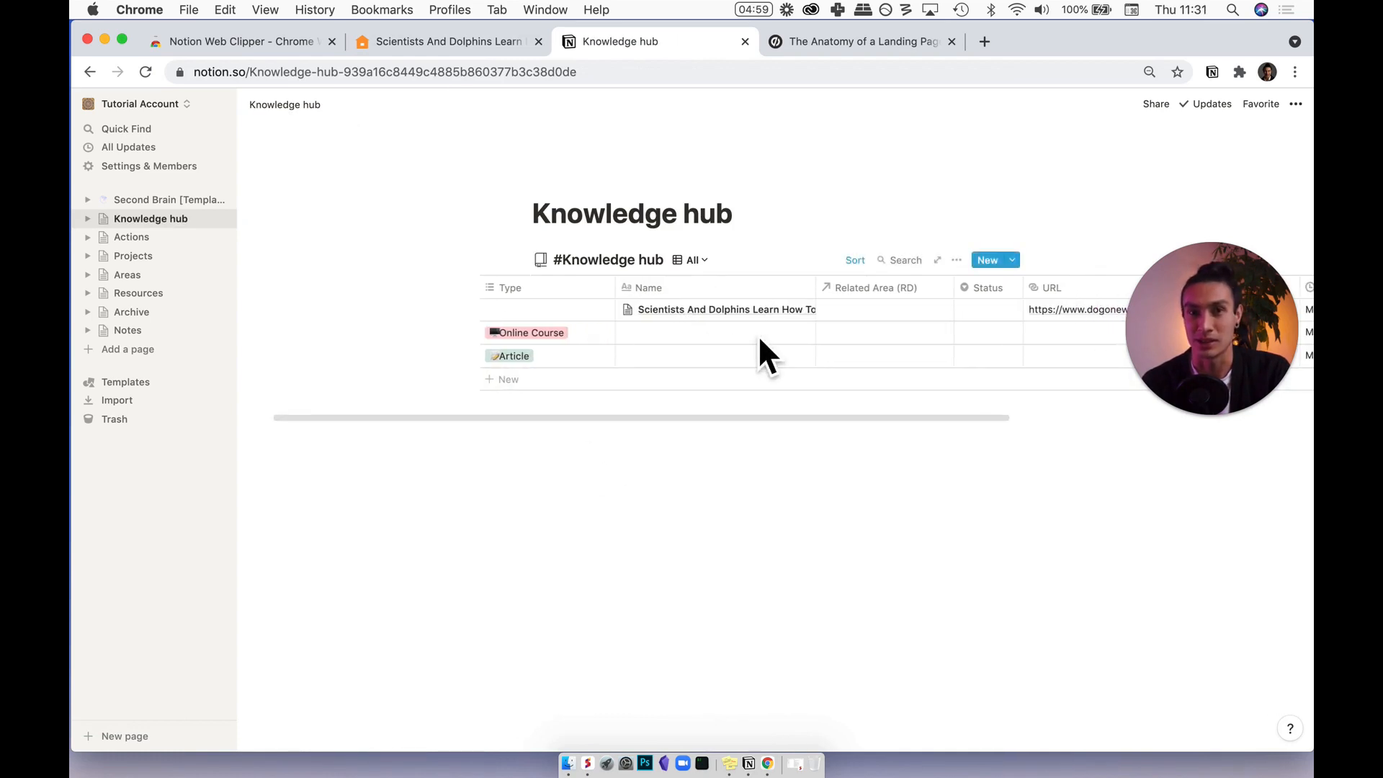
scroll(762, 342, right, 4)
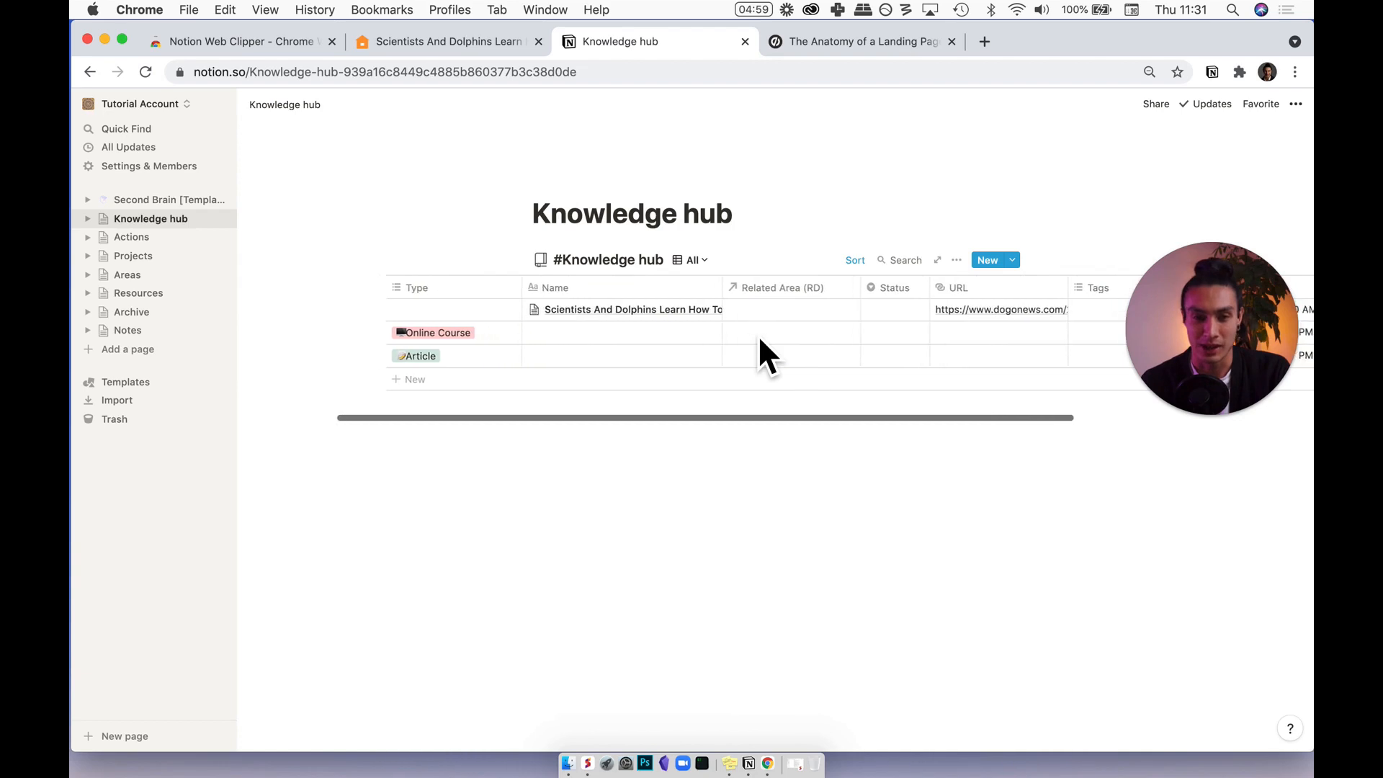
click(855, 260)
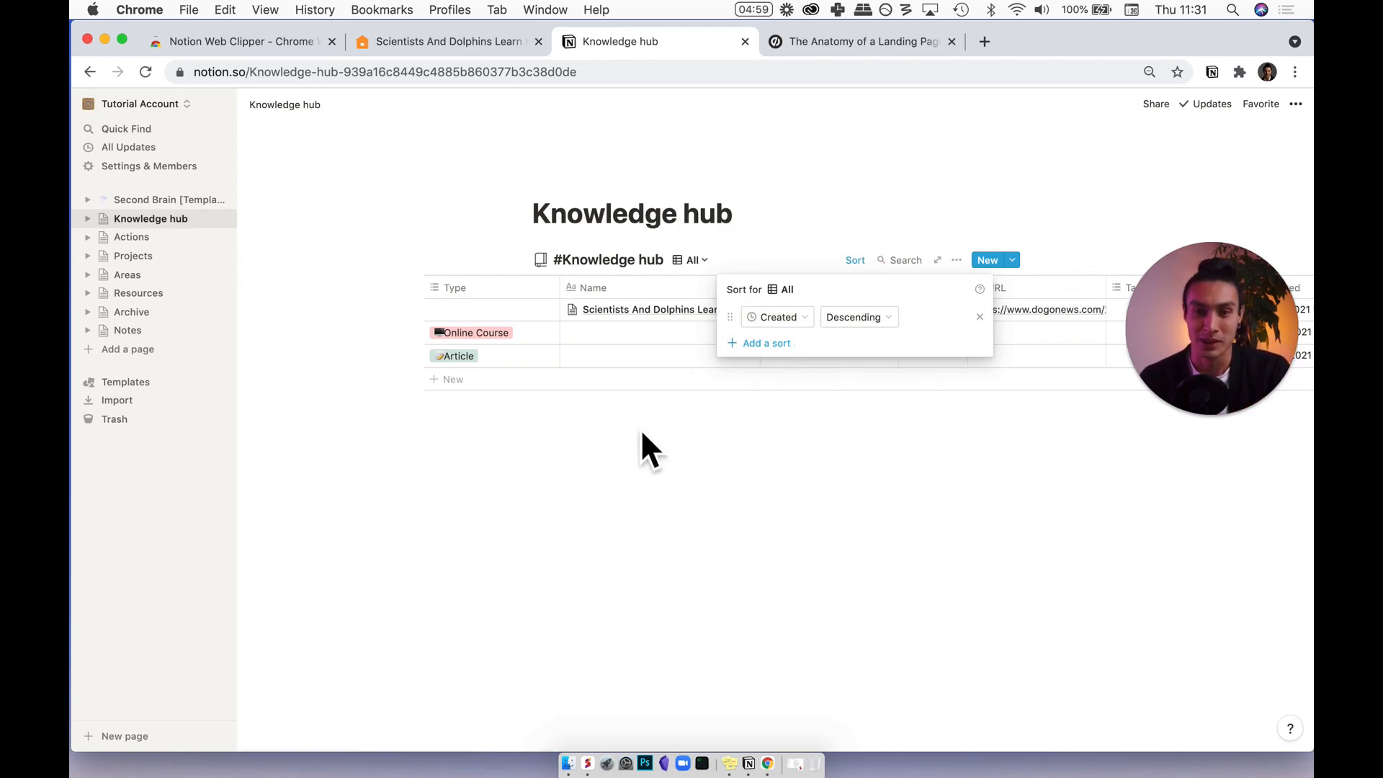
click(612, 490)
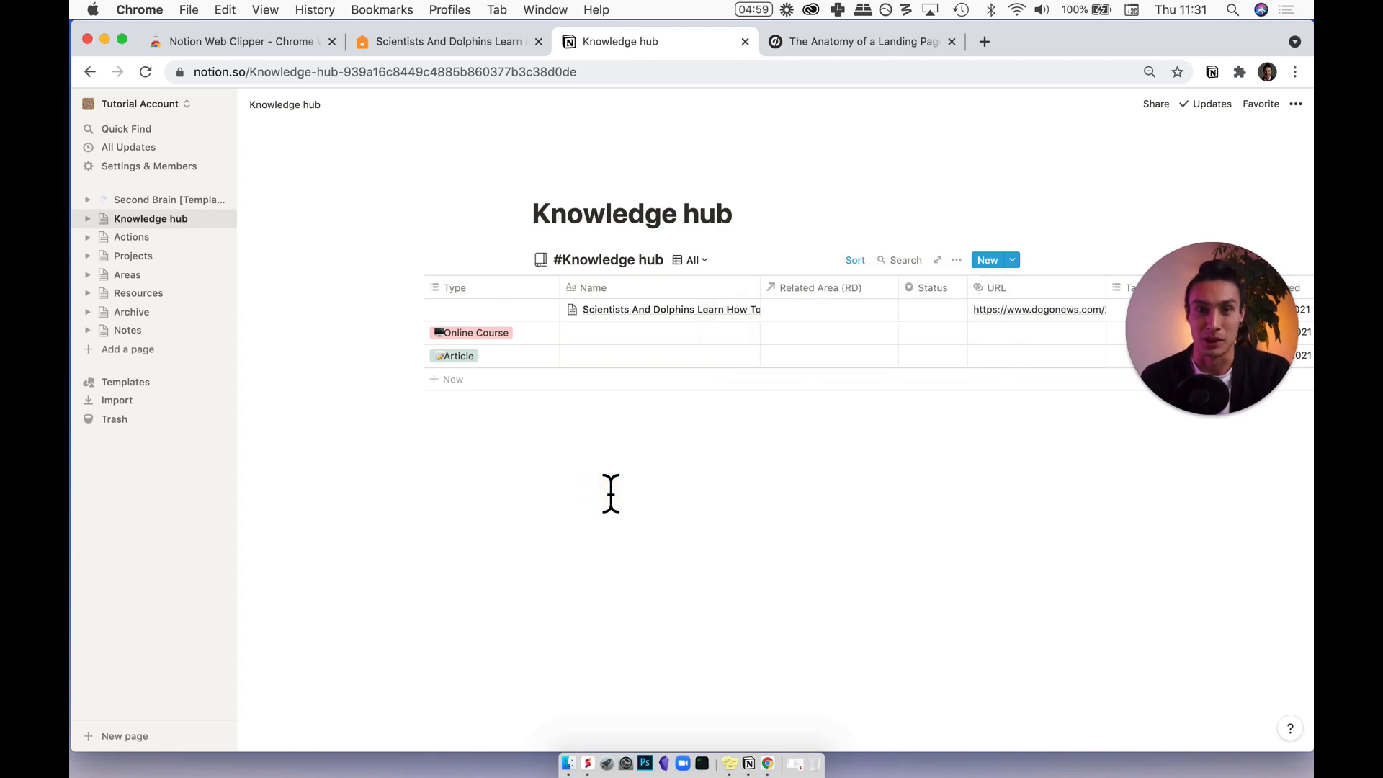
Set the Type of the dolphin article entry to Article and look across the row's remaining columns.
click(507, 319)
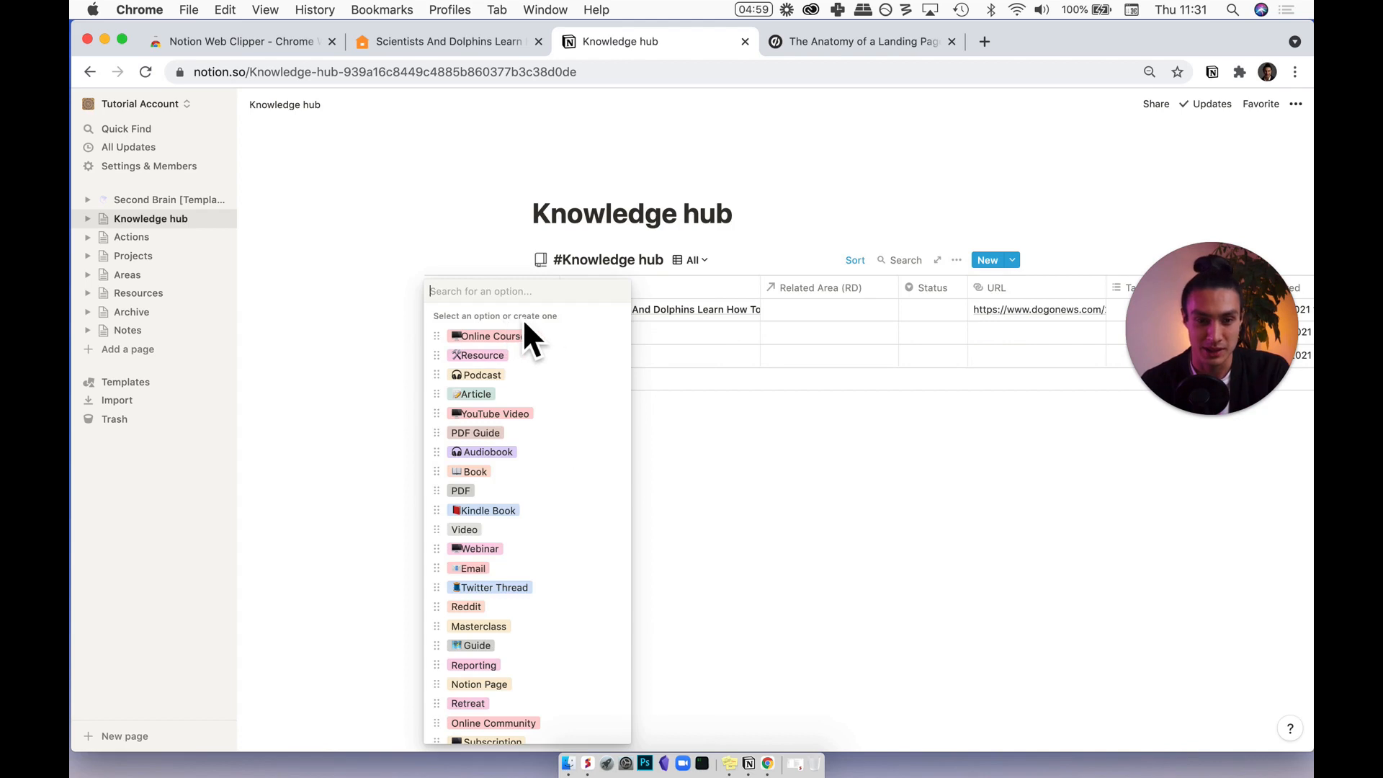
text(art)
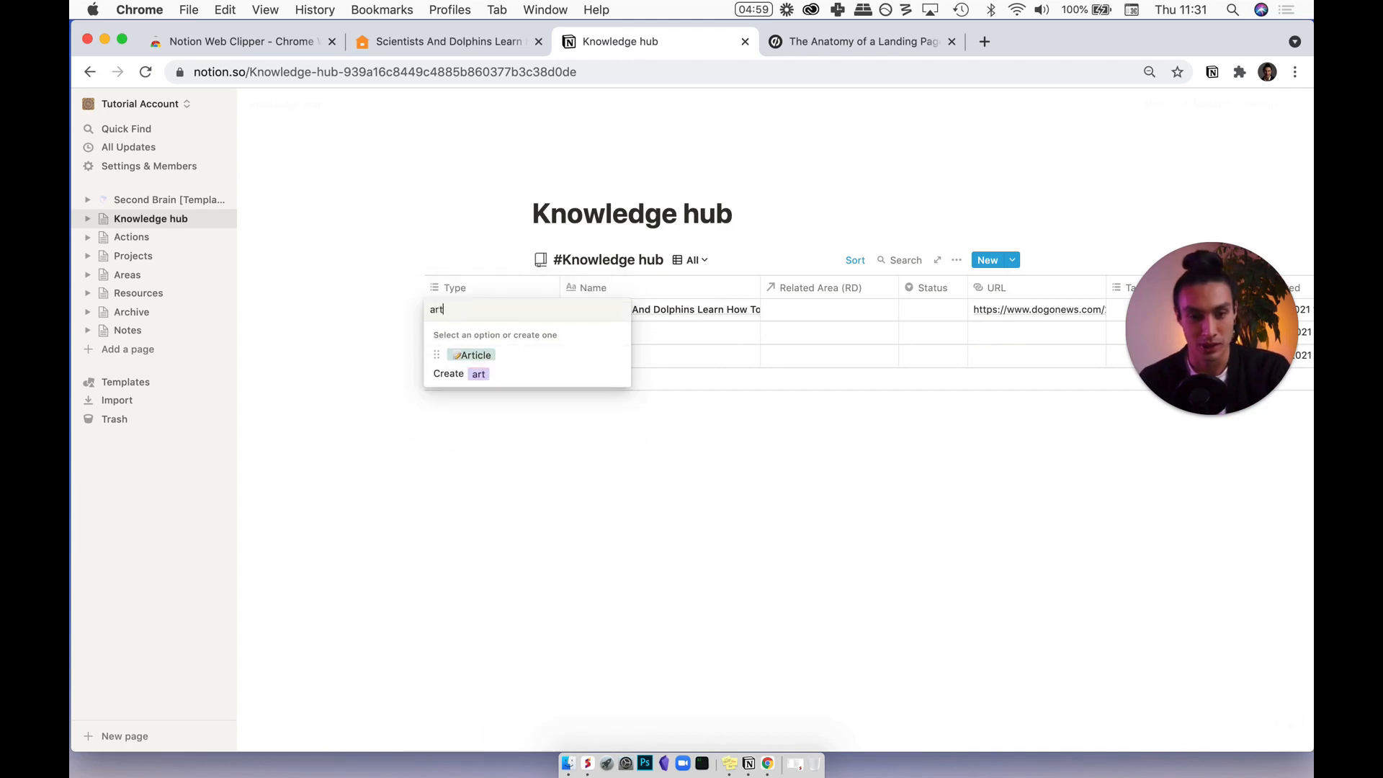
key(Return)
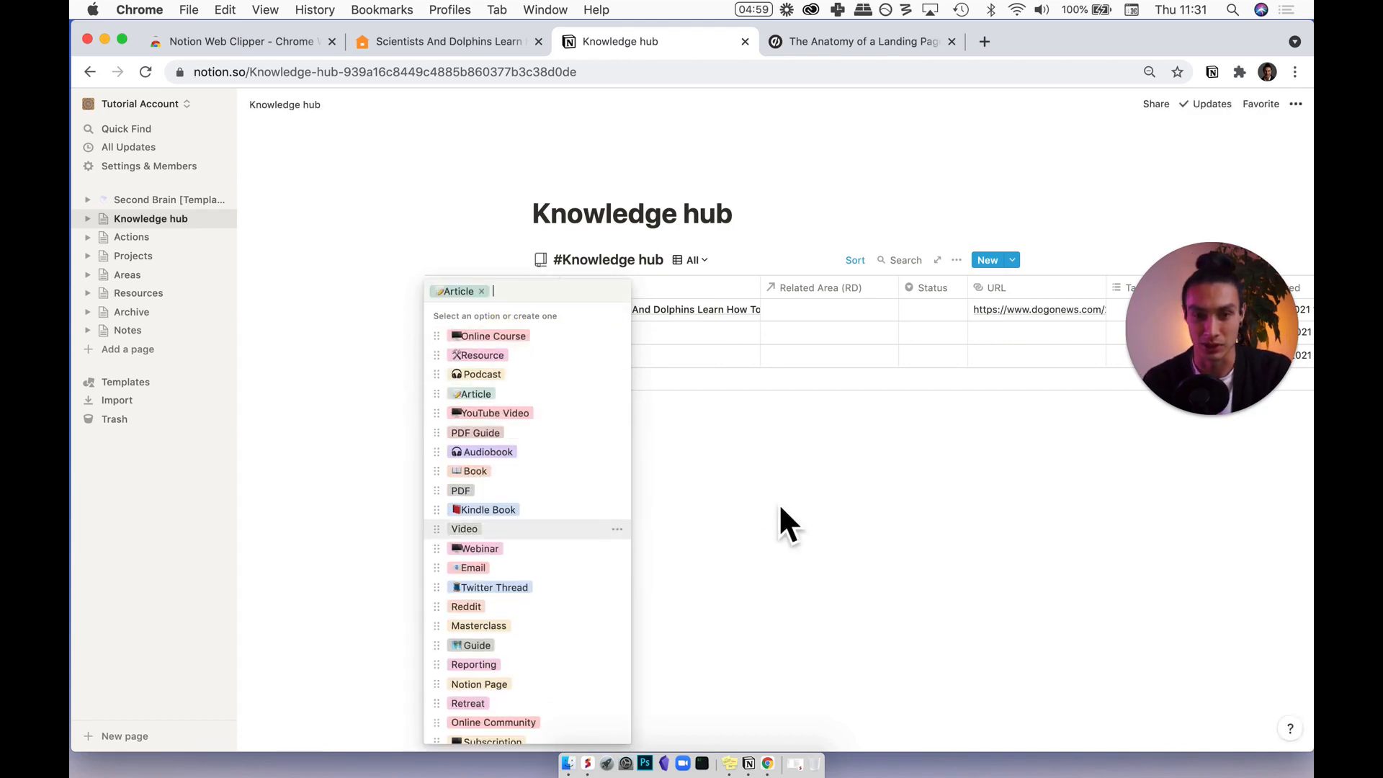
key(Escape)
scroll(845, 318, right, 4)
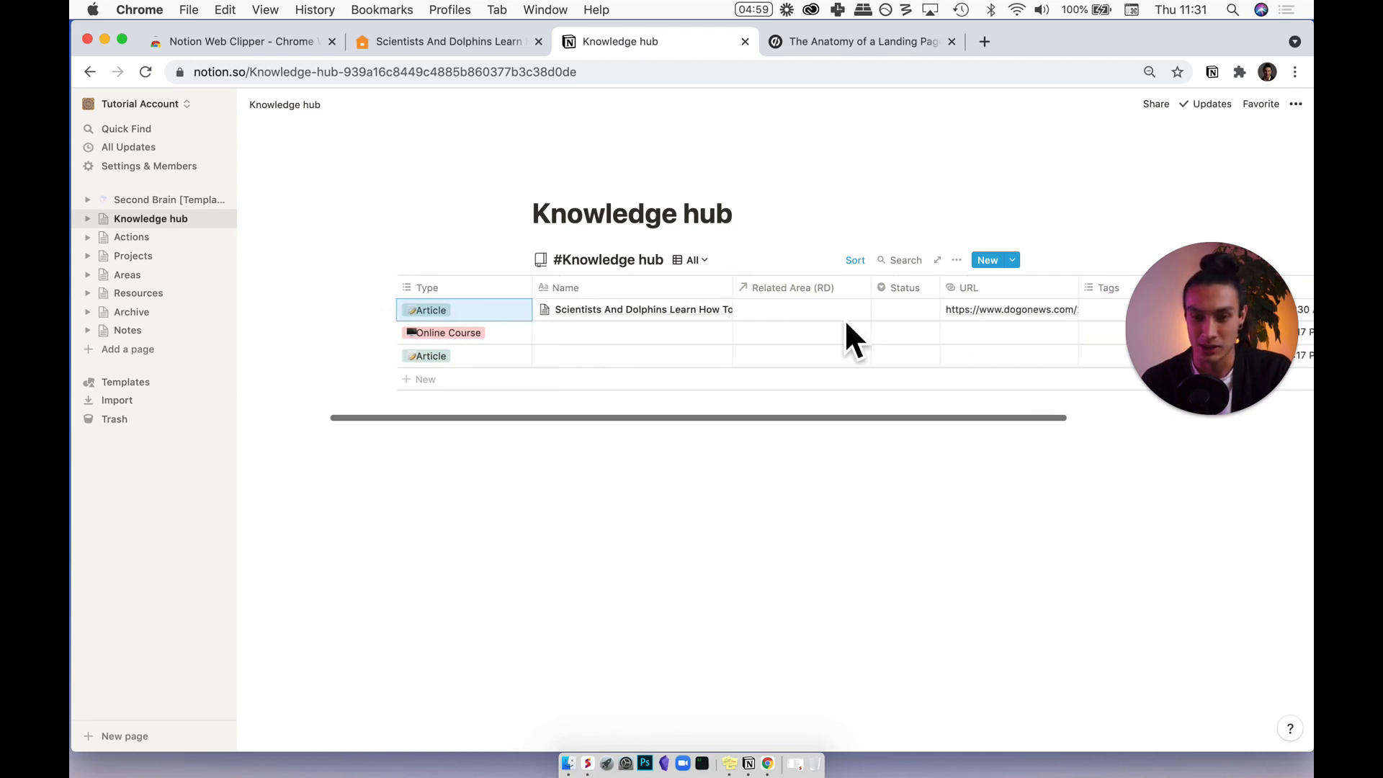
scroll(846, 323, right, 6)
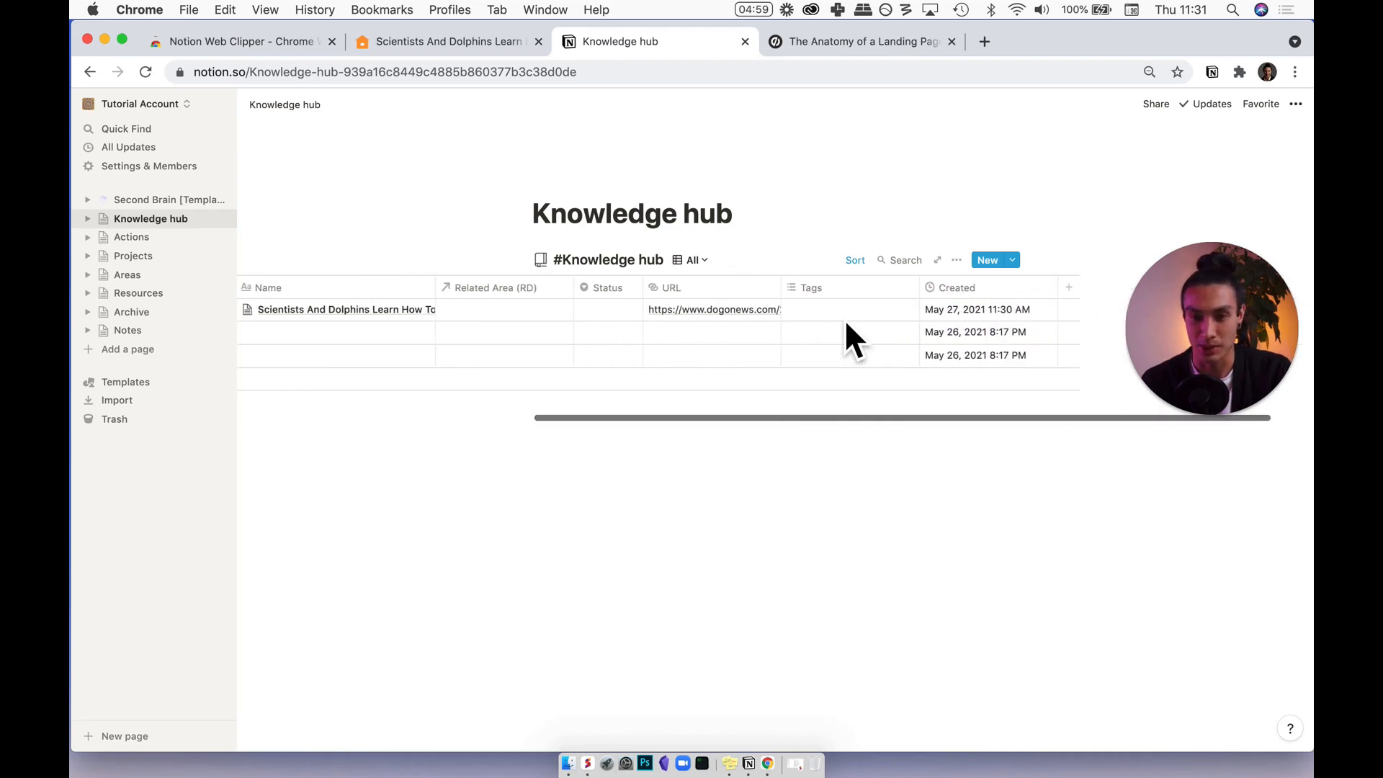
scroll(846, 324, left, 9)
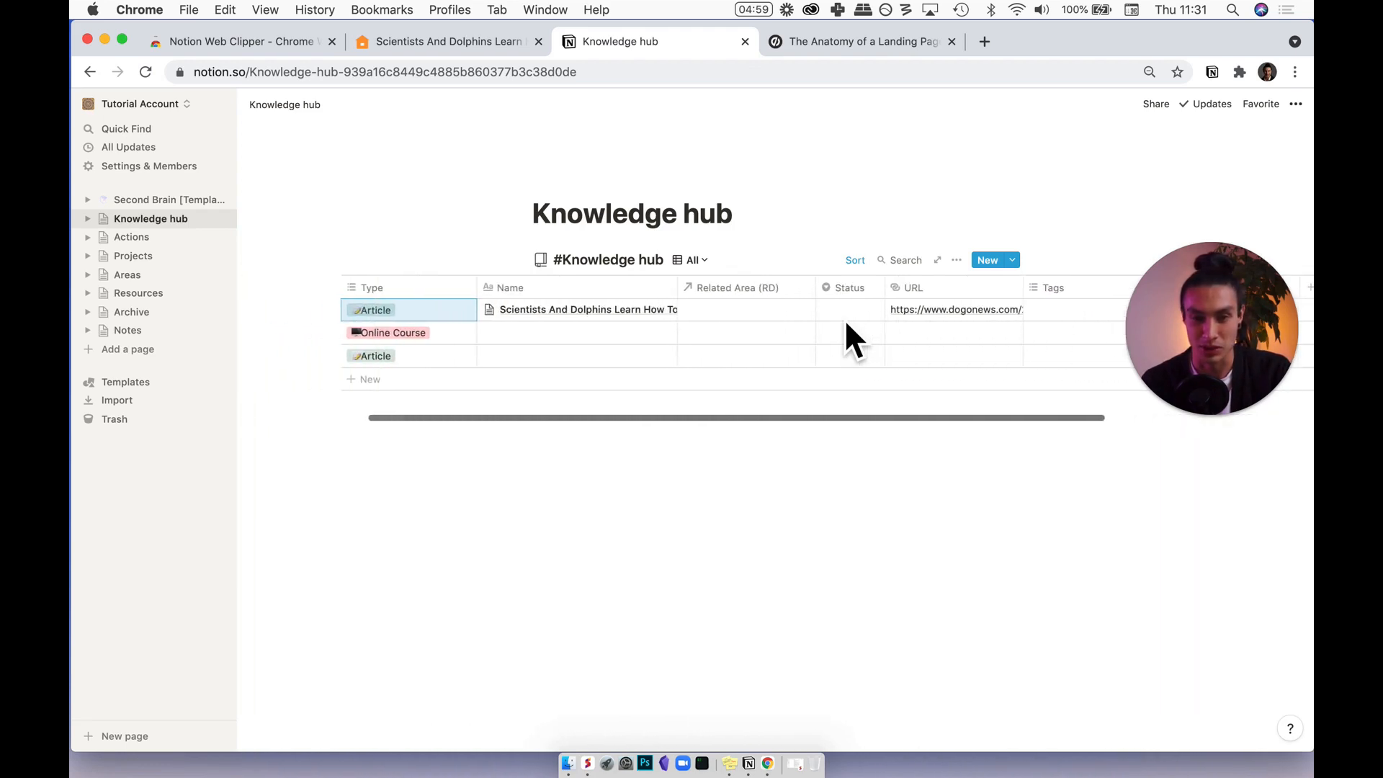
scroll(786, 310, right, 5)
Assign the Article type again to the clipped dolphin entry in the #Knowledge hub table.
click(673, 317)
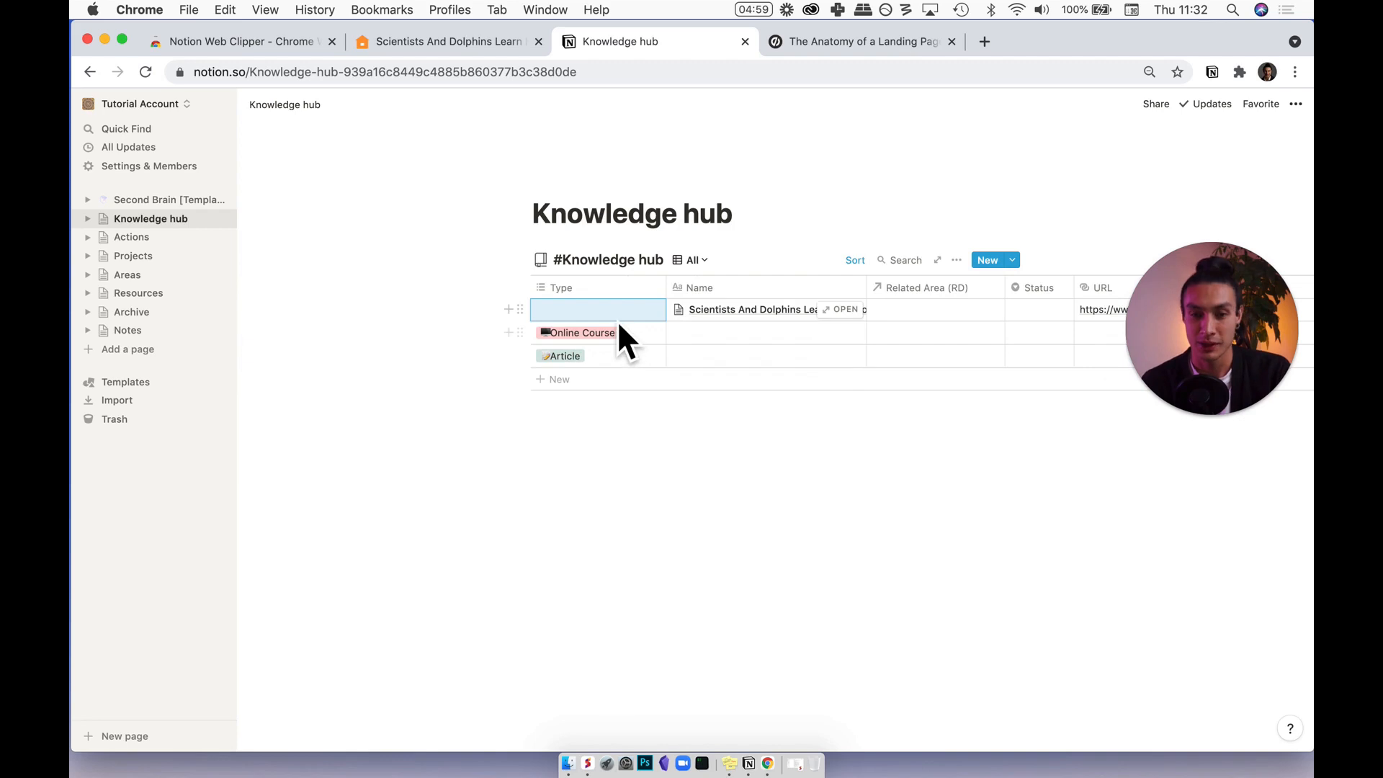
key(Return)
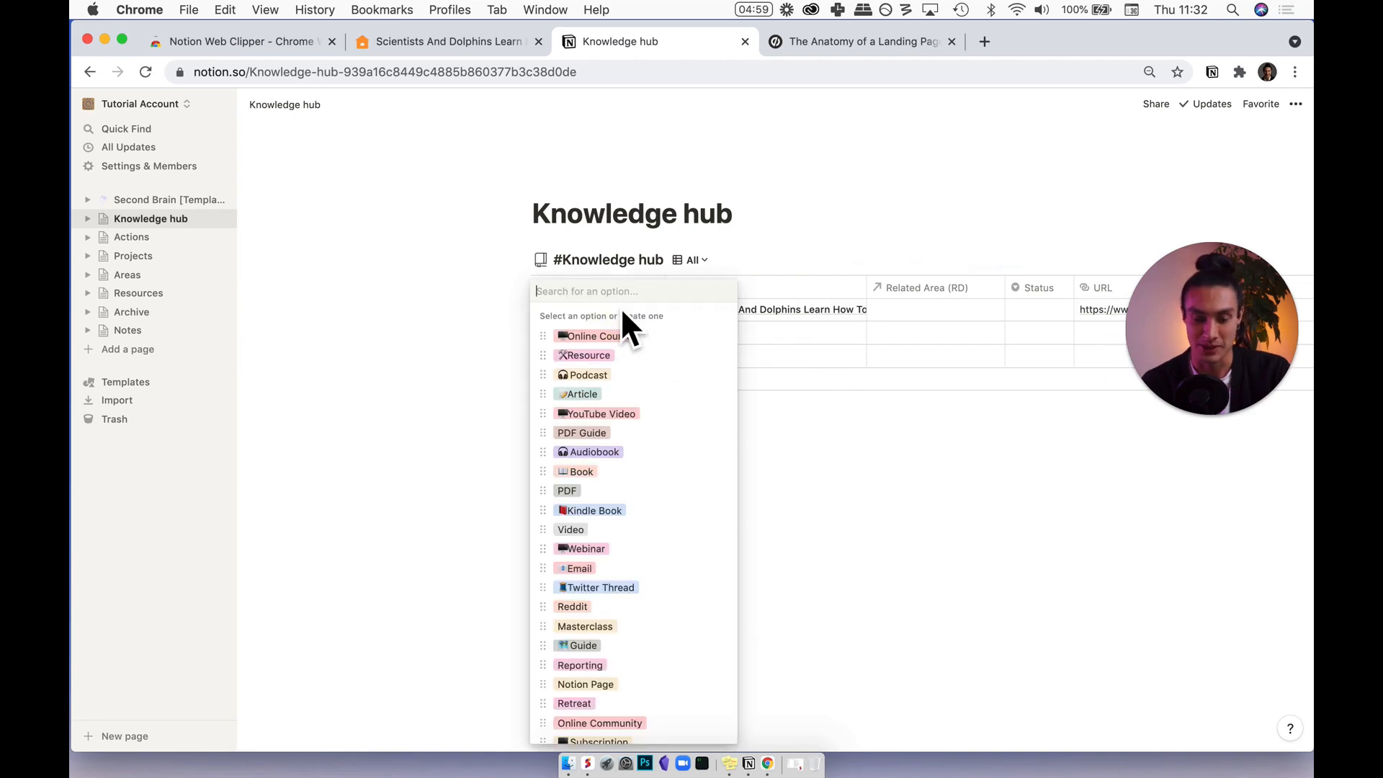
text(art)
click(621, 352)
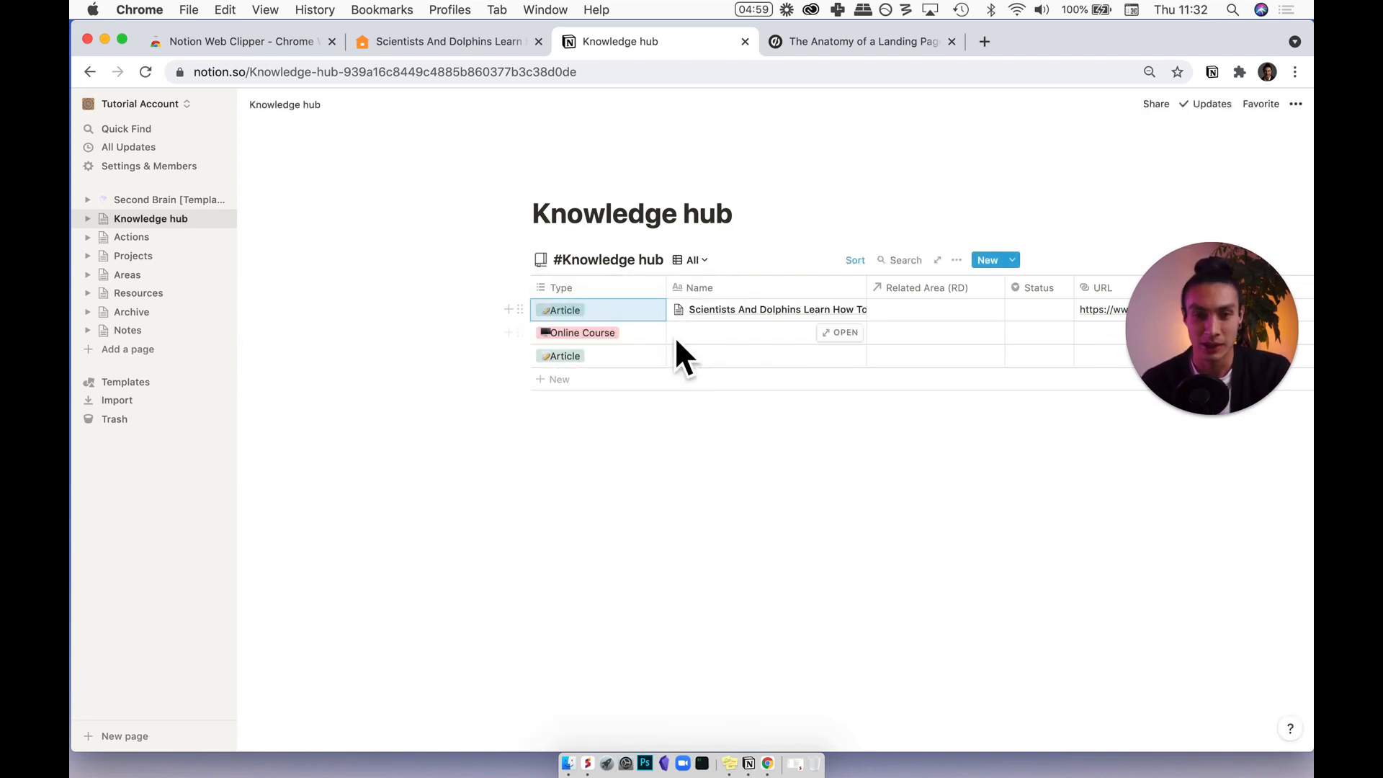
scroll(675, 341, left, 3)
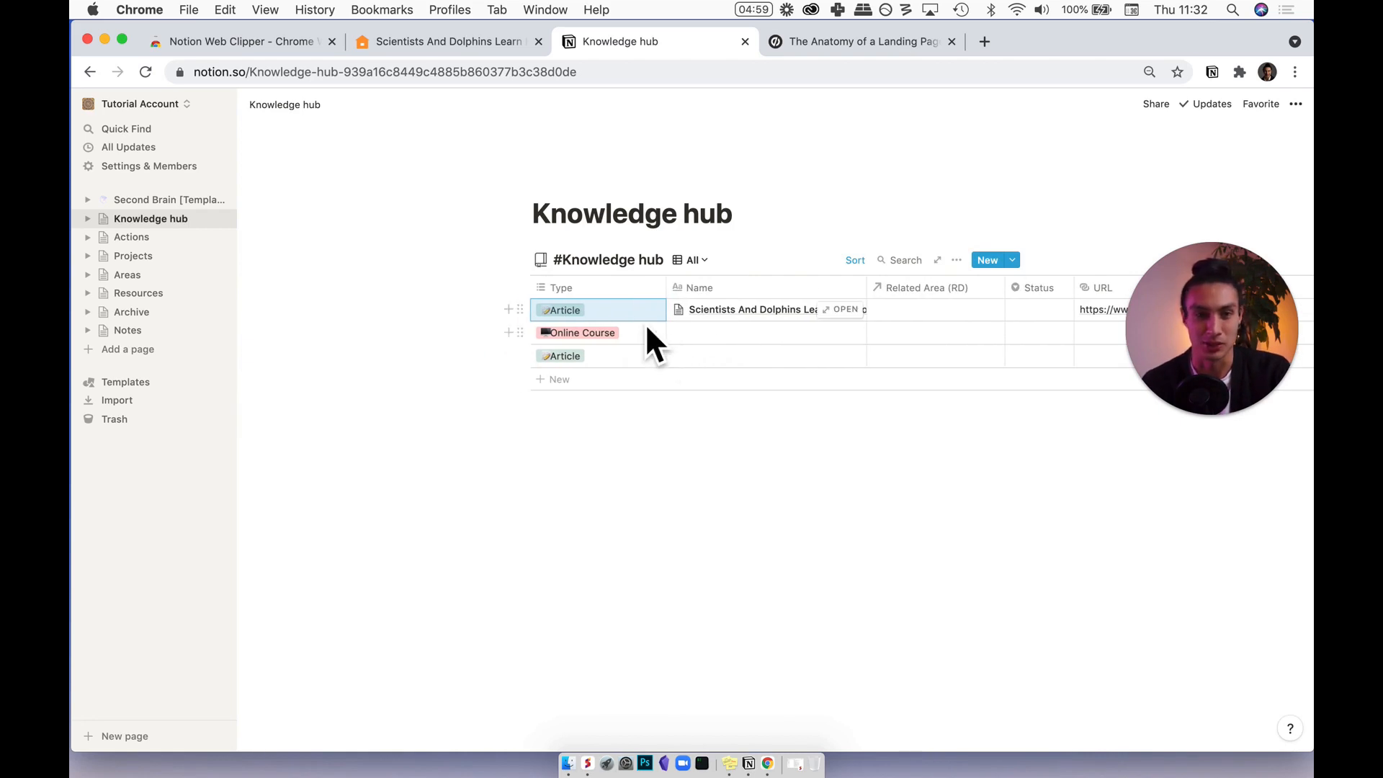
Clip Unbounce's "The Anatomy of a Landing Page" article into #Knowledge hub with Notion Web Clipper and open the saved page in Notion.
click(817, 42)
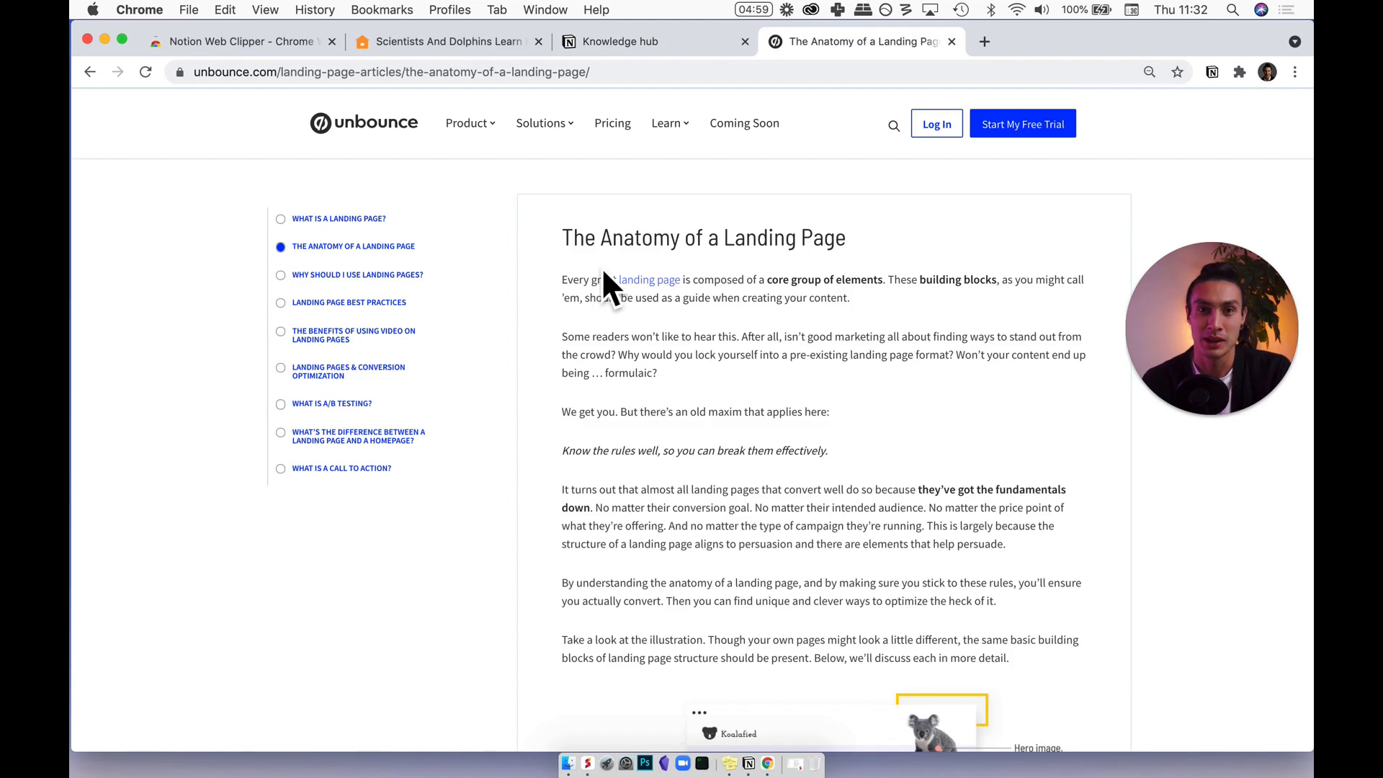
scroll(609, 274, down, 5)
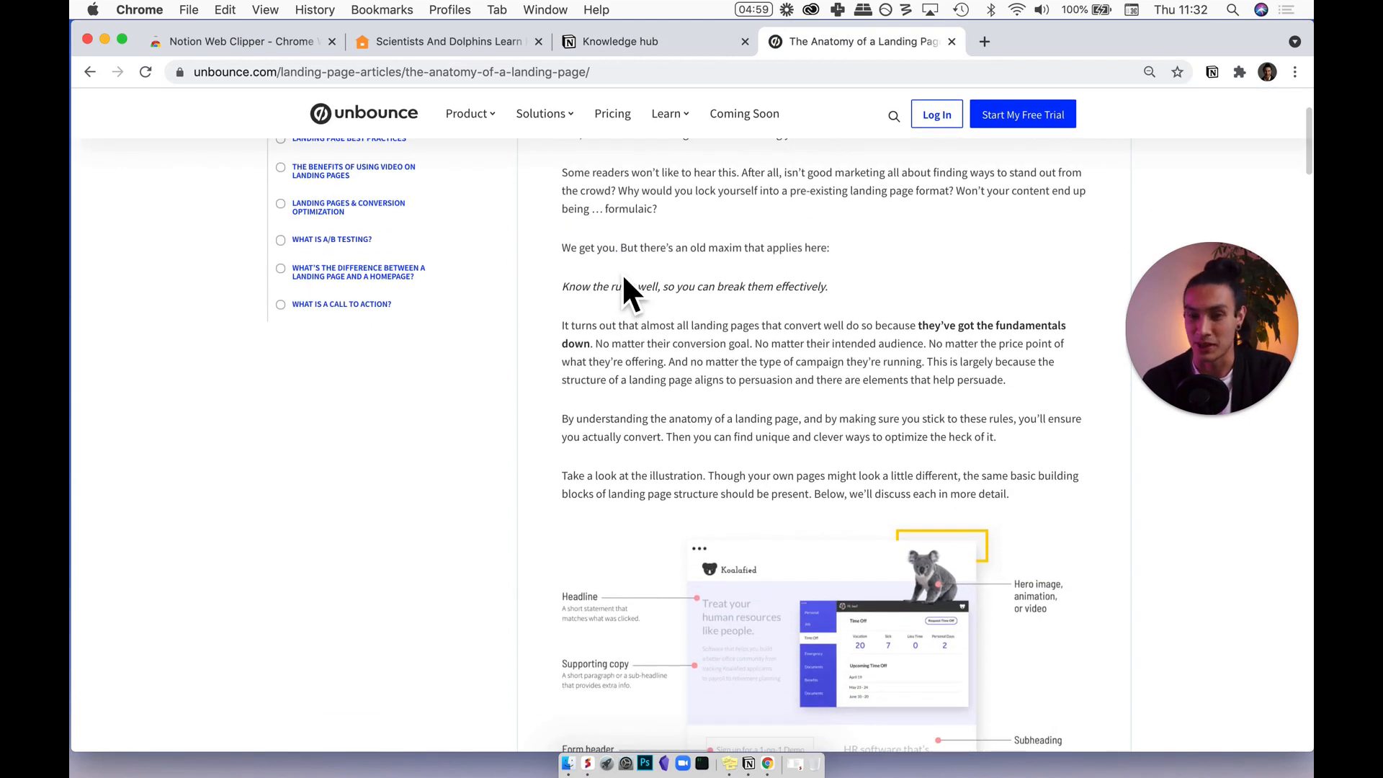
scroll(623, 279, up, 5)
scroll(624, 280, down, 2)
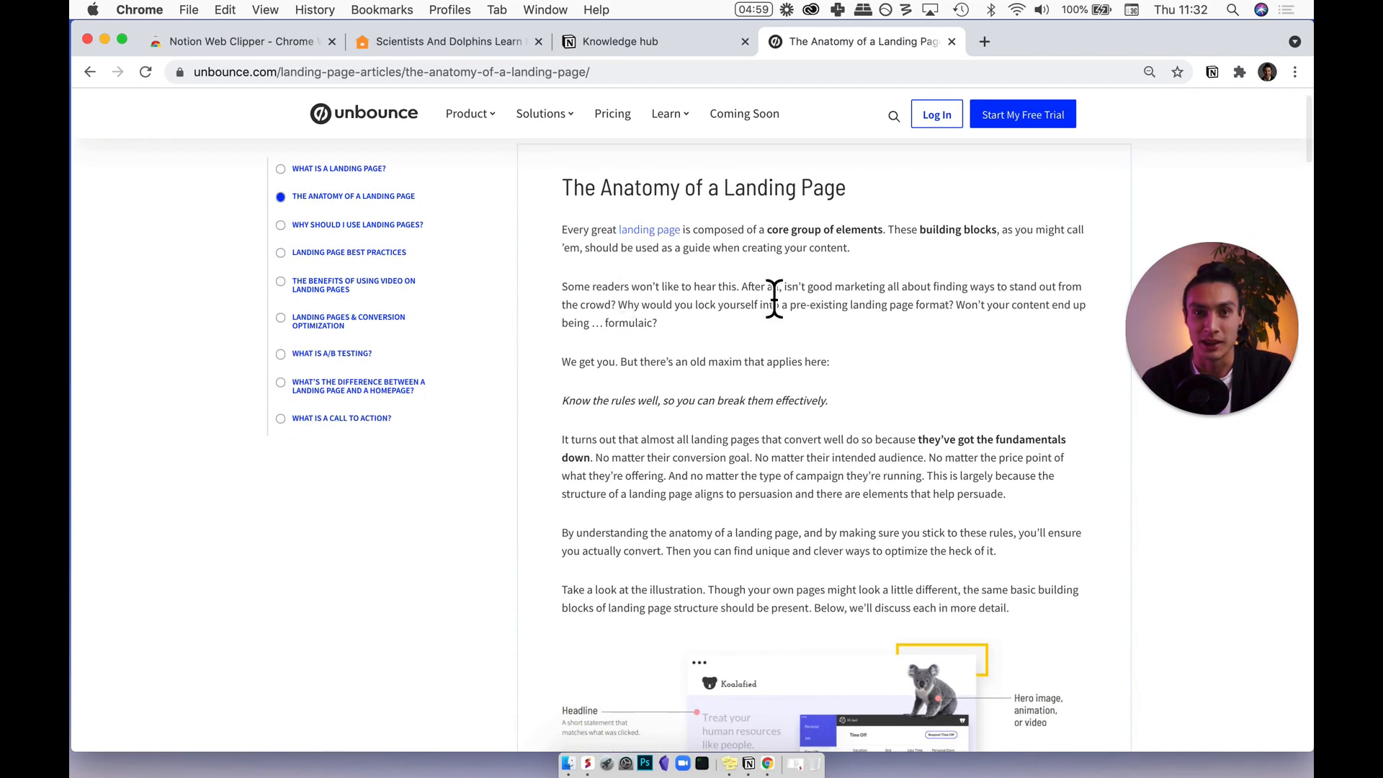
click(1213, 72)
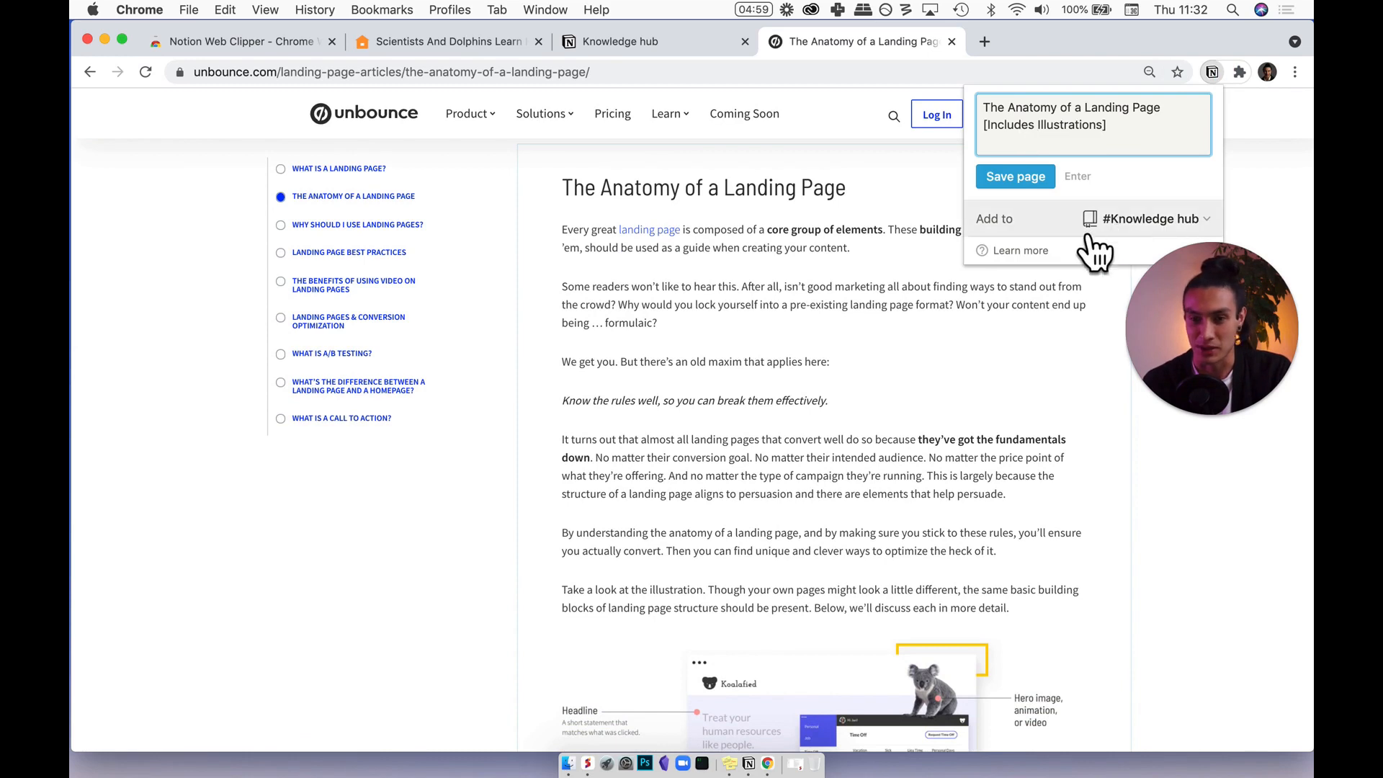
click(1022, 181)
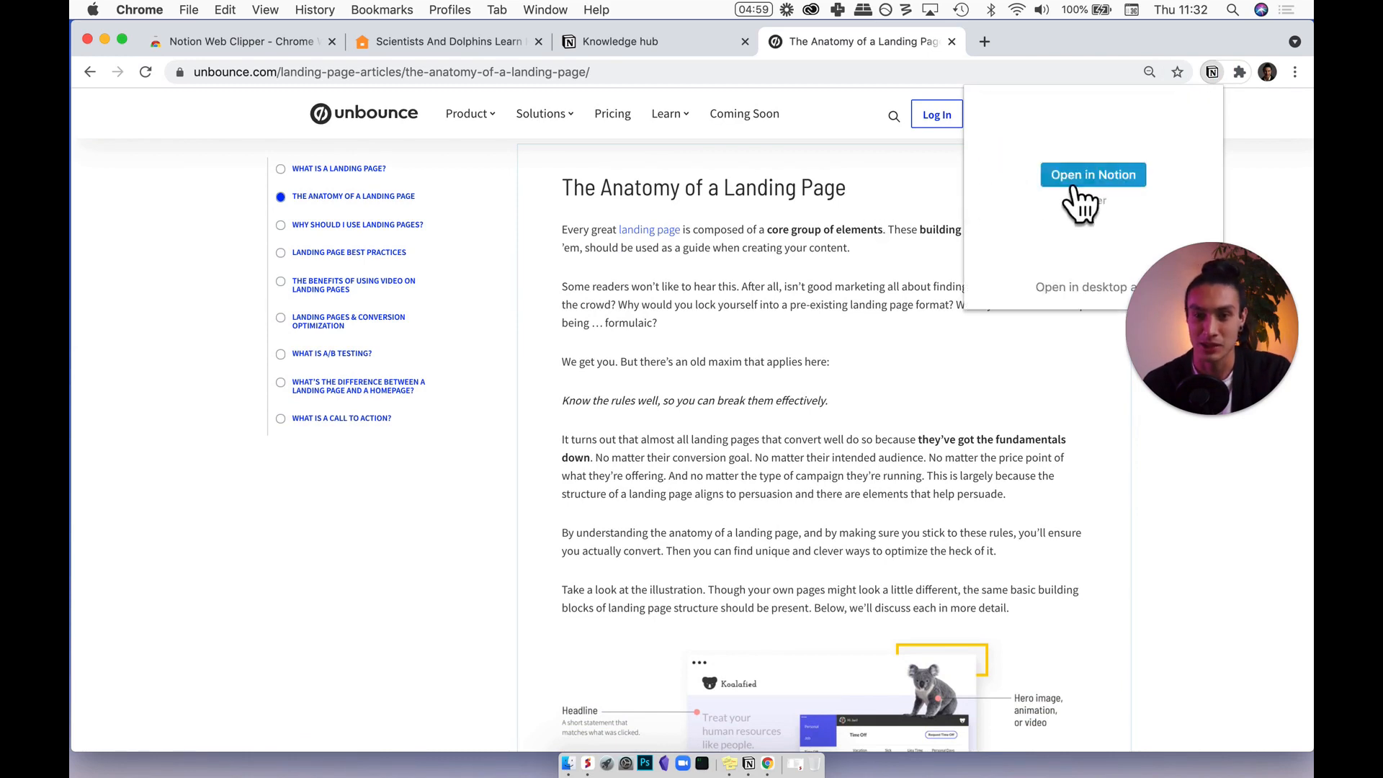
click(1060, 176)
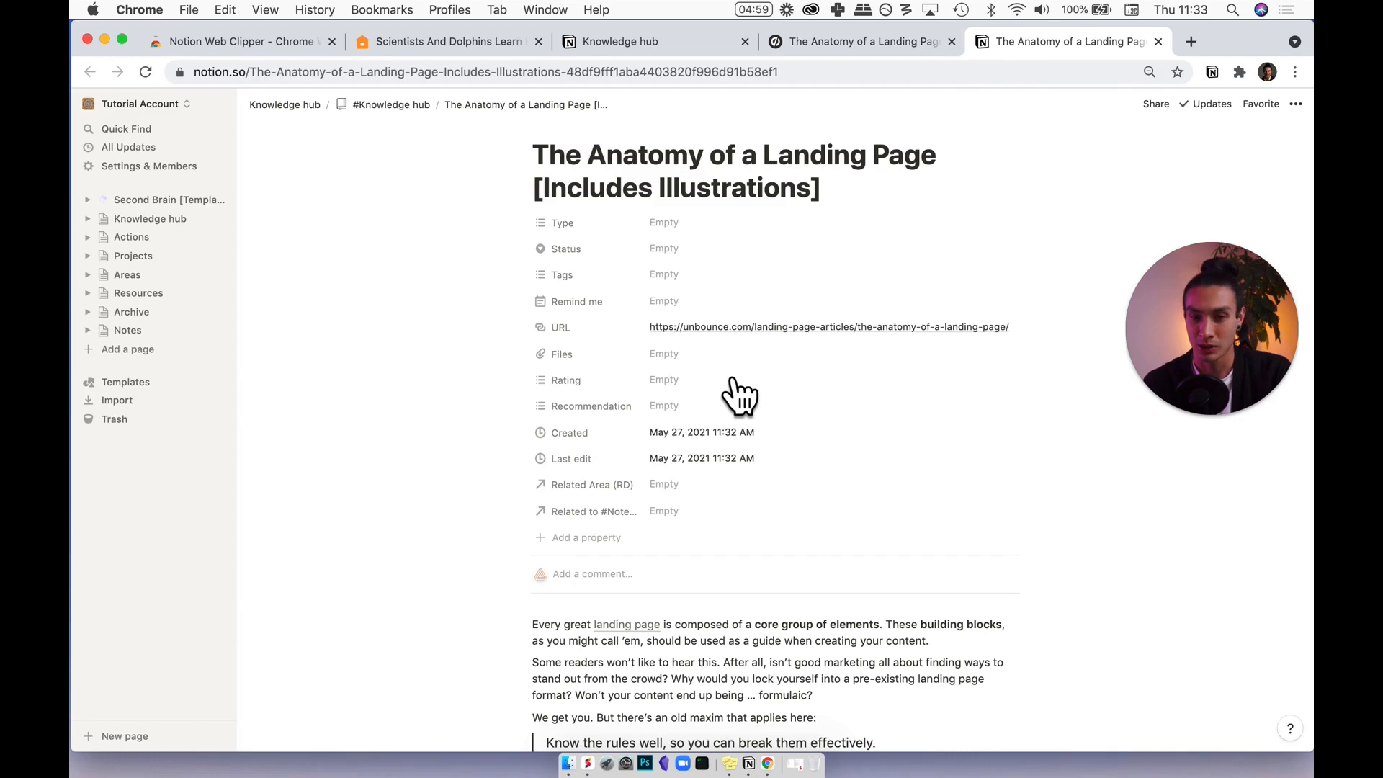
Examine the clipped landing page article from start to end to check how its content was captured.
scroll(740, 395, down, 15)
scroll(720, 377, down, 20)
scroll(721, 378, down, 10)
scroll(721, 378, up, 20)
scroll(736, 395, up, 8)
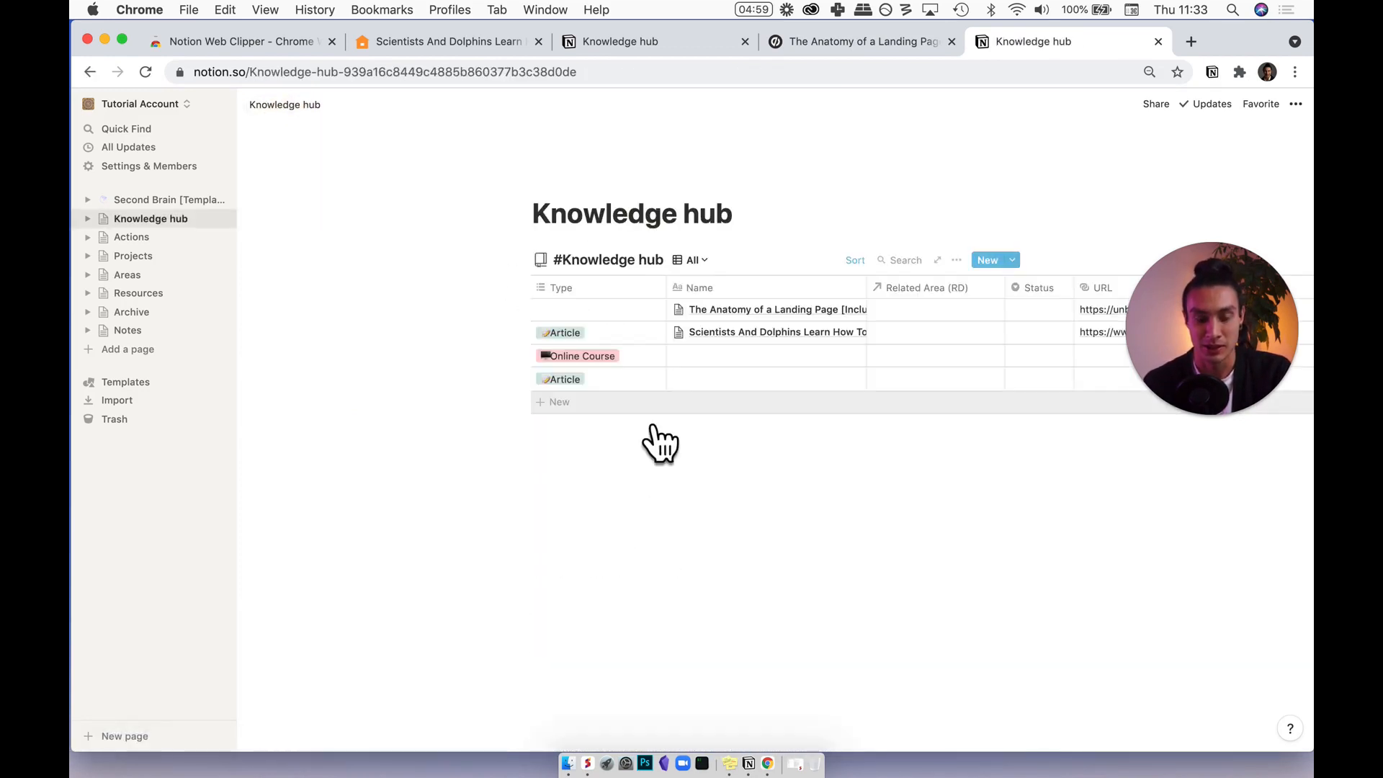
In the #Knowledge hub table, set the Type of the landing page article entry to Article.
click(601, 319)
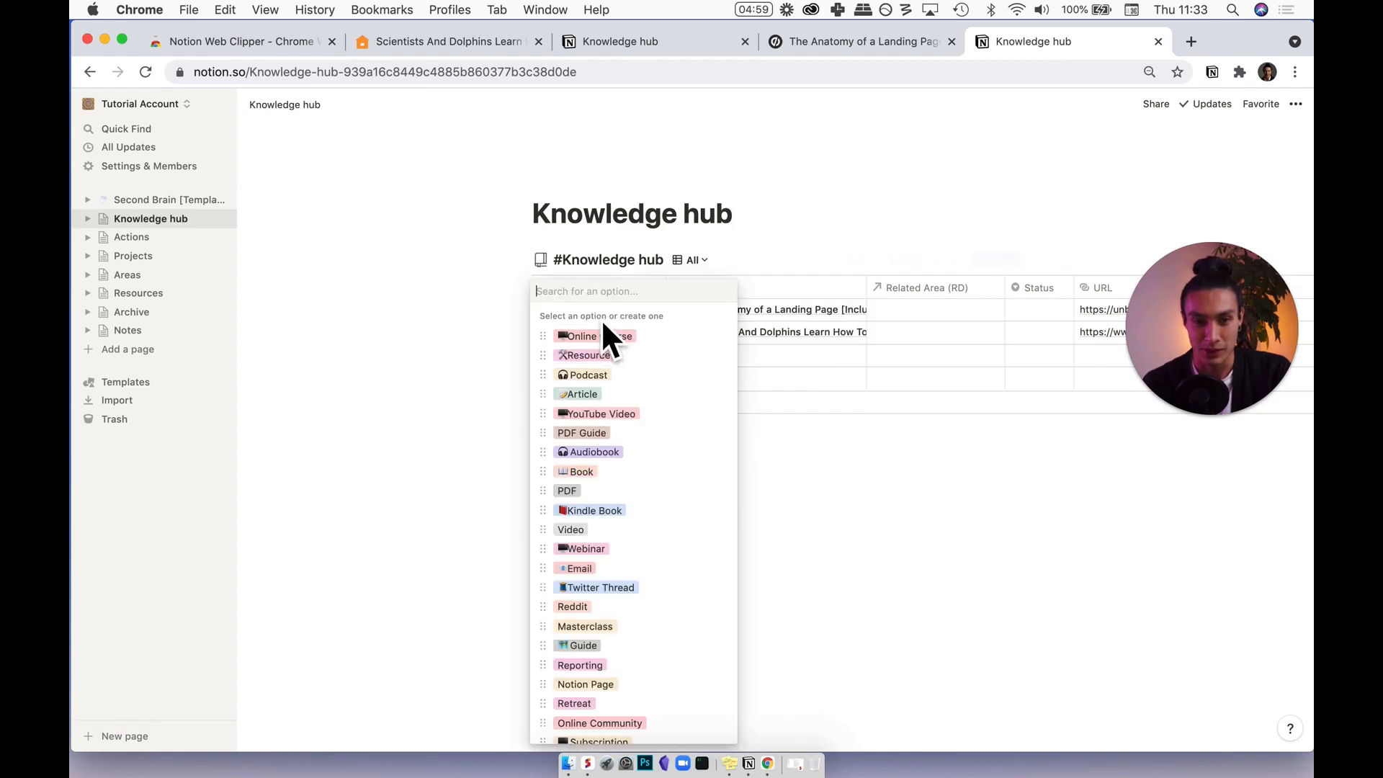
text(arti)
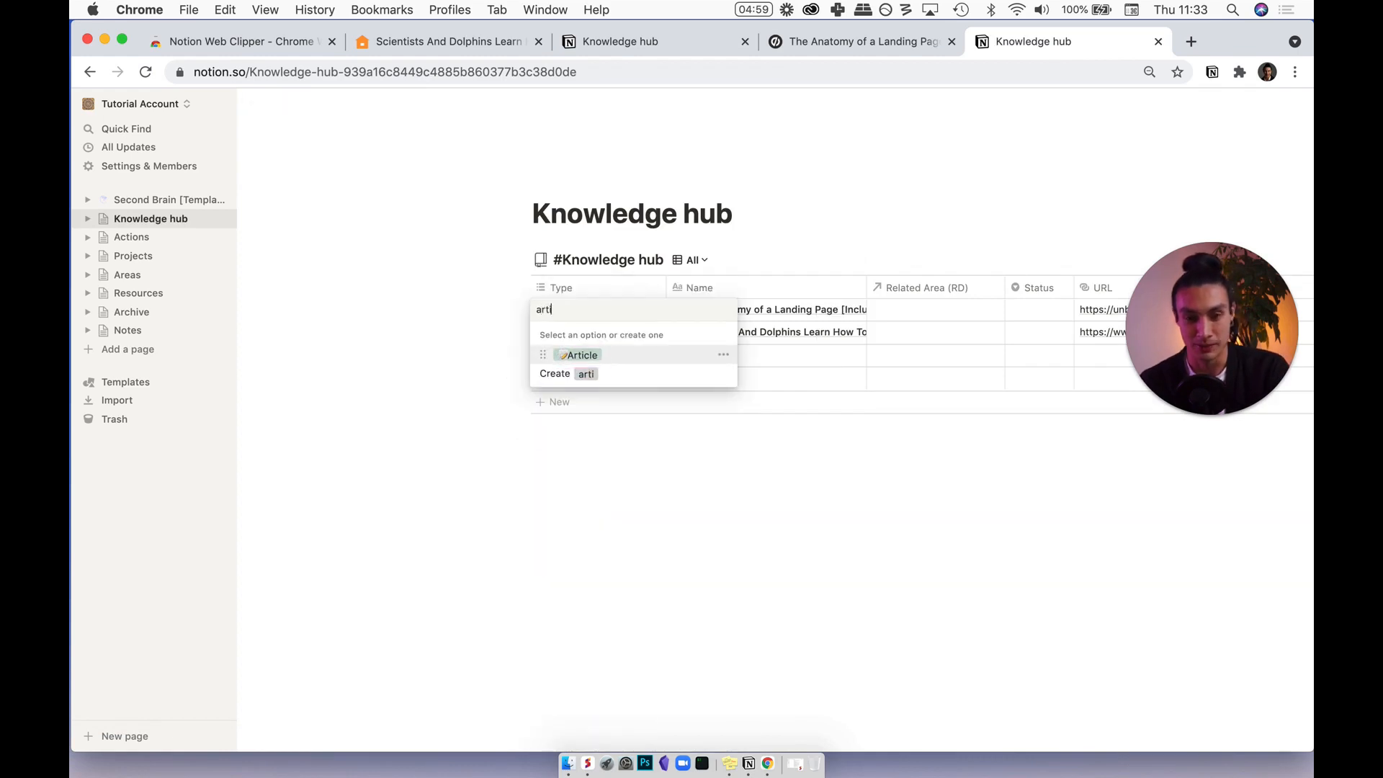
key(Return)
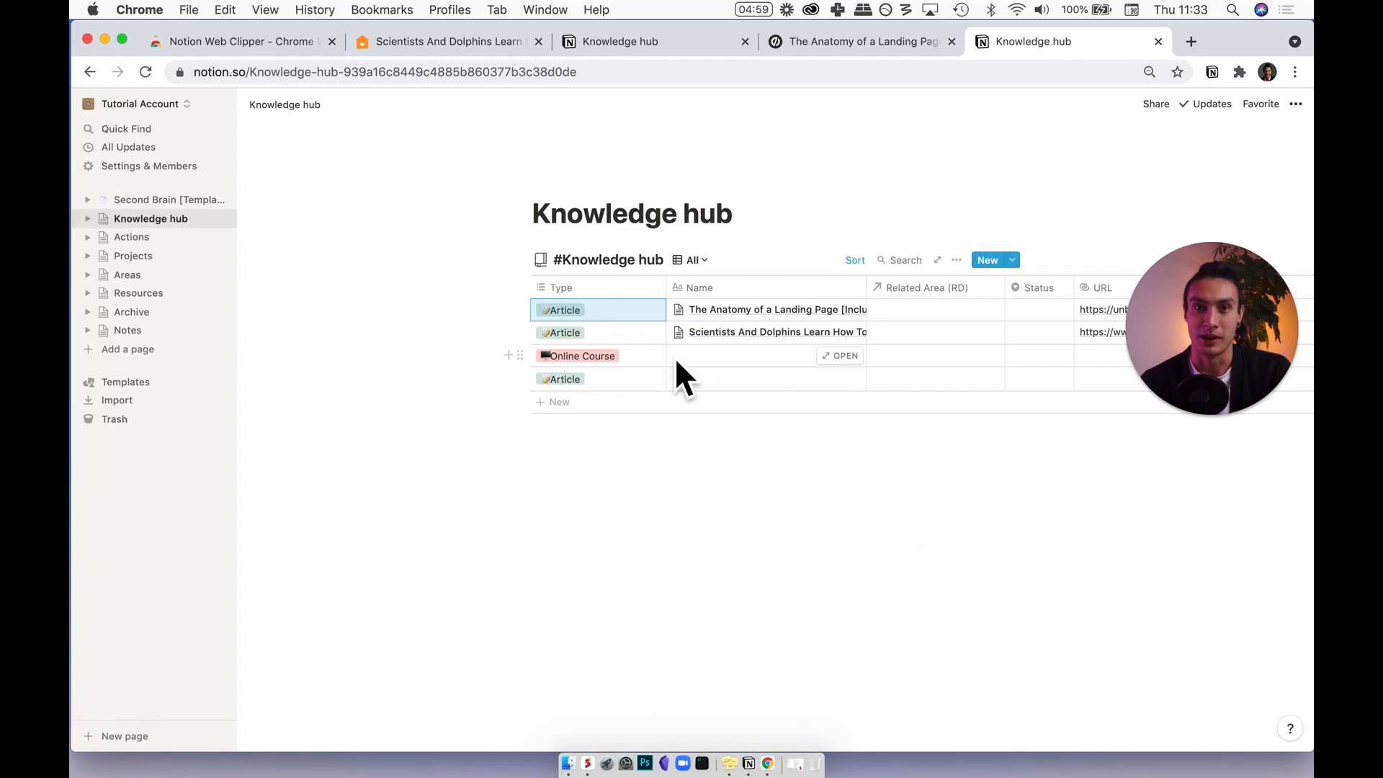
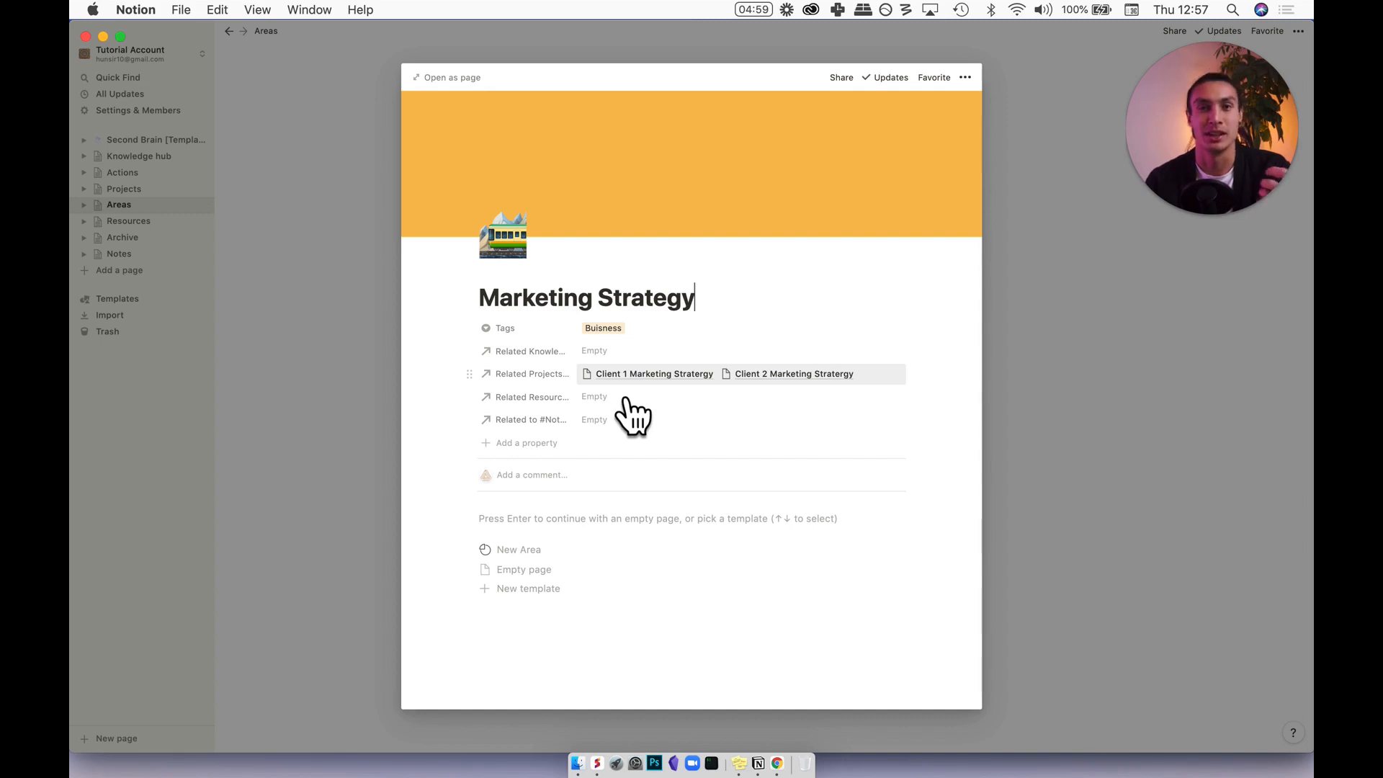
In the Notion desktop app, open the Marketing Strategy area as a full page and apply the New Area template.
click(446, 77)
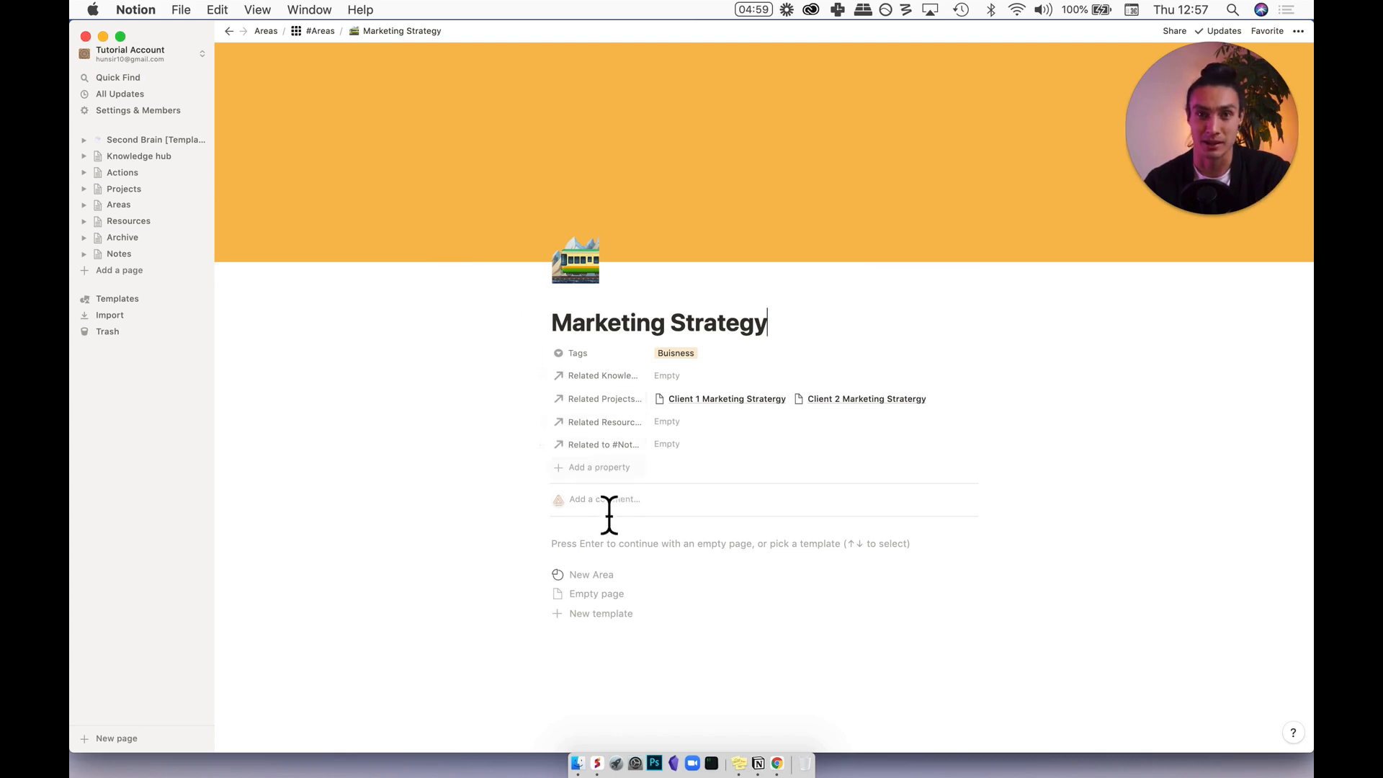
click(629, 581)
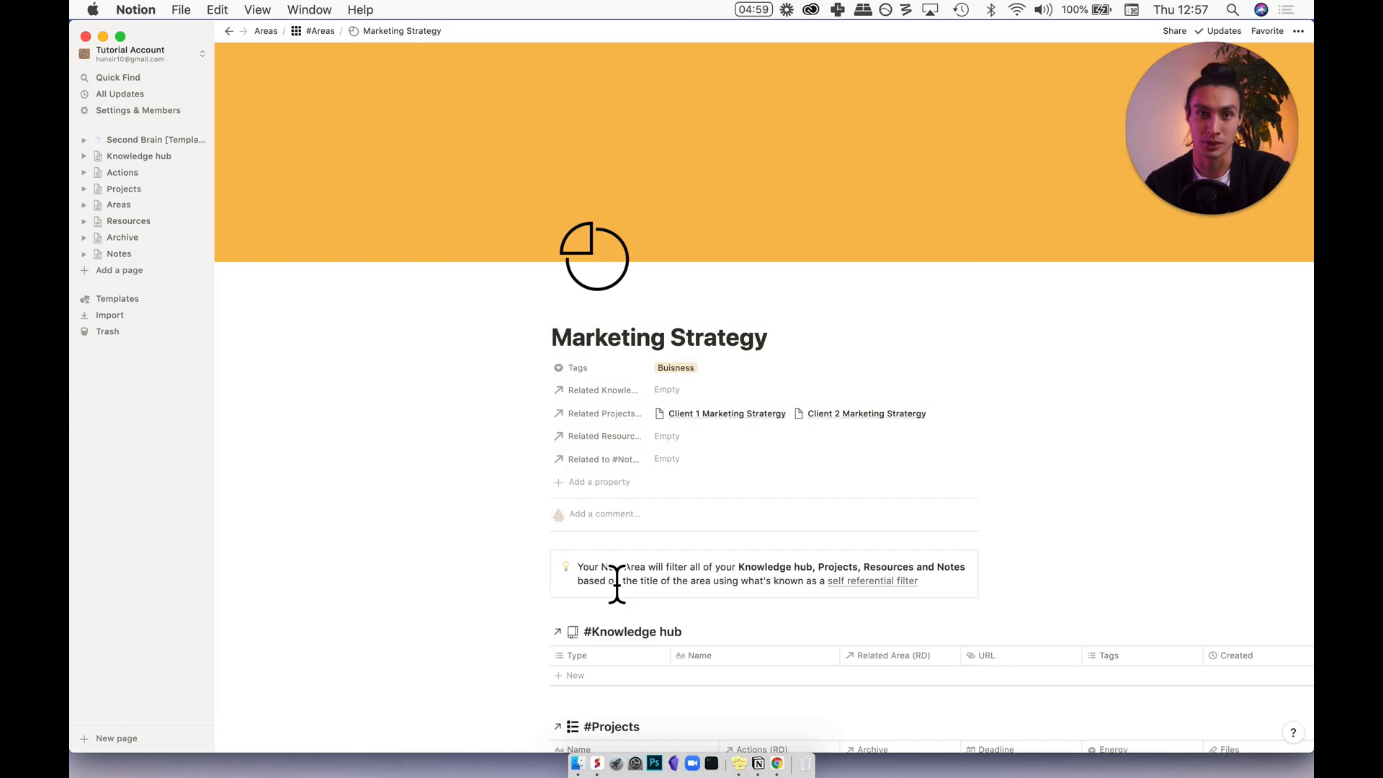
scroll(618, 584, down, 3)
scroll(617, 583, down, 5)
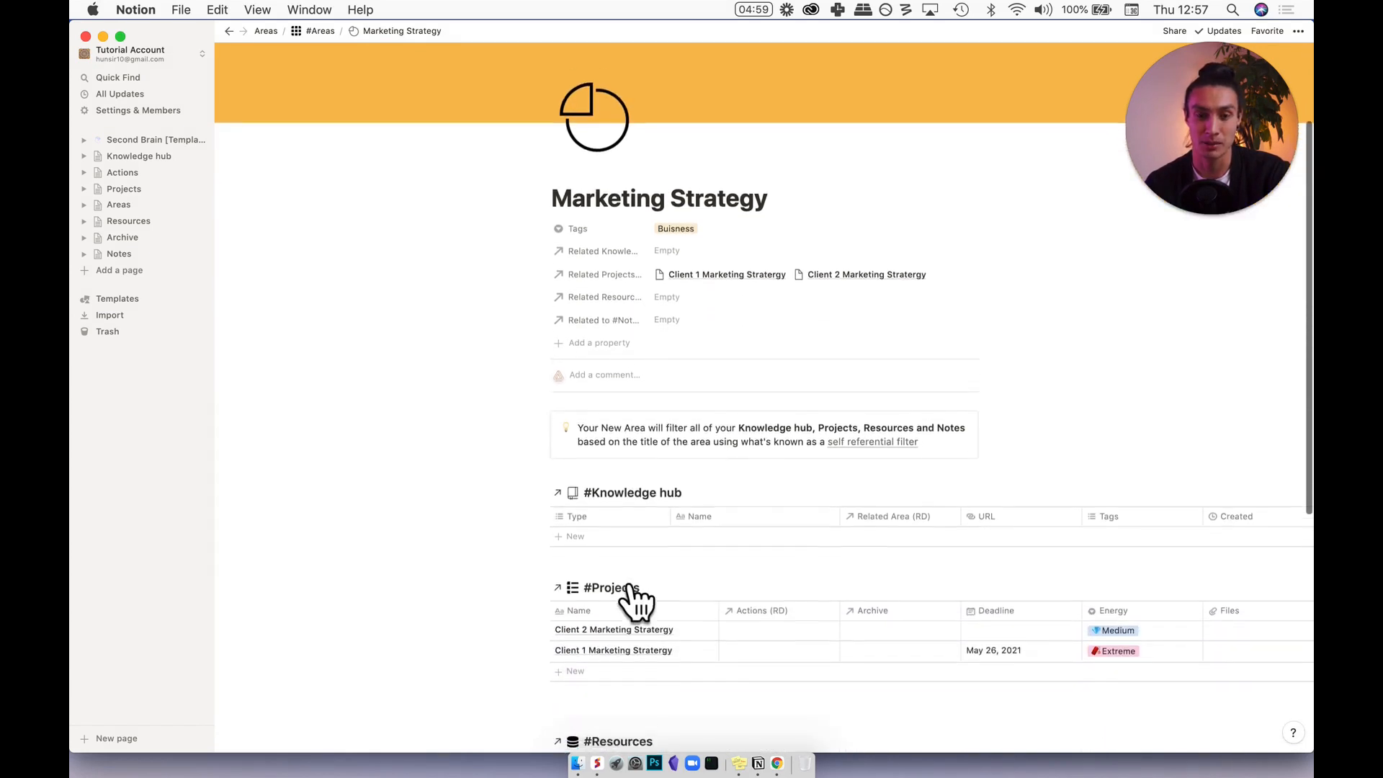
Review the linked databases on the Marketing Strategy page, including the Related Areas column of #Projects.
scroll(637, 602, up, 2)
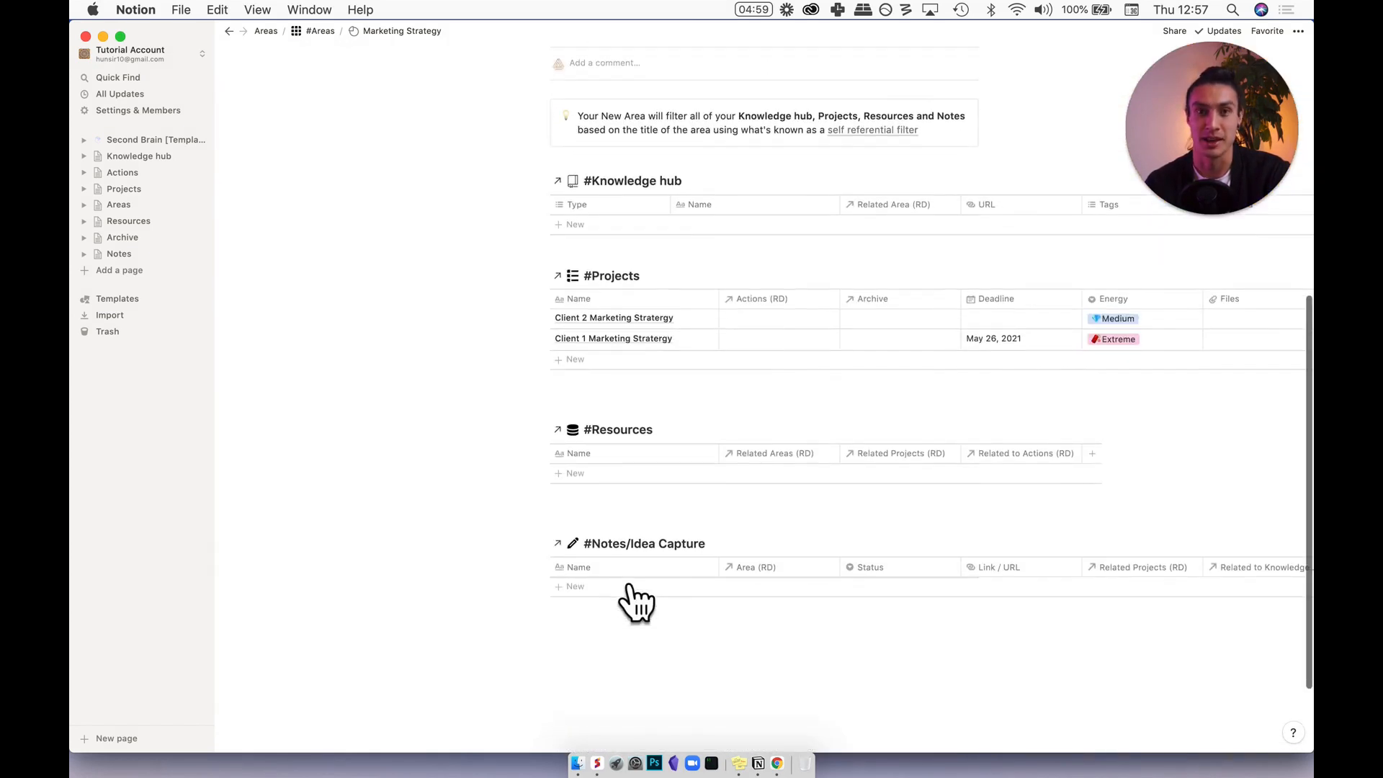
scroll(630, 589, up, 4)
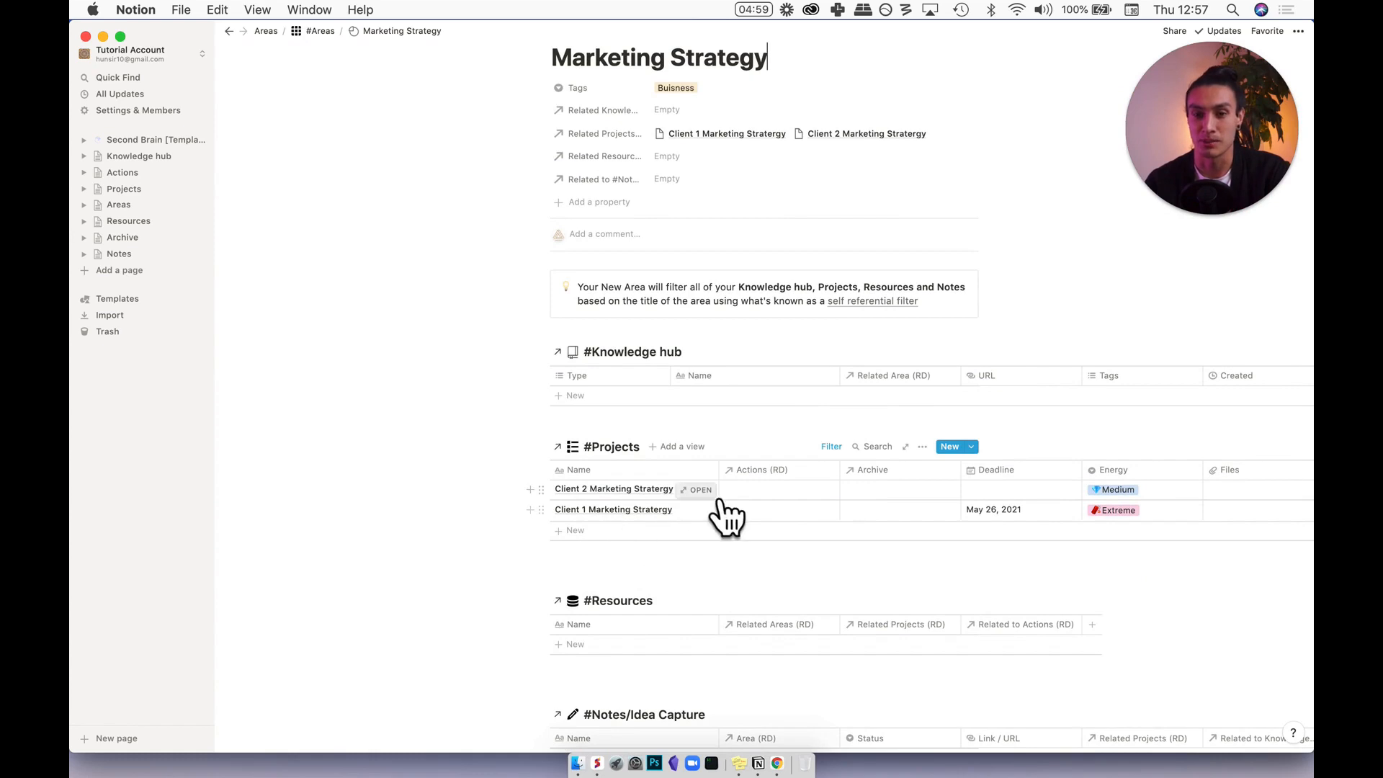
scroll(711, 503, right, 5)
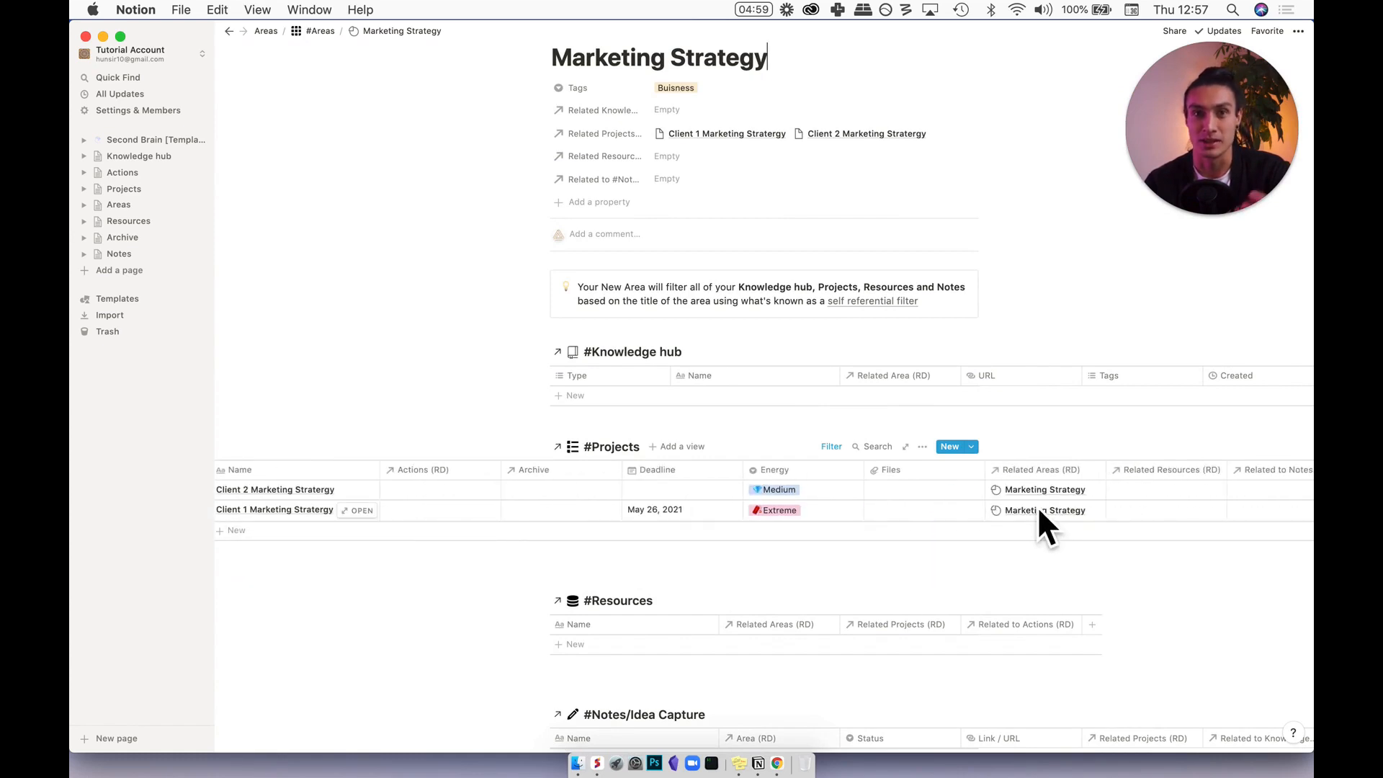
scroll(1039, 511, left, 5)
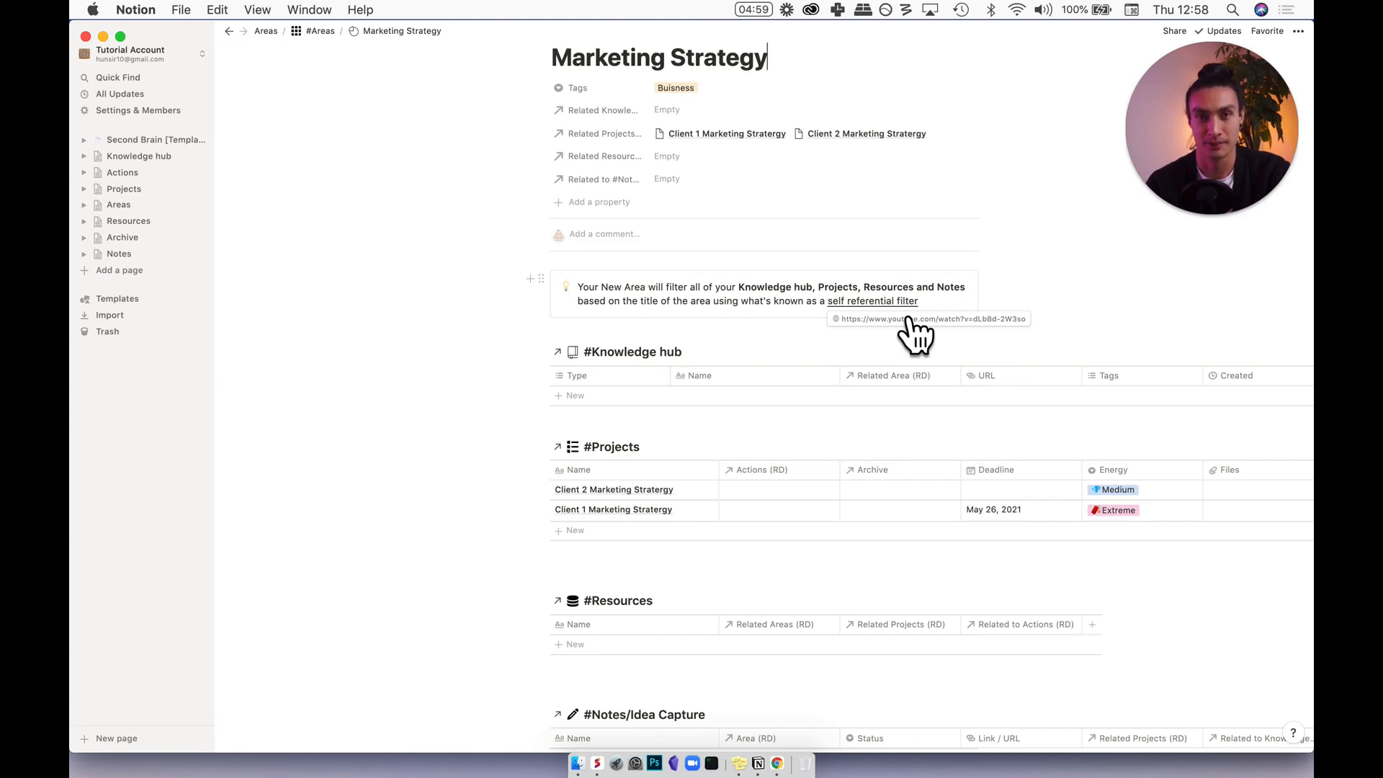
Add a "MArketing plan [template]" entry to the #Resources table and relate it to the Marketing Strategy area.
click(160, 225)
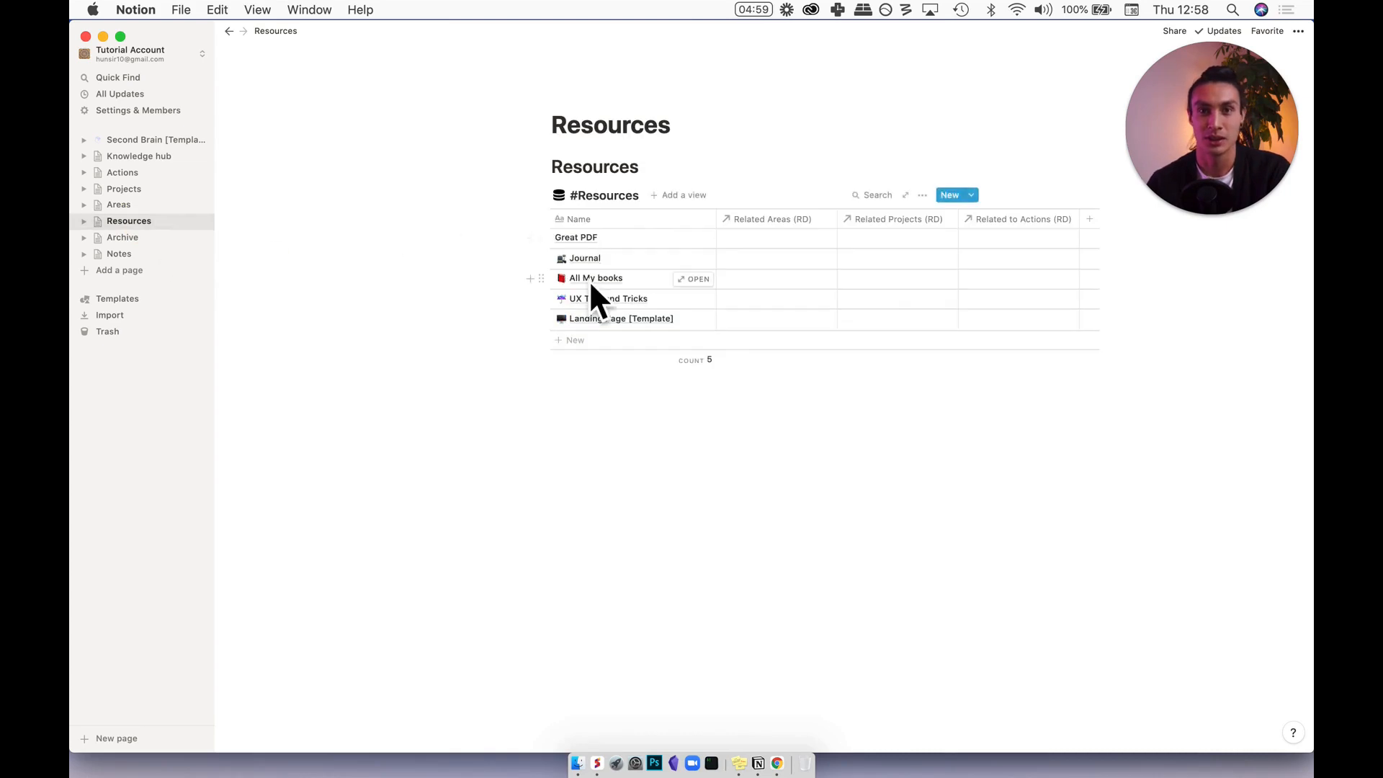
click(624, 342)
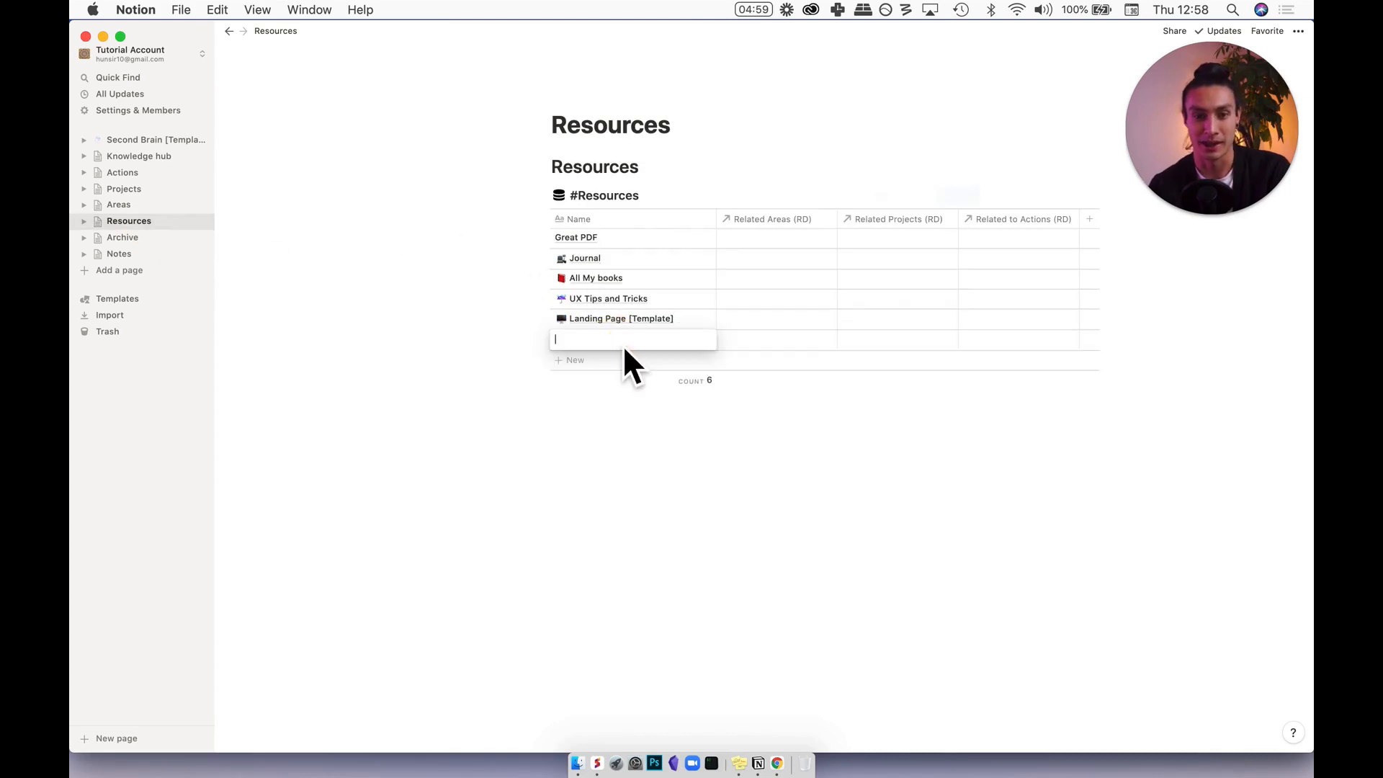
text(MArketing plan [template])
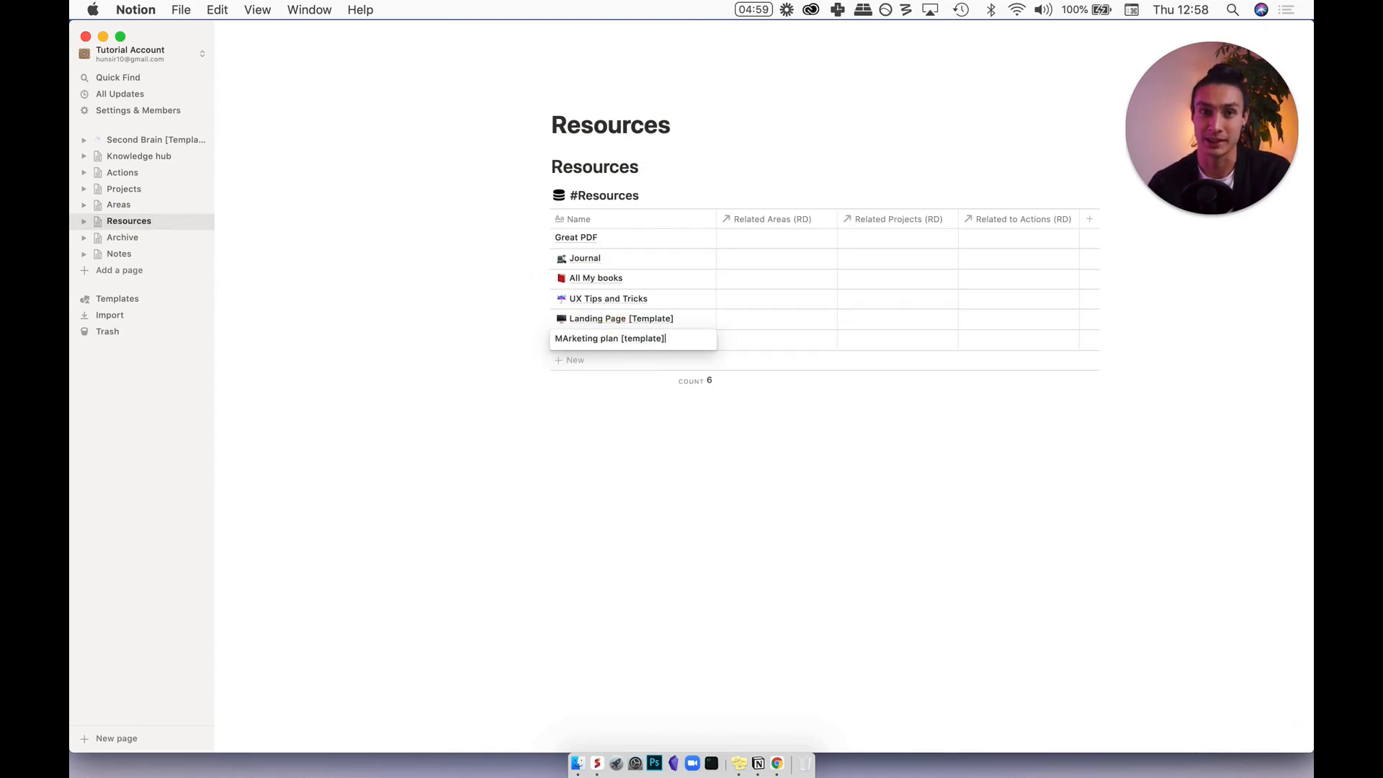
click(758, 343)
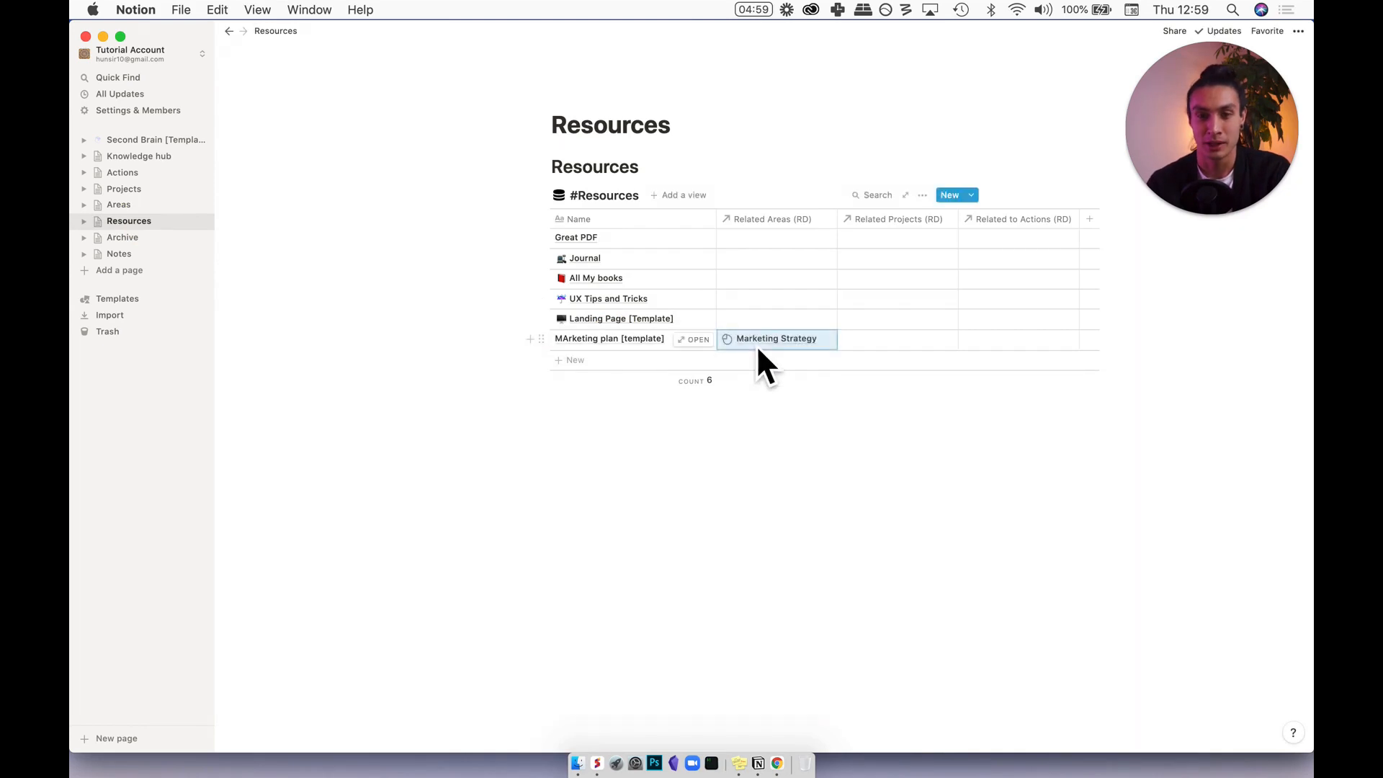
Open the Marketing Strategy area from the new resource's relation, check its linked databases, and show it as a full page.
click(758, 346)
click(776, 381)
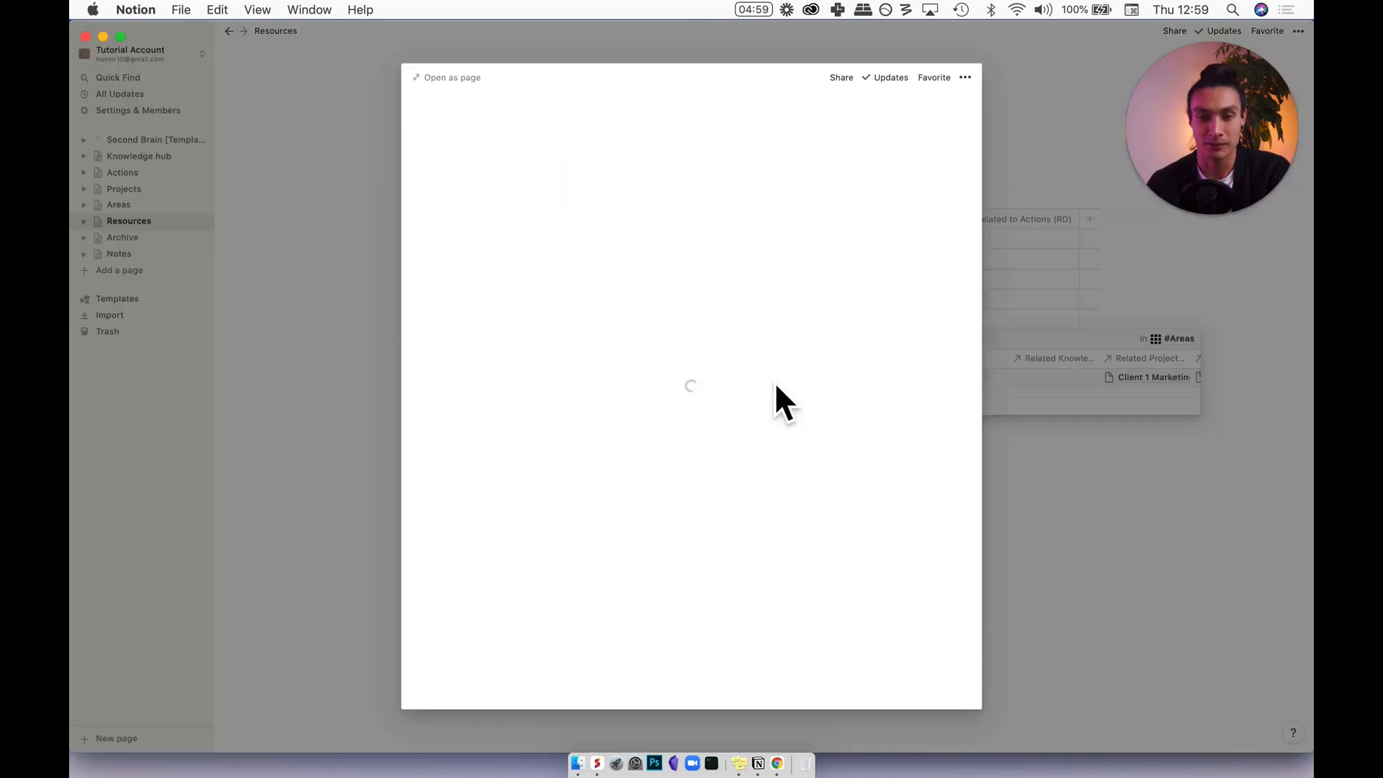
scroll(750, 433, down, 5)
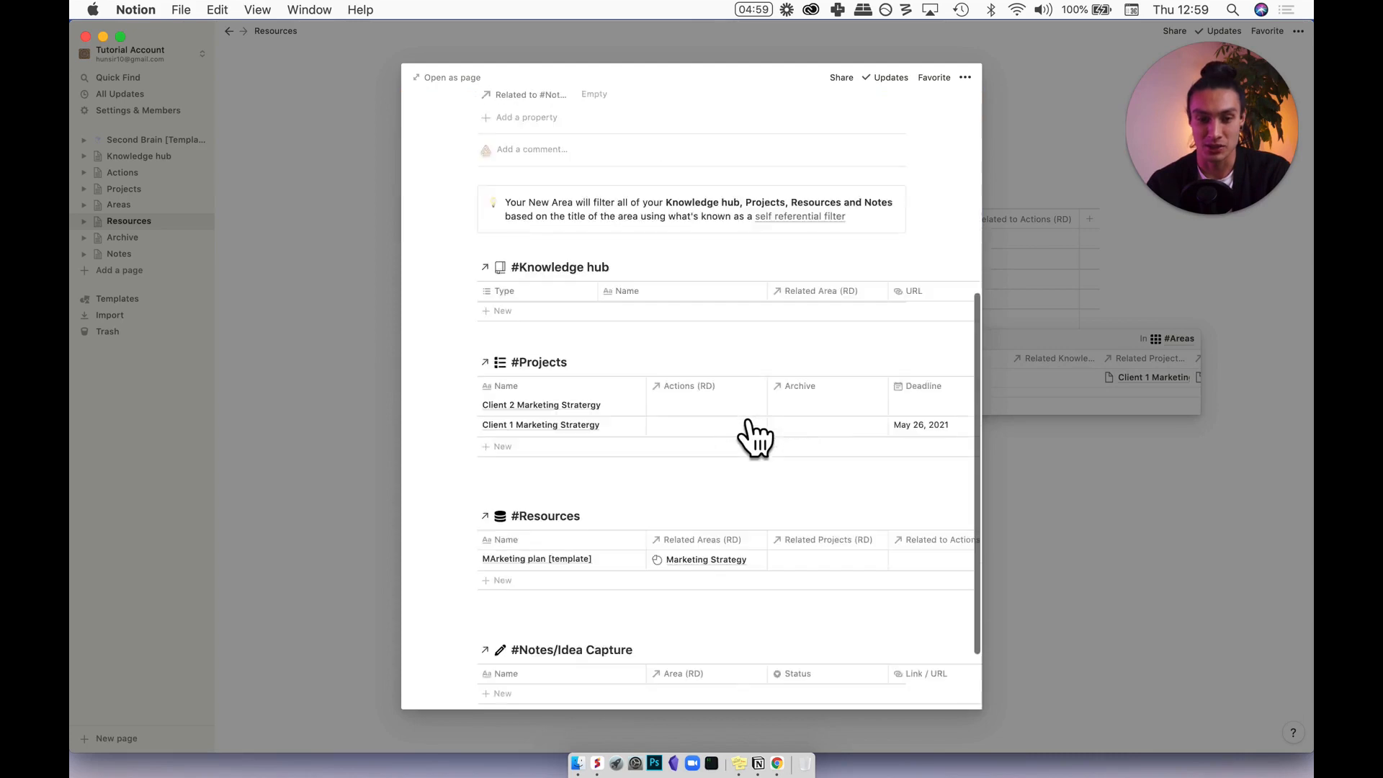
scroll(750, 433, down, 1)
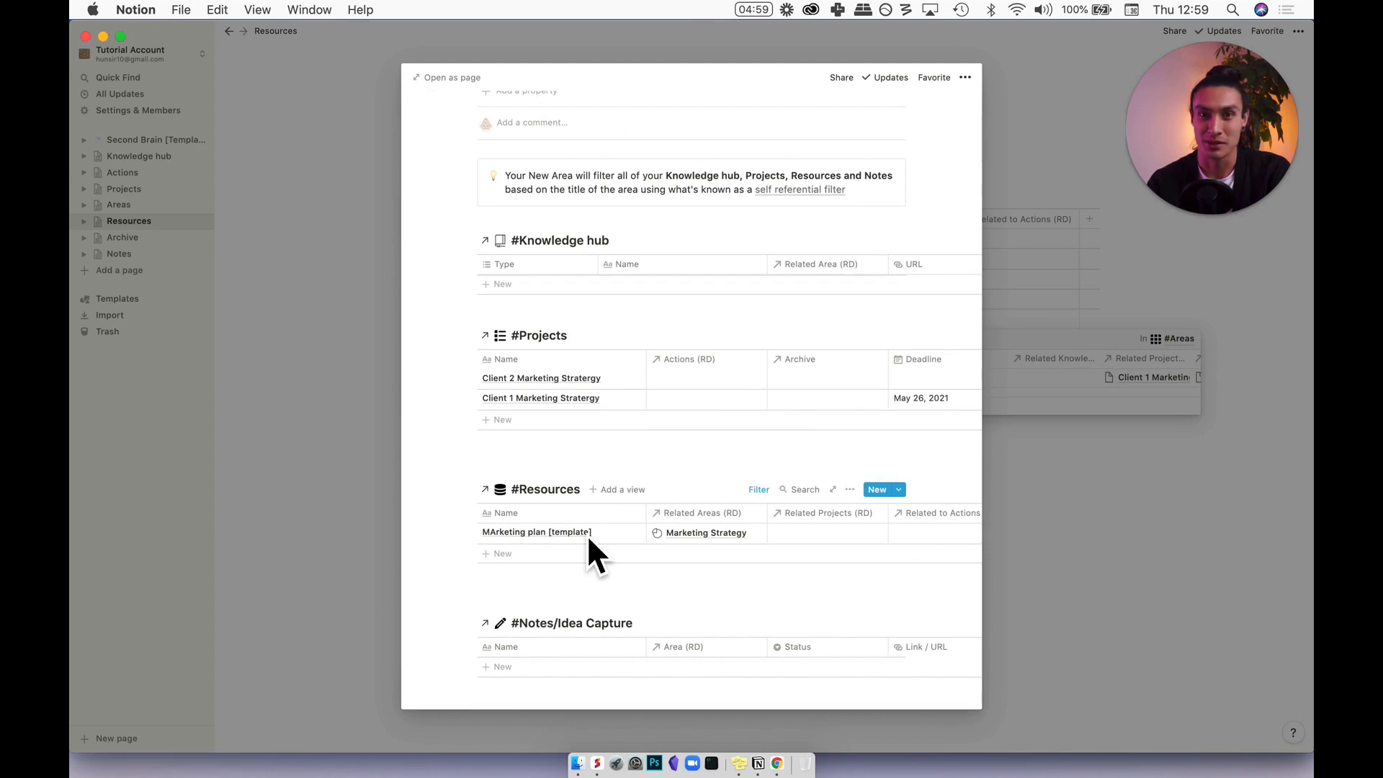
scroll(586, 535, up, 10)
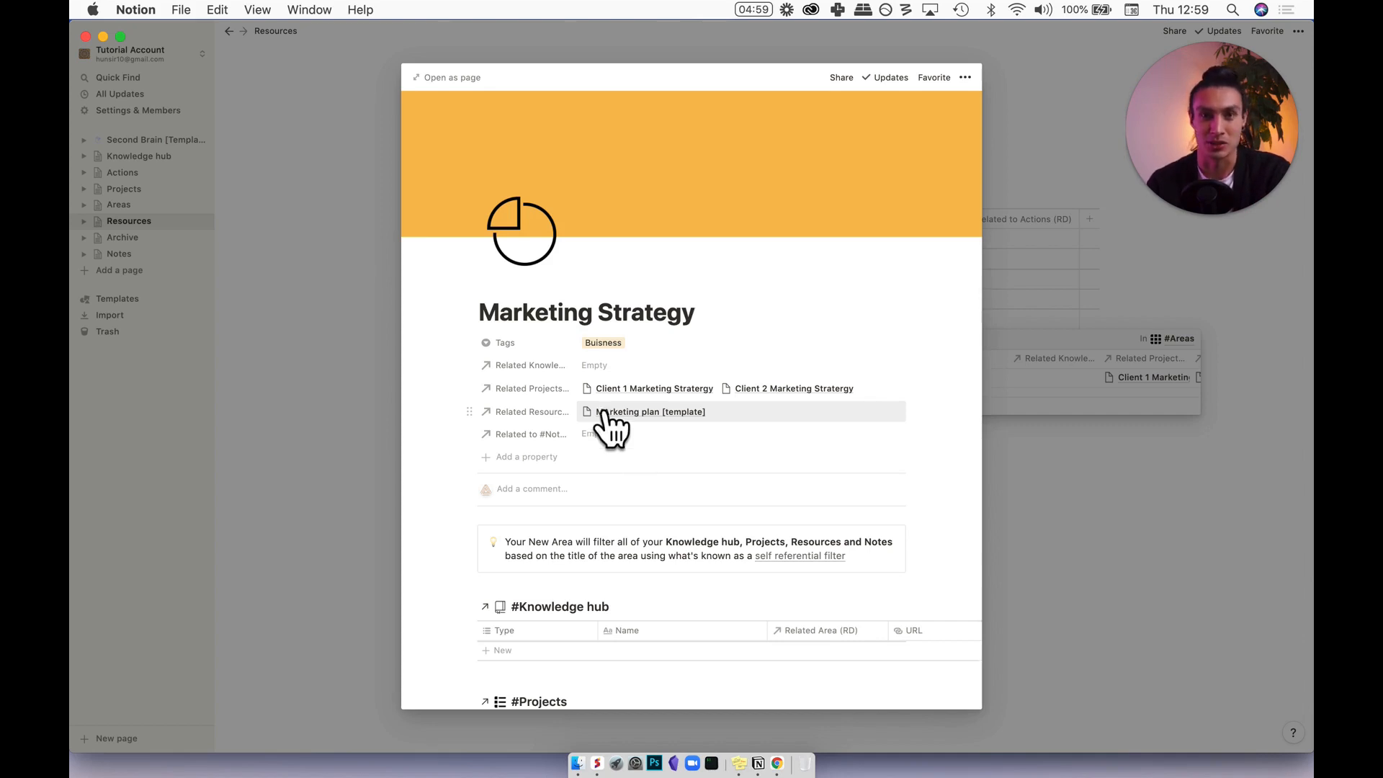
click(446, 77)
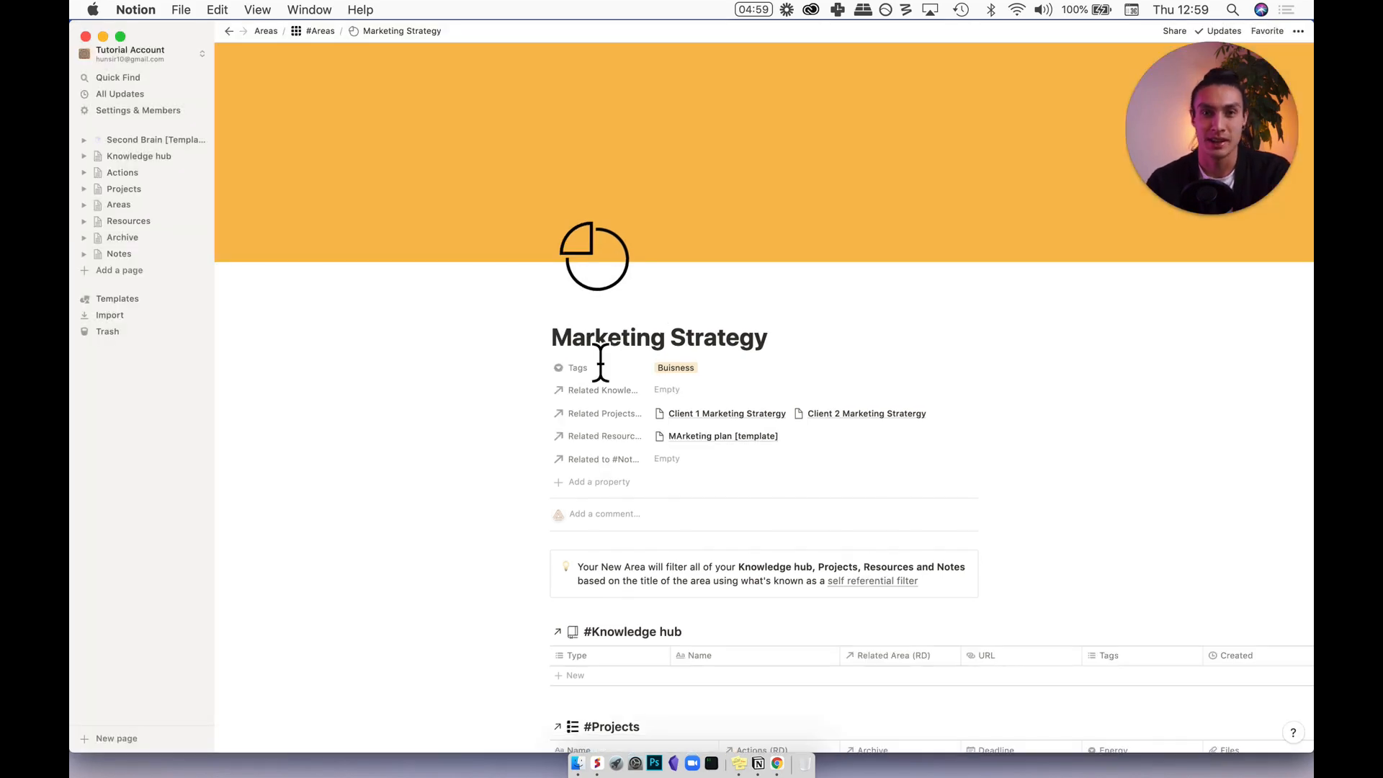
scroll(655, 414, down, 1)
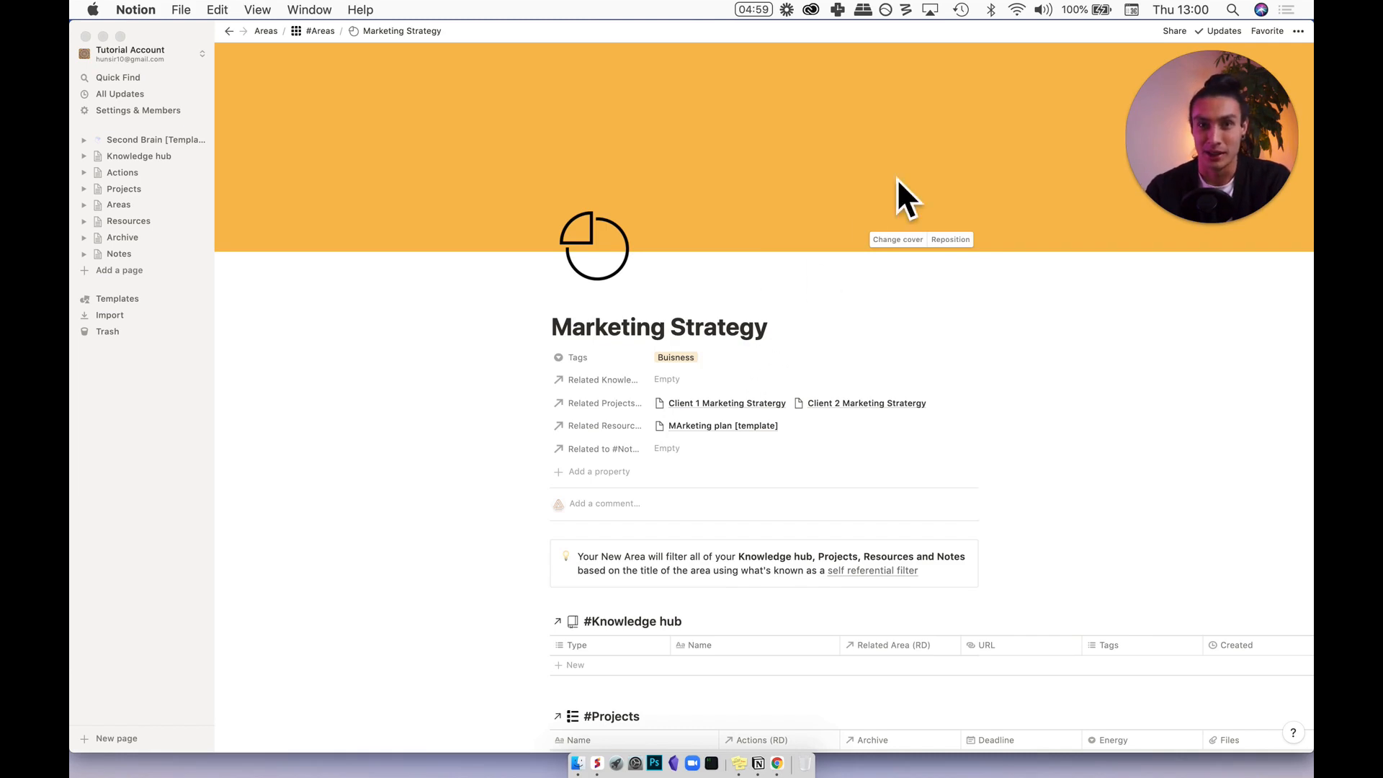
Turn on full width for the Marketing Strategy page.
click(1300, 33)
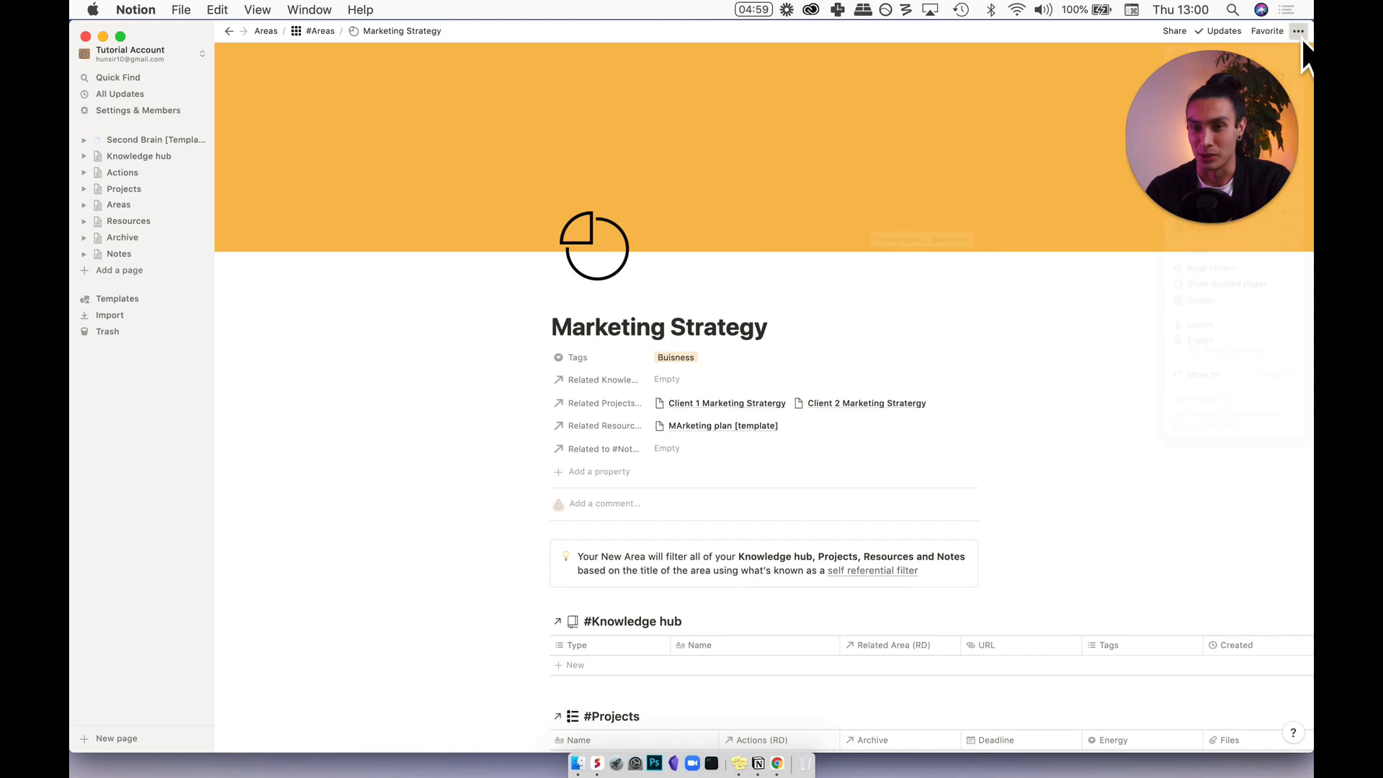
click(1299, 32)
drag(1217, 160, 1227, 524)
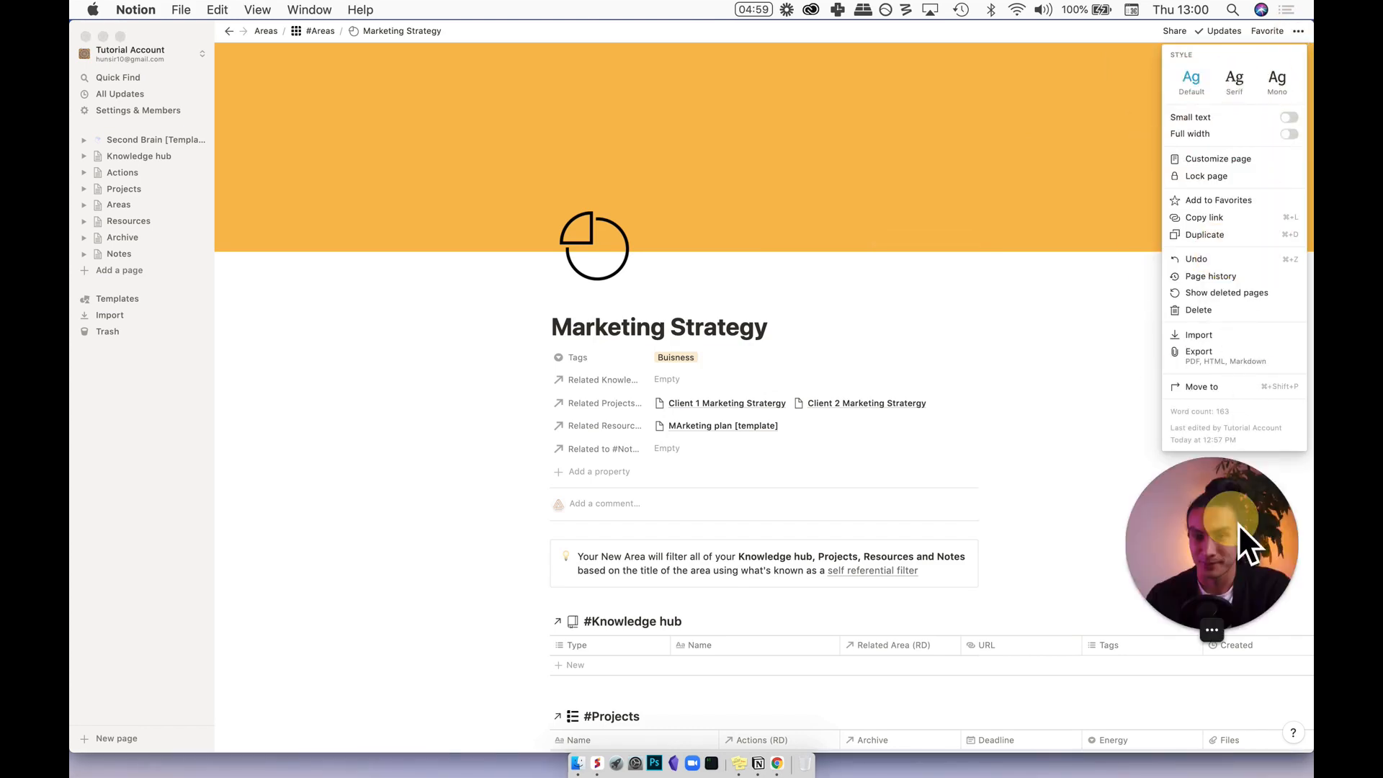
click(1290, 132)
click(1290, 134)
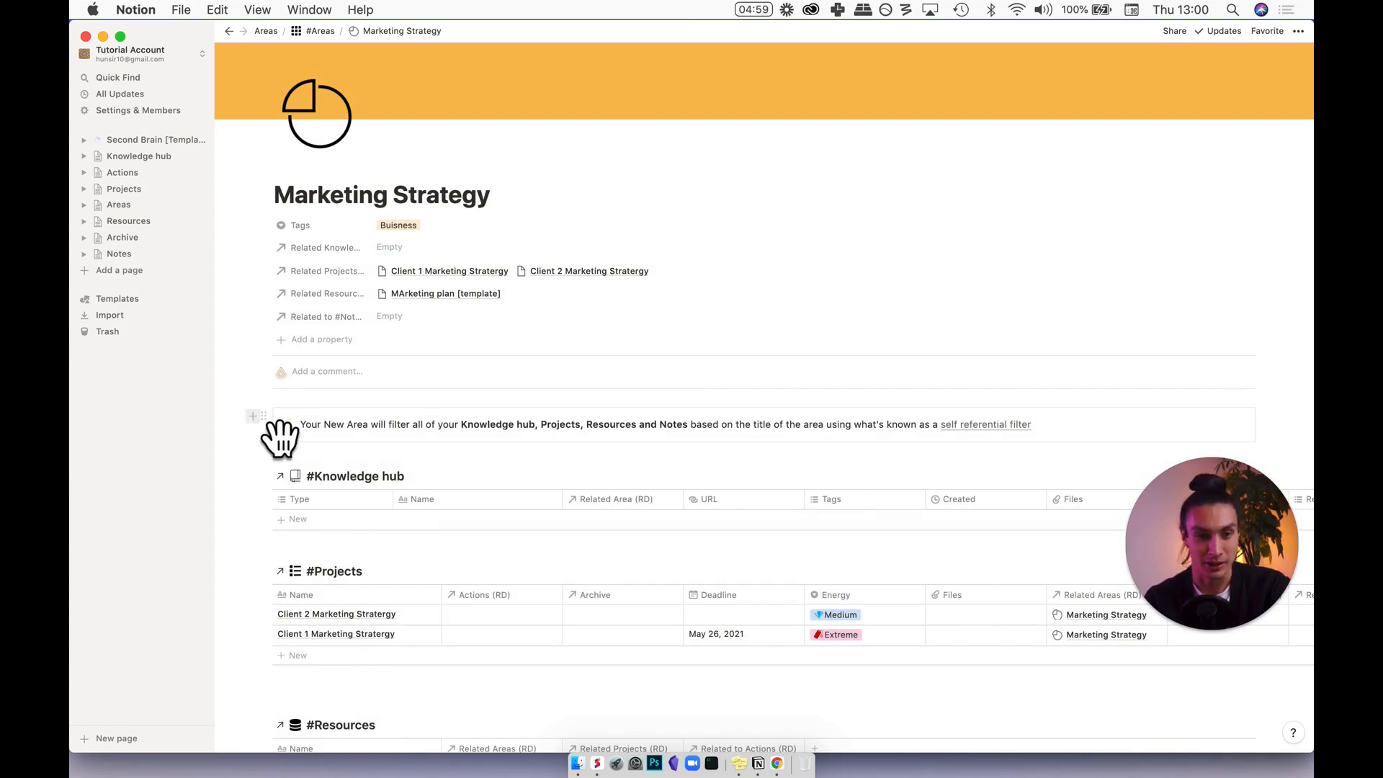
Insert an inline gallery database below the callout and title it Team.
click(330, 465)
text(/gal)
key(Return)
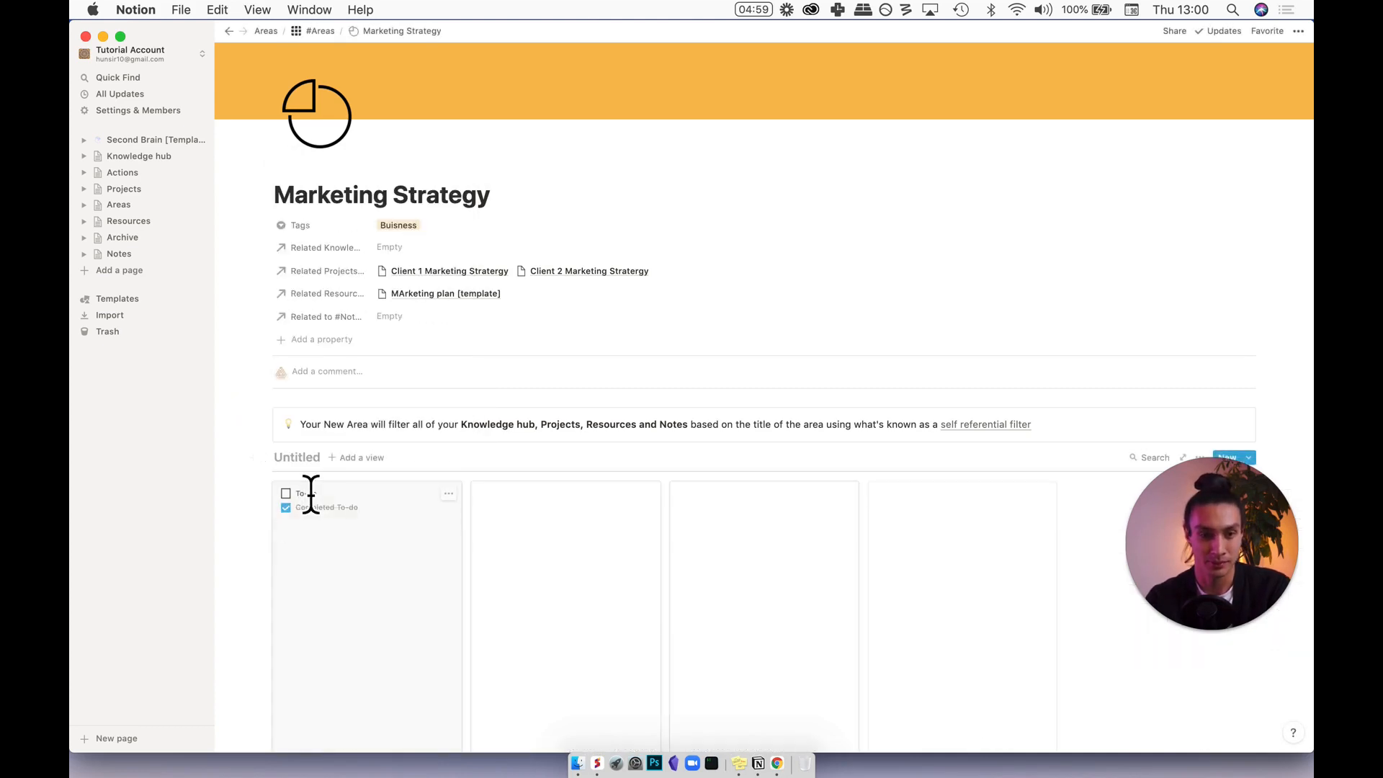
text(Team)
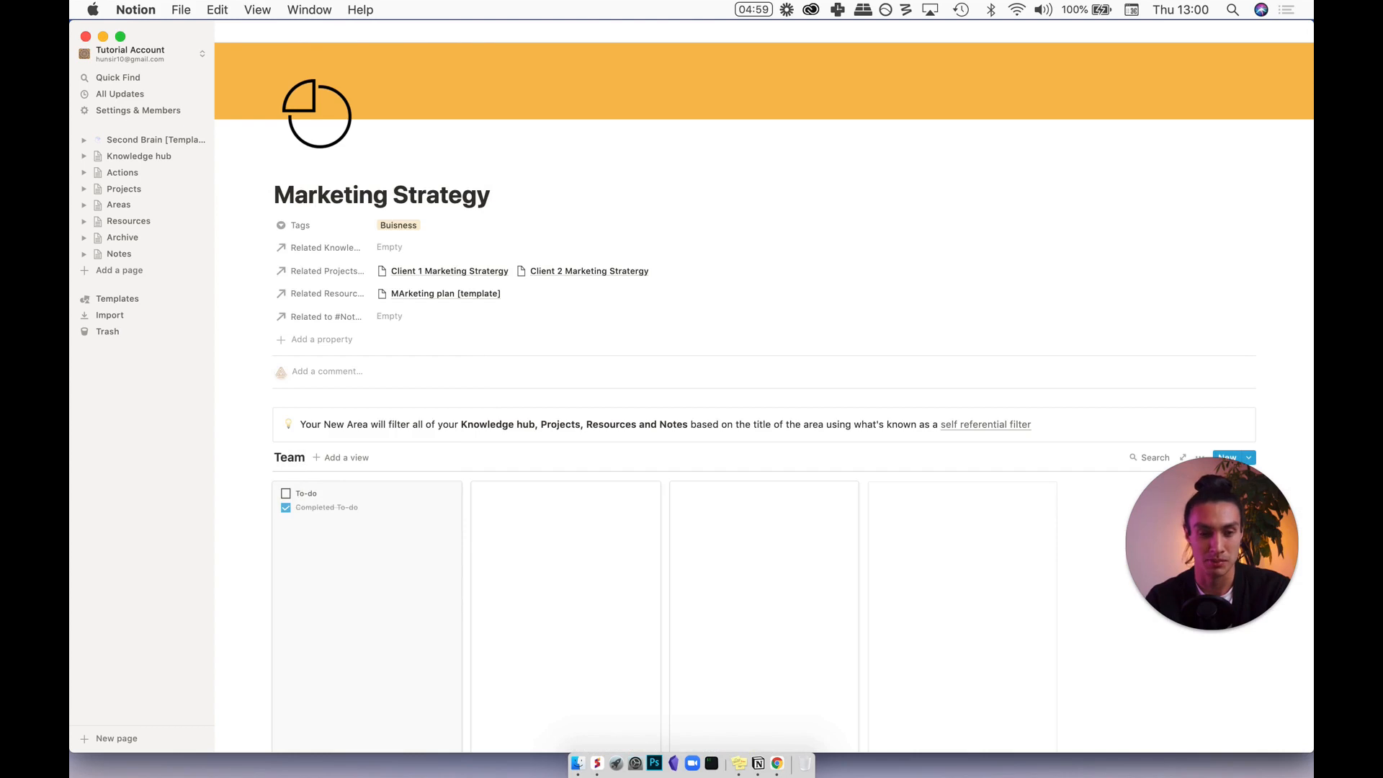
Give the Team gallery's three pages portrait covers from an Unsplash search for "user".
scroll(559, 632, down, 2)
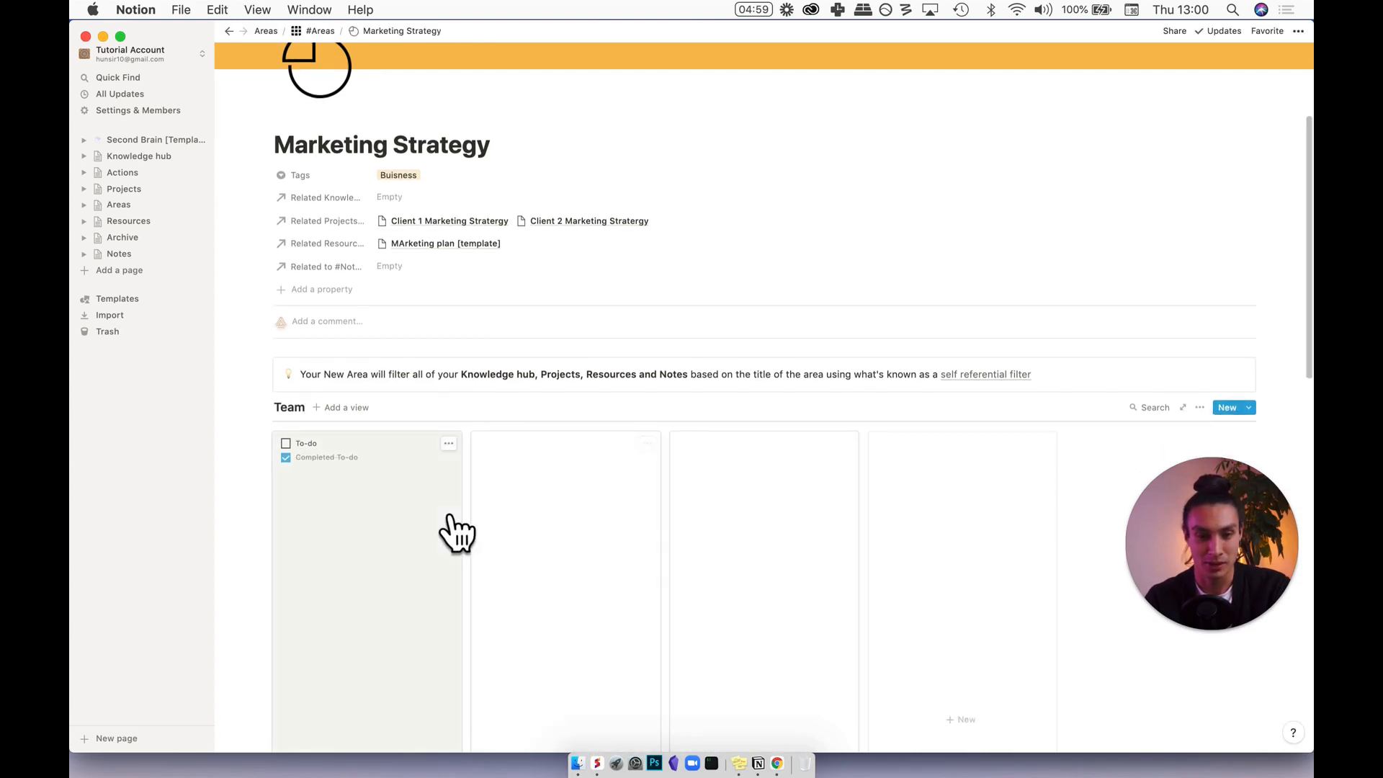
scroll(442, 515, down, 2)
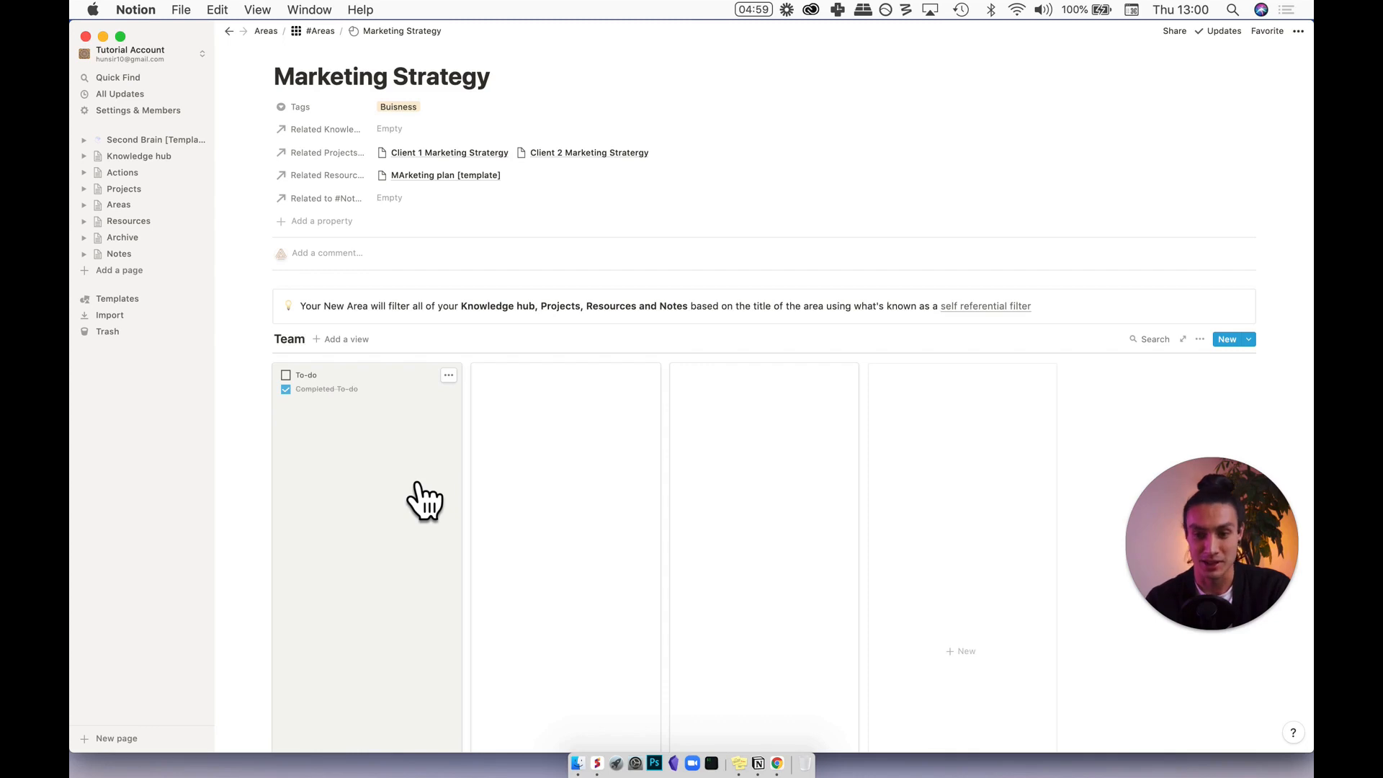
scroll(418, 486, down, 2)
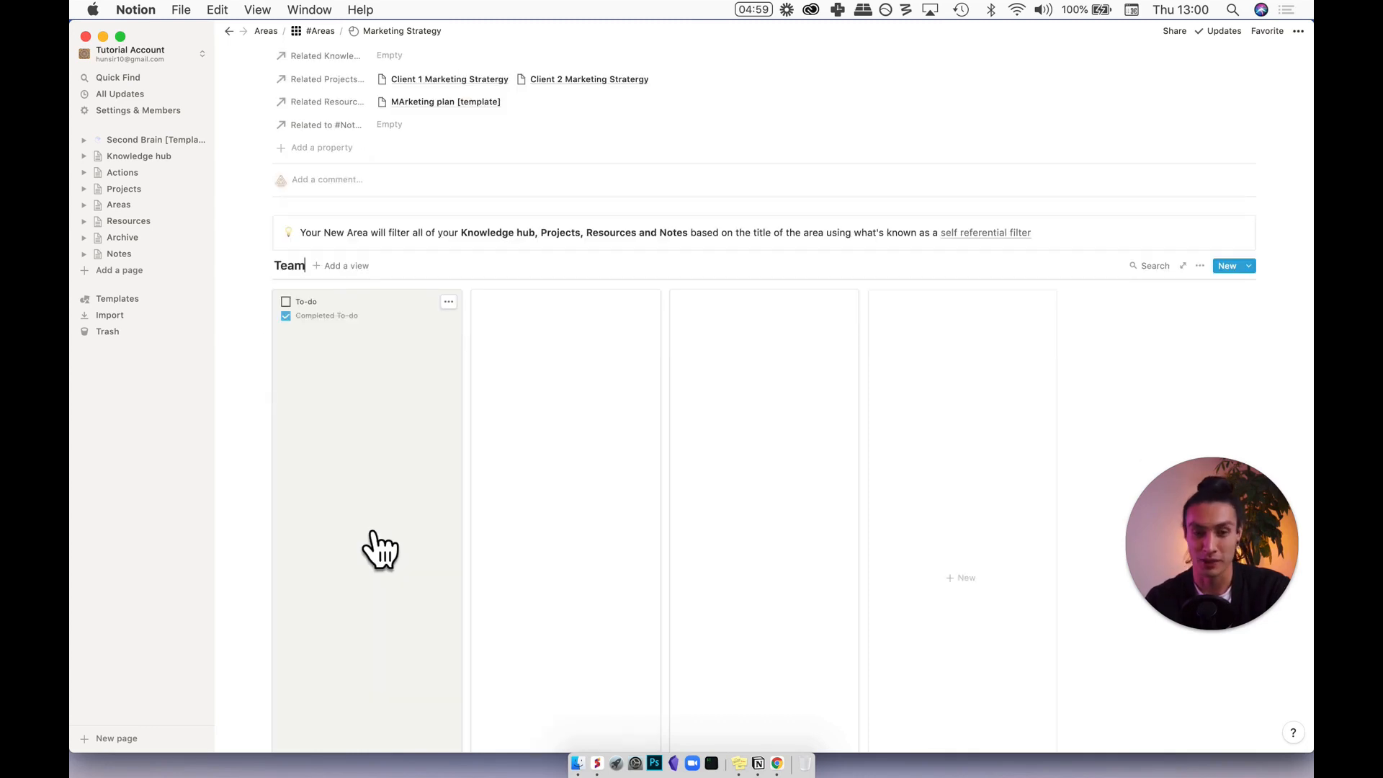
click(378, 479)
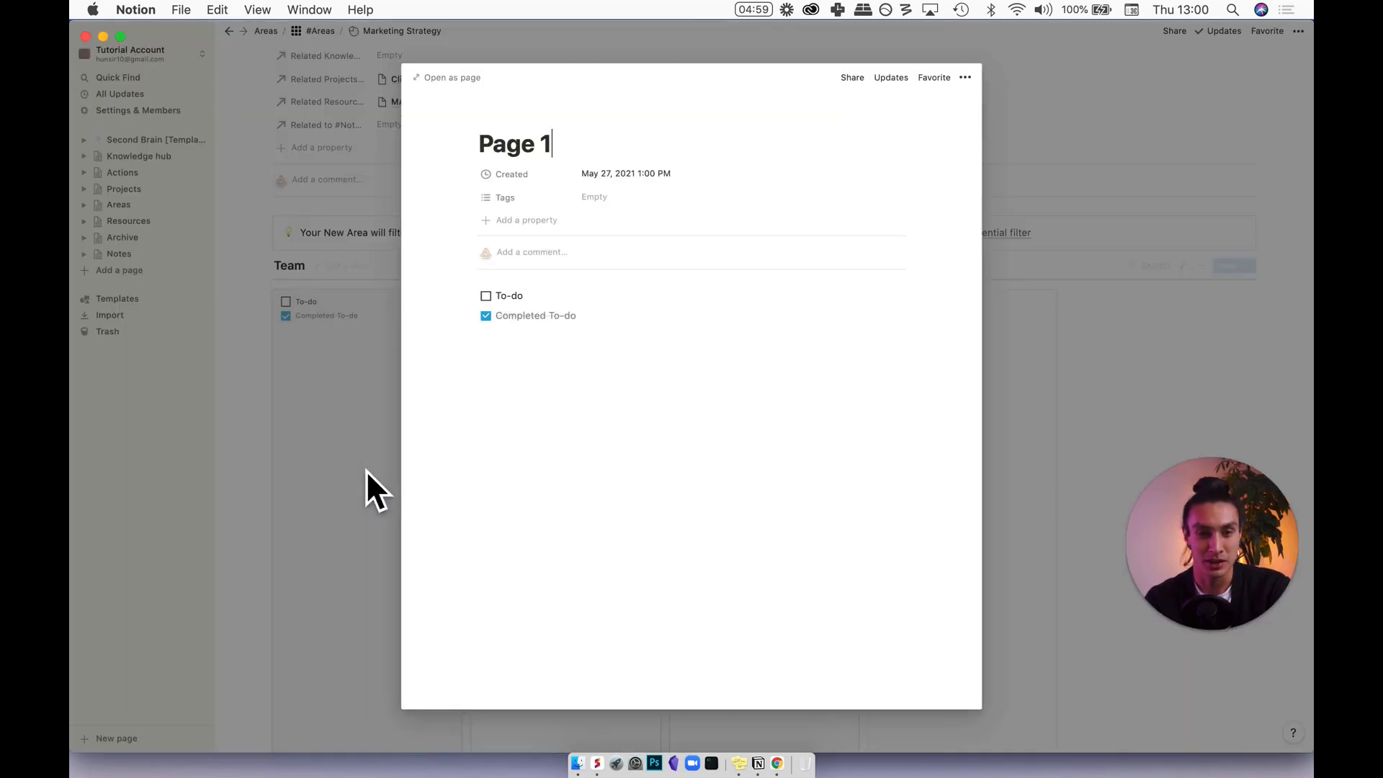
click(565, 121)
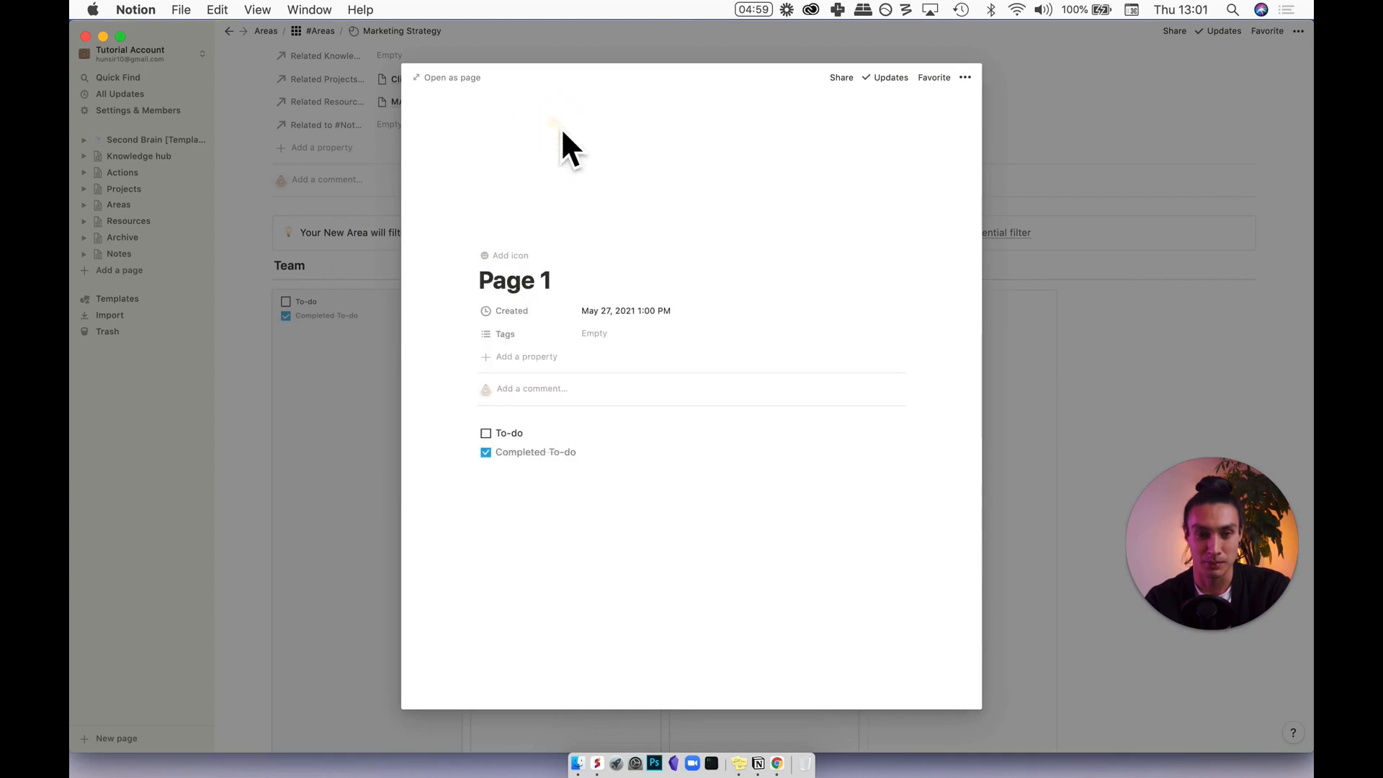
click(793, 247)
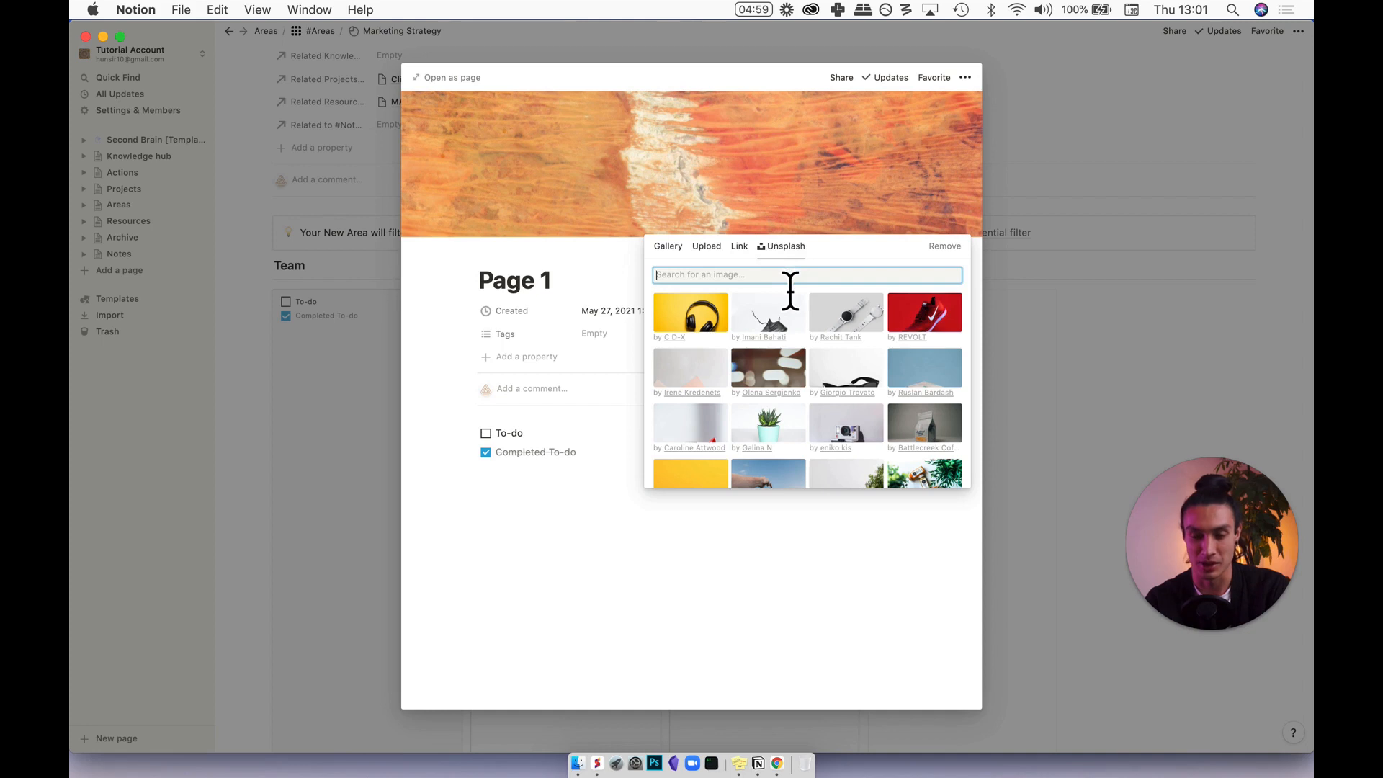
text(user)
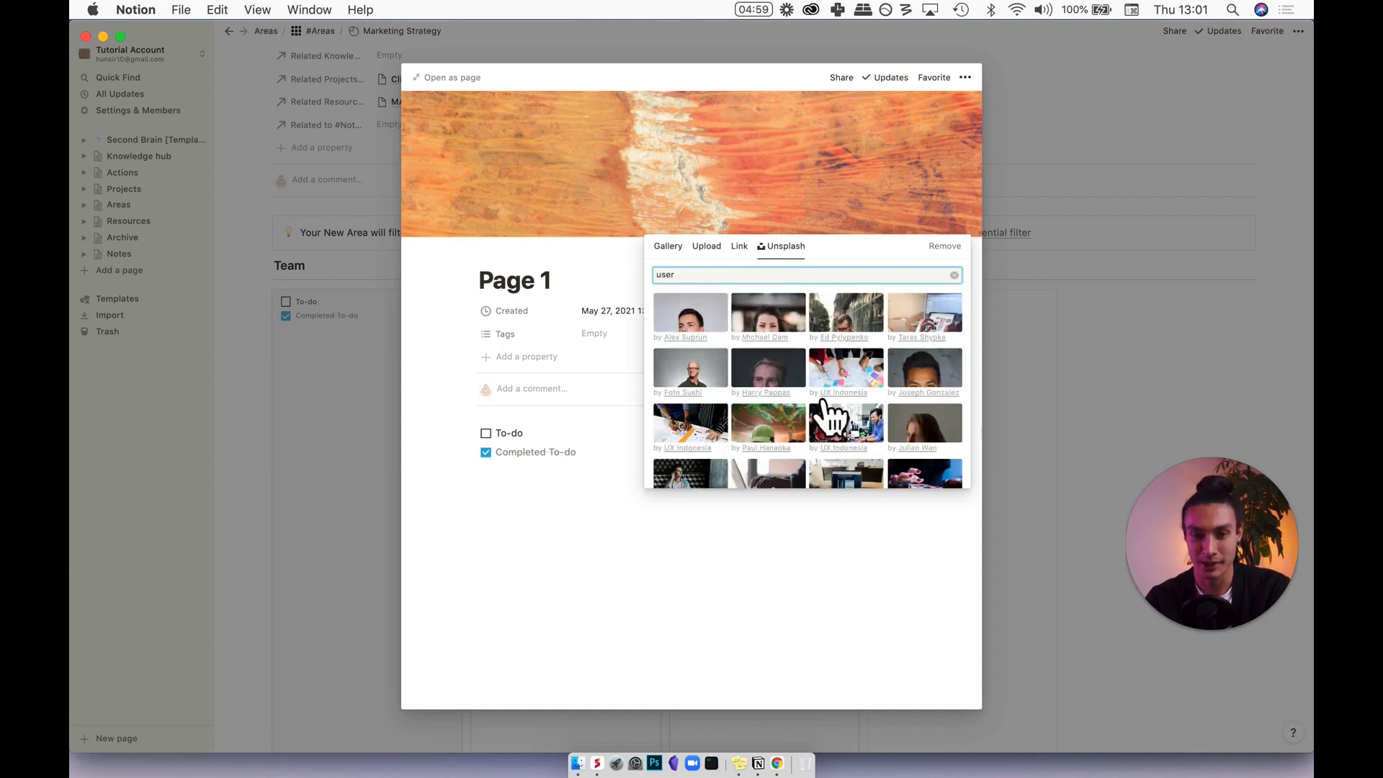
click(921, 378)
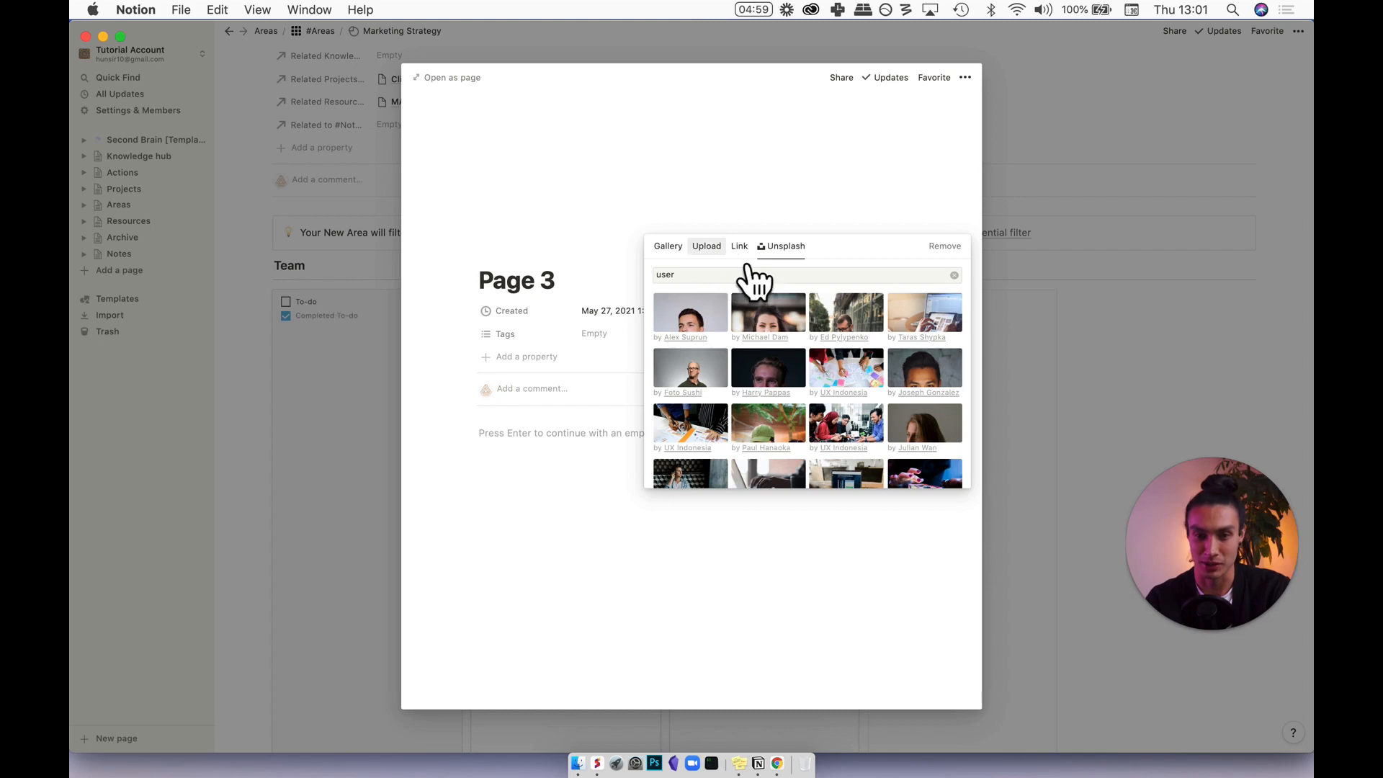
click(1035, 376)
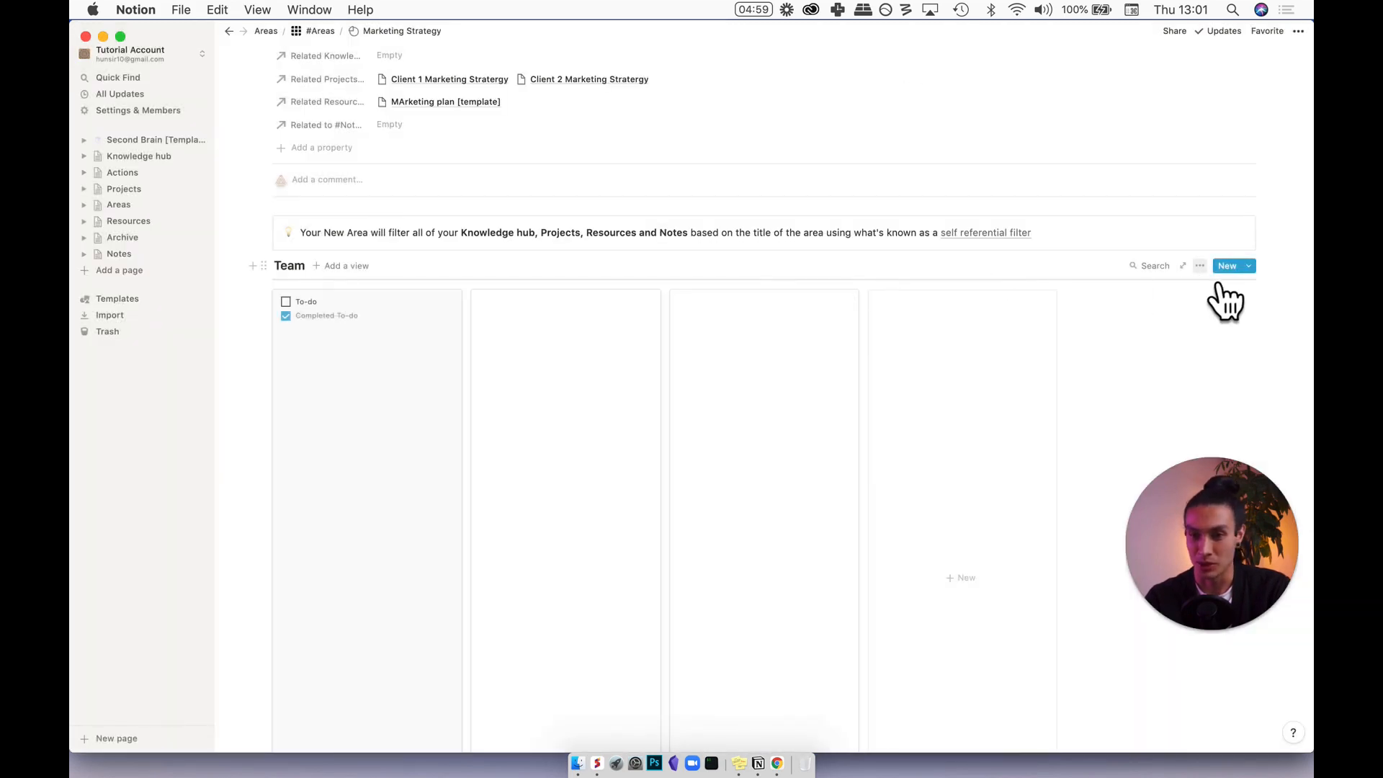
Set the Team gallery's card preview to Page cover and its card size to Small.
click(1200, 266)
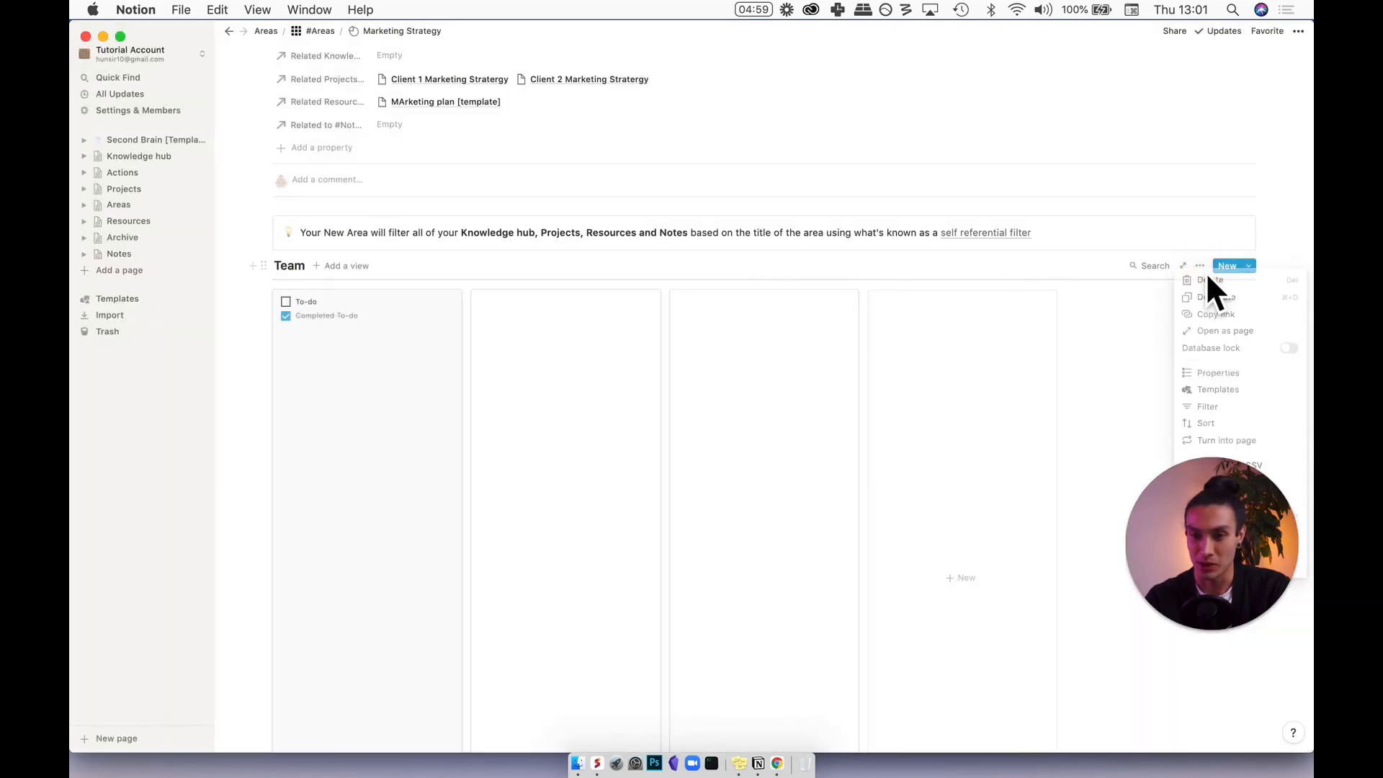
click(1222, 382)
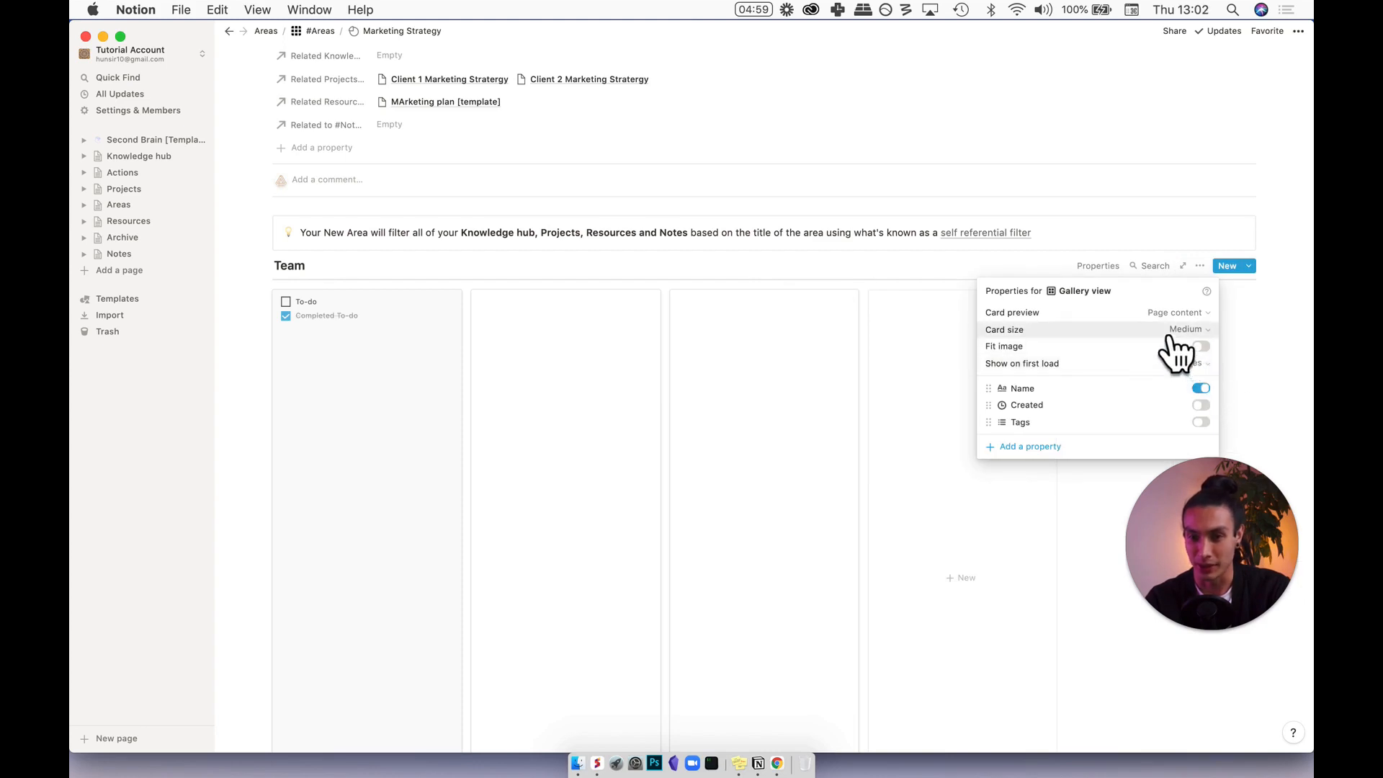
click(1147, 315)
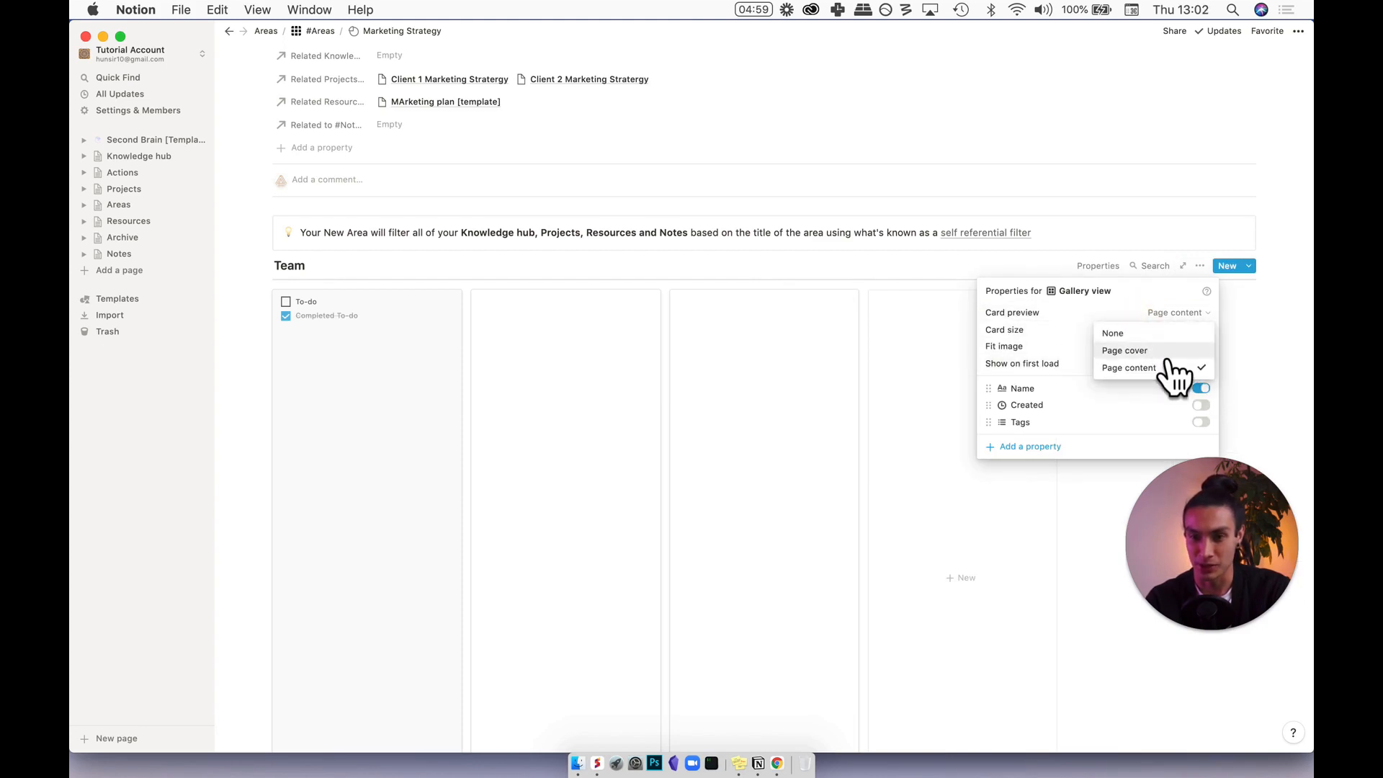
click(1166, 350)
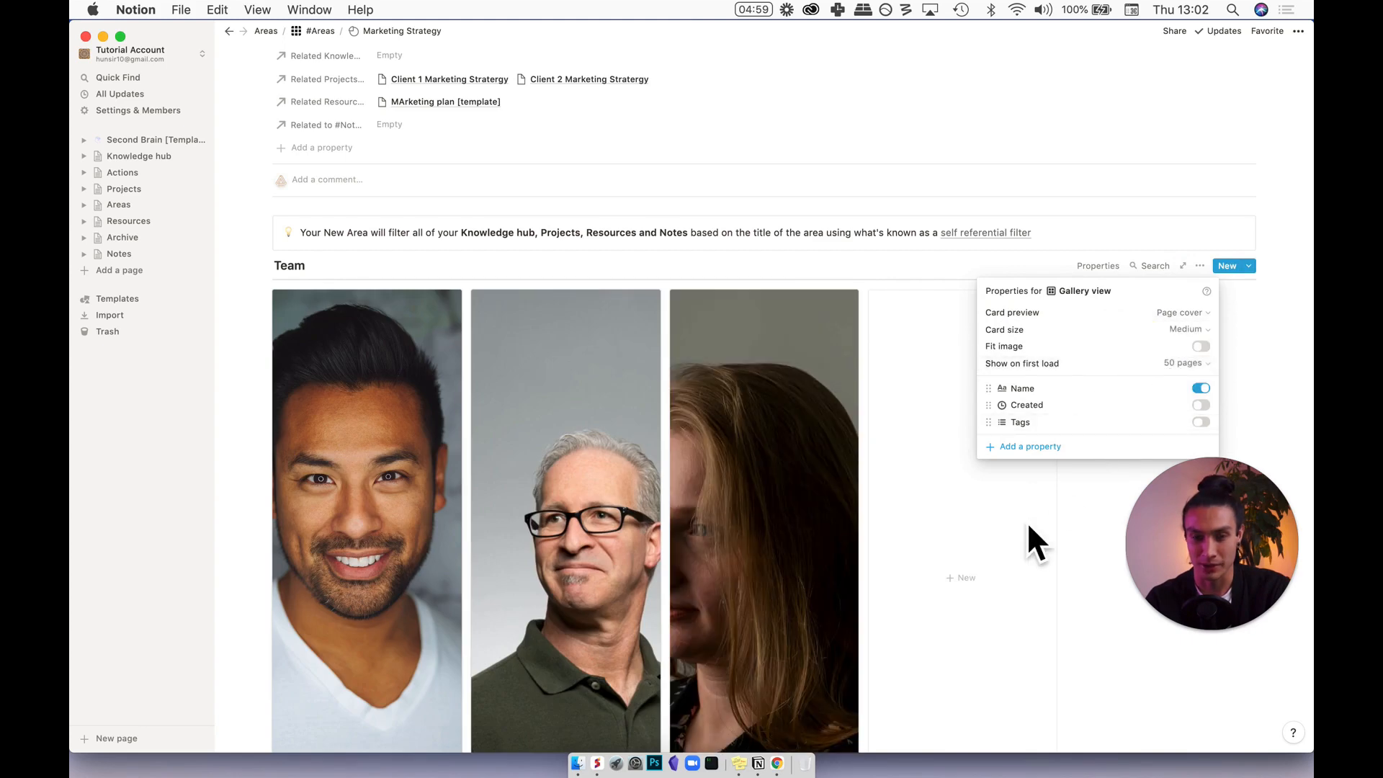
click(1139, 336)
click(1143, 350)
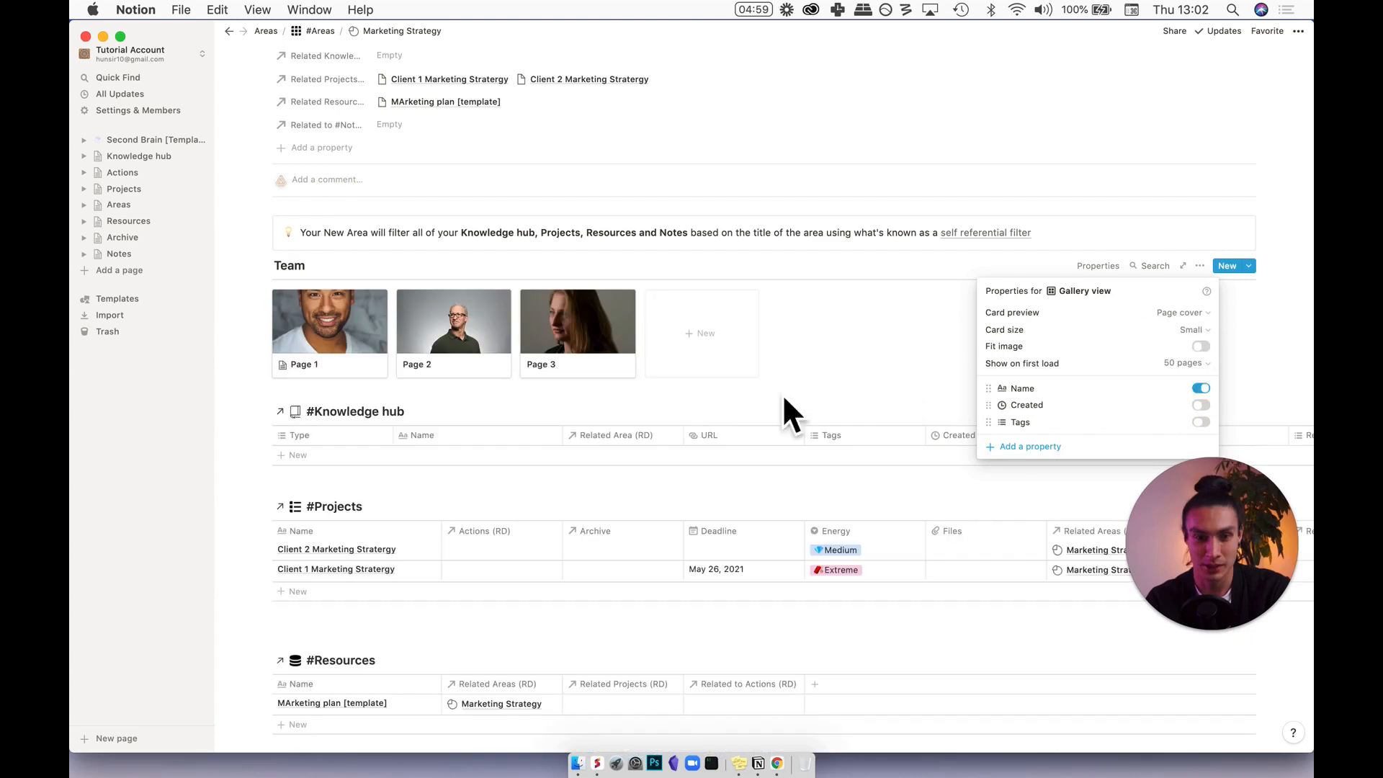
click(600, 418)
drag(1248, 527, 1256, 130)
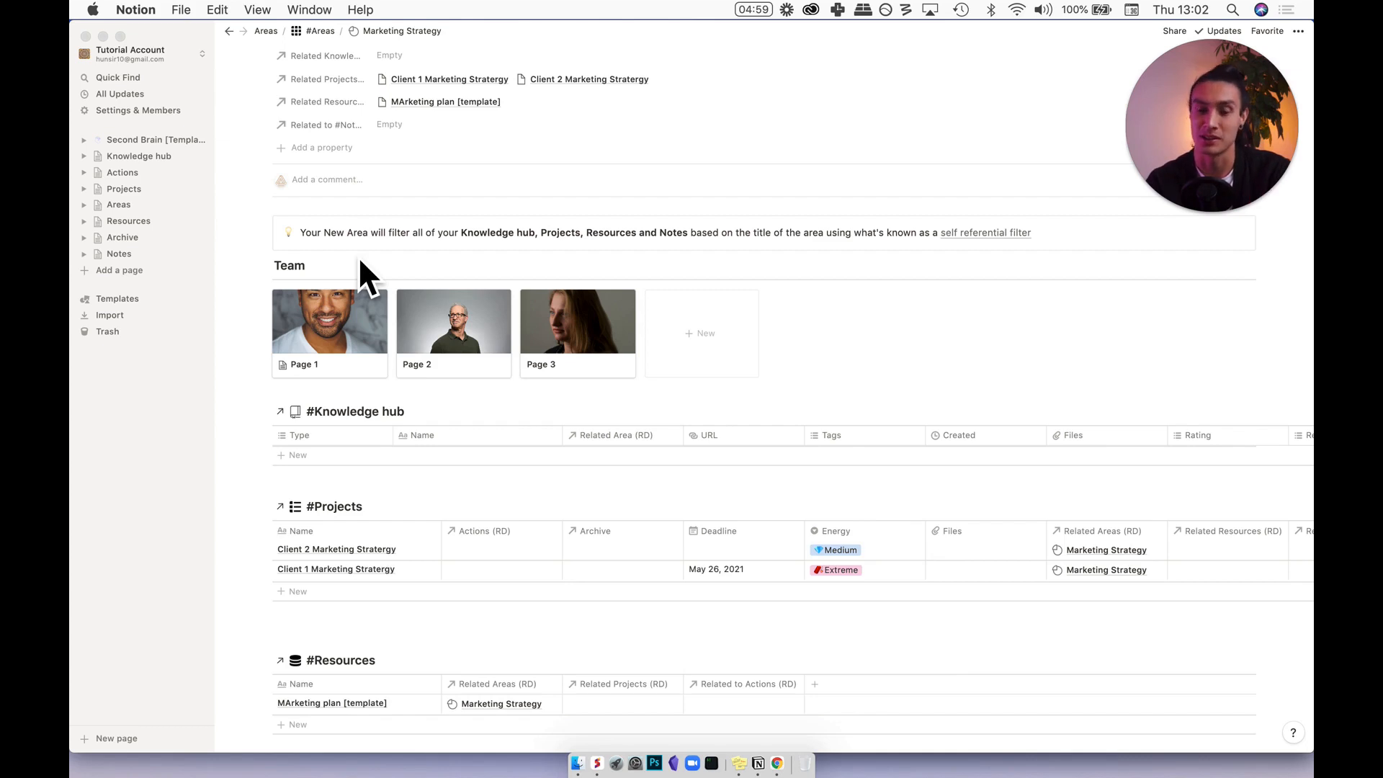
Insert an inline table database between the callout and the Team gallery and title it Team Todo's.
click(292, 239)
click(253, 224)
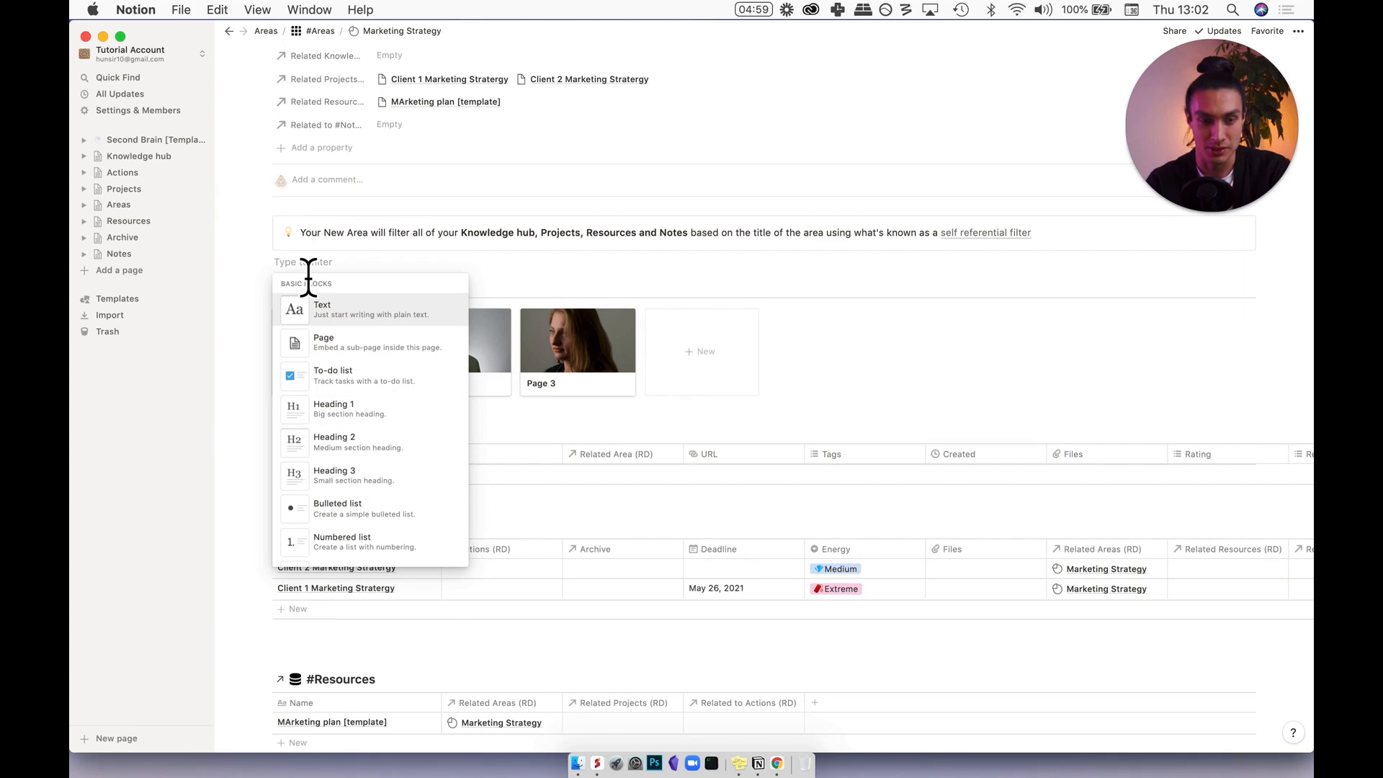
text(tab)
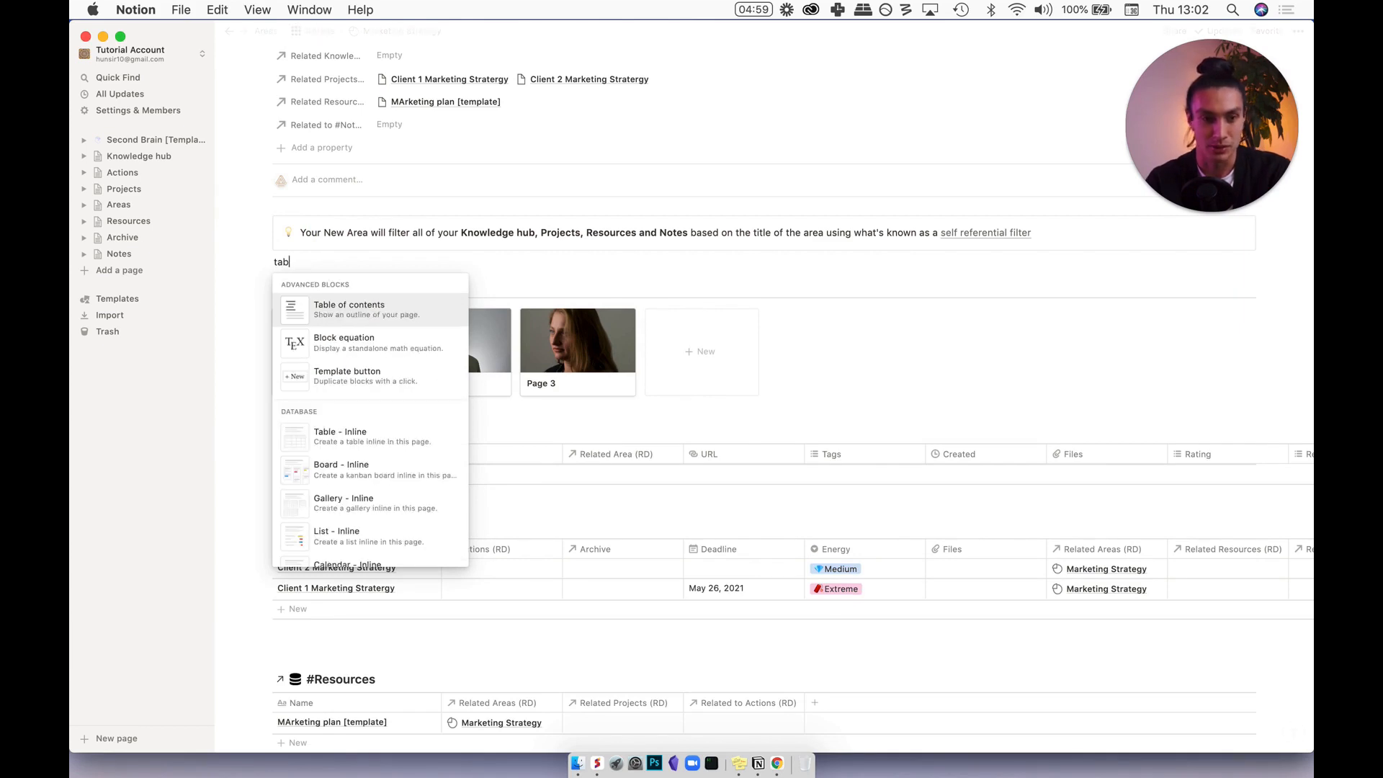
click(345, 438)
text(Team Todo's)
Change the Team Todo's Tags property to a Checkbox property named Completed.
click(466, 291)
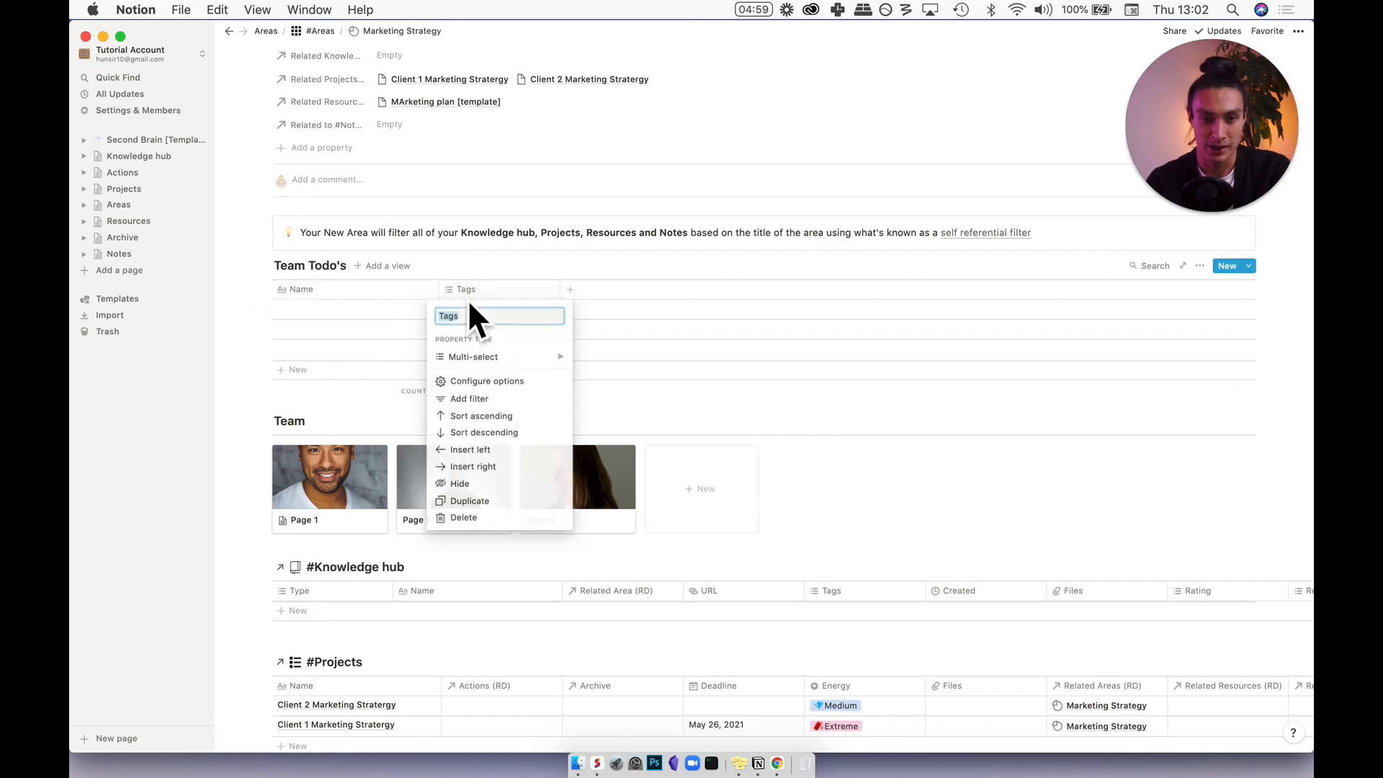
mouse_move(479, 359)
click(613, 366)
click(505, 289)
text(Completed)
key(Return)
Add a Person property named Responsible person to the Team Todo's table.
click(595, 295)
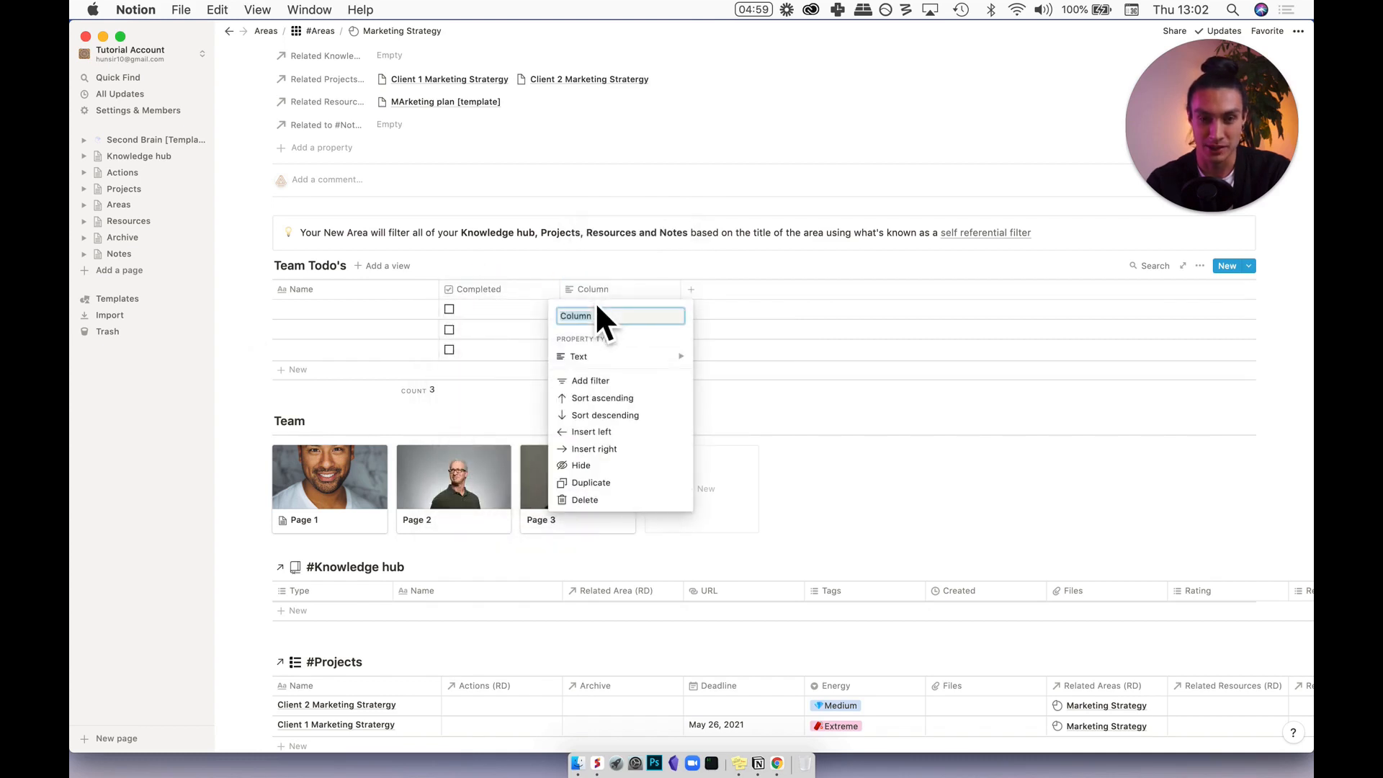
text(Responsible perso)
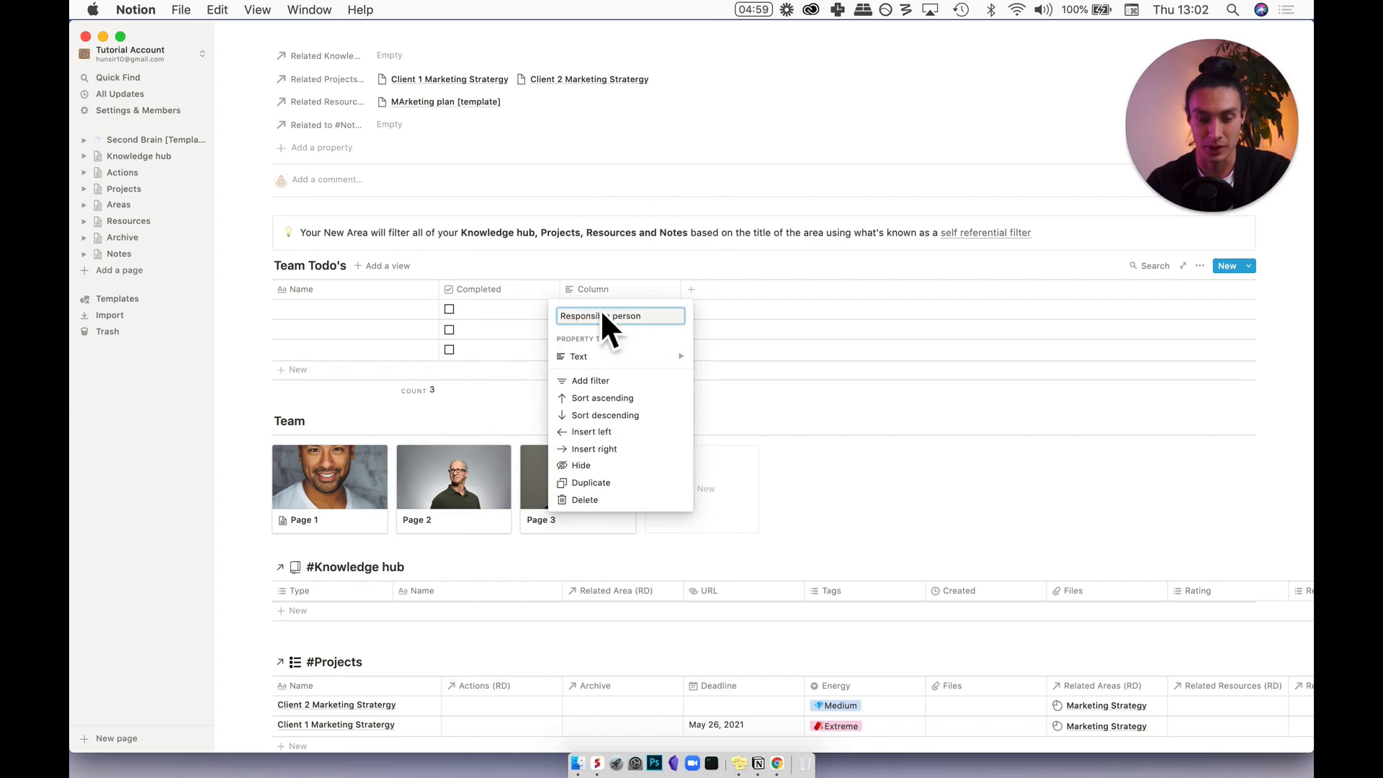
mouse_move(622, 360)
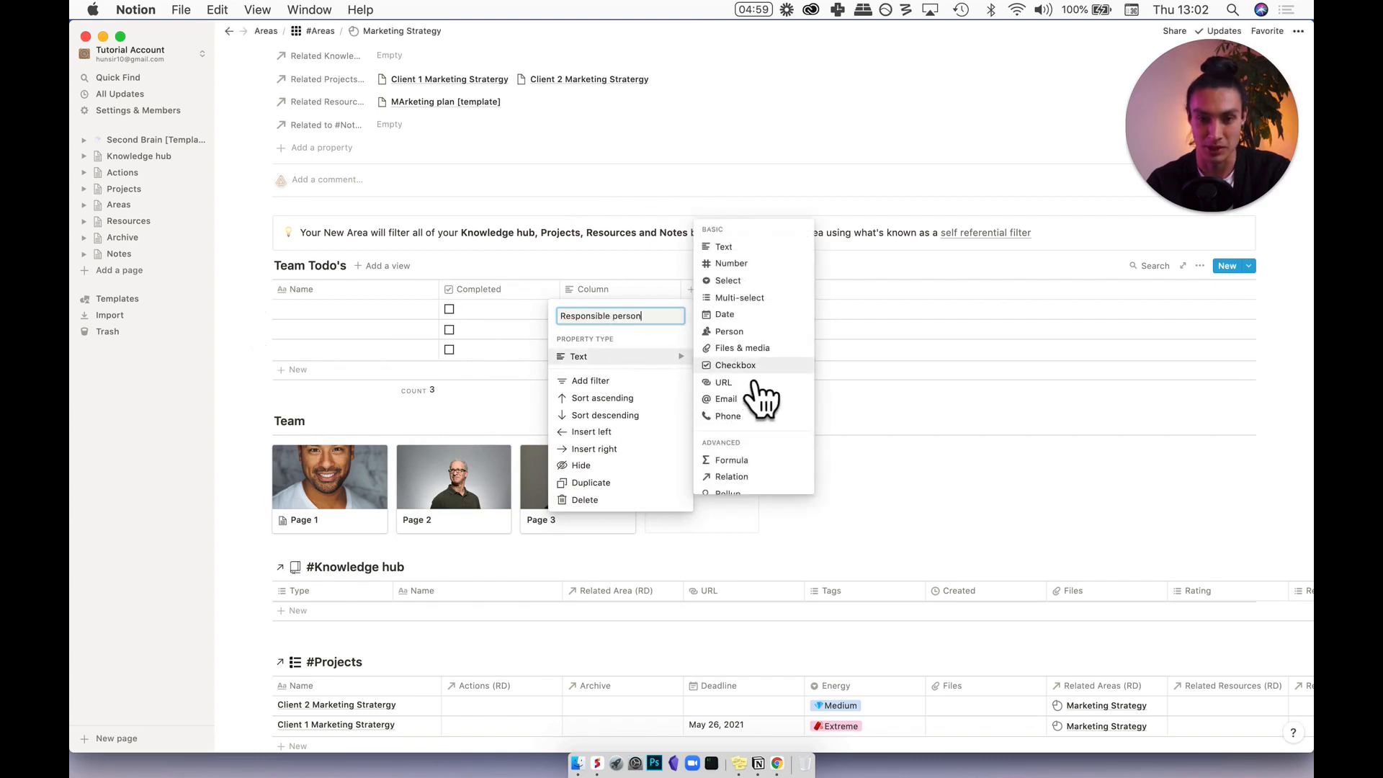
click(749, 332)
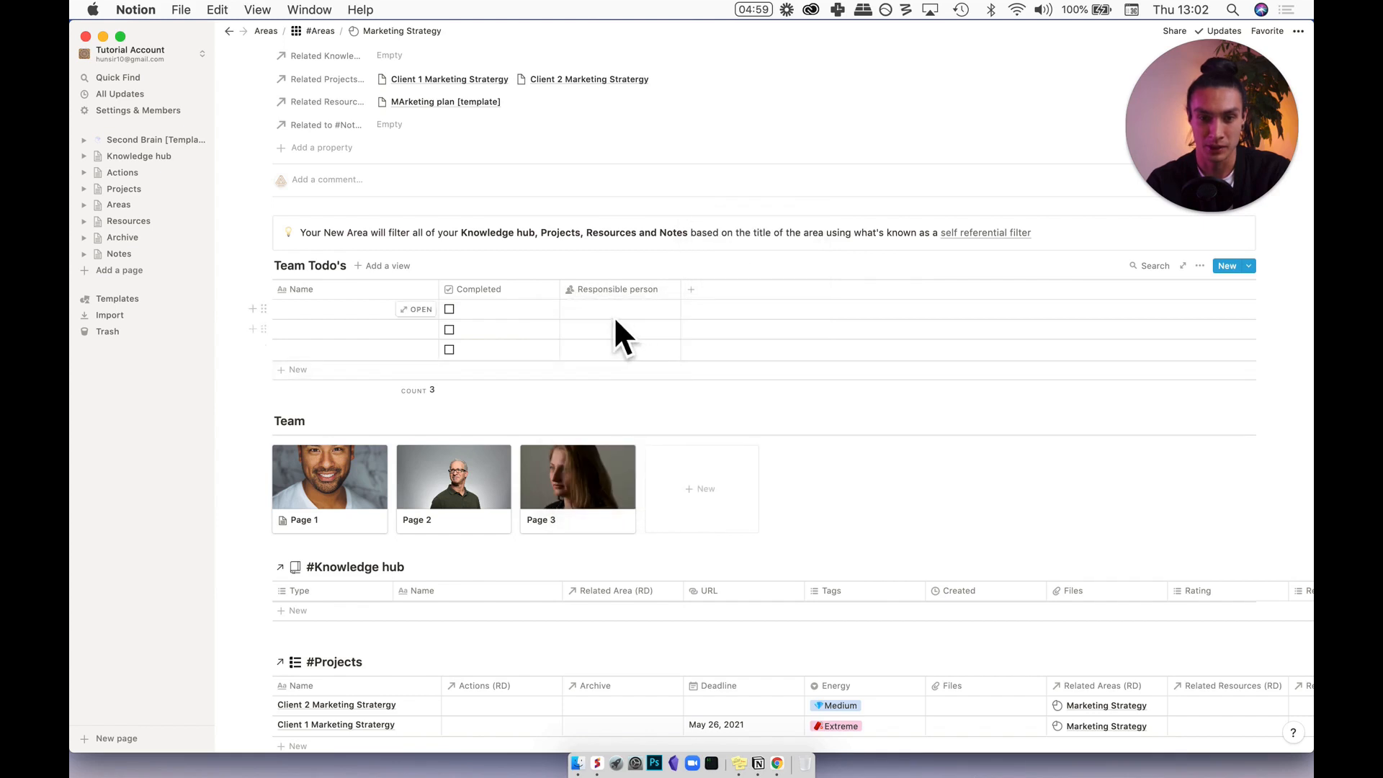
Assign Tutorial Account as the responsible person in all three Team Todo's rows.
click(616, 318)
click(624, 354)
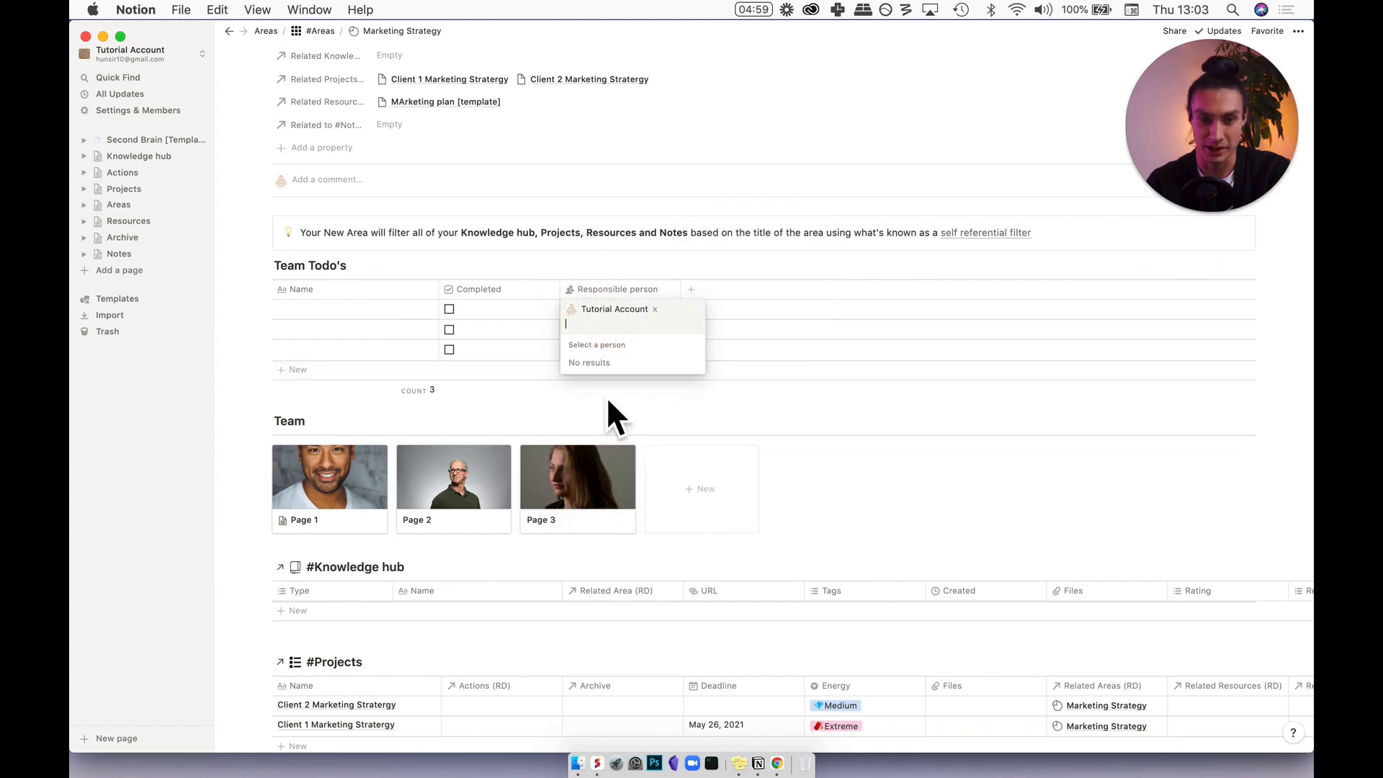
click(591, 406)
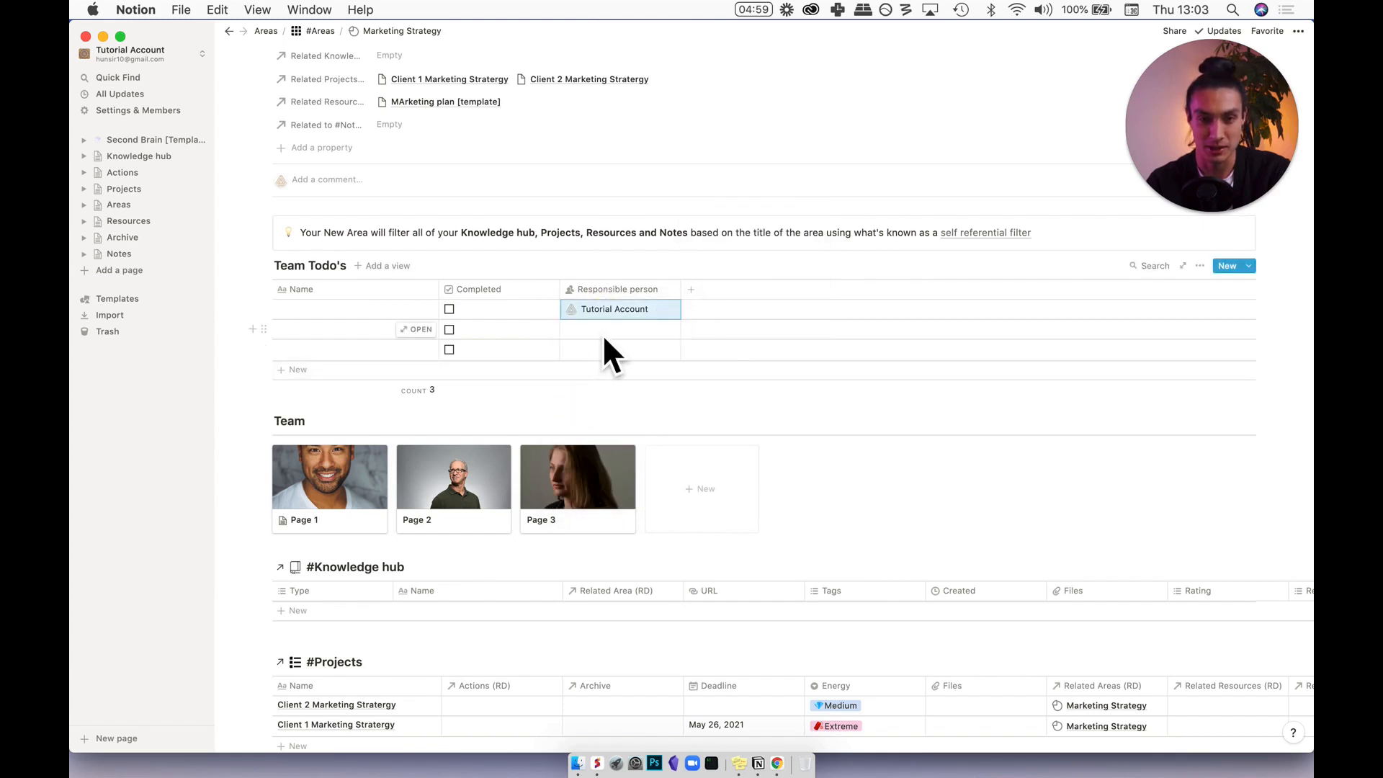
click(603, 334)
click(611, 370)
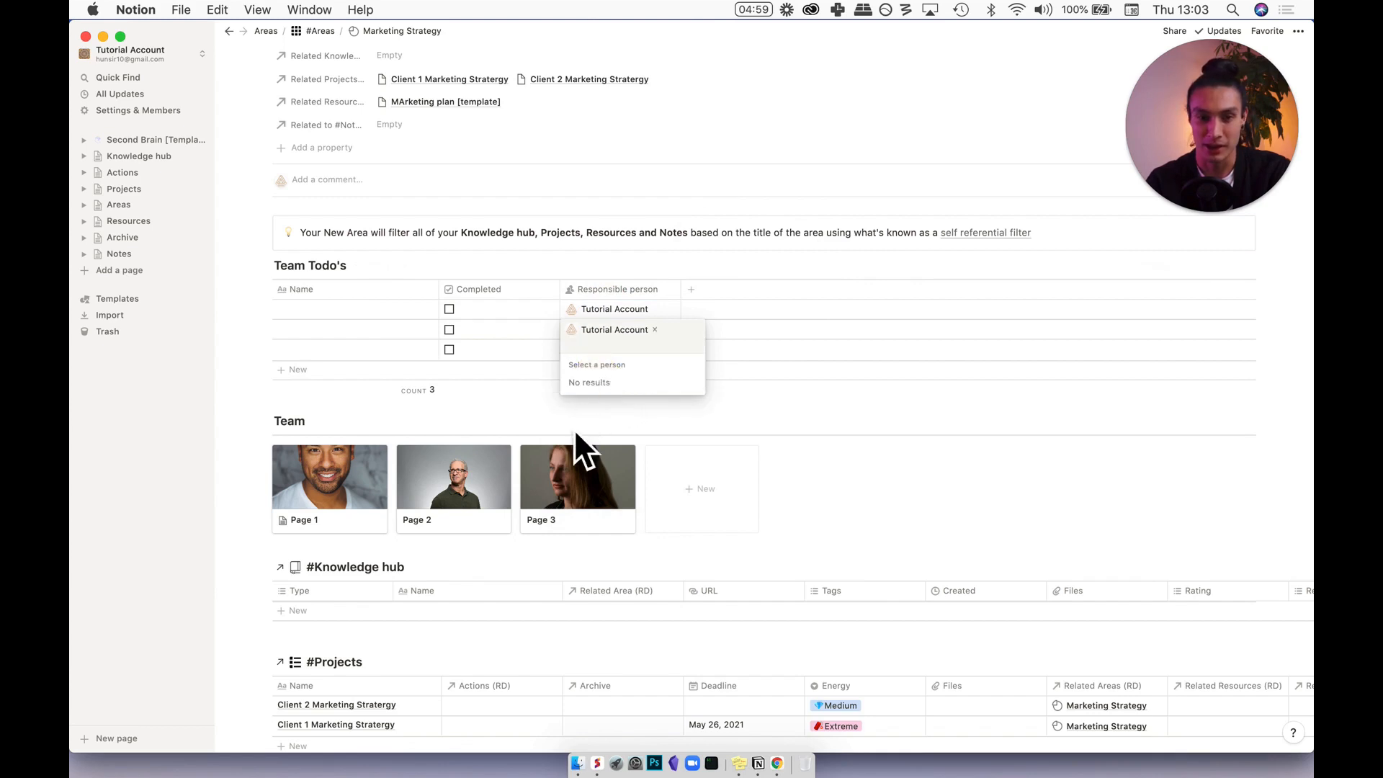
click(575, 416)
click(595, 356)
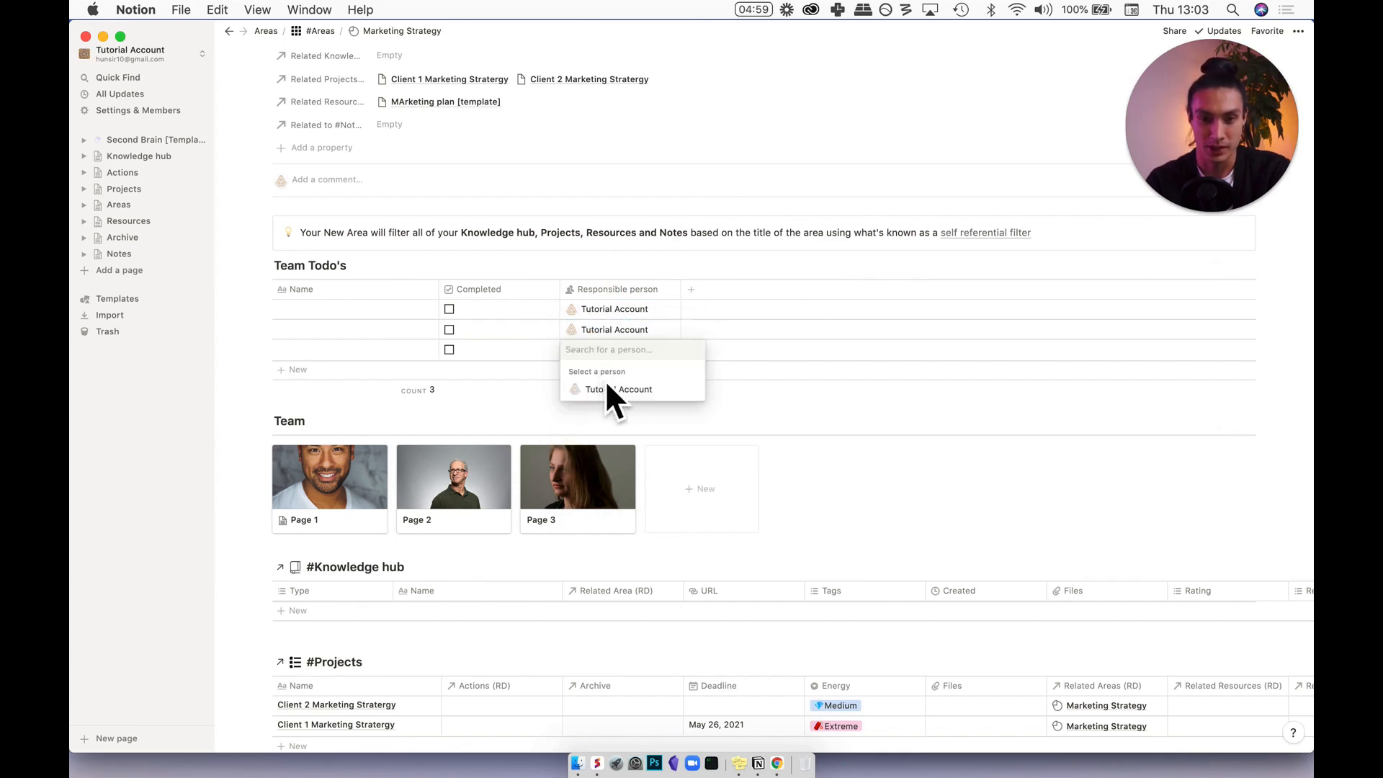
click(606, 383)
click(1299, 31)
drag(1220, 159, 1221, 486)
click(1175, 35)
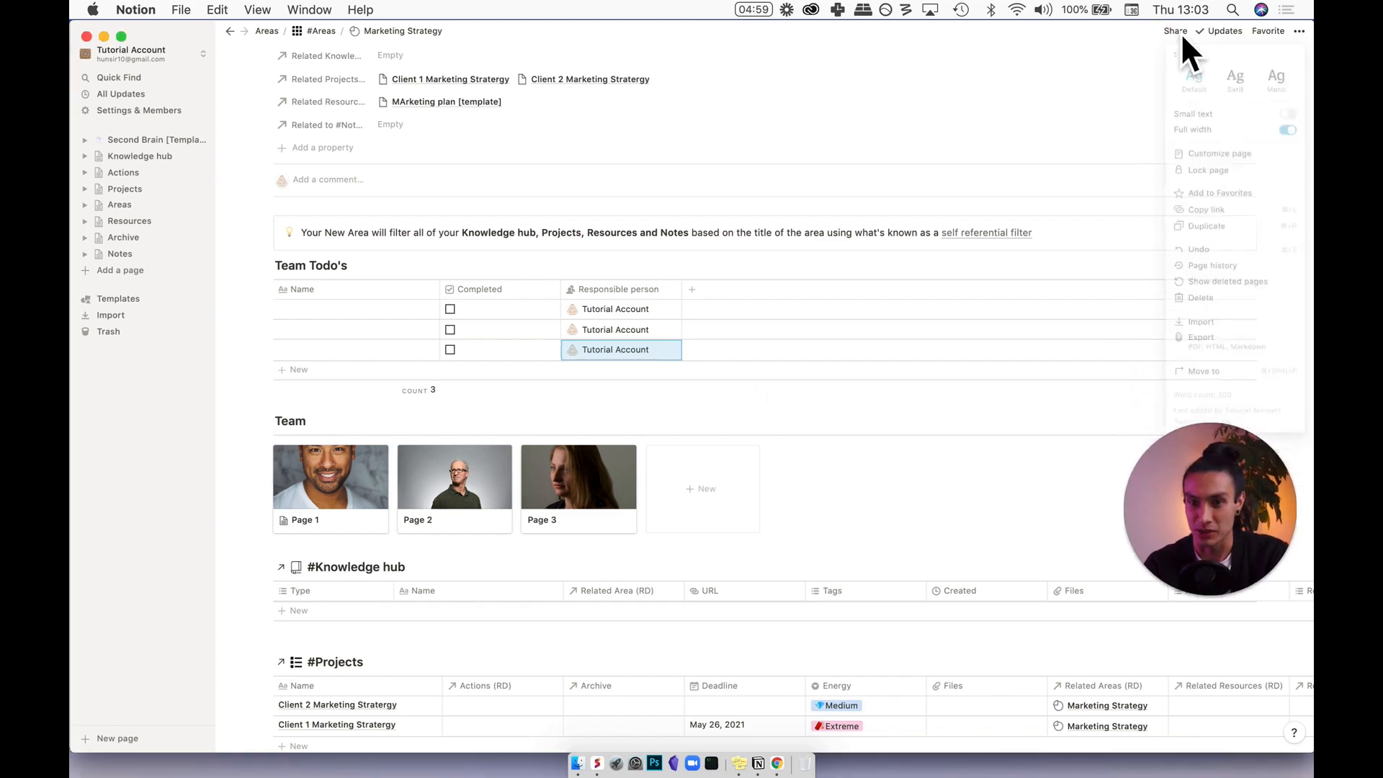
click(1177, 35)
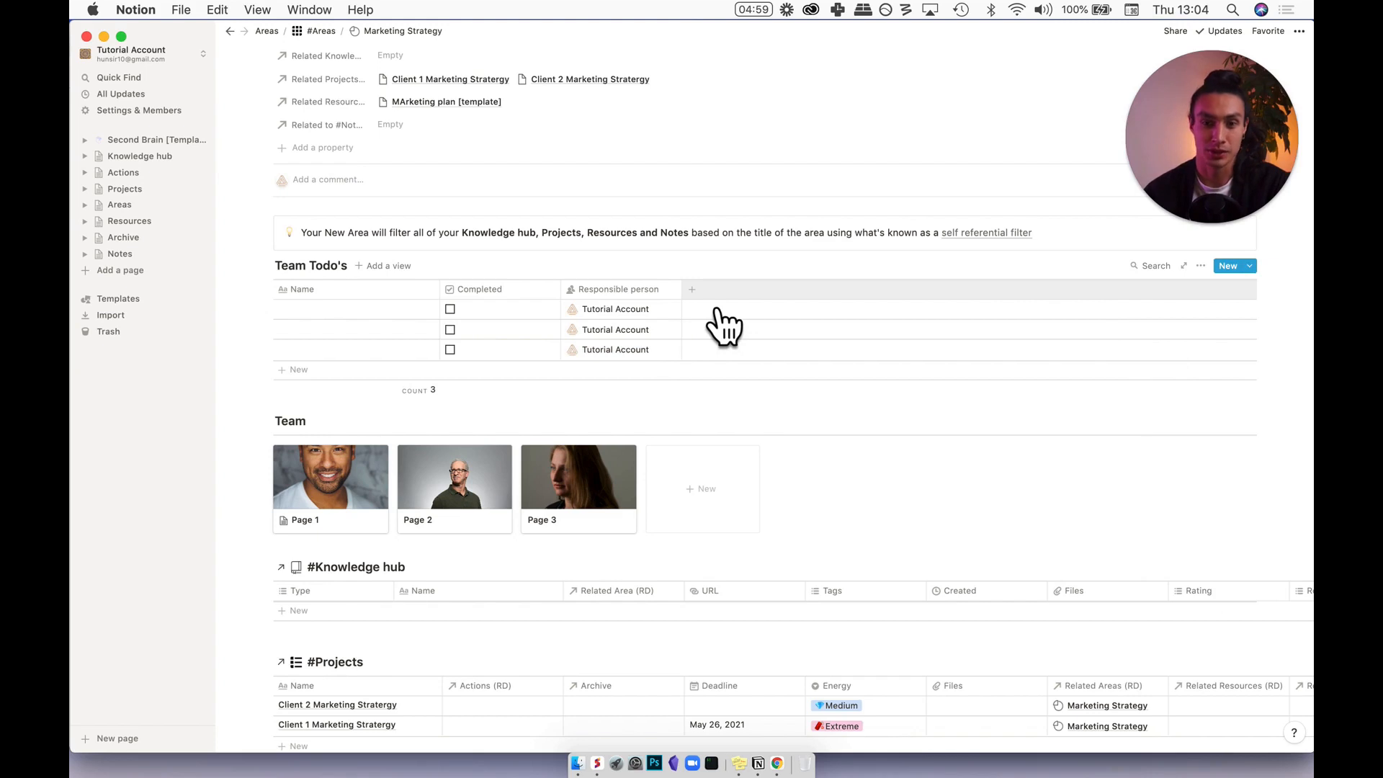
Add a Date property named Deadline to Team Todo's and fill the rows with May 29, May 30 and Jun 2, 2021.
click(703, 297)
text(Deadline)
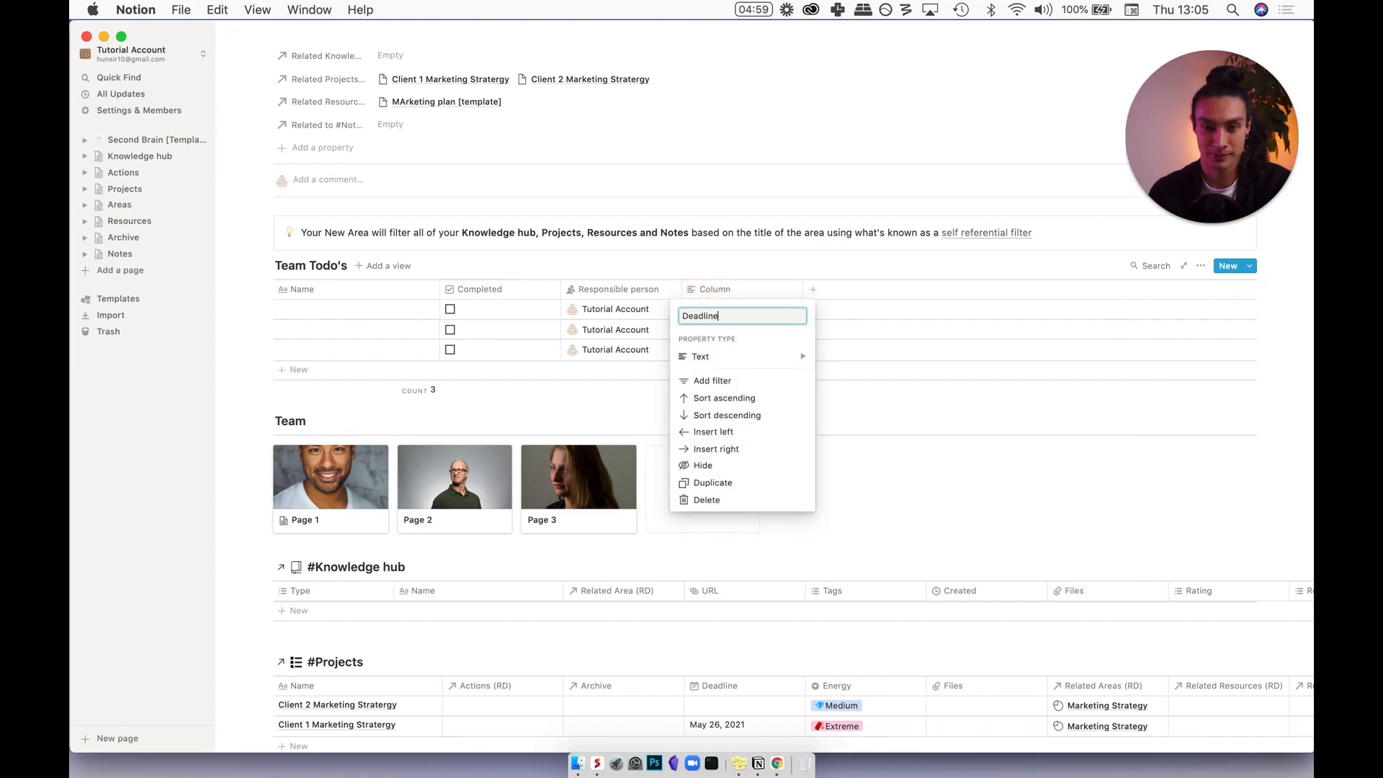
mouse_move(749, 357)
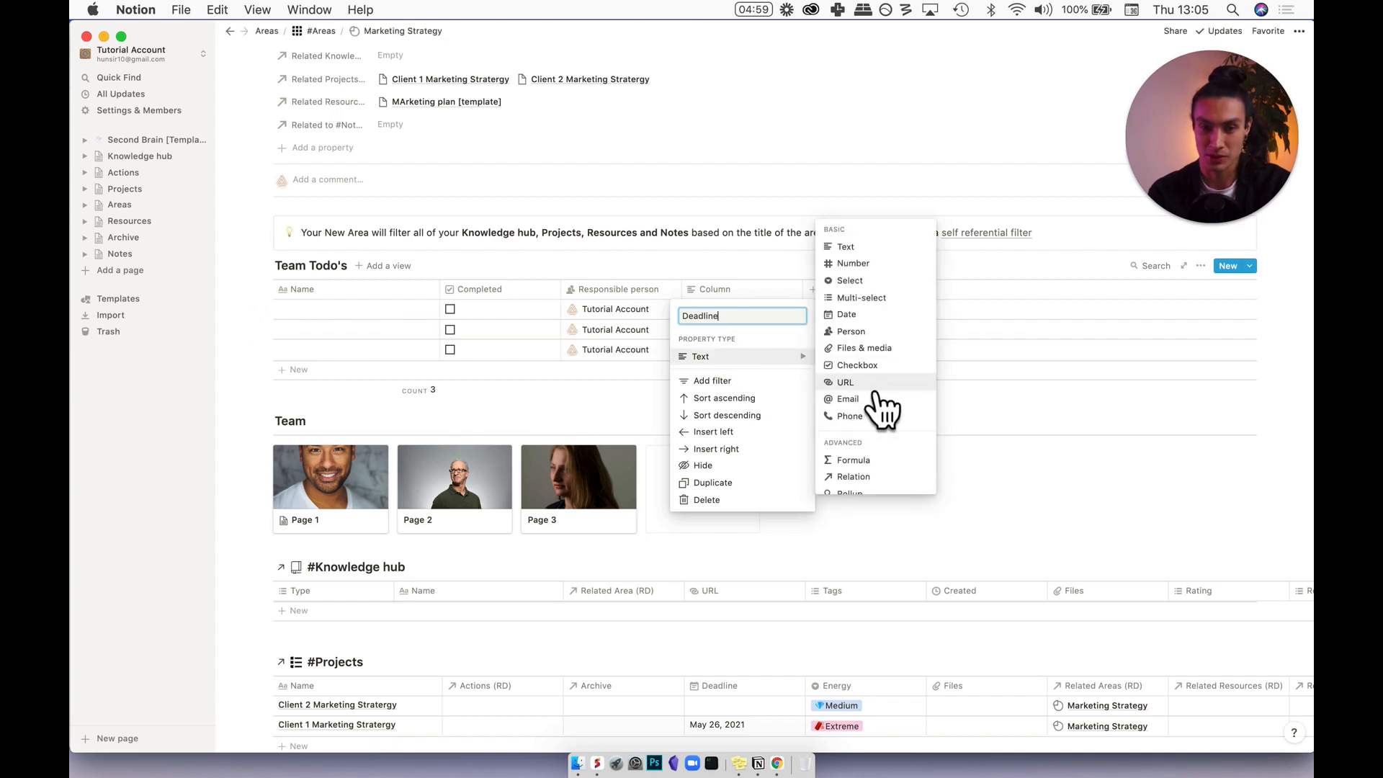
click(848, 314)
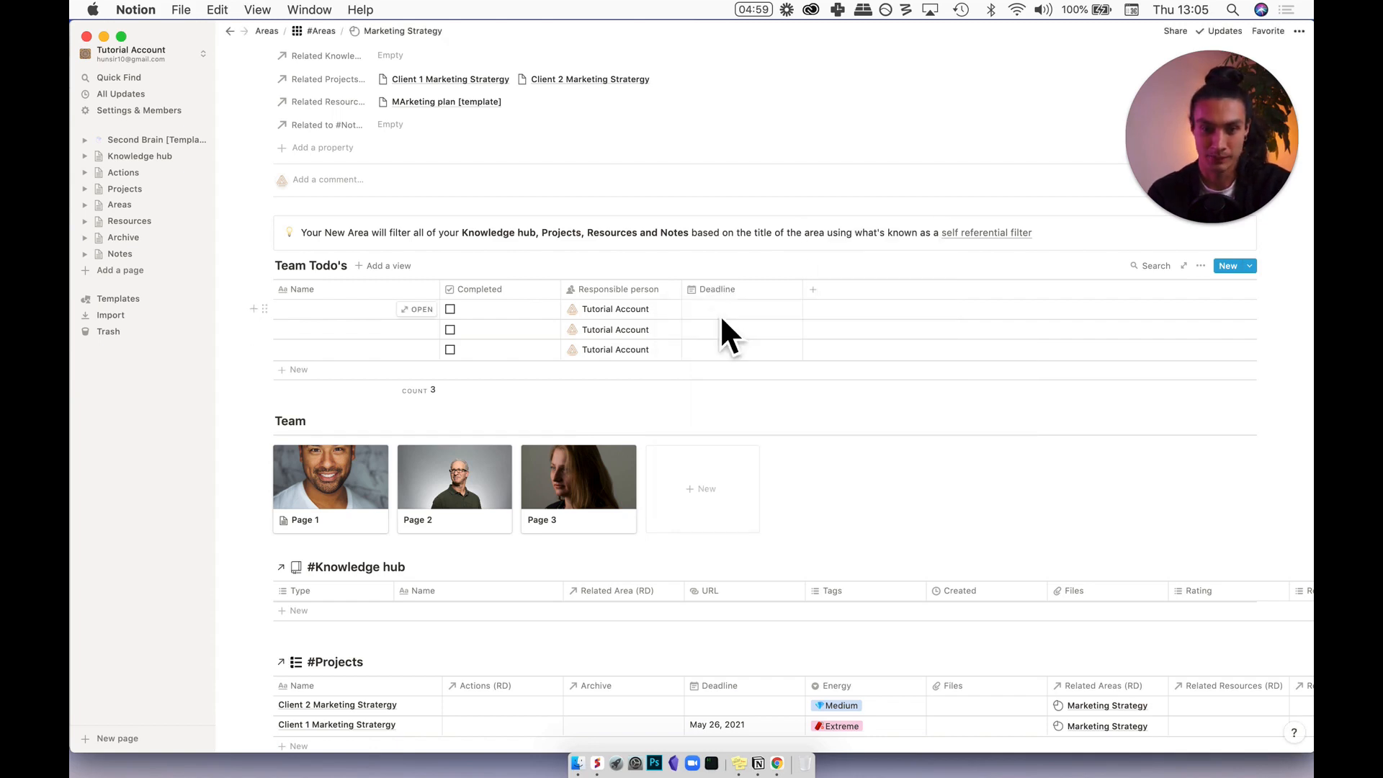
click(719, 314)
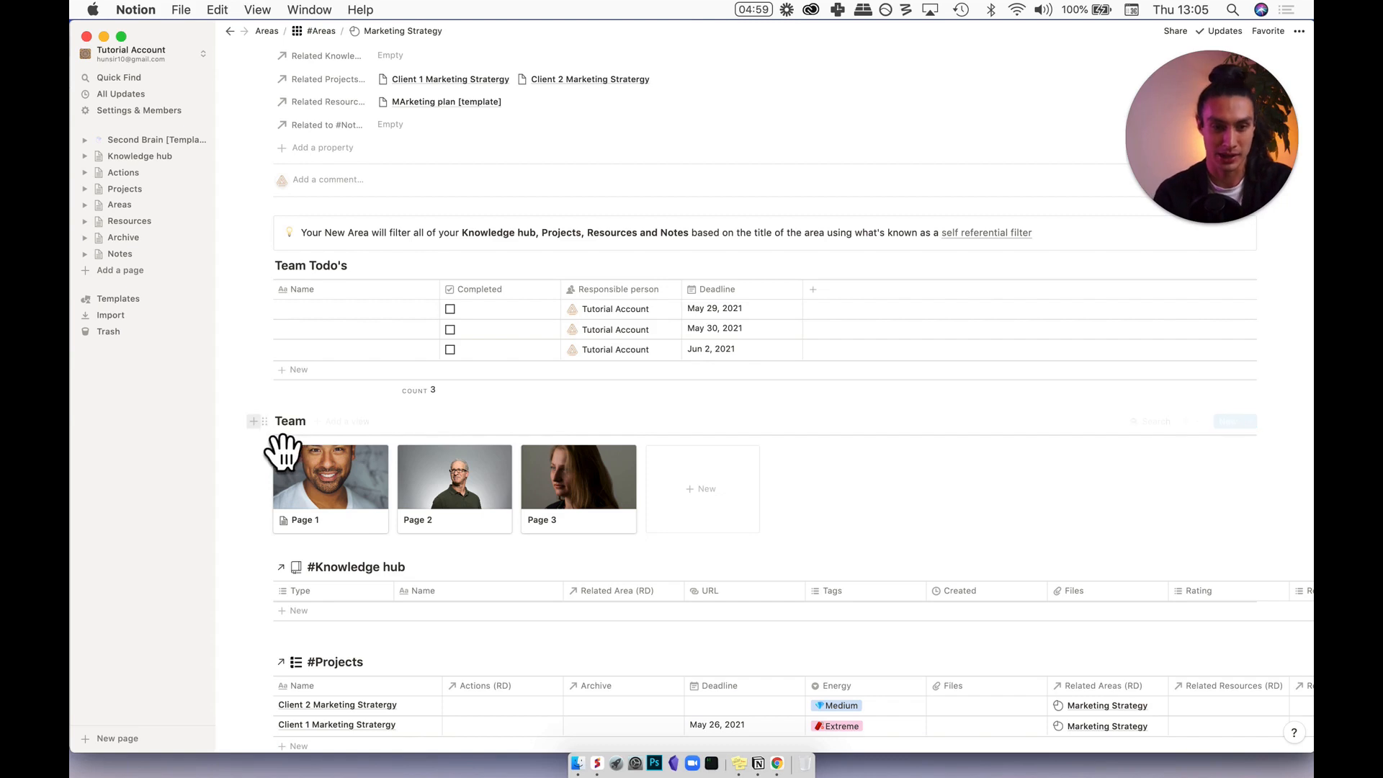
Insert a linked database of Team Todo's directly below the Team gallery.
click(254, 421)
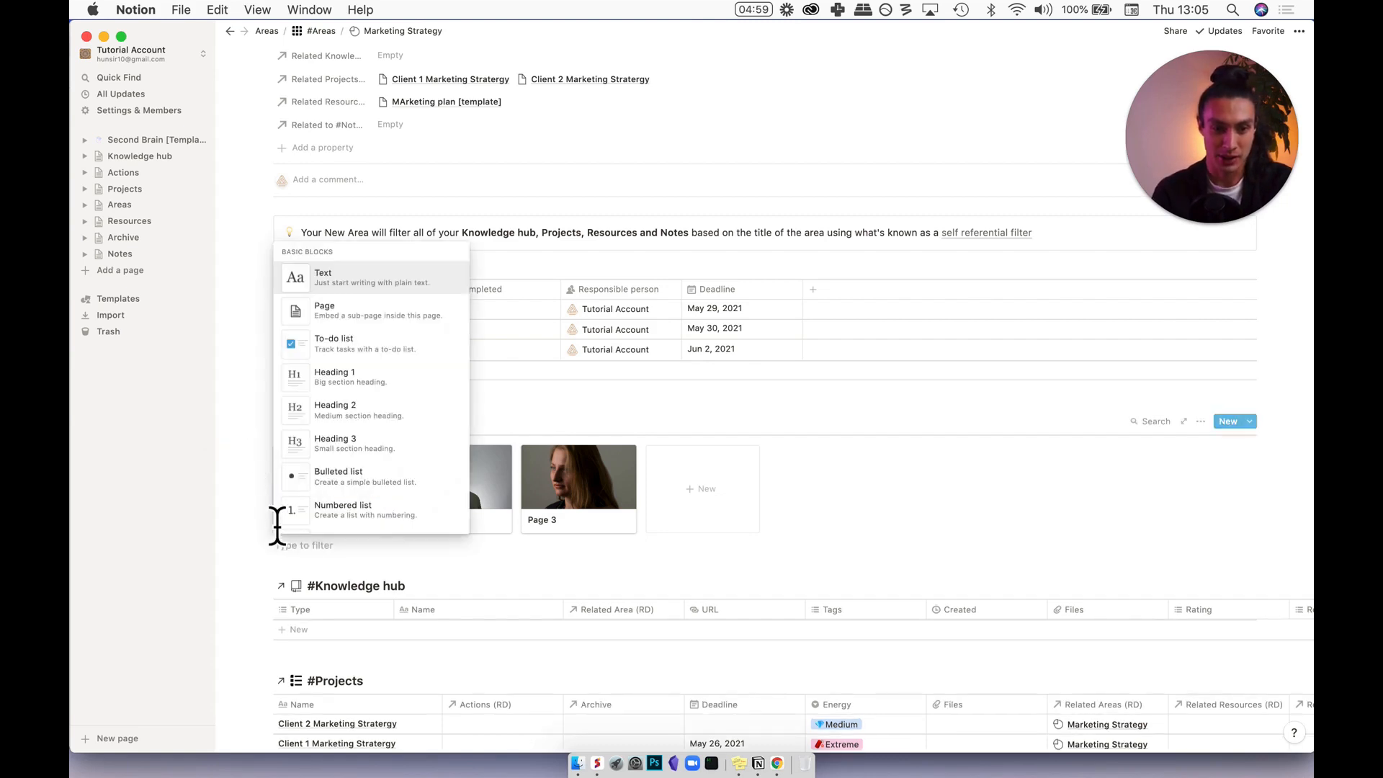
text(link)
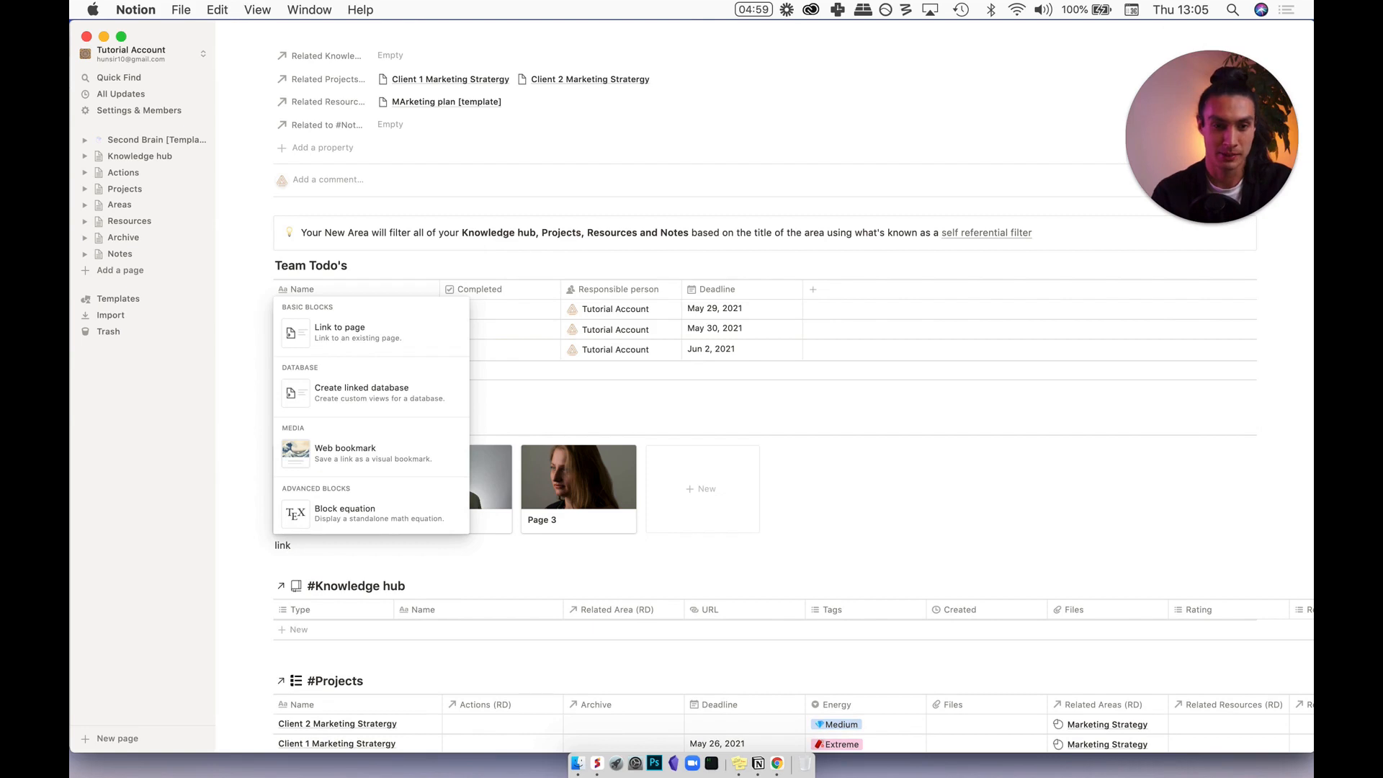
click(359, 397)
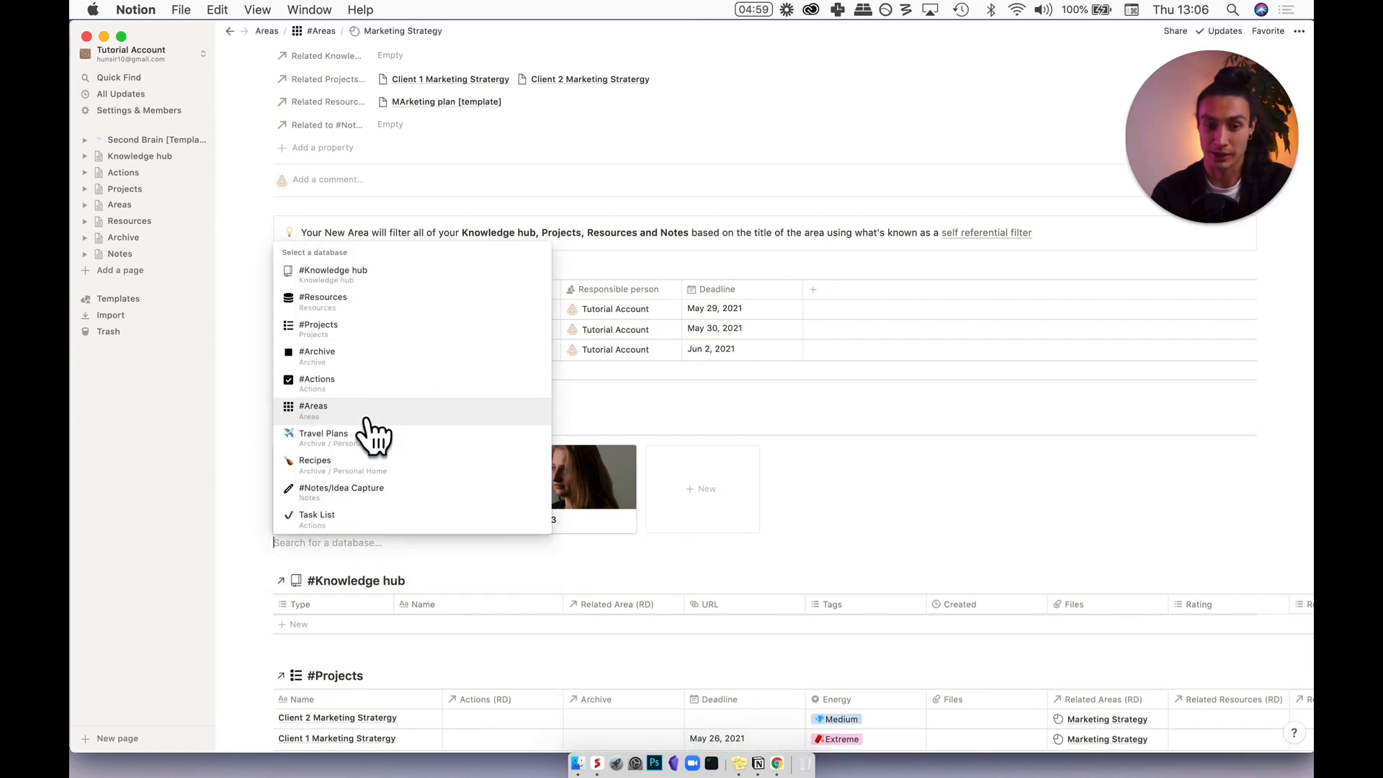
text(team todo)
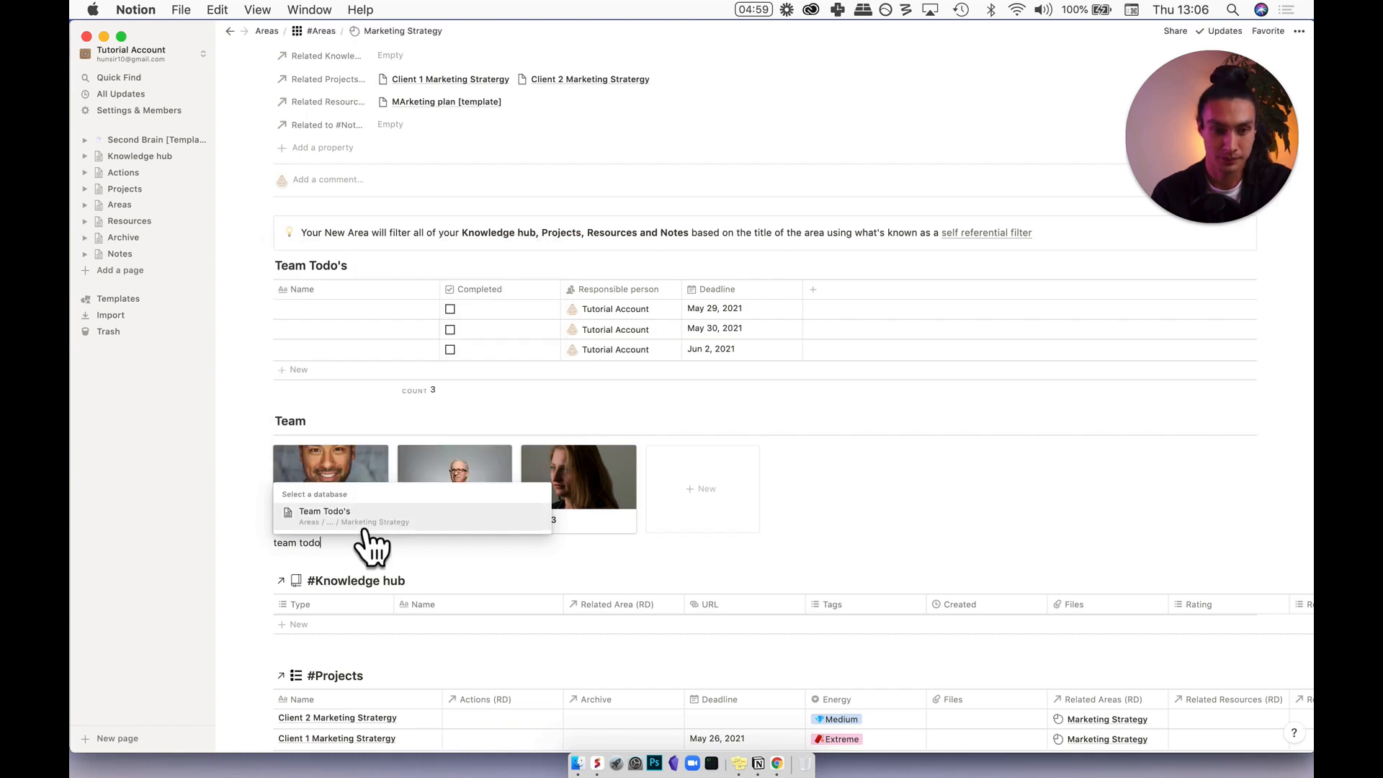
click(364, 520)
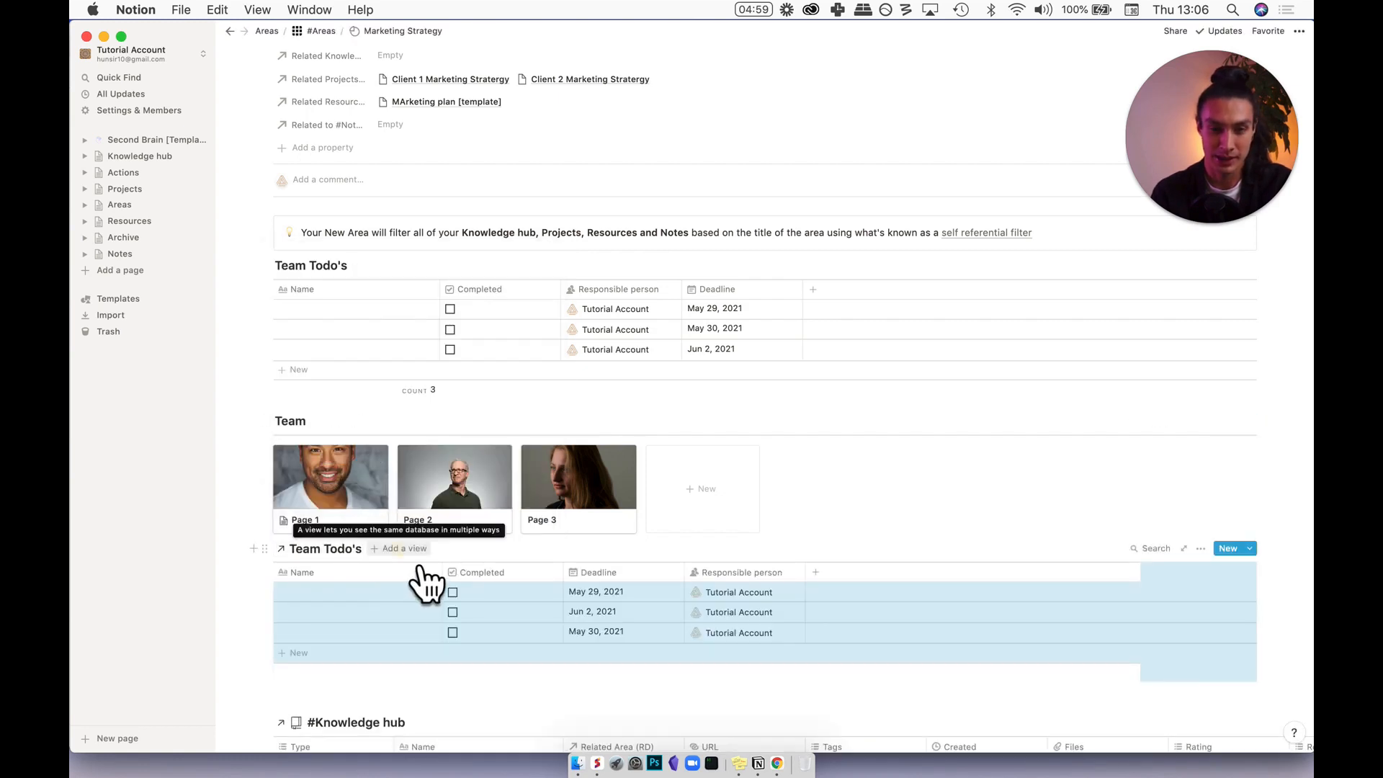
Add a Calendar view named "cal view" to the linked Team Todo's database.
click(406, 552)
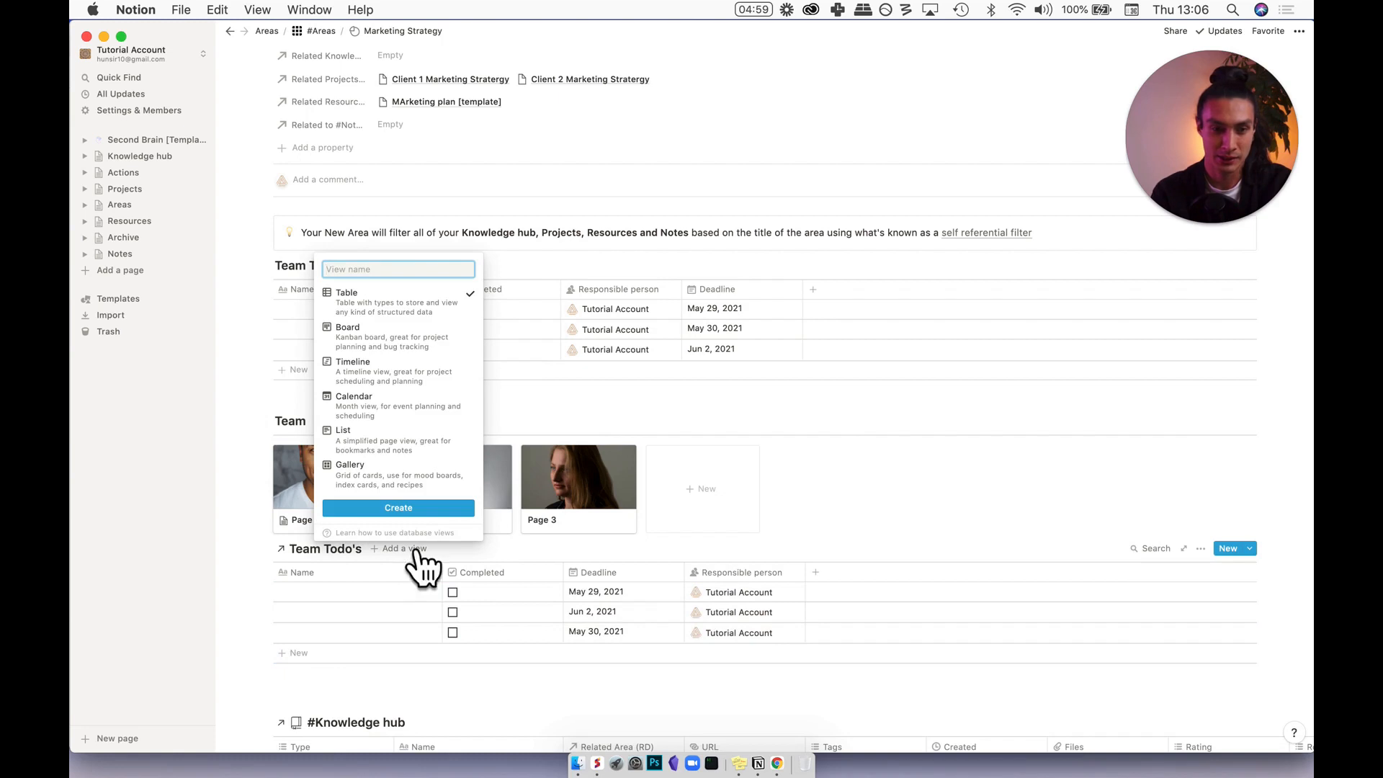
click(394, 407)
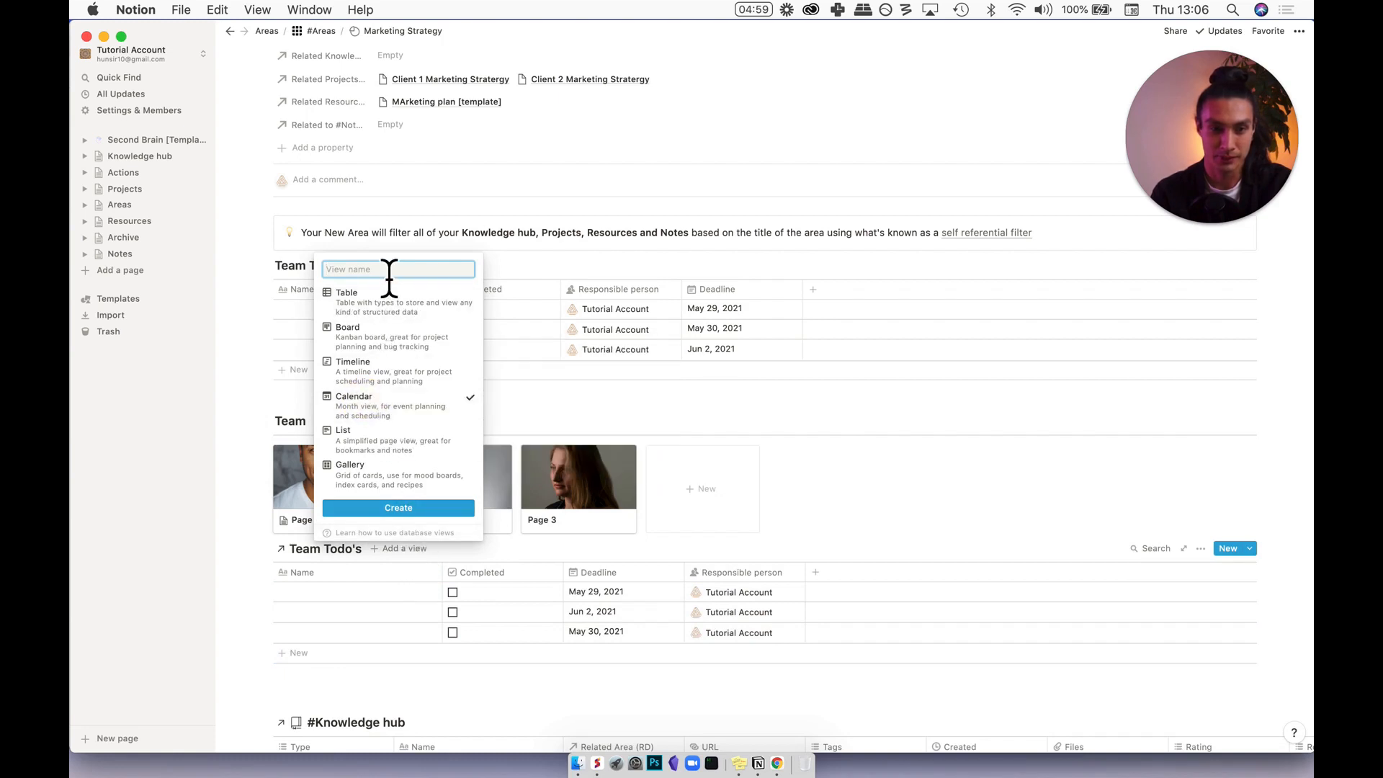
text(cal view)
key(Return)
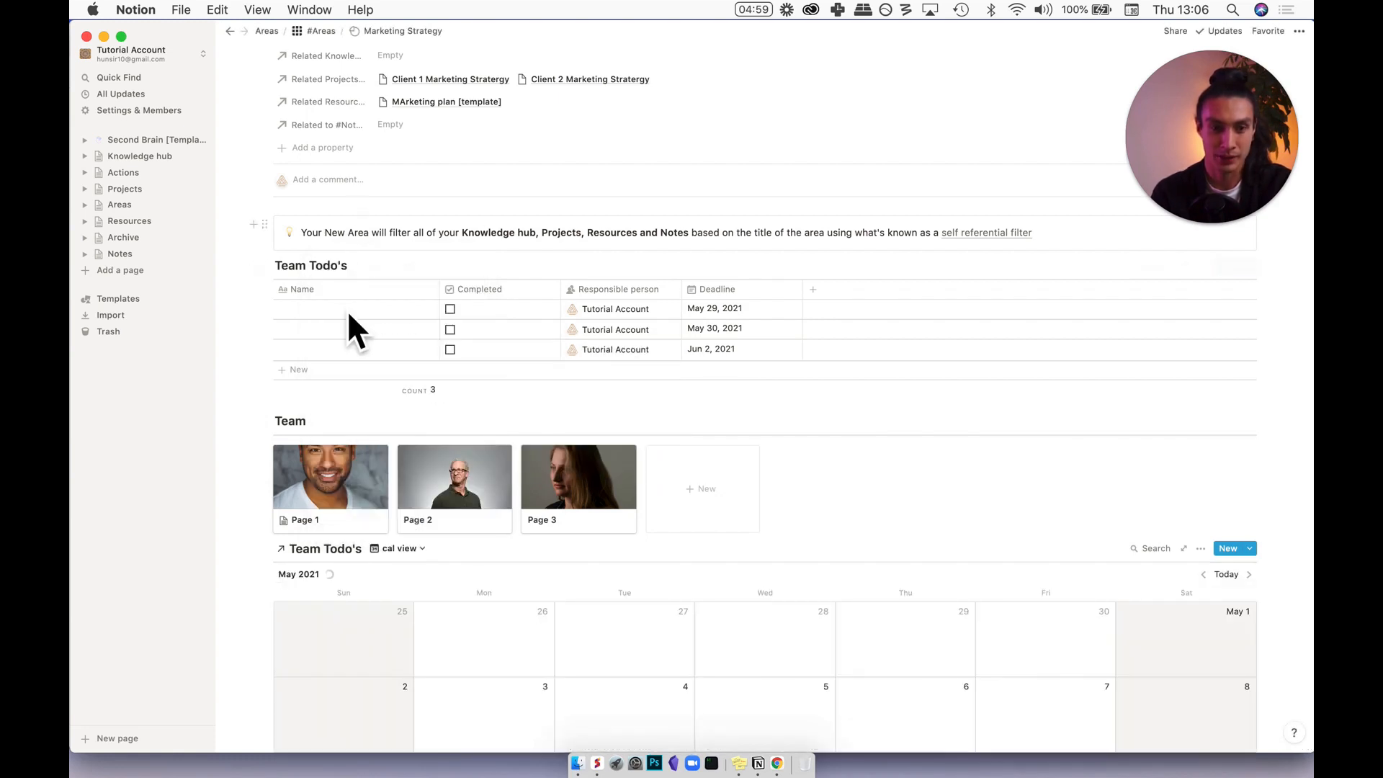
Name the three rows in the Team Todo's table Task 1, Task 2 and Task 3.
click(348, 314)
text(Task 1)
click(348, 330)
text(Ta)
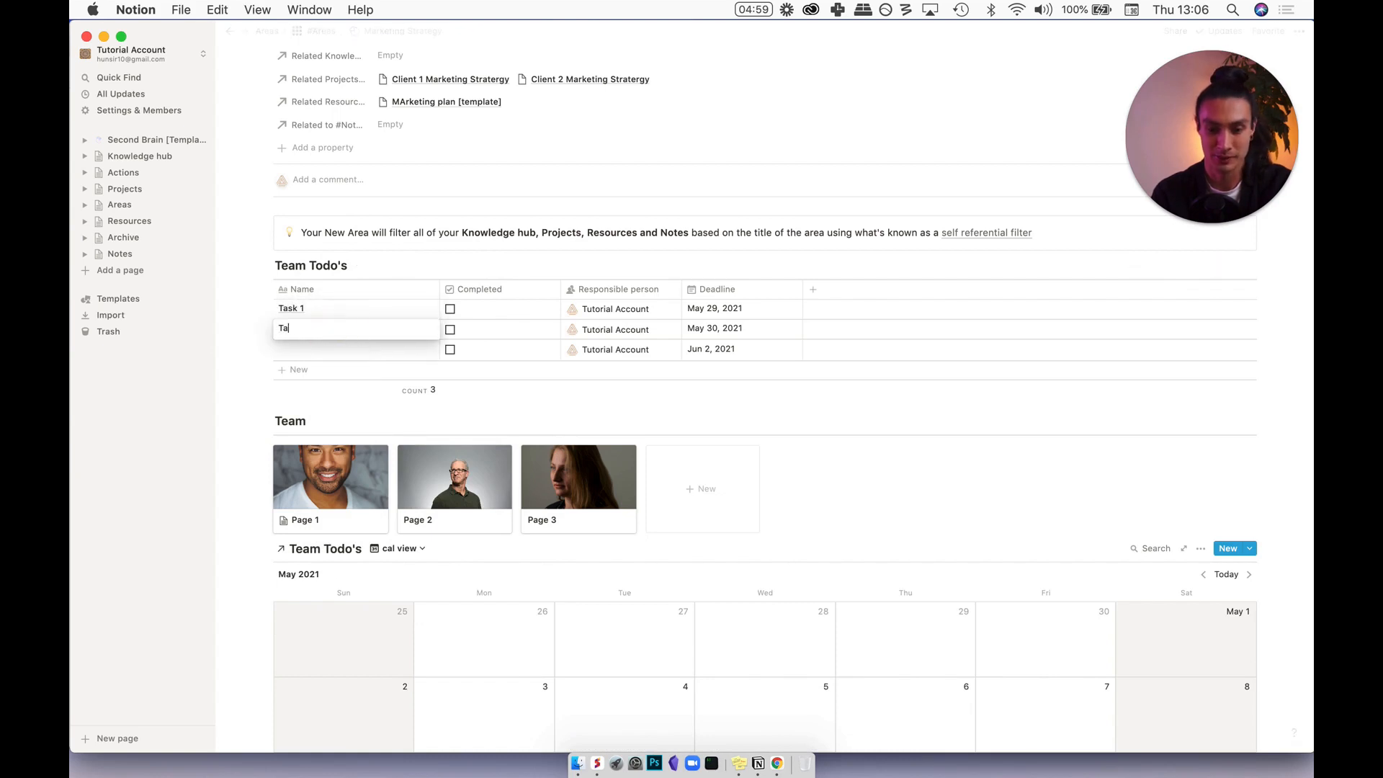
key(Return)
text(Ta)
key(Escape)
scroll(335, 409, down, 6)
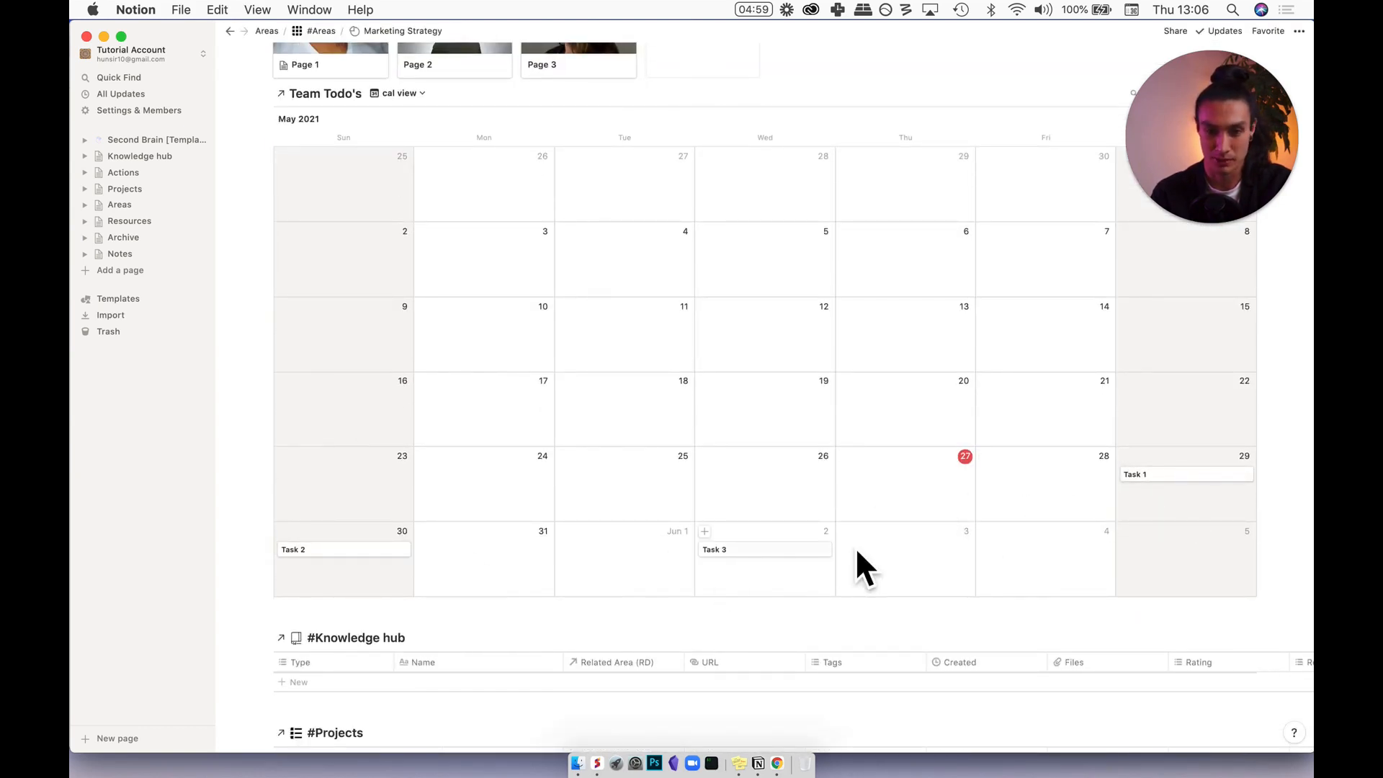
scroll(856, 551, up, 6)
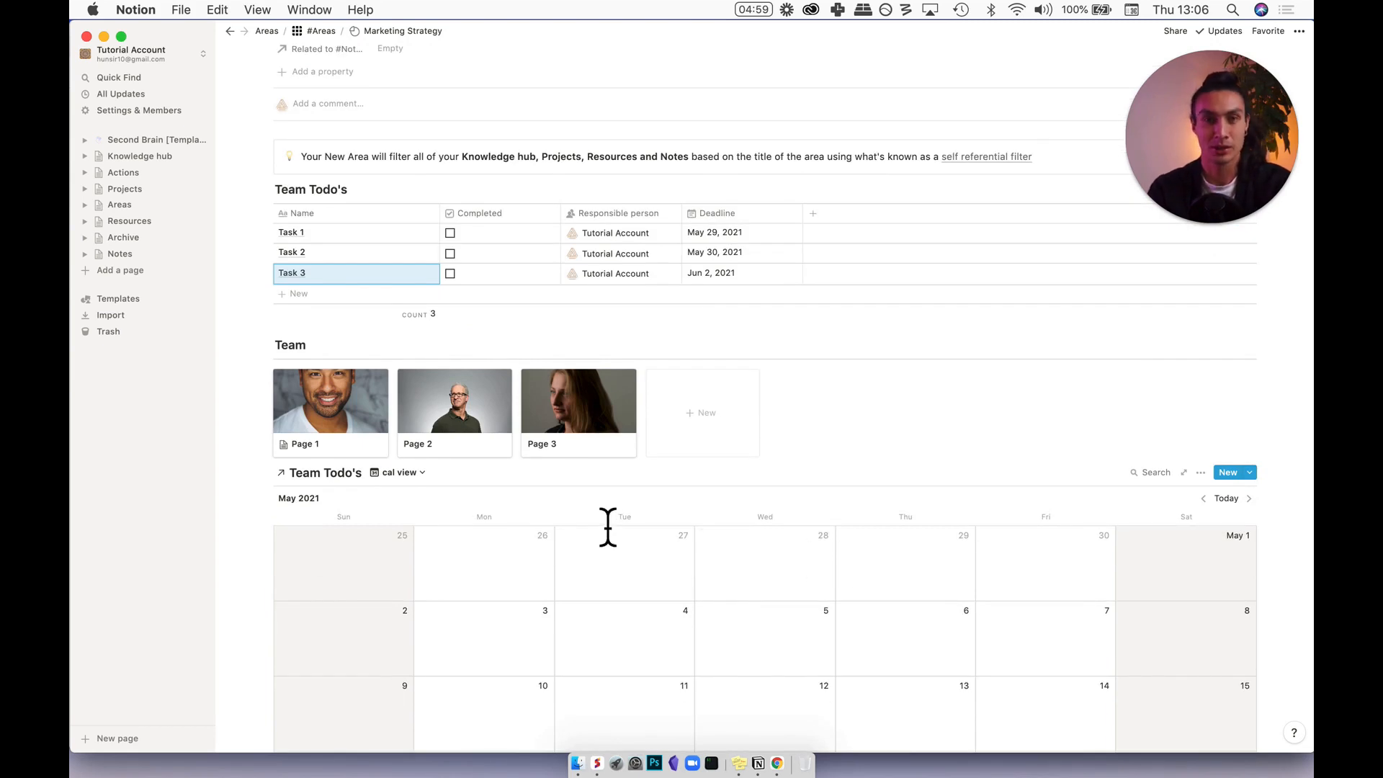
scroll(796, 291, up, 1)
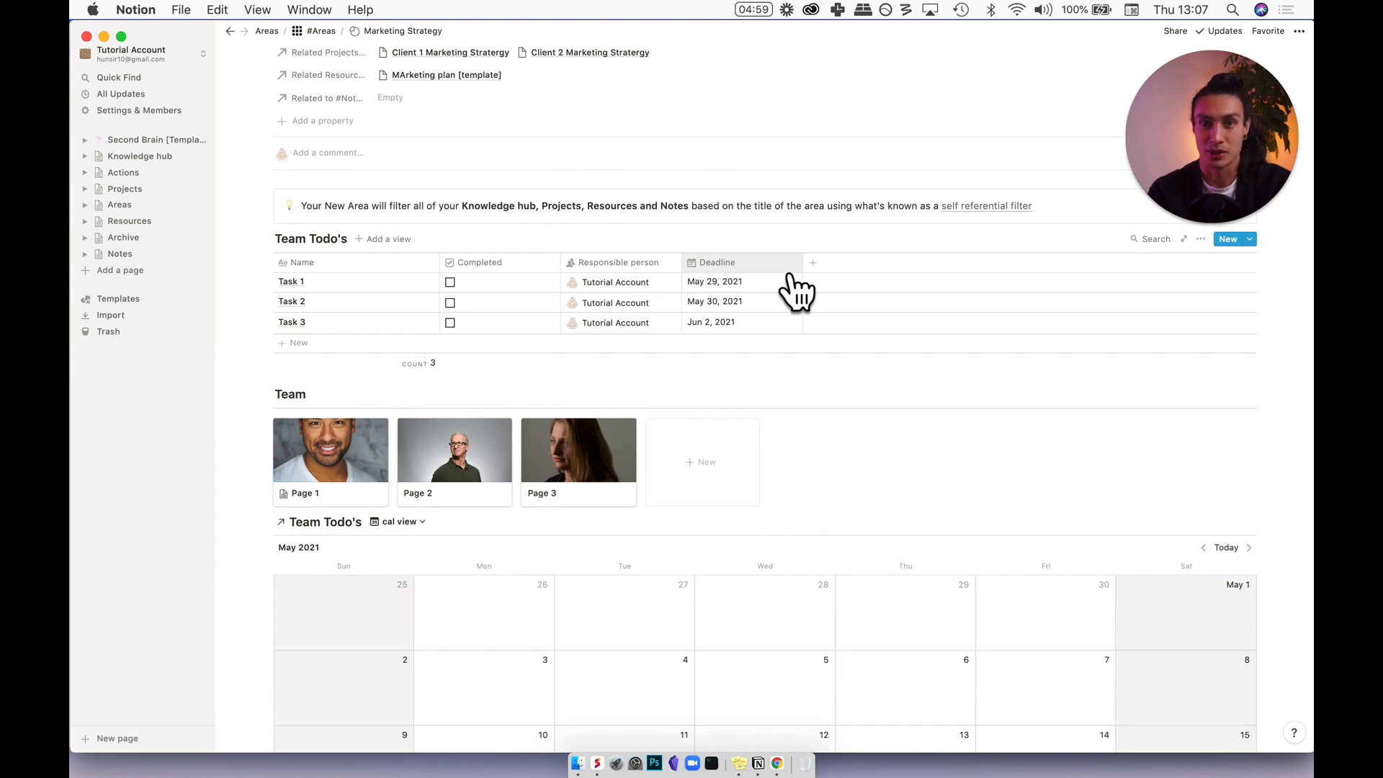
scroll(778, 463, down, 10)
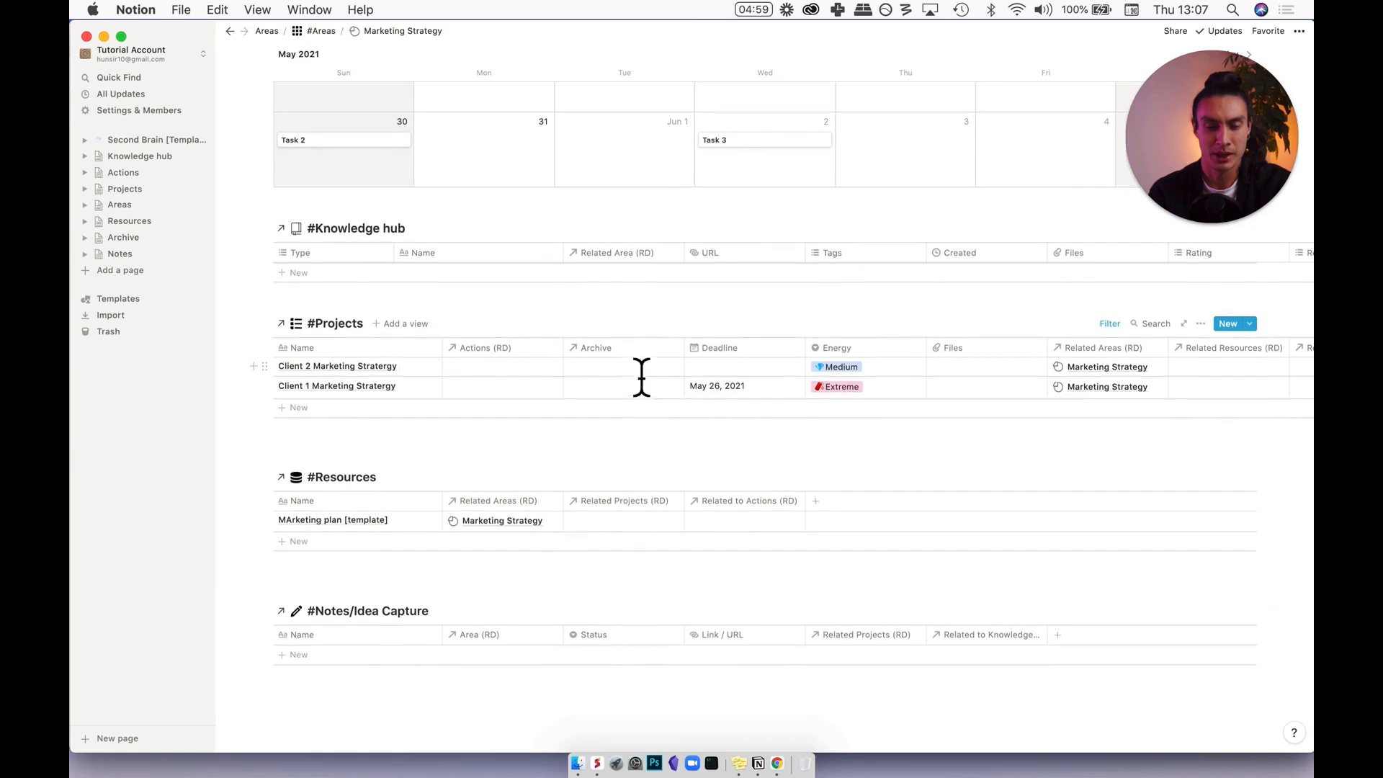
scroll(644, 373, up, 7)
scroll(641, 367, up, 2)
scroll(321, 303, up, 1)
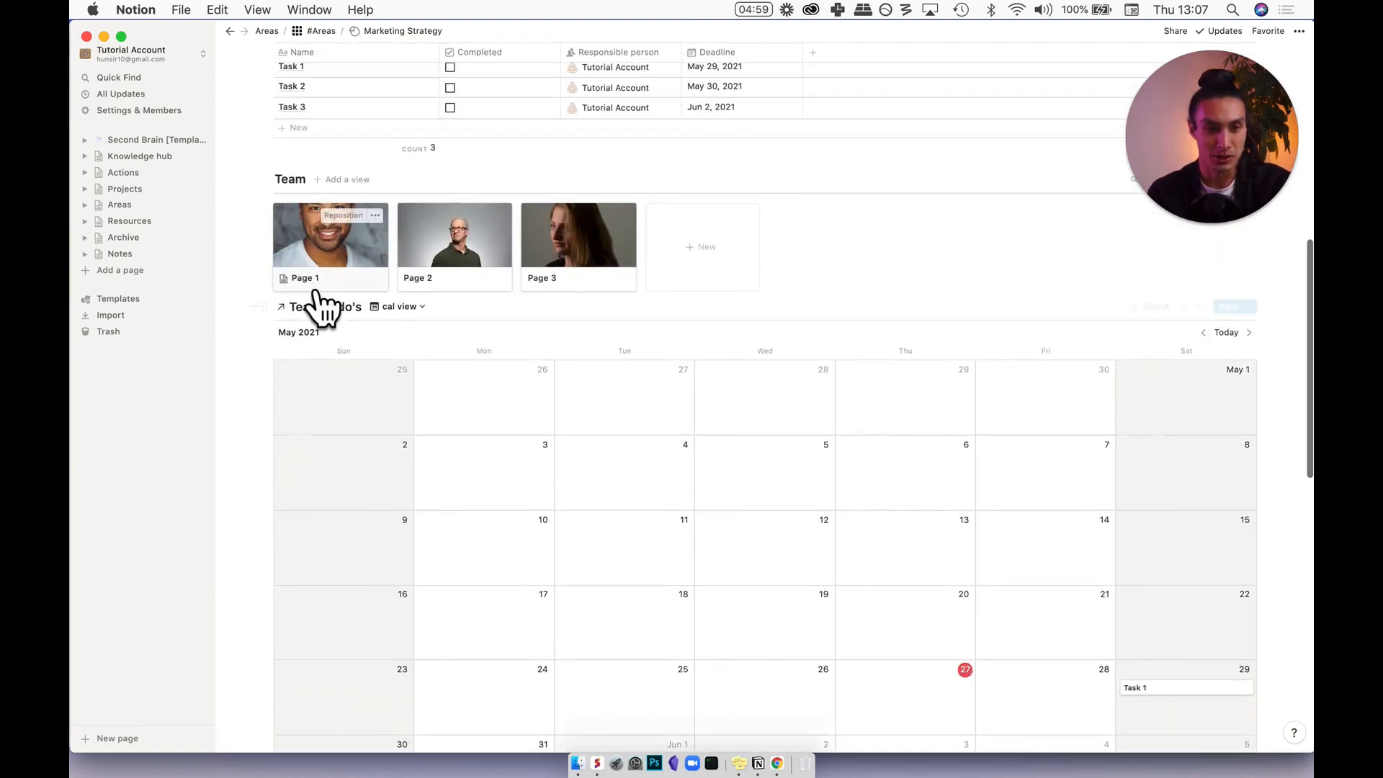
scroll(425, 227, up, 3)
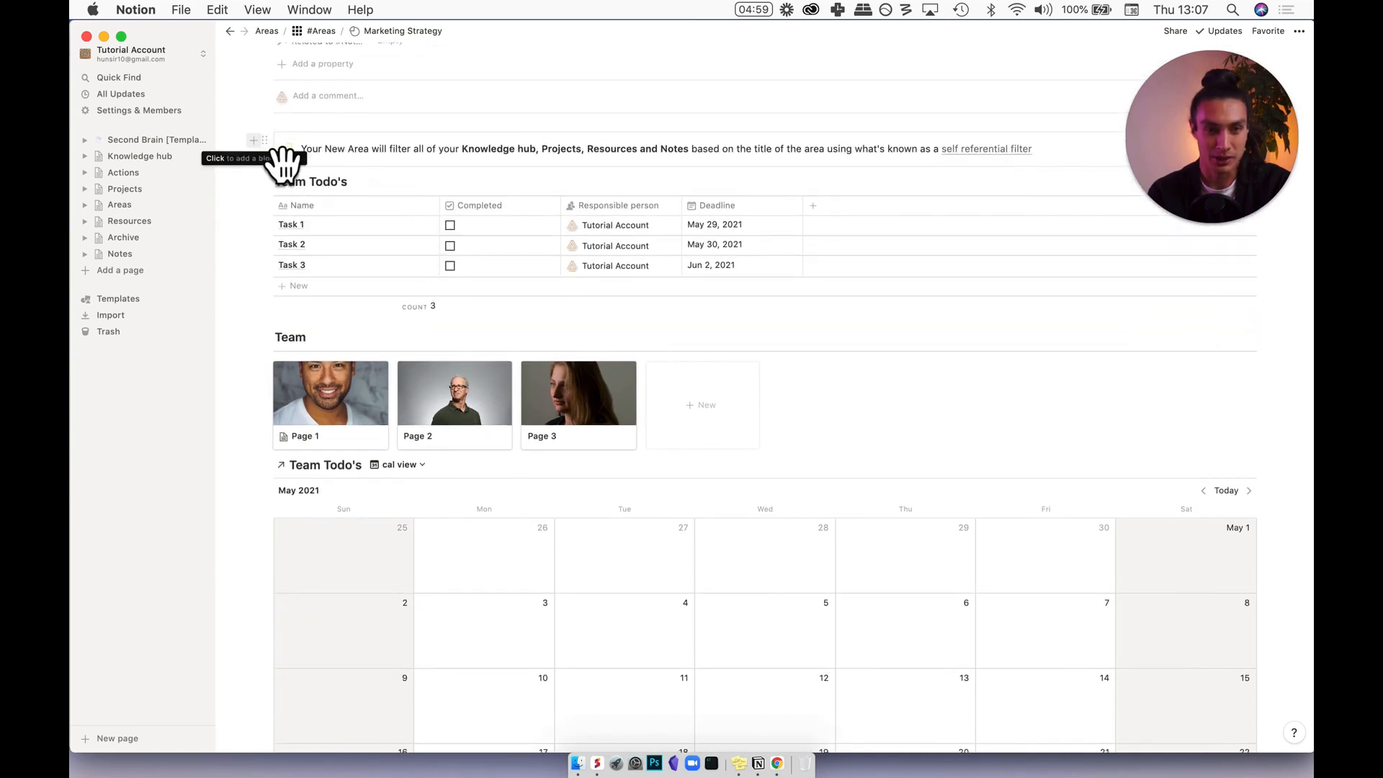
Add an empty text block below the callout and duplicate it.
click(254, 141)
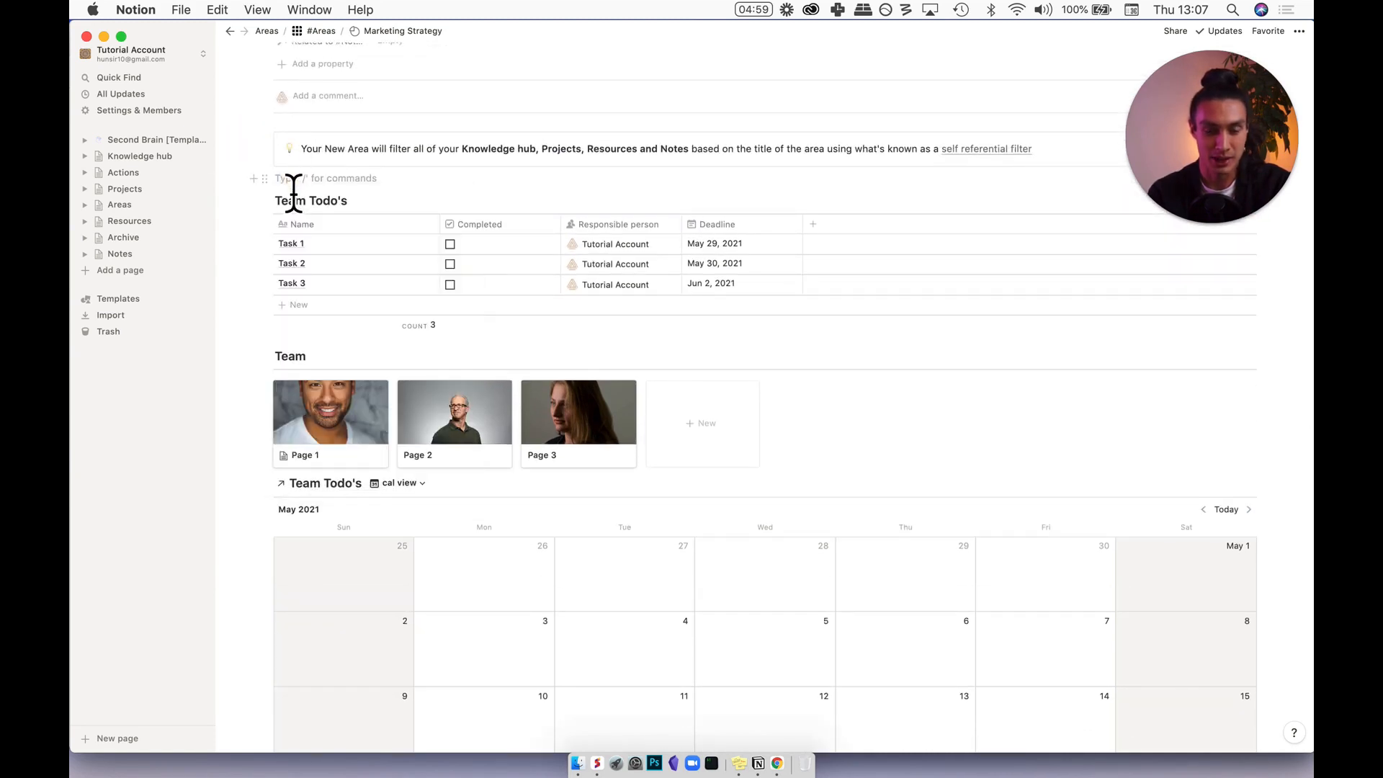
click(265, 180)
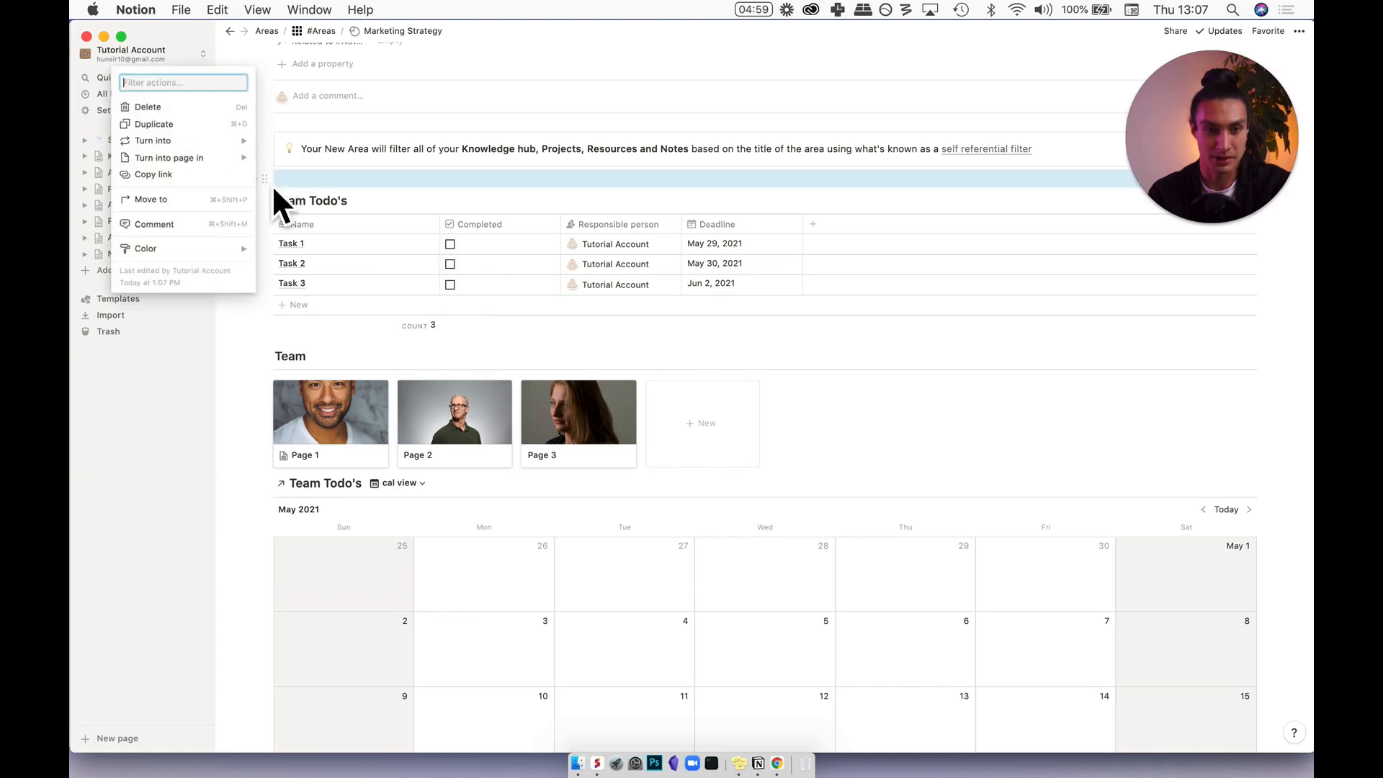
key(super+d)
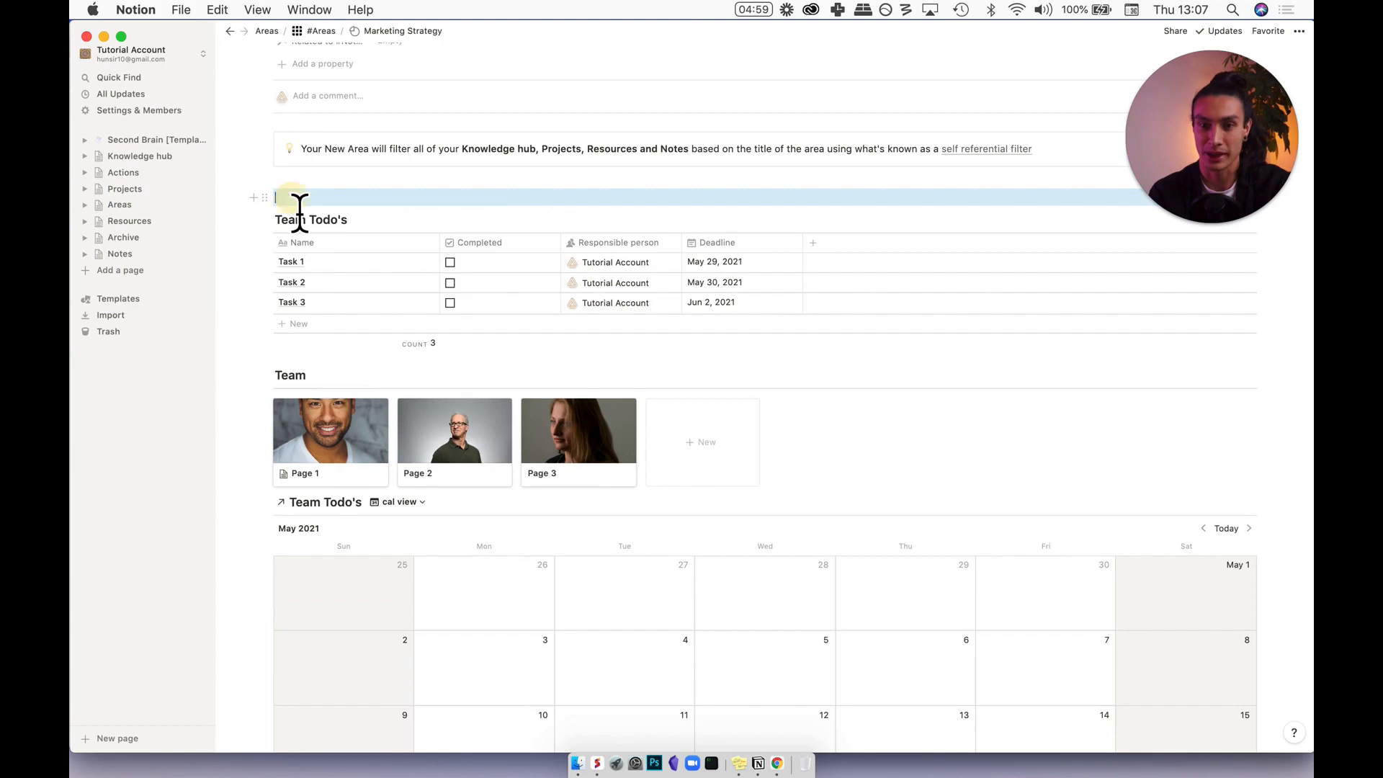
Place the duplicated empty text blocks below the callout side by side to form two columns.
click(291, 199)
click(266, 199)
drag(265, 198, 246, 186)
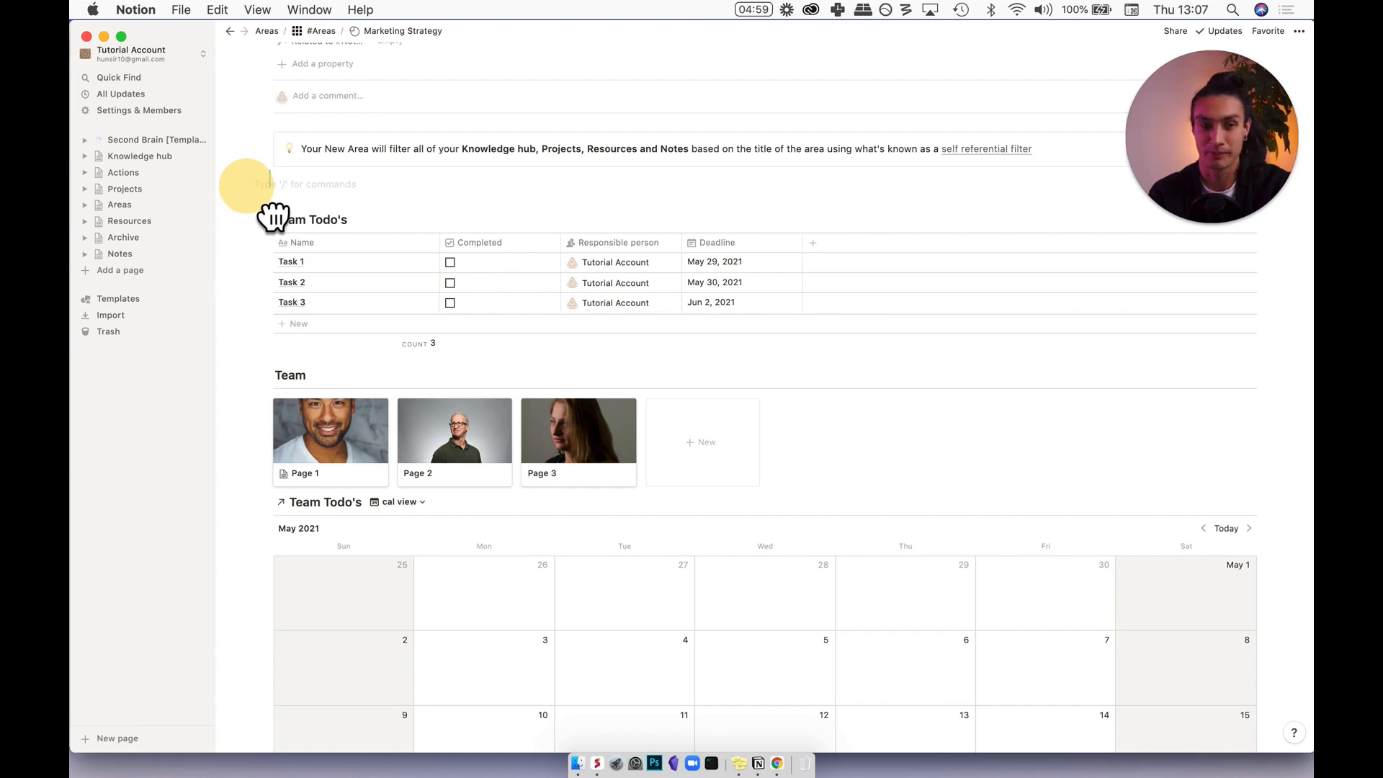
drag(274, 216, 253, 201)
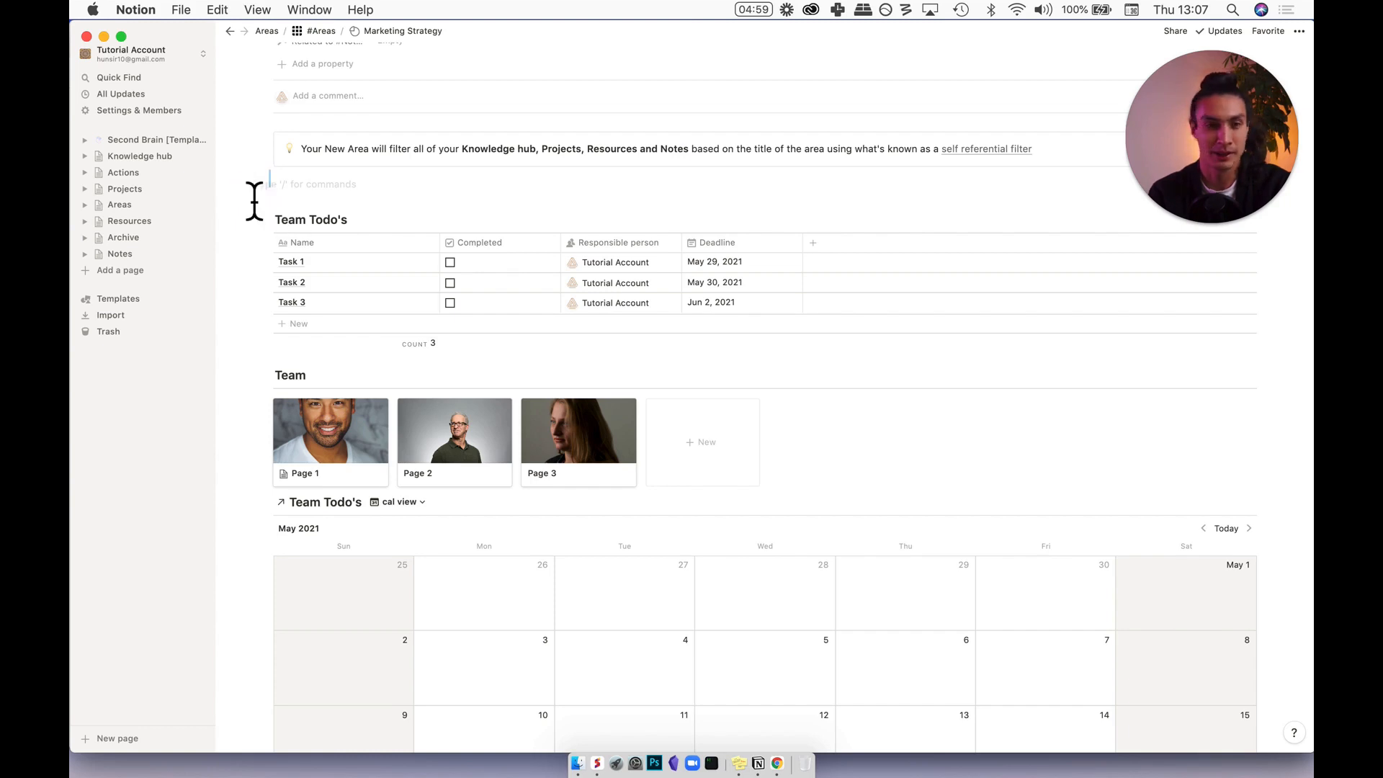
click(814, 201)
scroll(287, 495, down, 1)
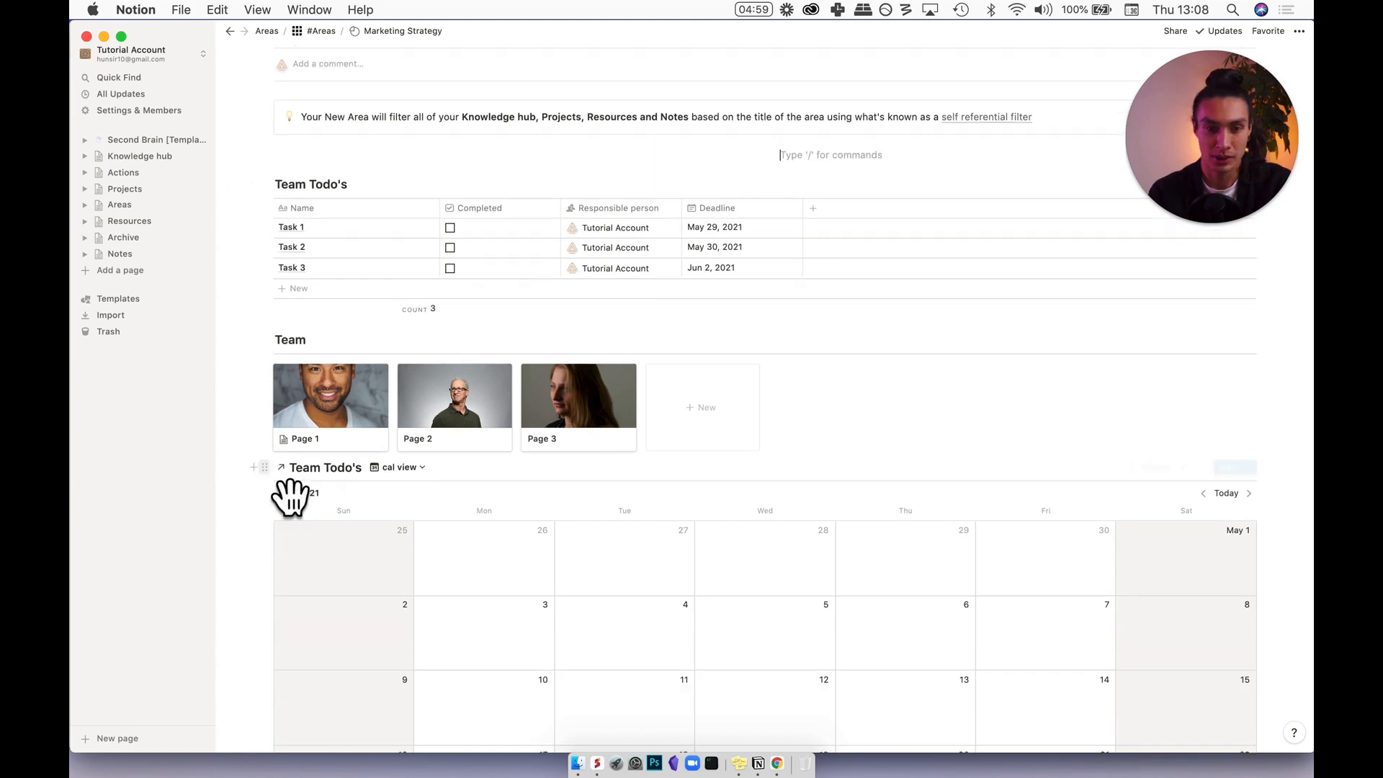
drag(264, 469, 311, 160)
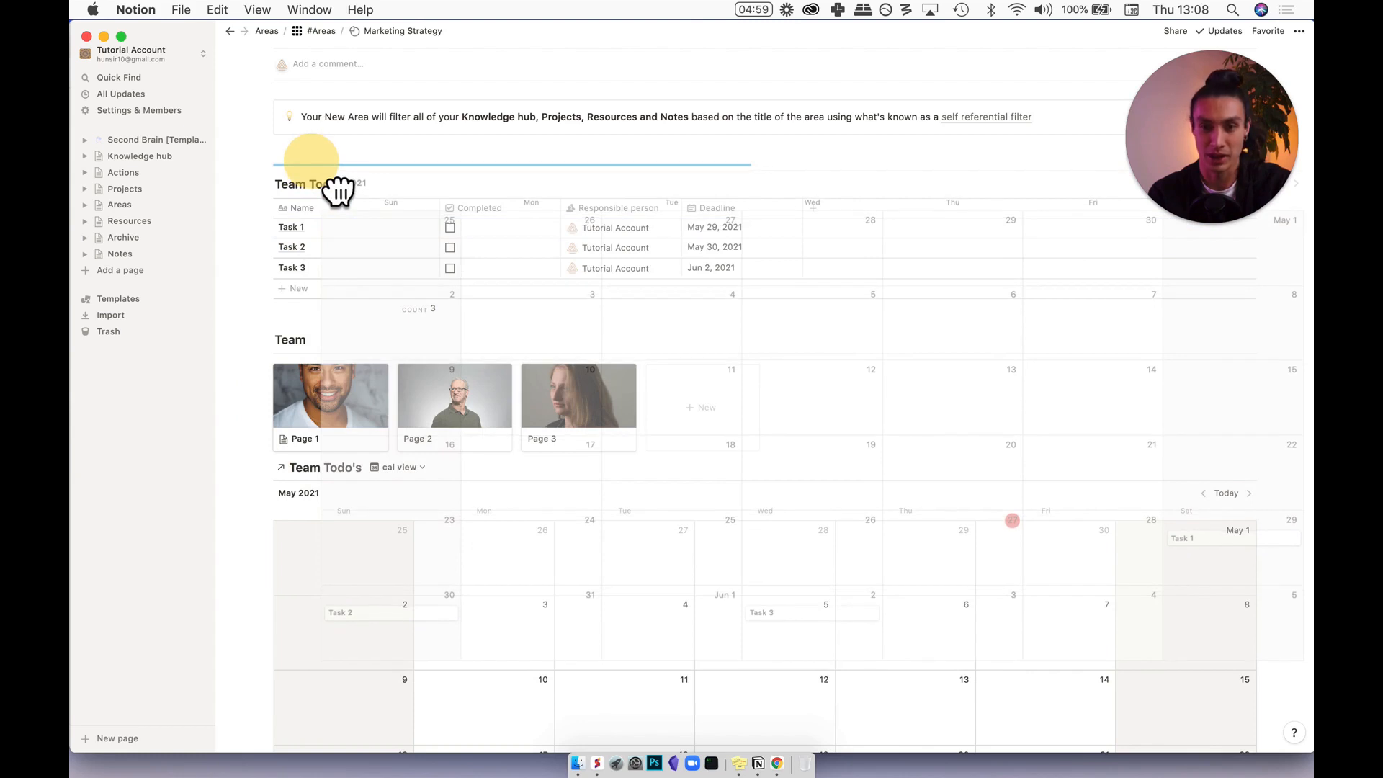
drag(311, 160, 313, 165)
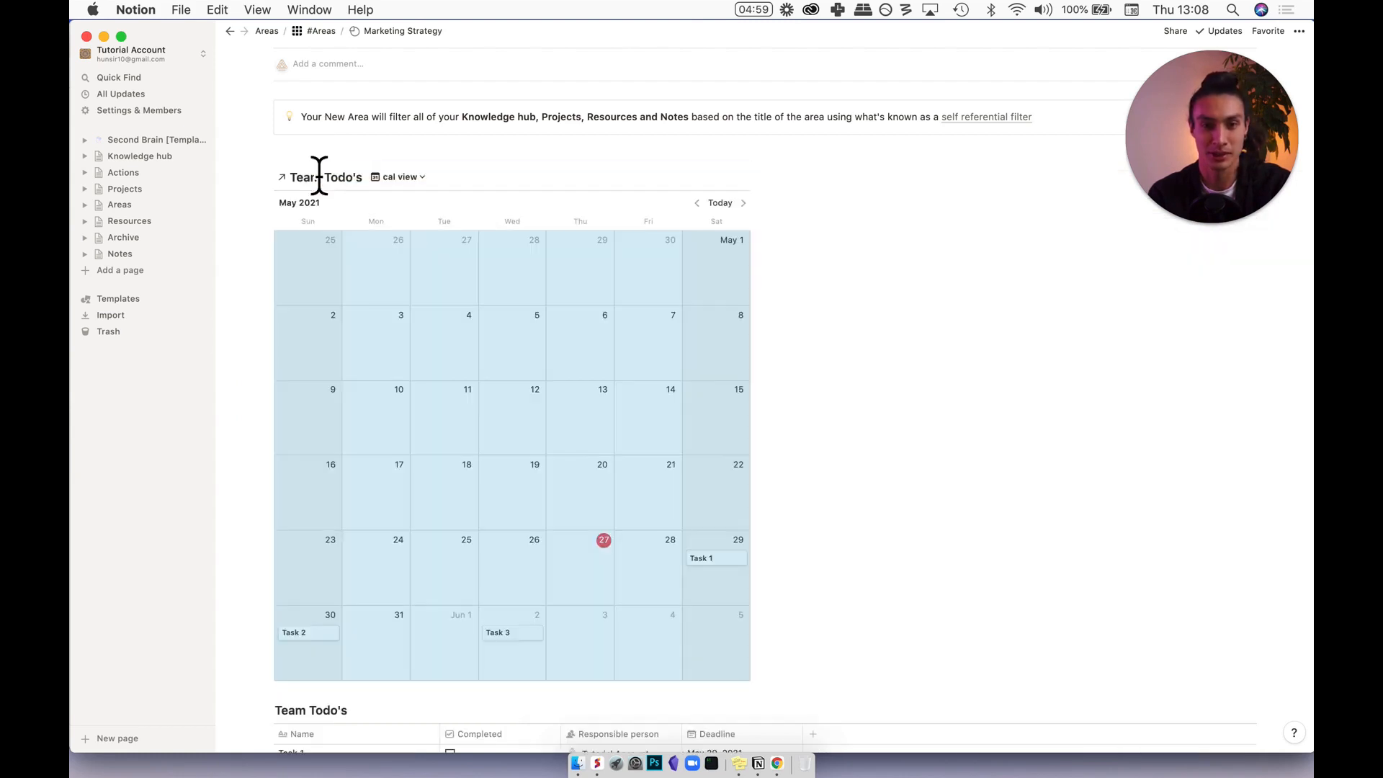
scroll(525, 515, down, 4)
scroll(540, 530, down, 10)
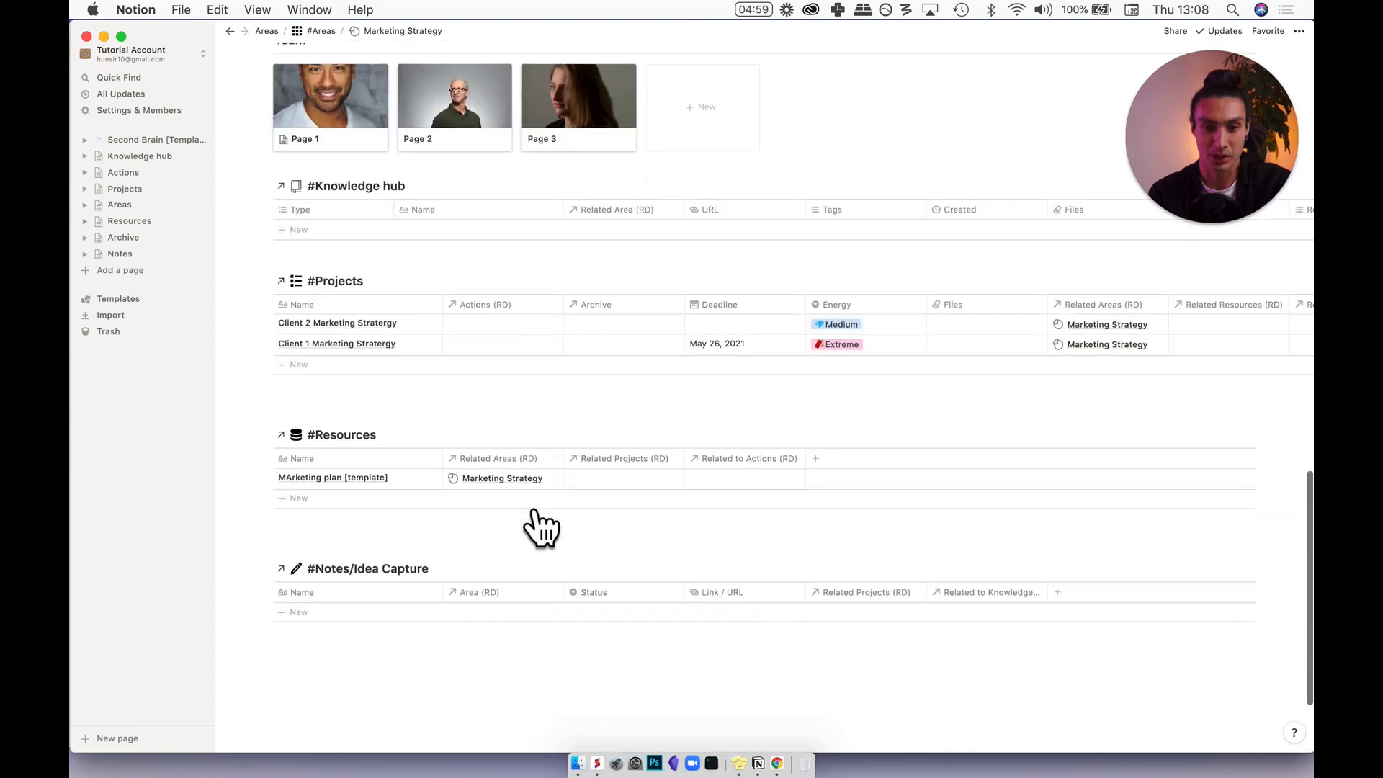
drag(264, 435, 897, 306)
scroll(395, 396, up, 15)
scroll(468, 407, up, 4)
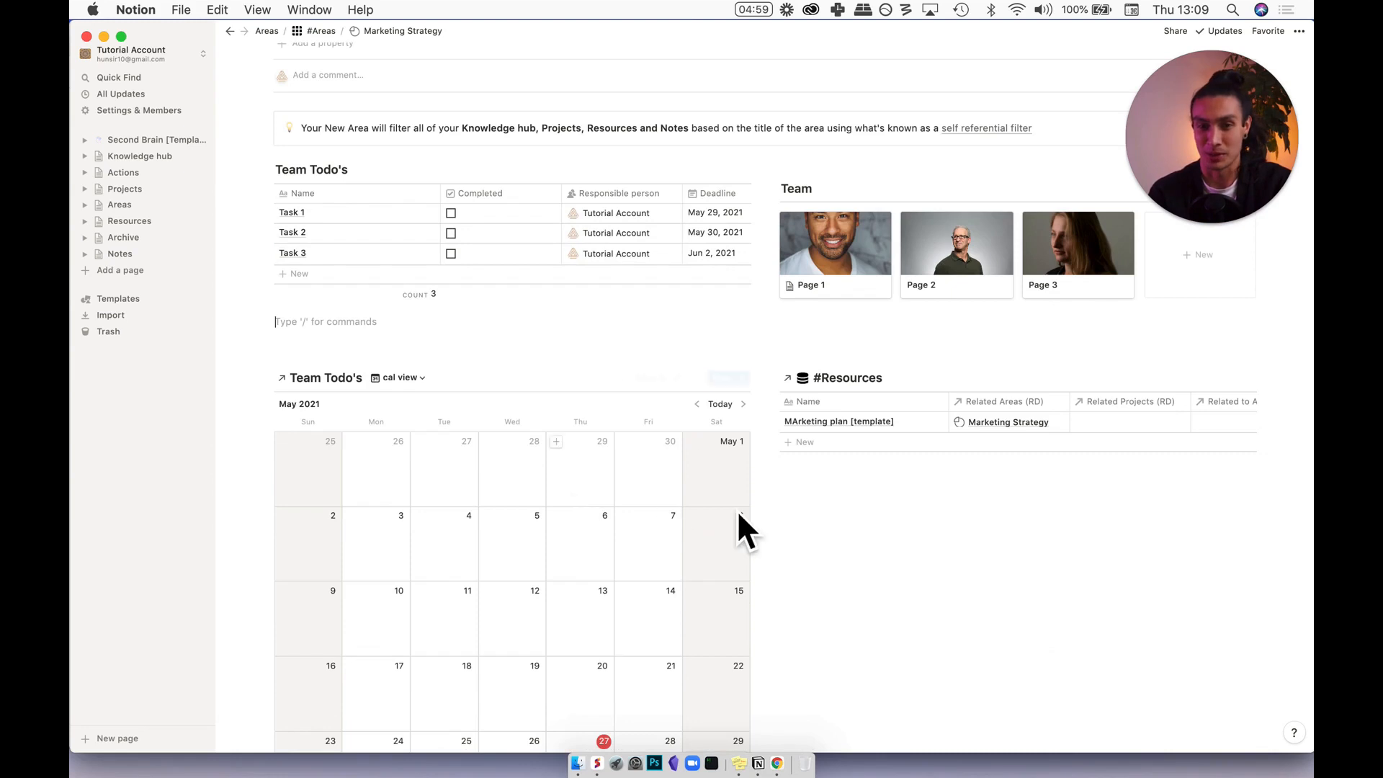
Add two entries named Resource 2 and Resource 3 to the #Resources database.
scroll(562, 533, down, 1)
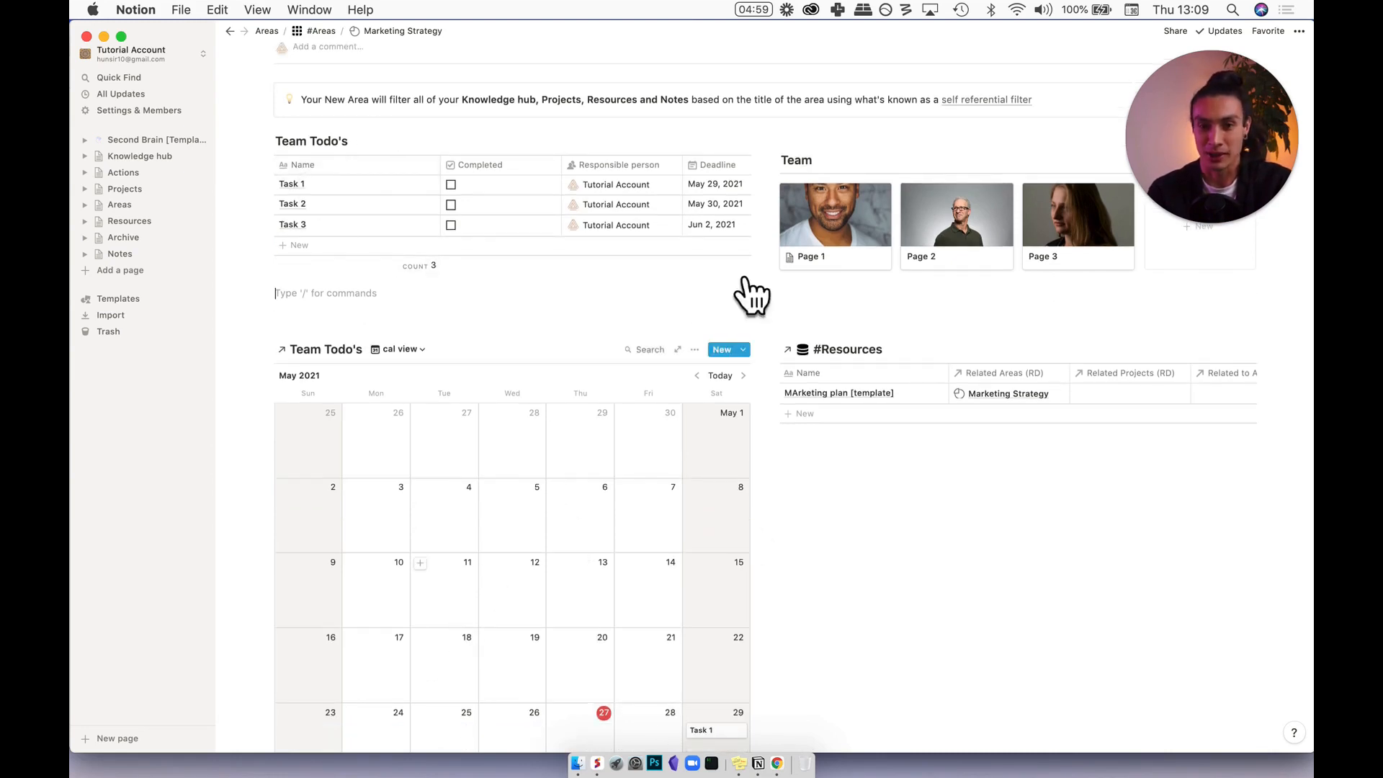
scroll(743, 353, down, 3)
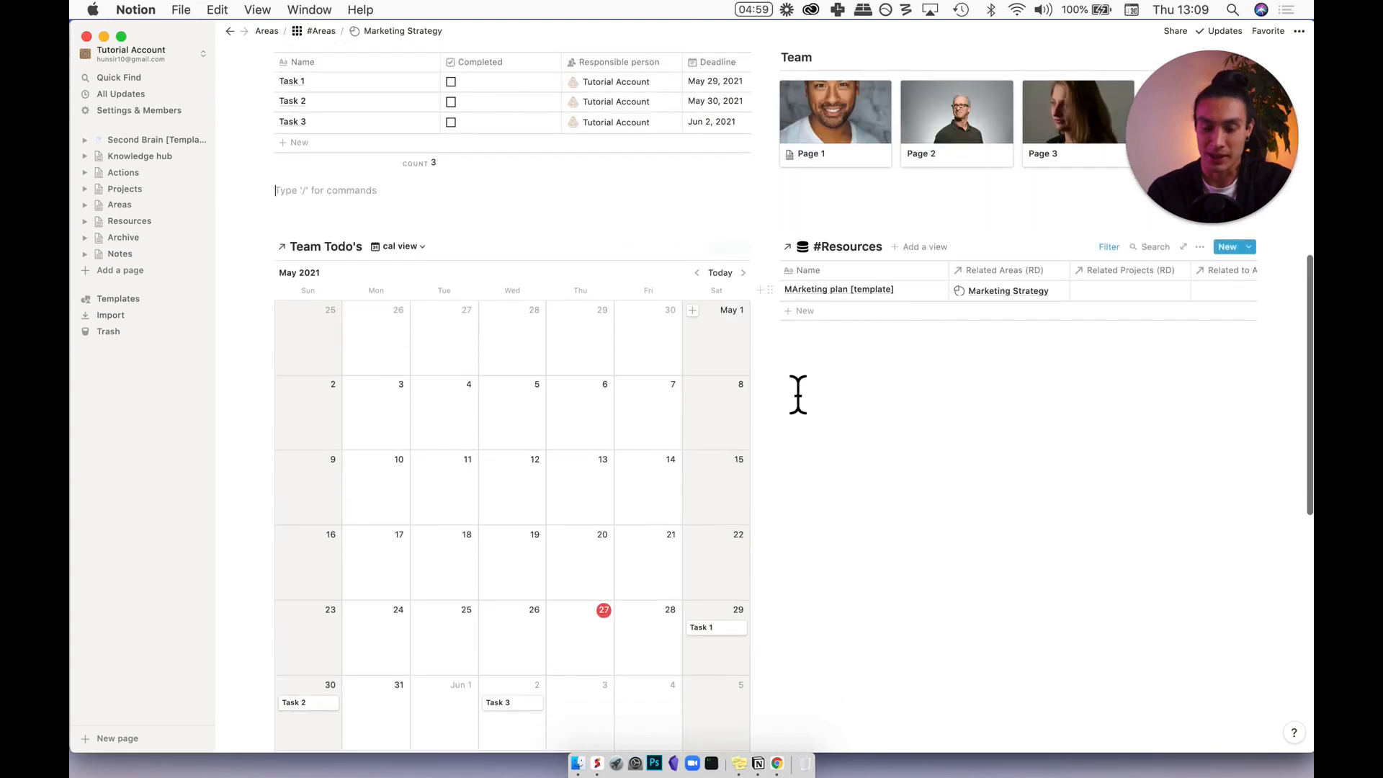
click(821, 317)
text(Resource 2)
click(813, 331)
text(Rec)
Add a toggle named Knowledge Hub and move the #Knowledge hub database into it.
scroll(716, 518, down, 5)
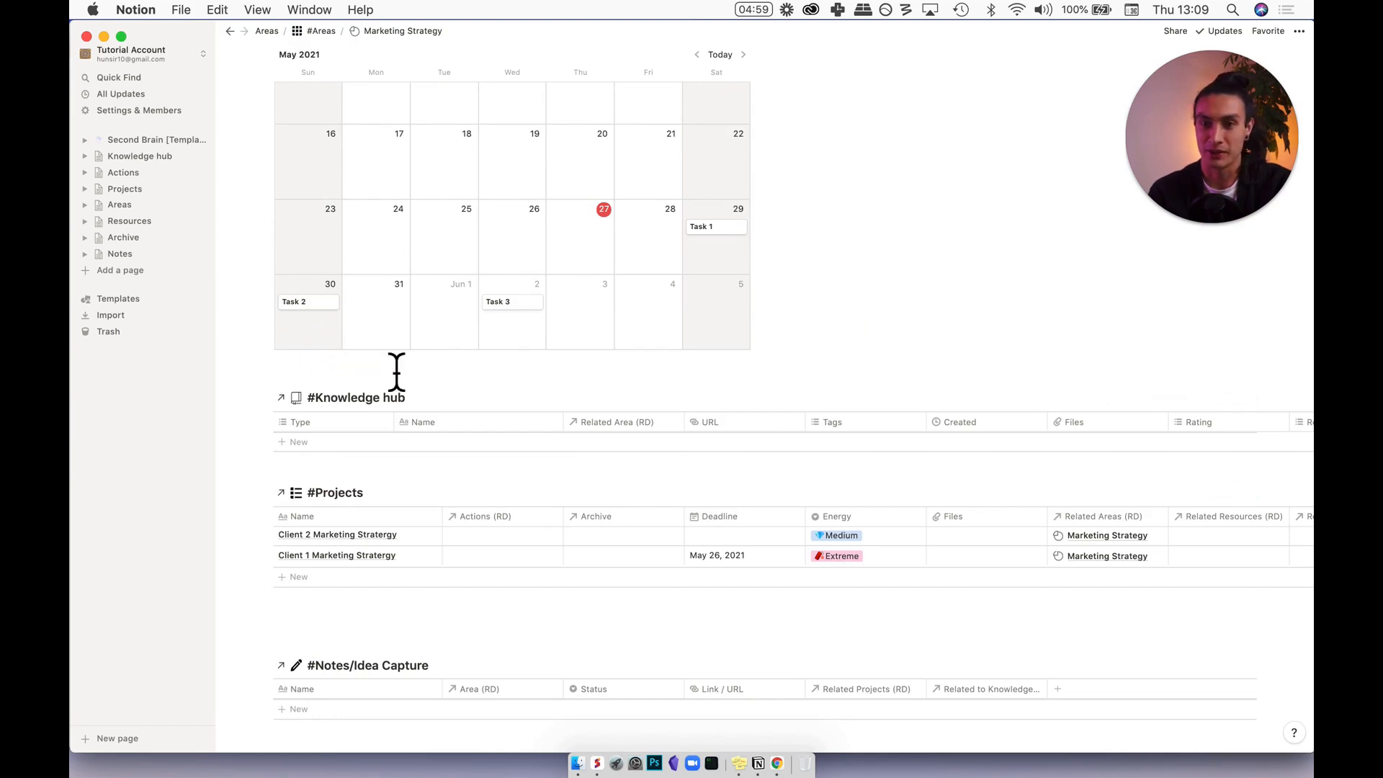
scroll(396, 373, down, 1)
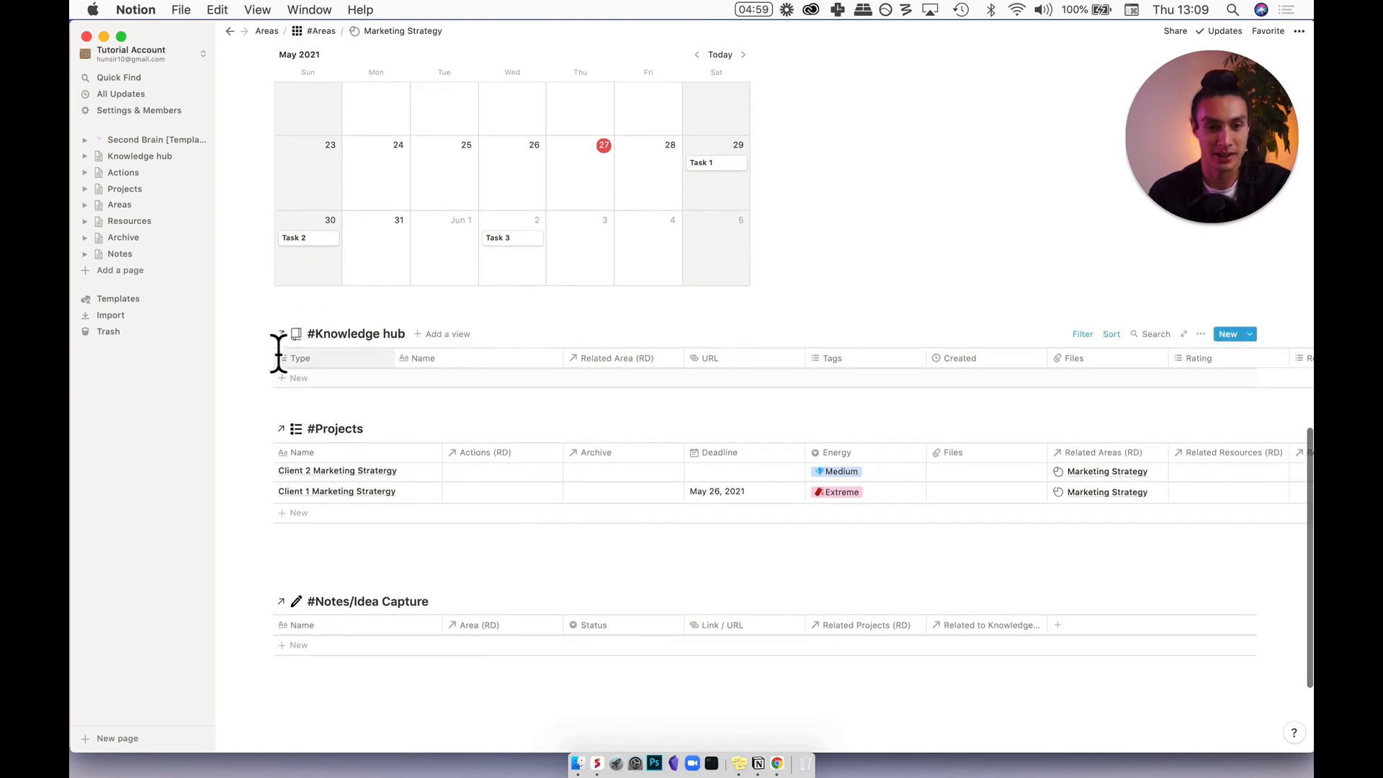
click(255, 333)
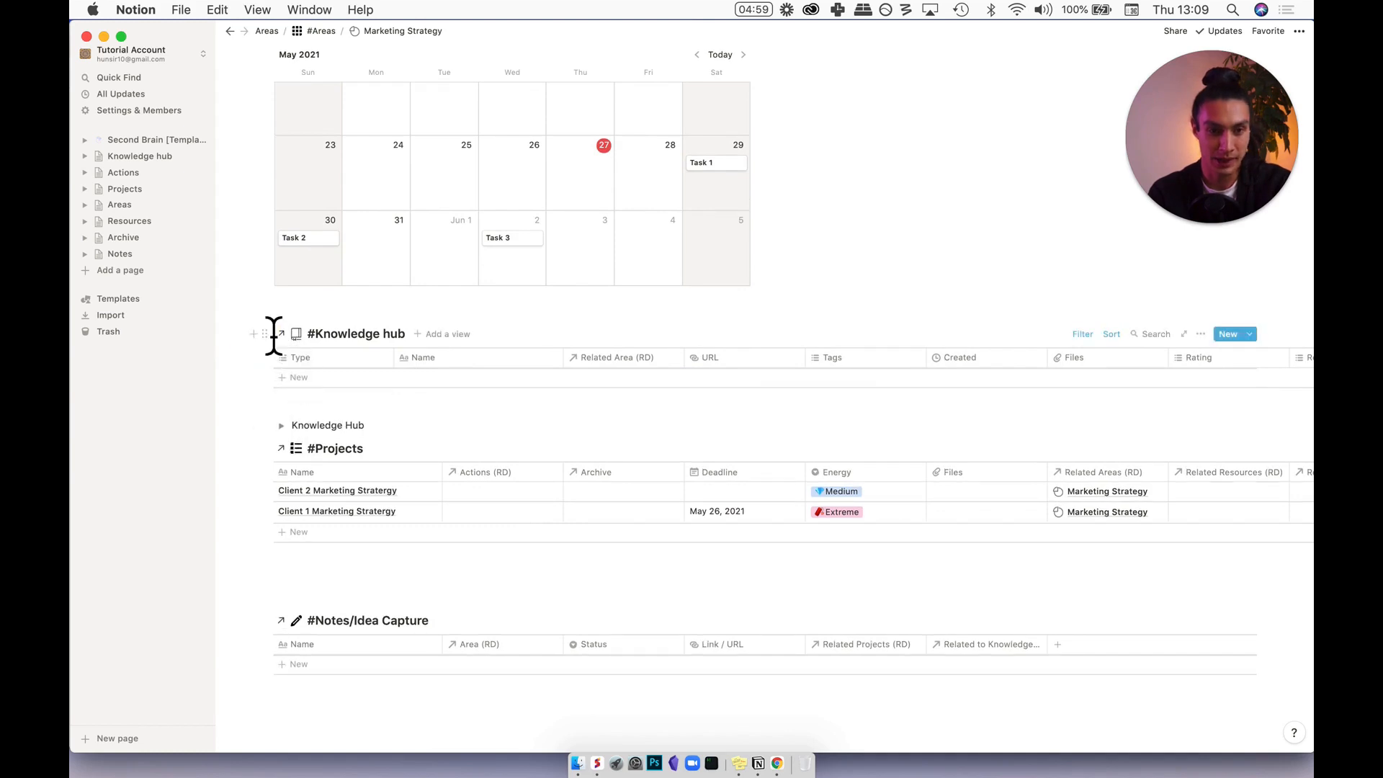
drag(265, 333, 309, 432)
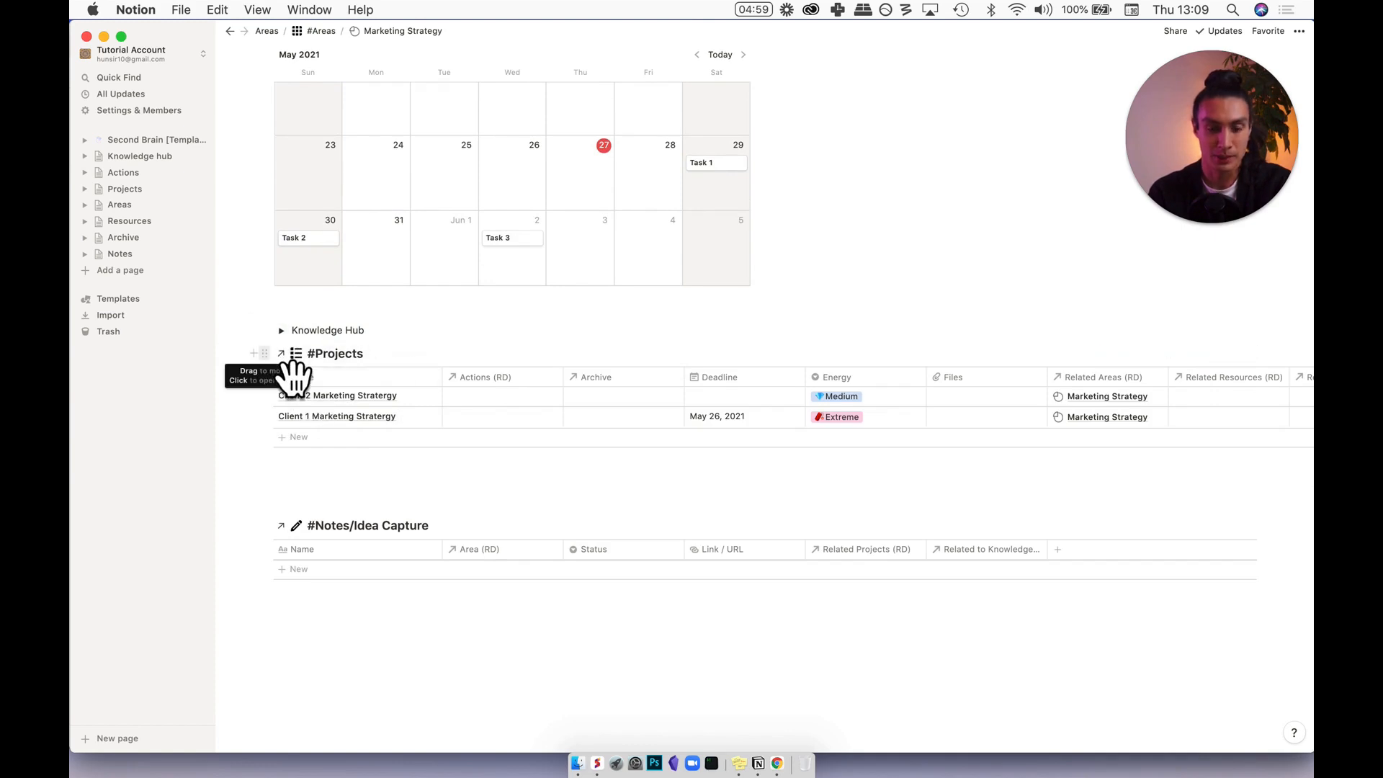
drag(264, 353, 300, 338)
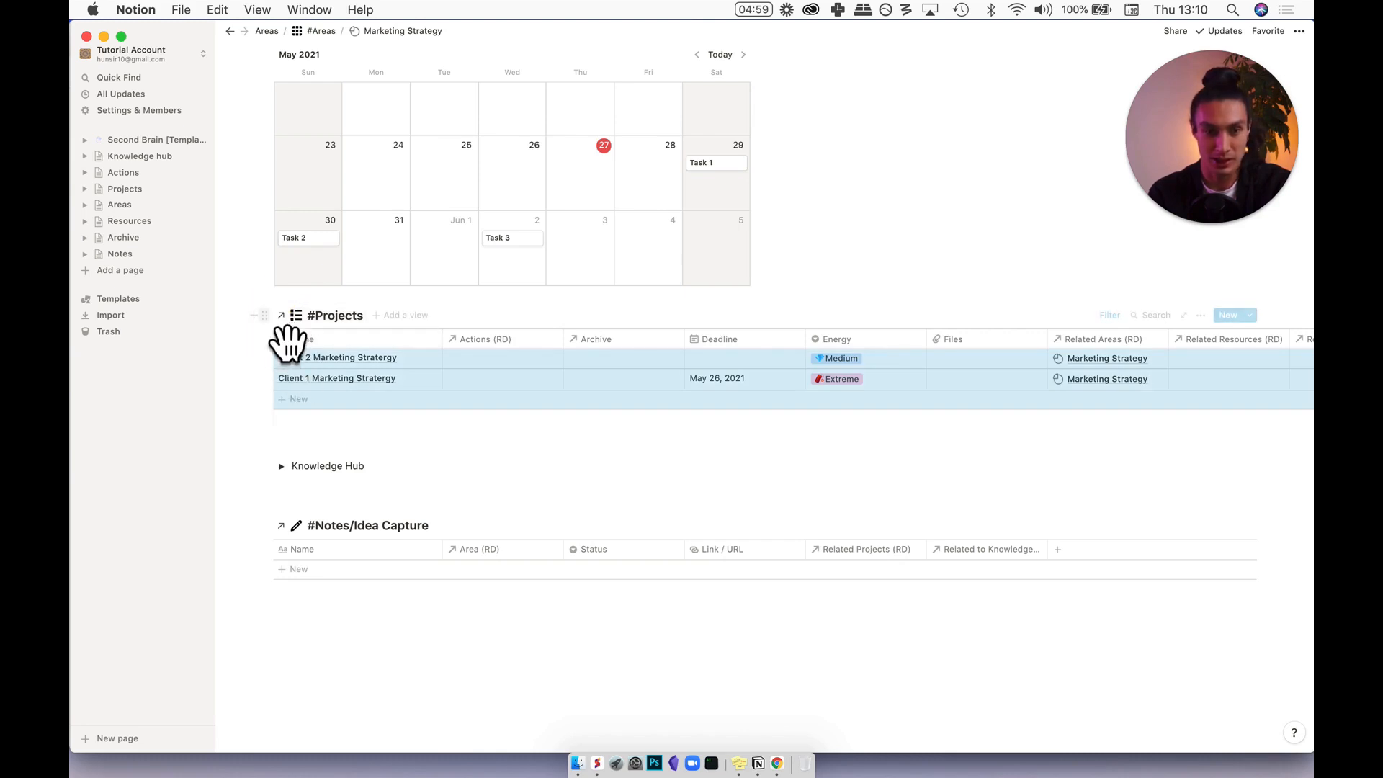
drag(264, 299, 320, 301)
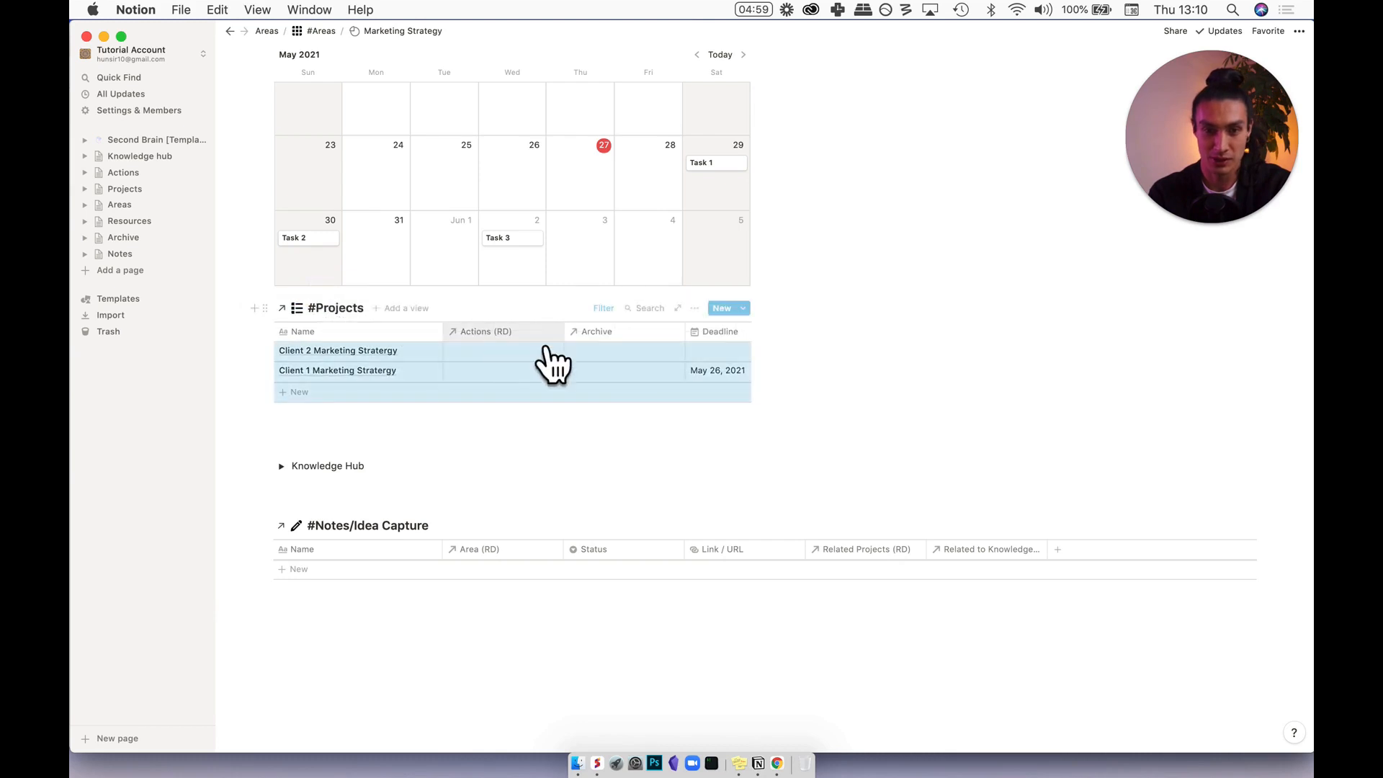
click(879, 371)
Delete the #Notes/Idea Capture database from the Marketing Strategy page.
scroll(530, 522, down, 2)
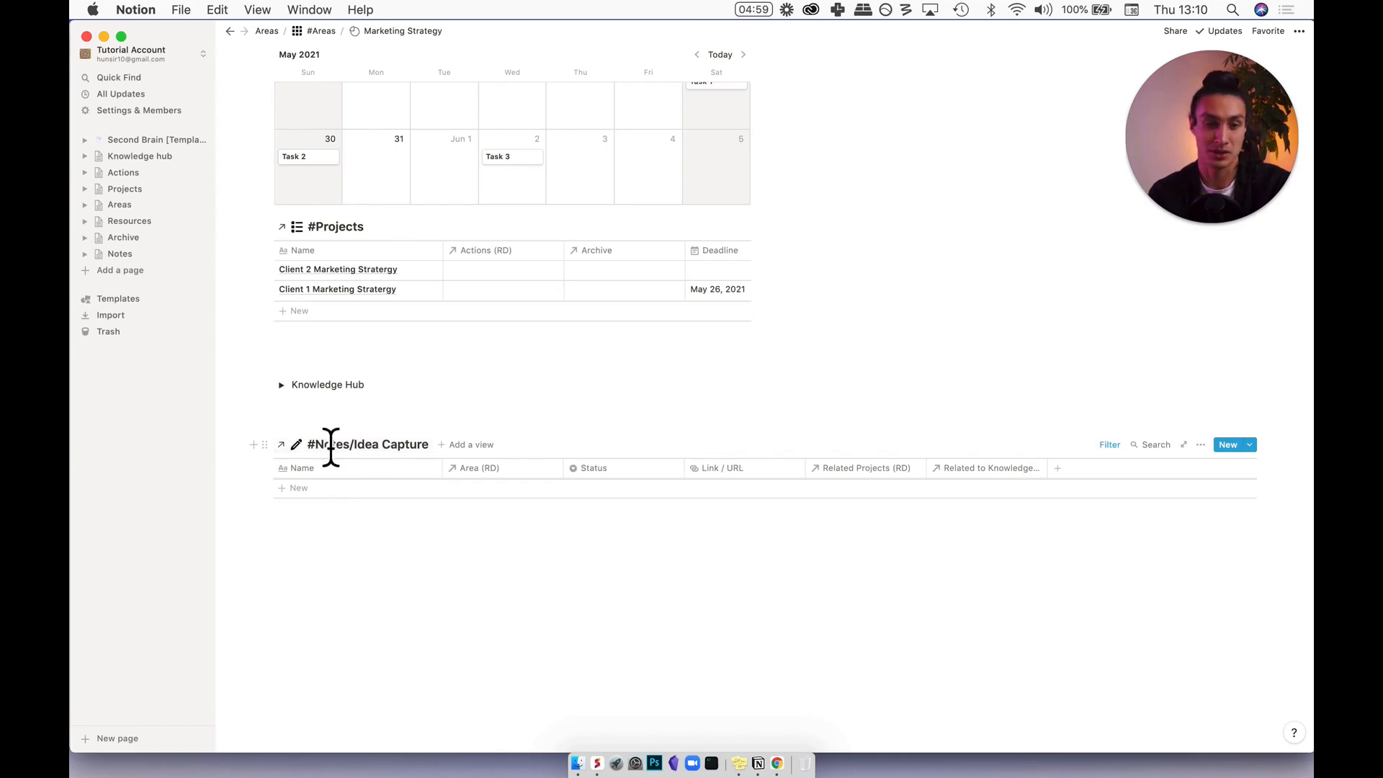
click(264, 445)
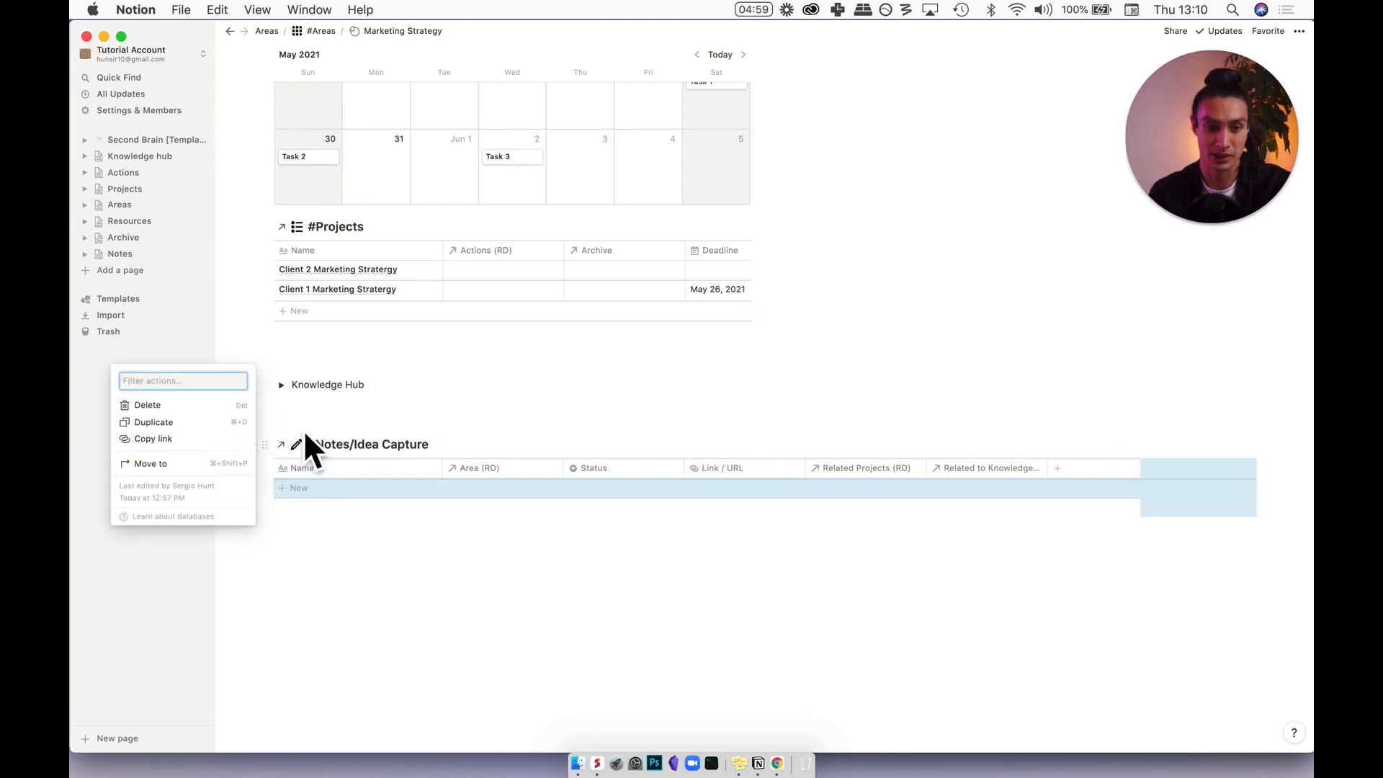
key(Delete)
Insert an inline list database titled Team Notes below the Knowledge Hub toggle.
click(331, 536)
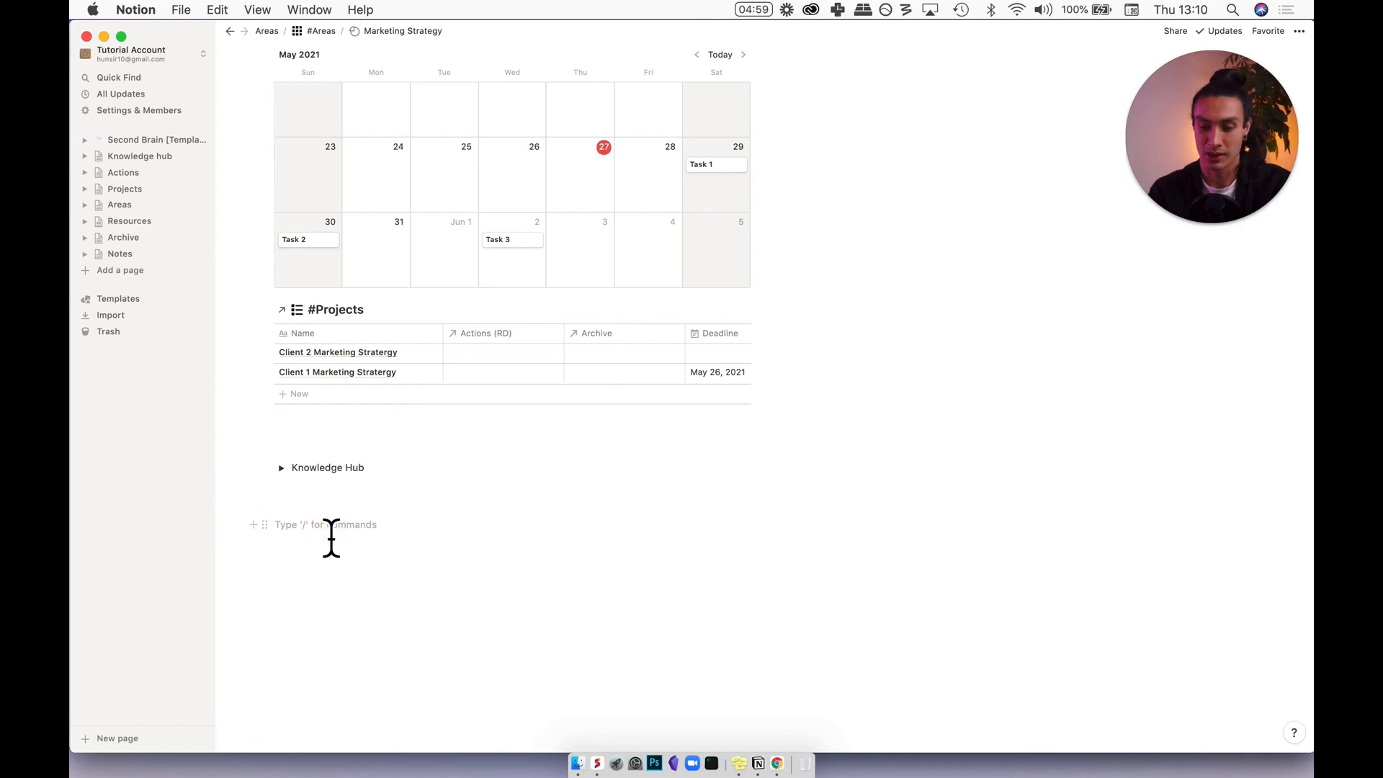
text(/list)
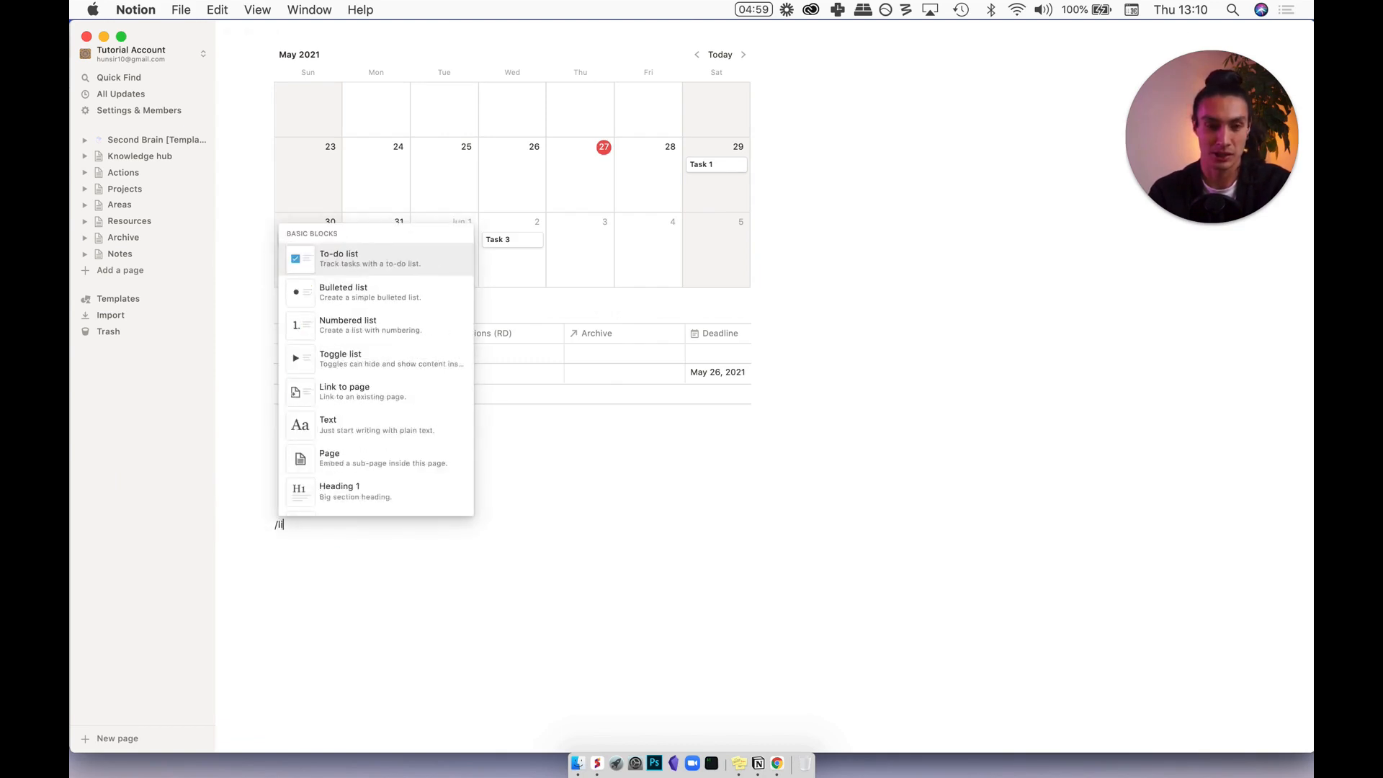
scroll(365, 494, down, 2)
scroll(365, 494, down, 2)
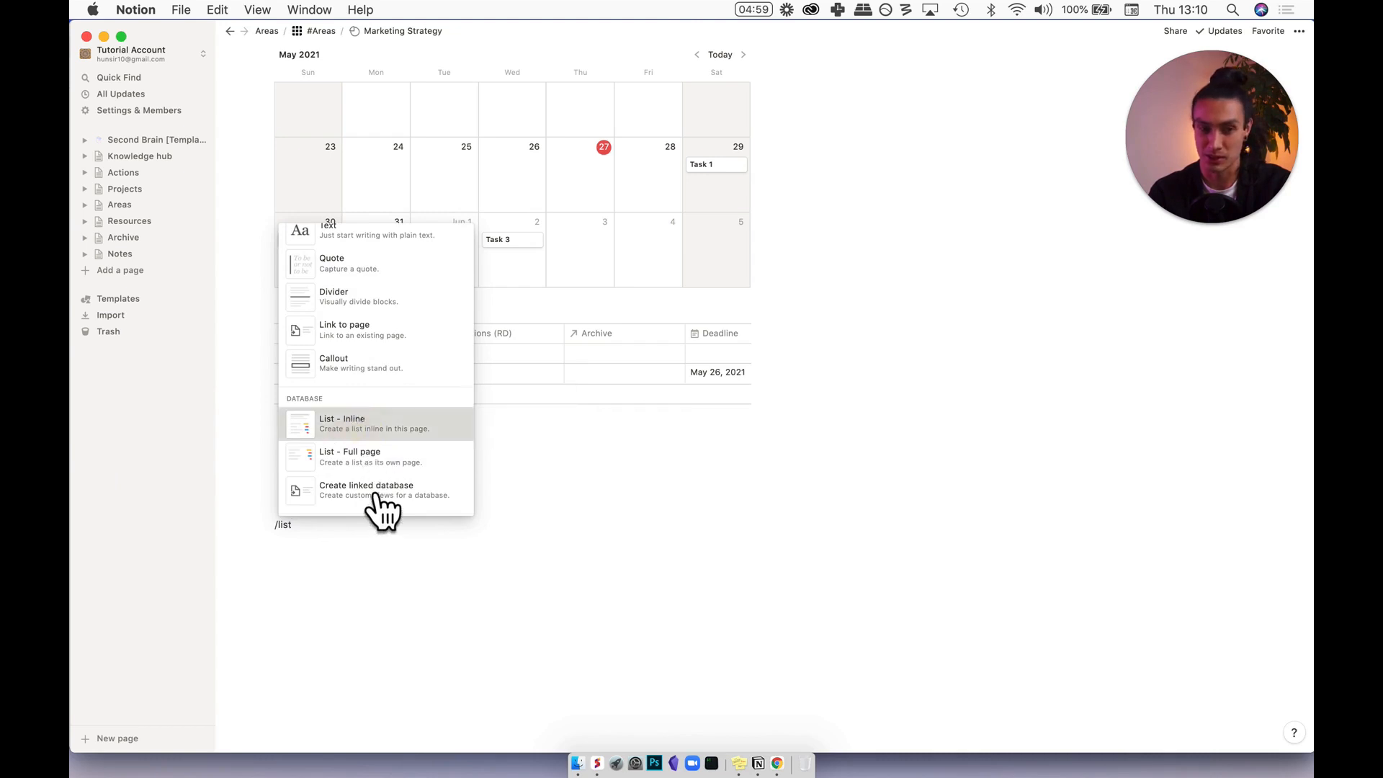
key(Return)
text(Te)
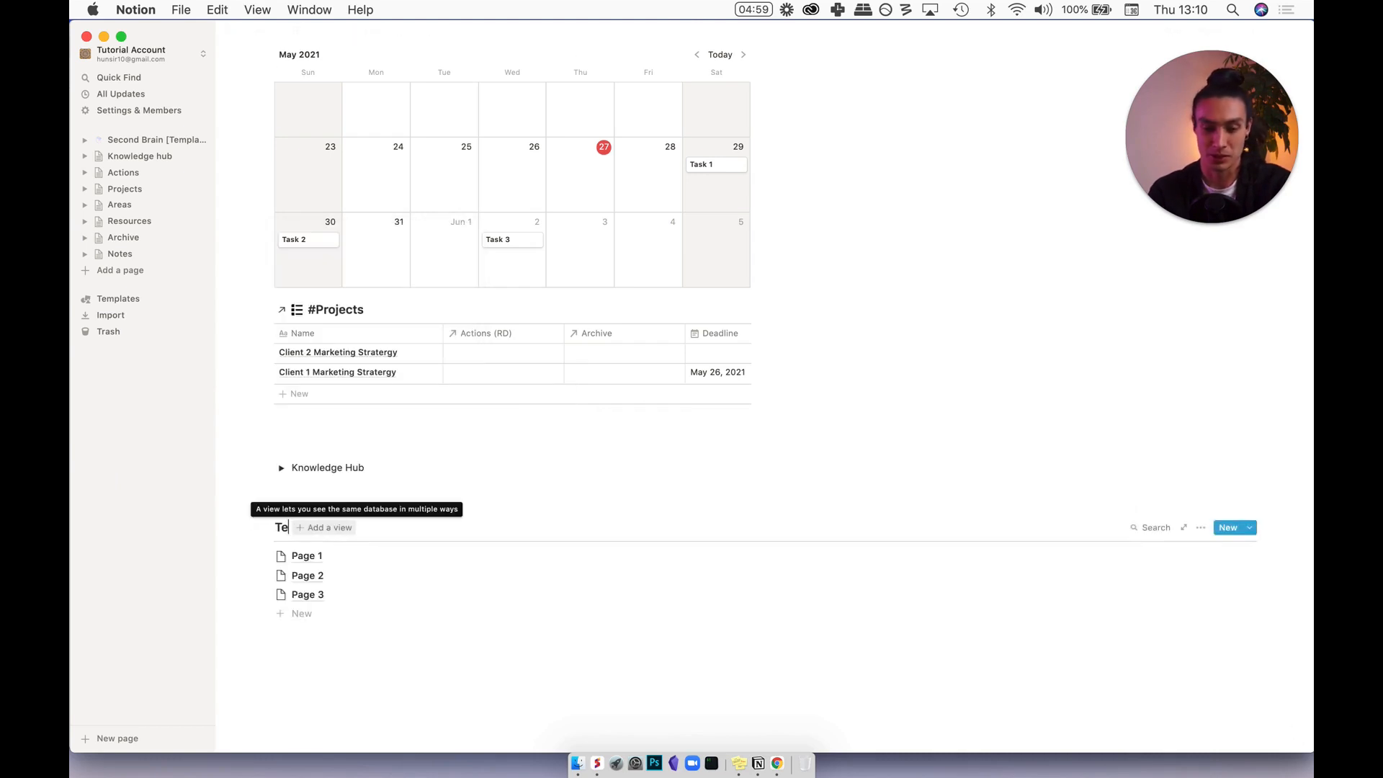
text(am Notes)
Create the tag Meeting Notes on Page 1 of the Team Notes list.
click(347, 559)
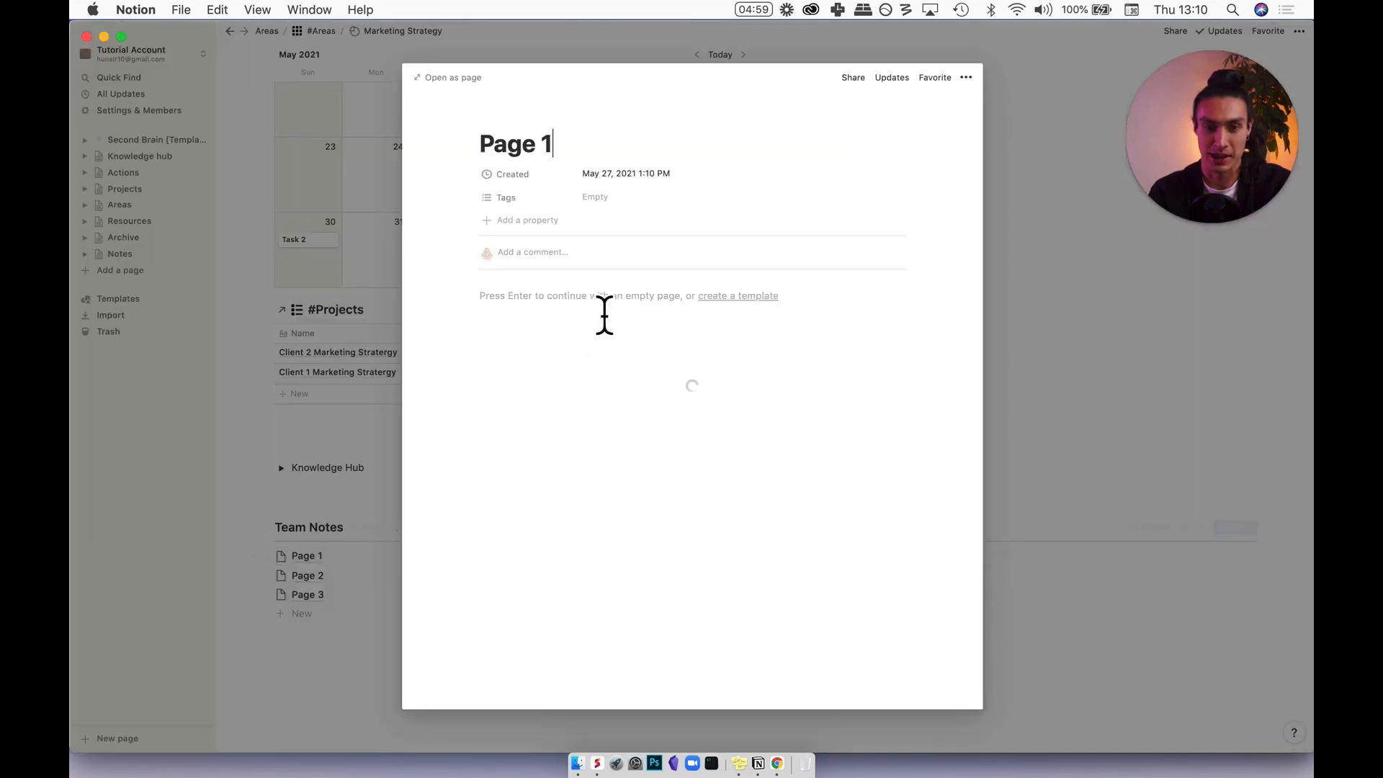
click(648, 198)
text(Meeting Notes)
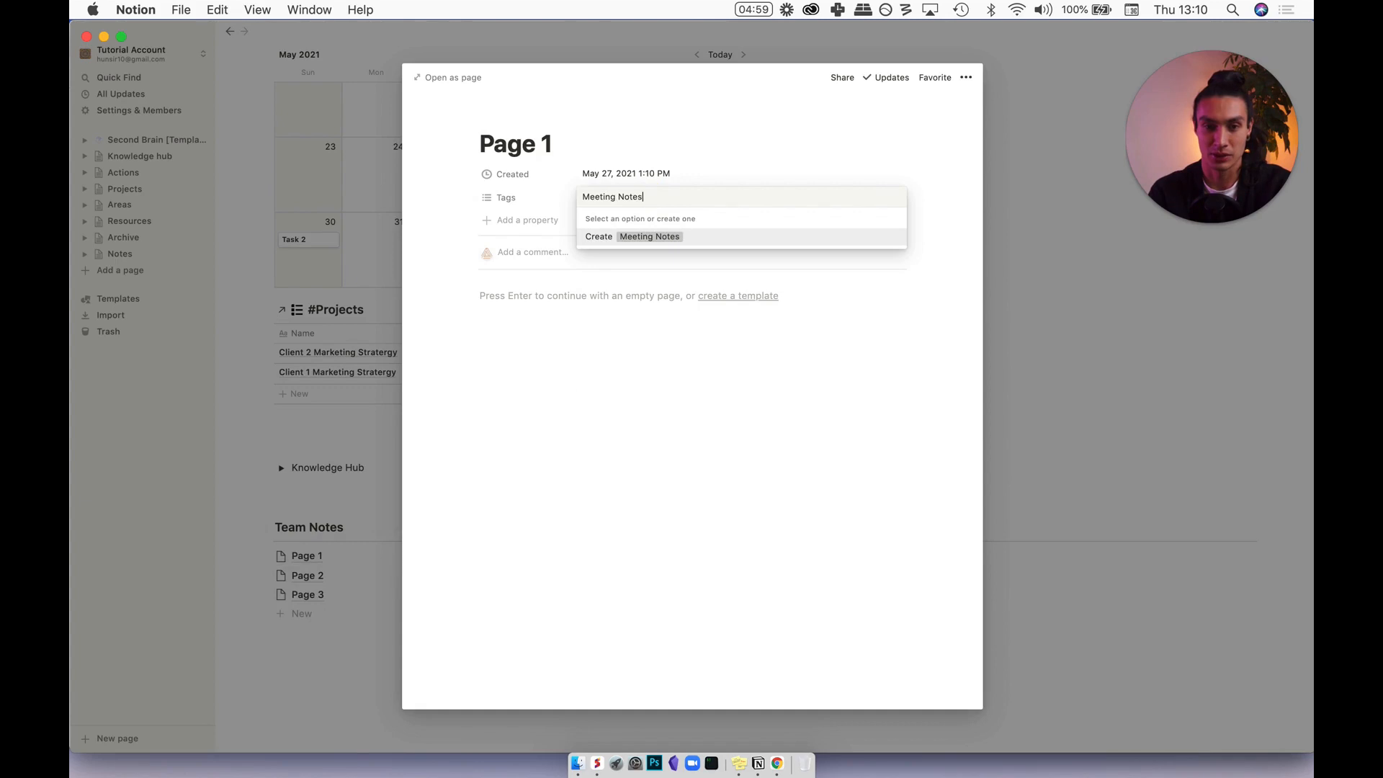
key(Return)
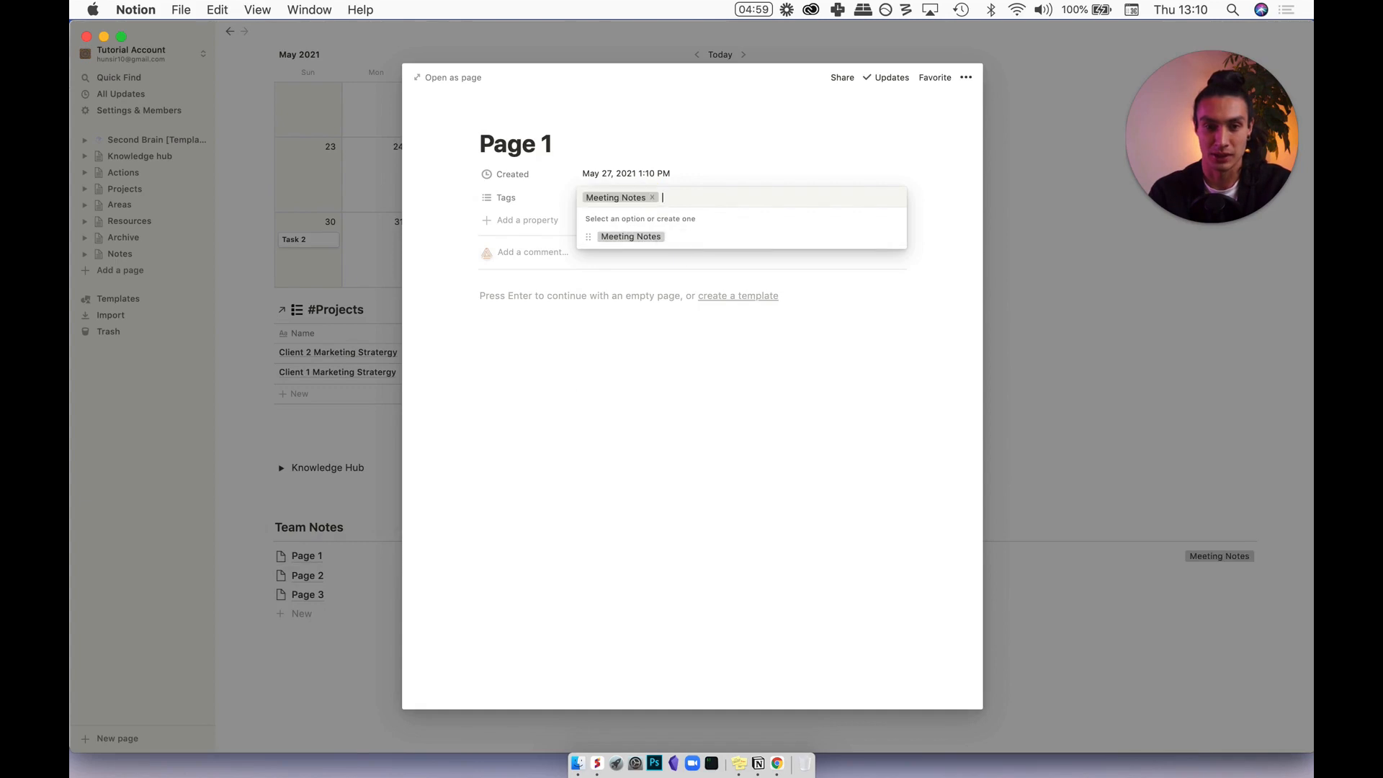
click(368, 575)
click(367, 575)
Create the tag Stratergy on Page 2 of the Team Notes list.
click(375, 576)
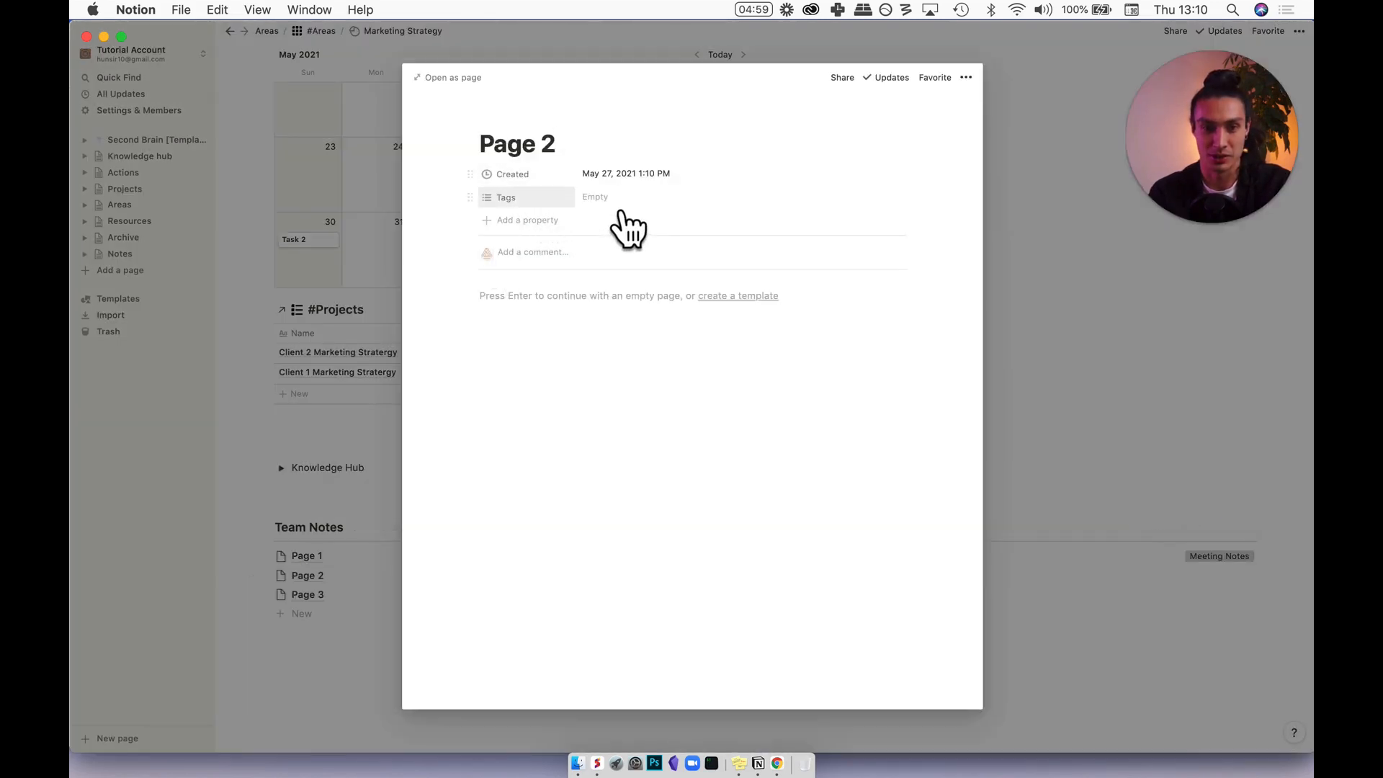
click(621, 209)
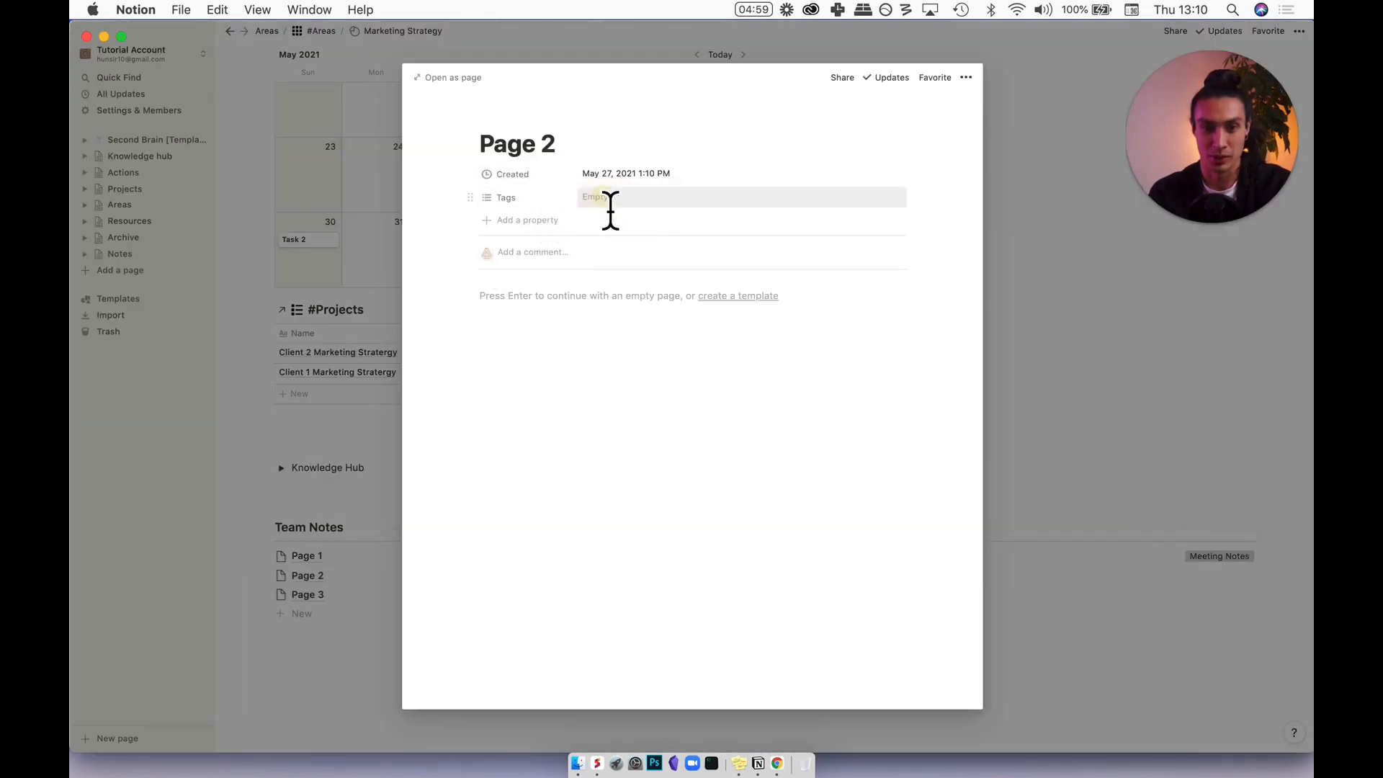
text(St)
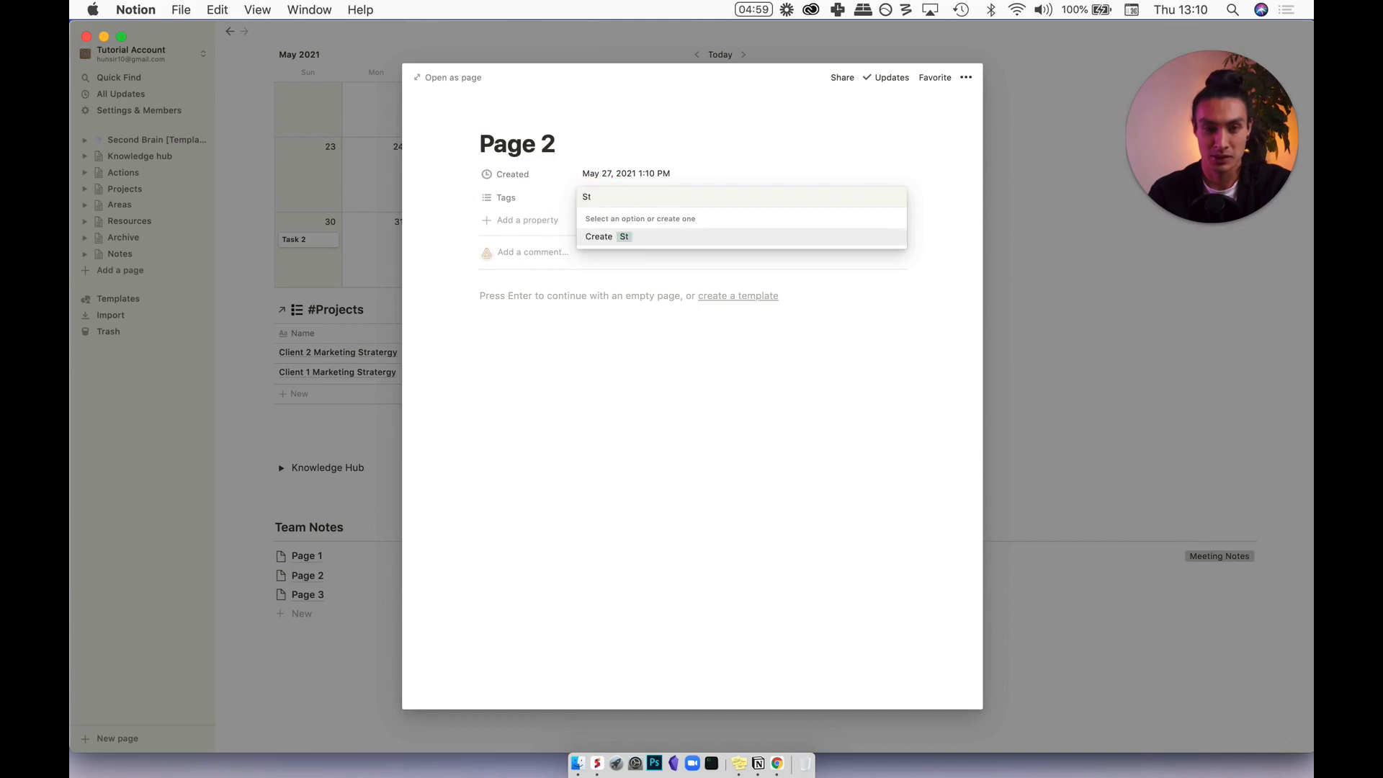
text(rartegy)
key(Return)
Tag Page 3 of the Team Notes list with the existing Meeting Notes option.
click(360, 599)
click(365, 595)
click(622, 199)
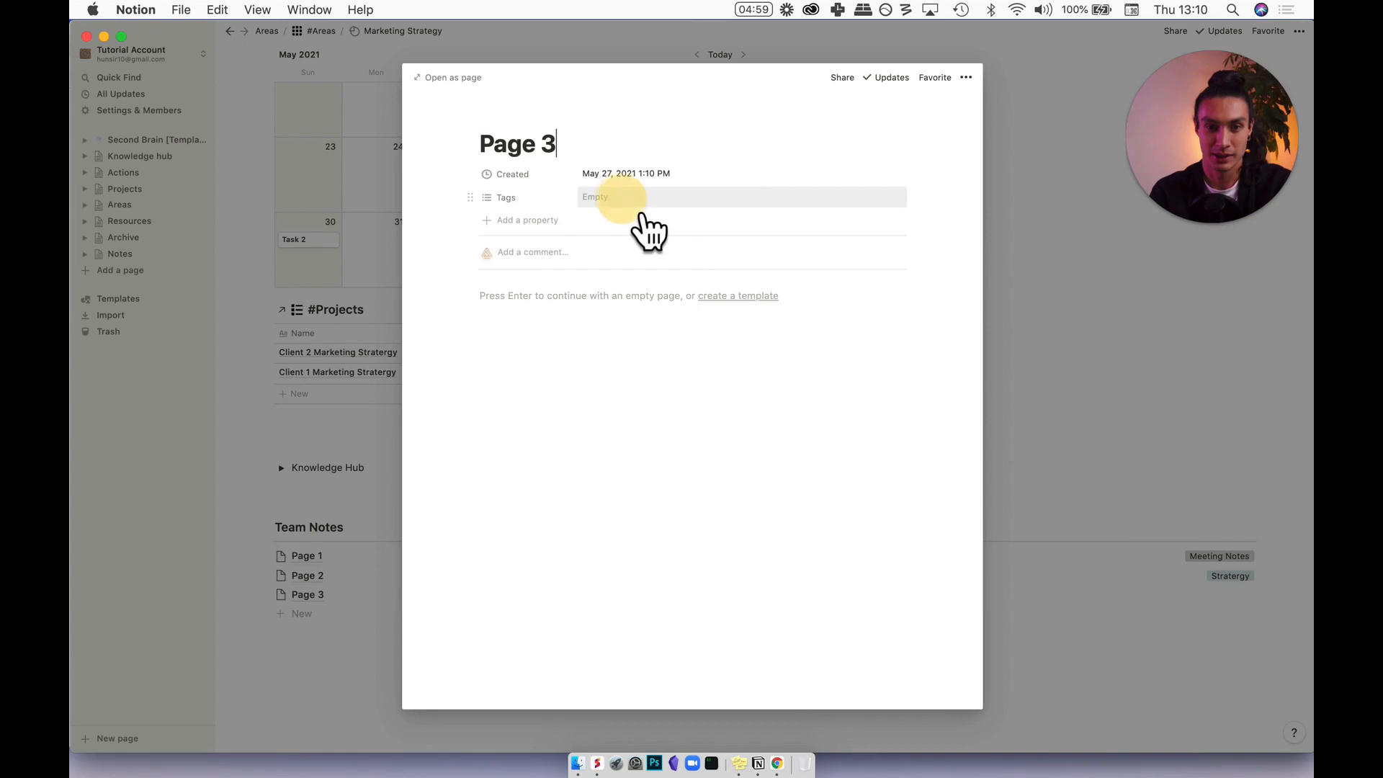
click(613, 230)
click(288, 450)
Move the Knowledge Hub toggle below the Team Notes list.
drag(265, 468, 299, 661)
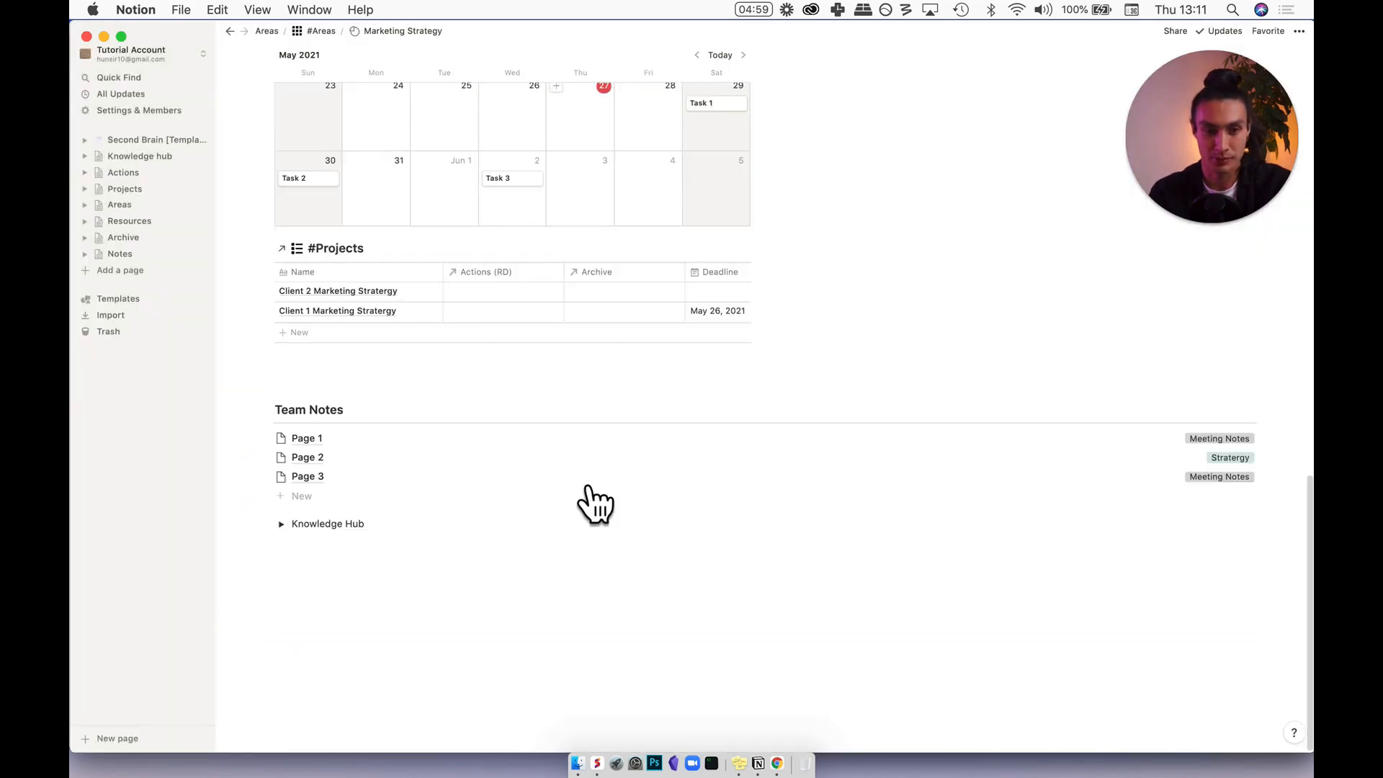
scroll(586, 503, up, 10)
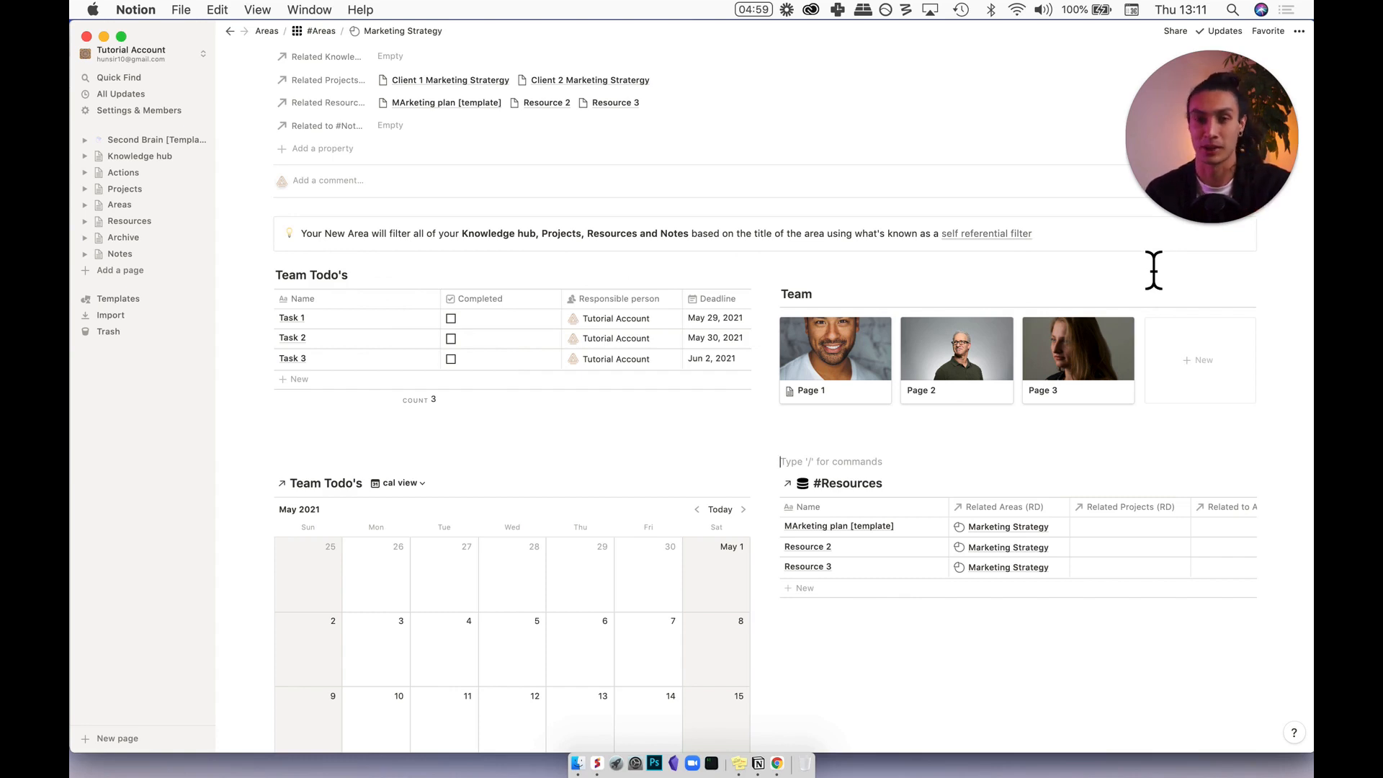
Switch to Chrome, copy the HubSpot page's web address, and return to the Marketing Strategy page in Notion.
click(778, 766)
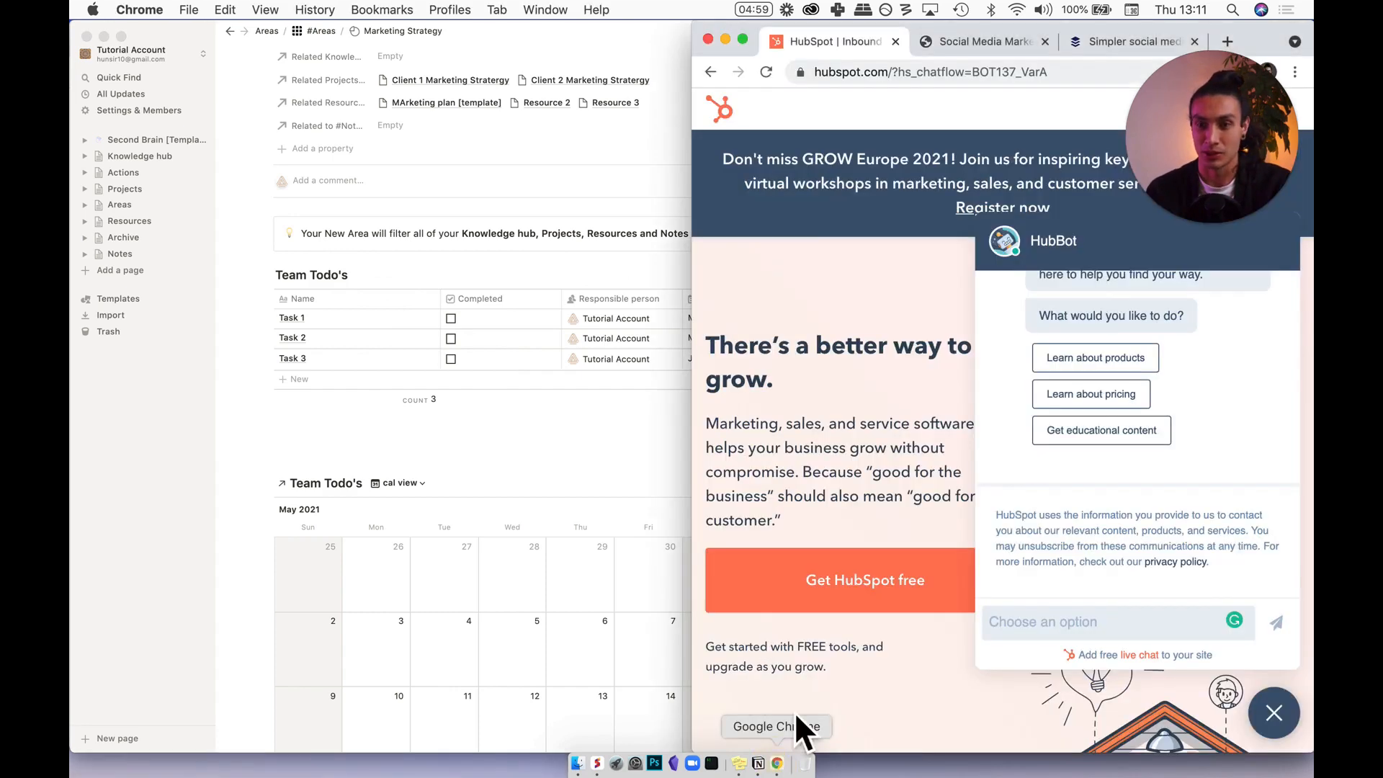
click(962, 48)
click(1088, 39)
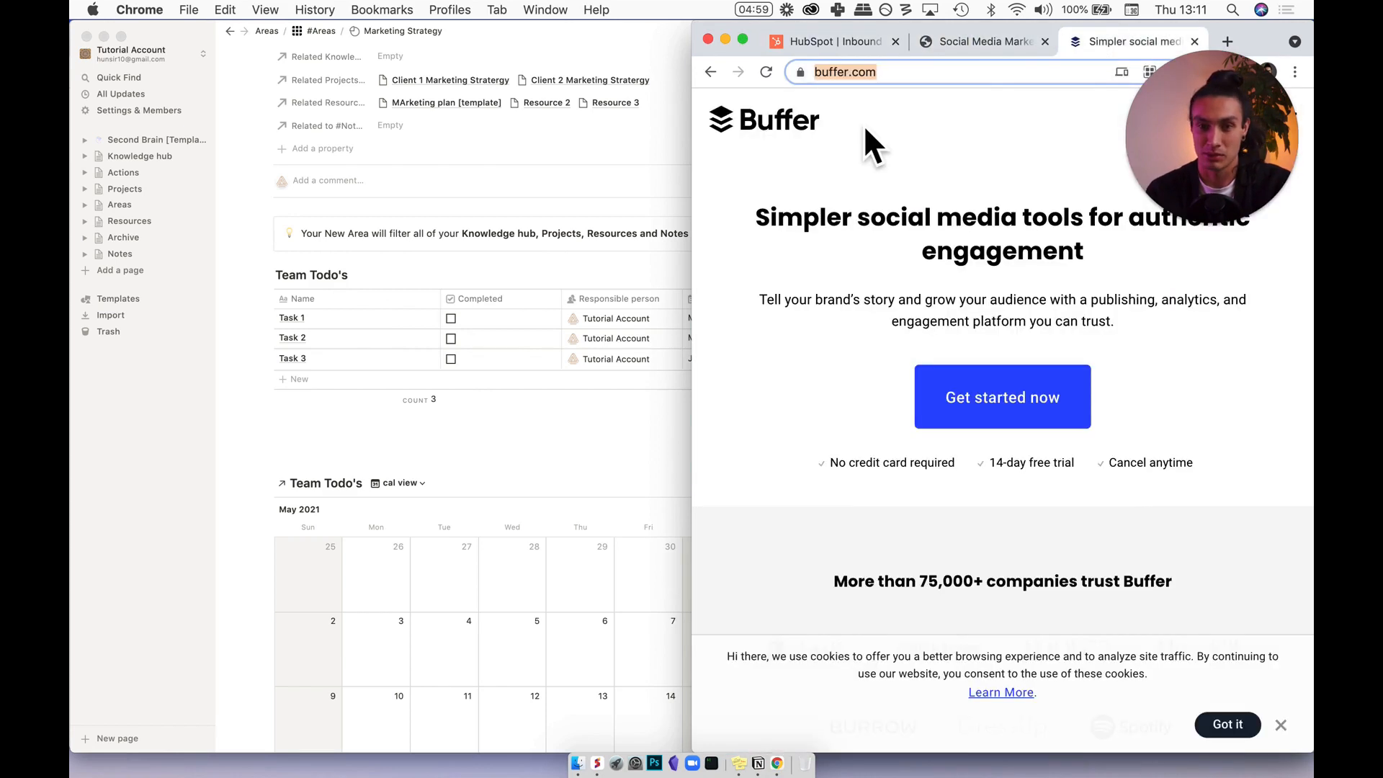
click(826, 49)
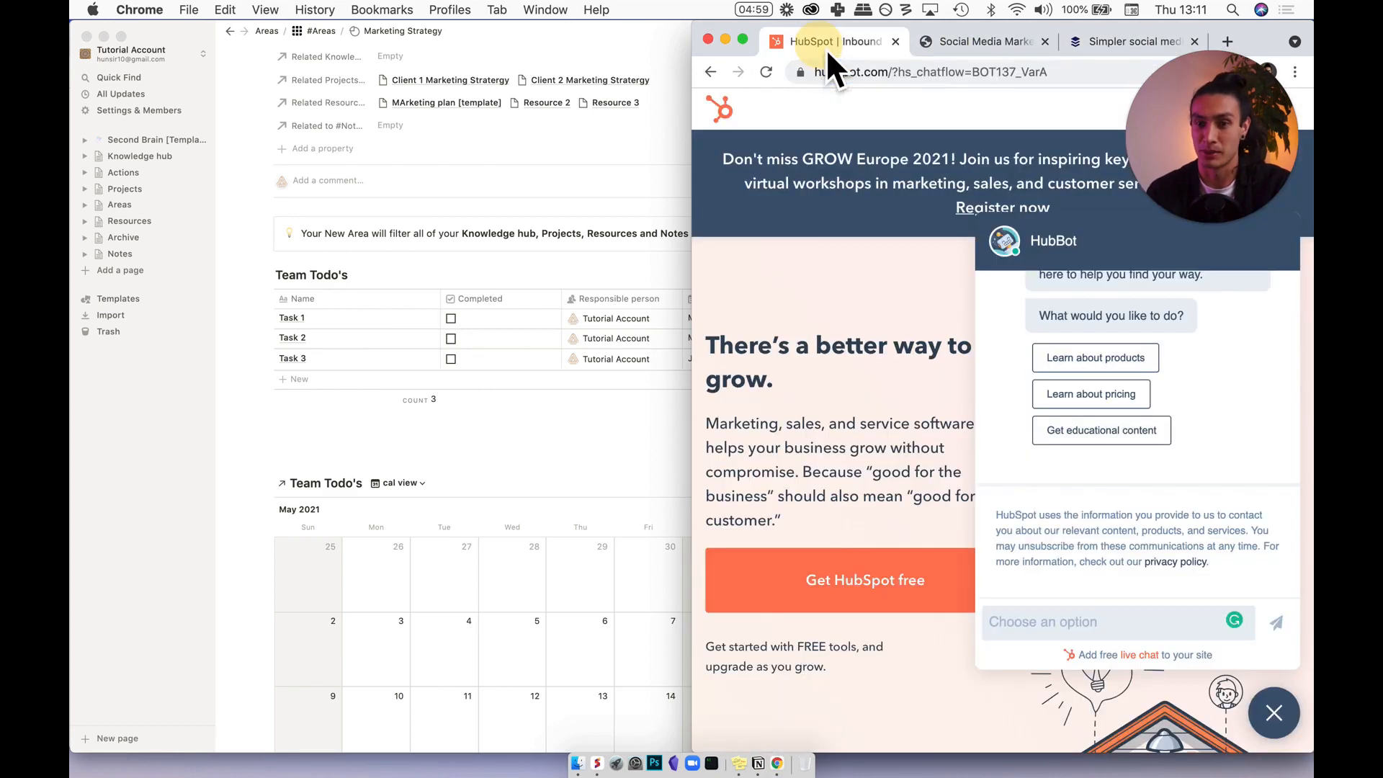
click(853, 79)
key(super+c)
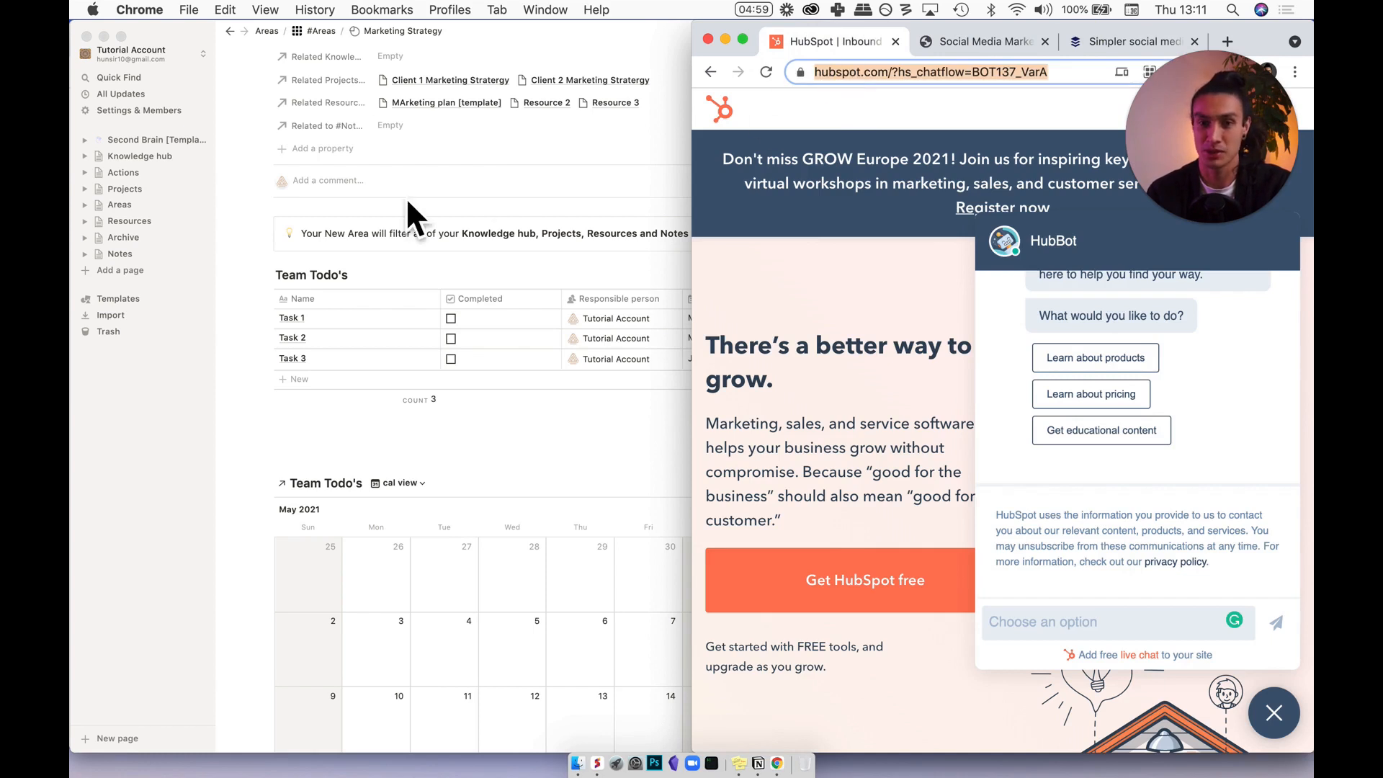
click(374, 243)
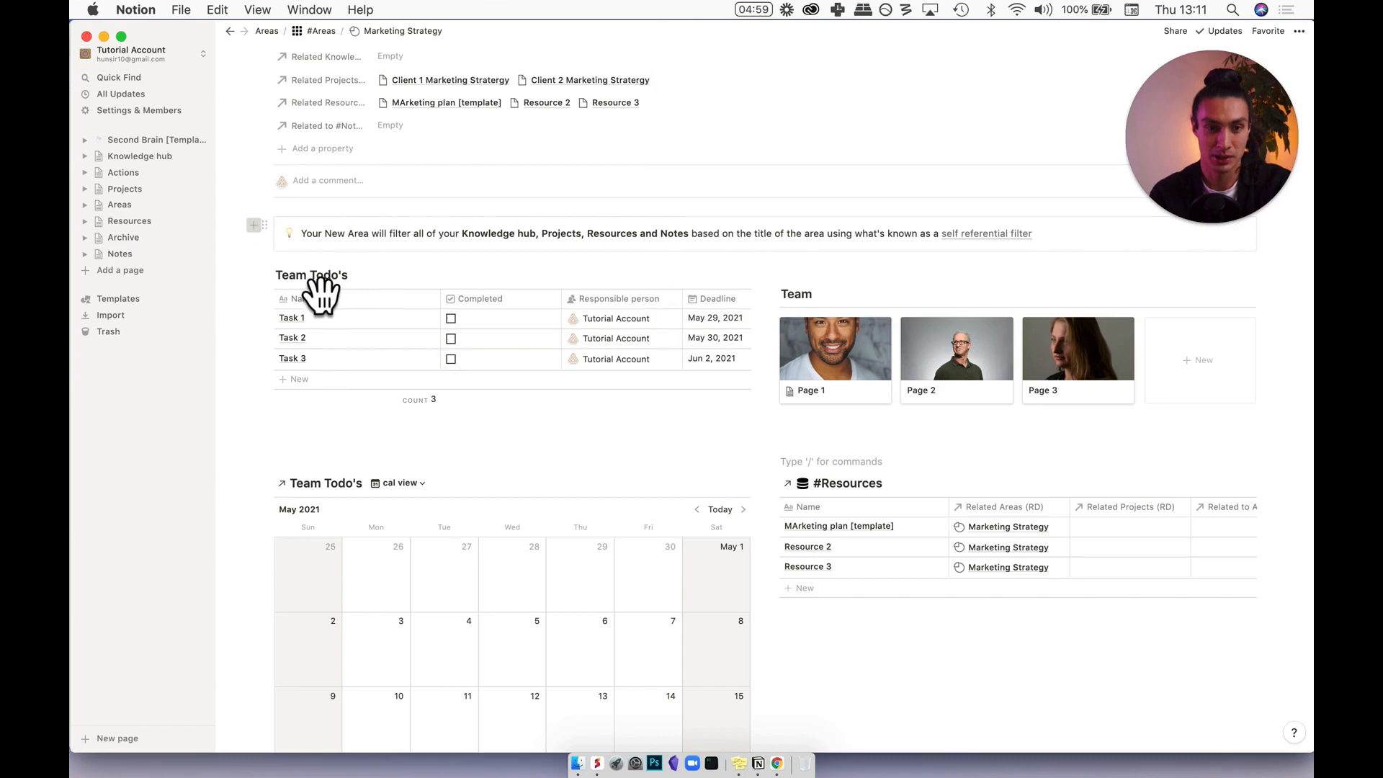
key(super+v)
click(567, 320)
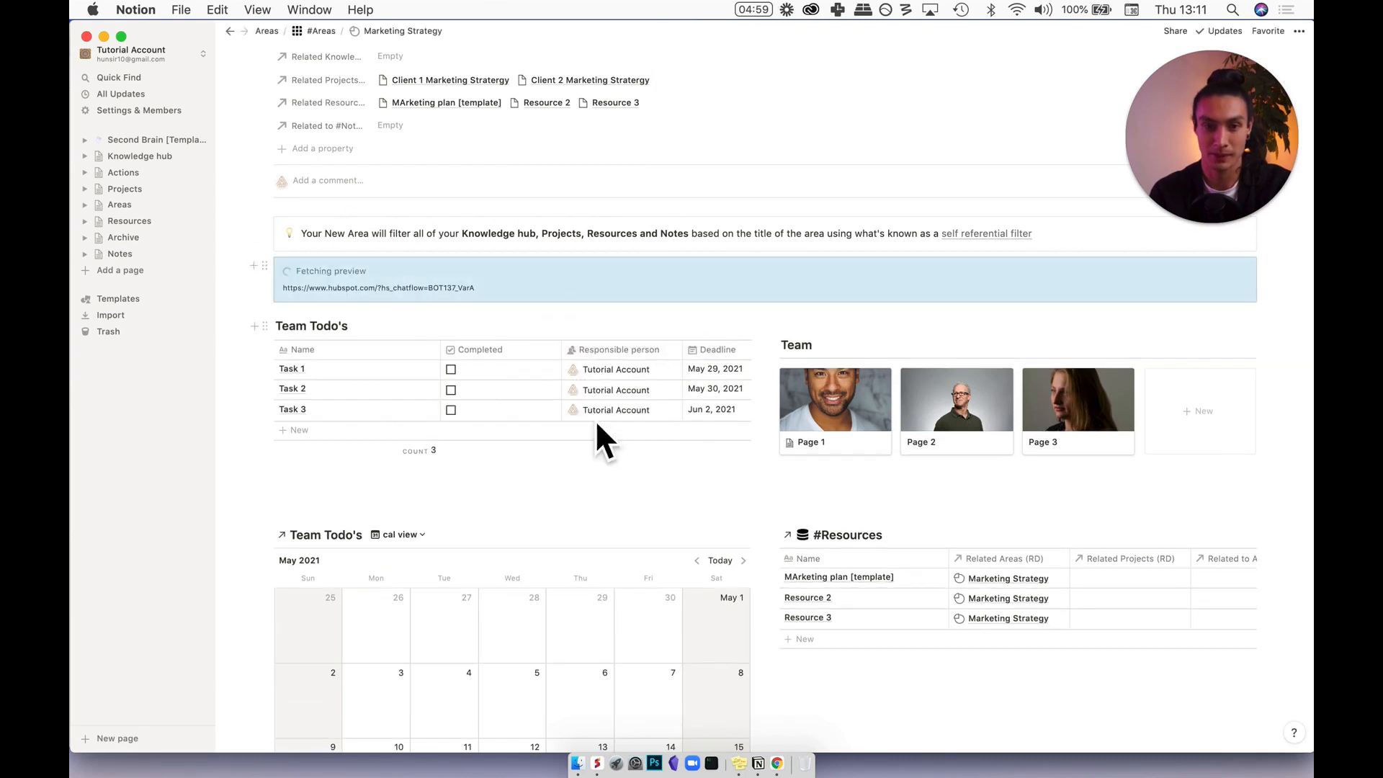
click(778, 764)
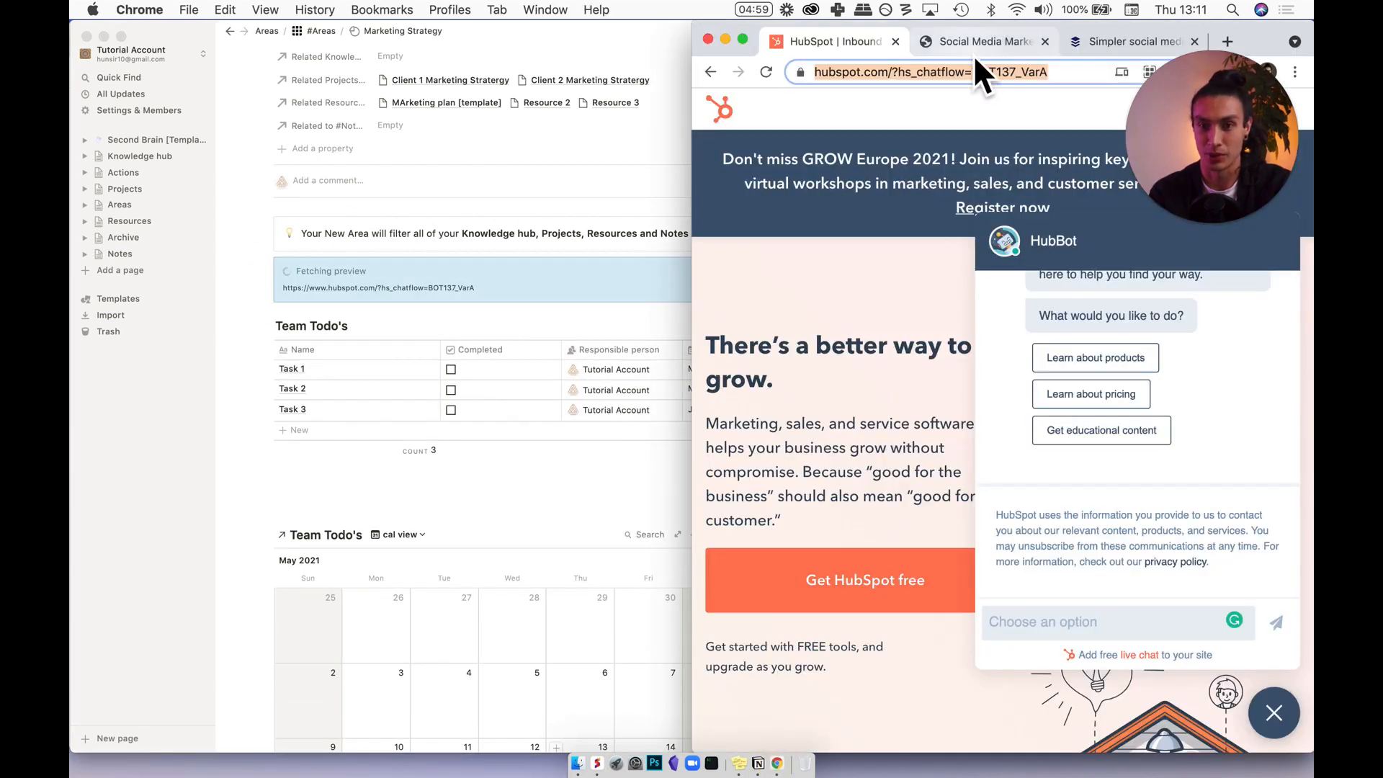
click(974, 50)
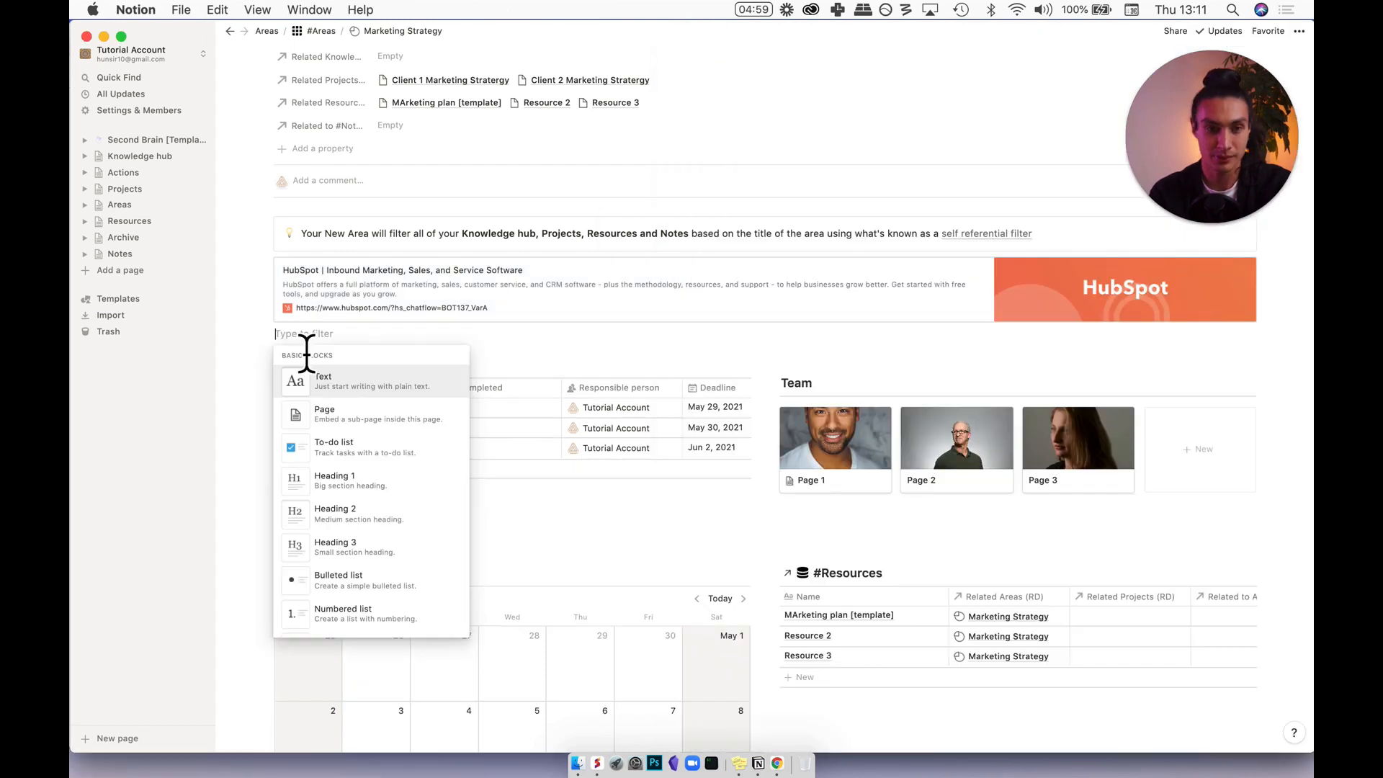
text(https://www.hootsuite.com/)
click(445, 376)
click(777, 763)
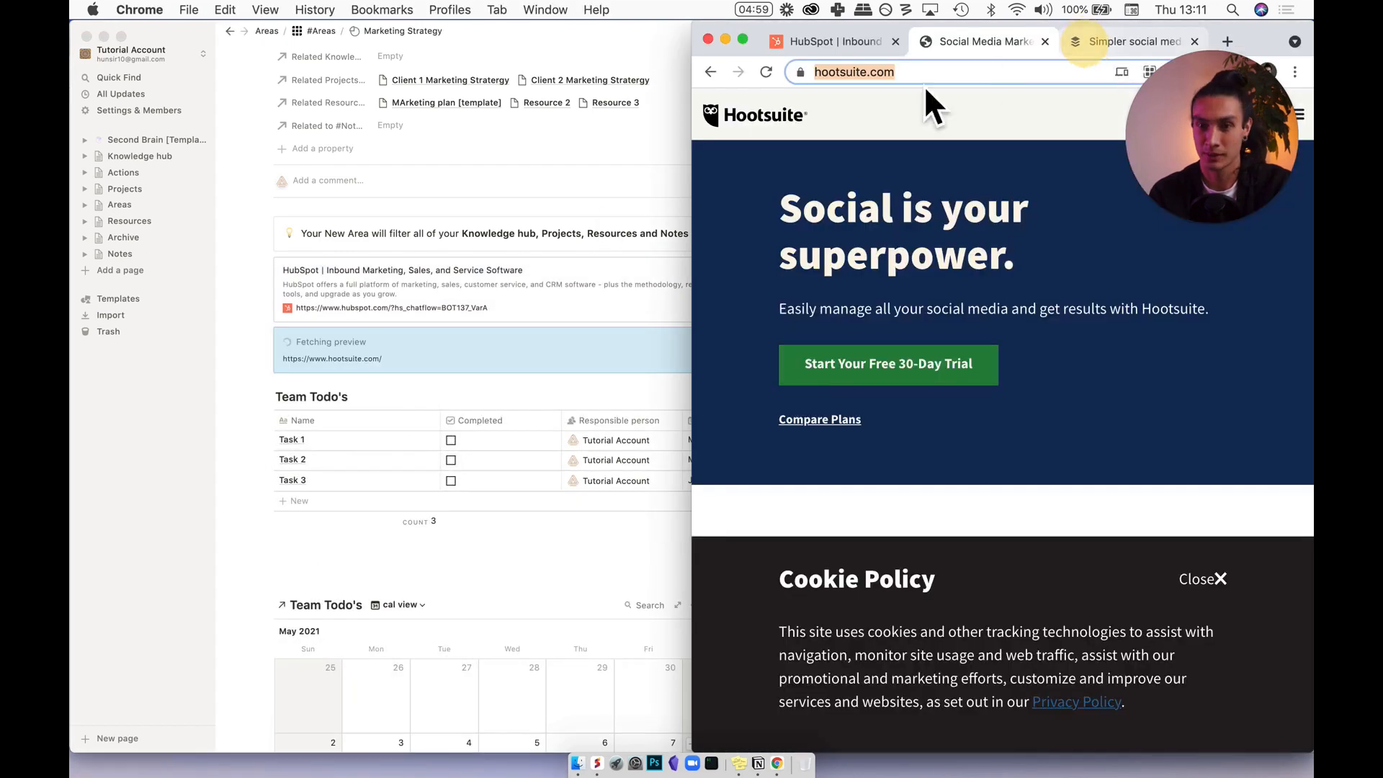
click(1124, 45)
click(857, 75)
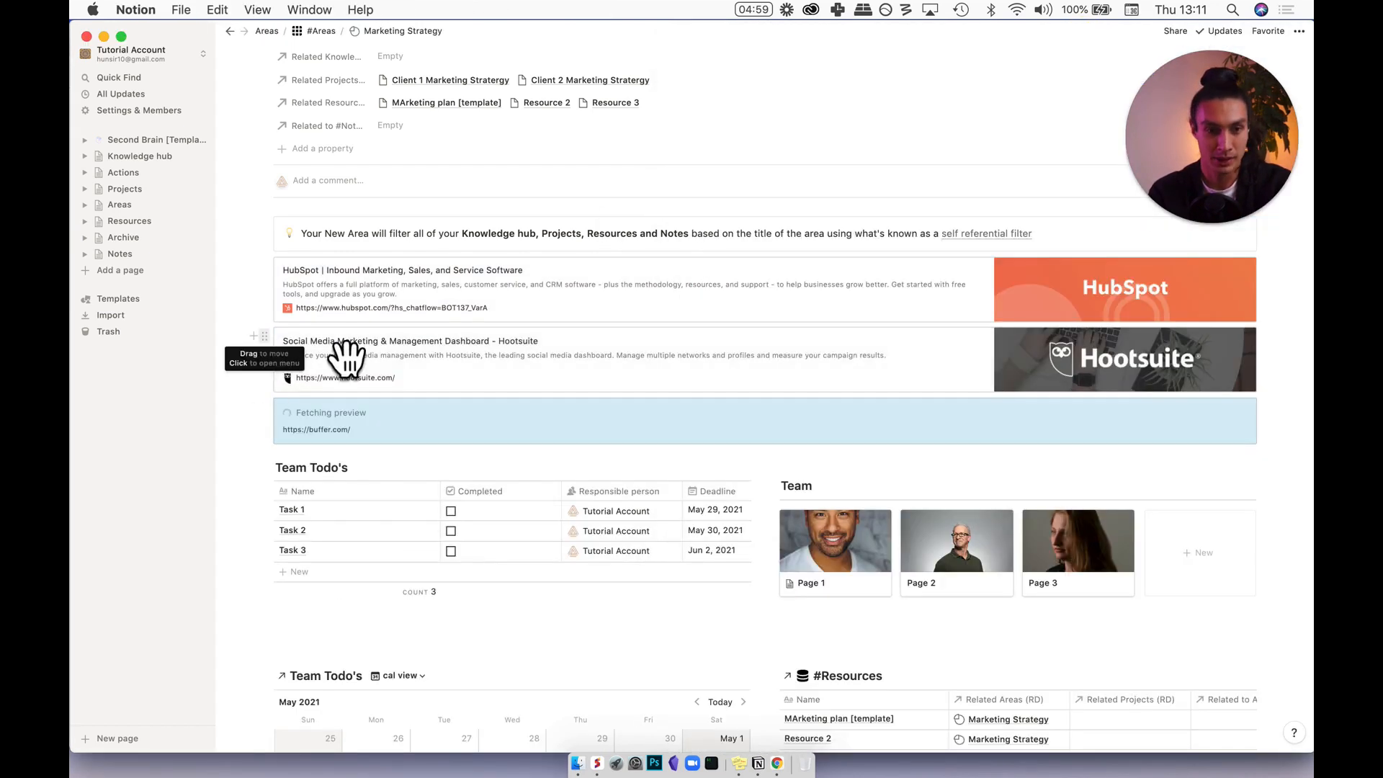
Arrange the three web bookmarks side by side in one row, ordered Buffer, HubSpot, Hootsuite.
drag(1257, 324, 1266, 303)
drag(294, 376, 250, 312)
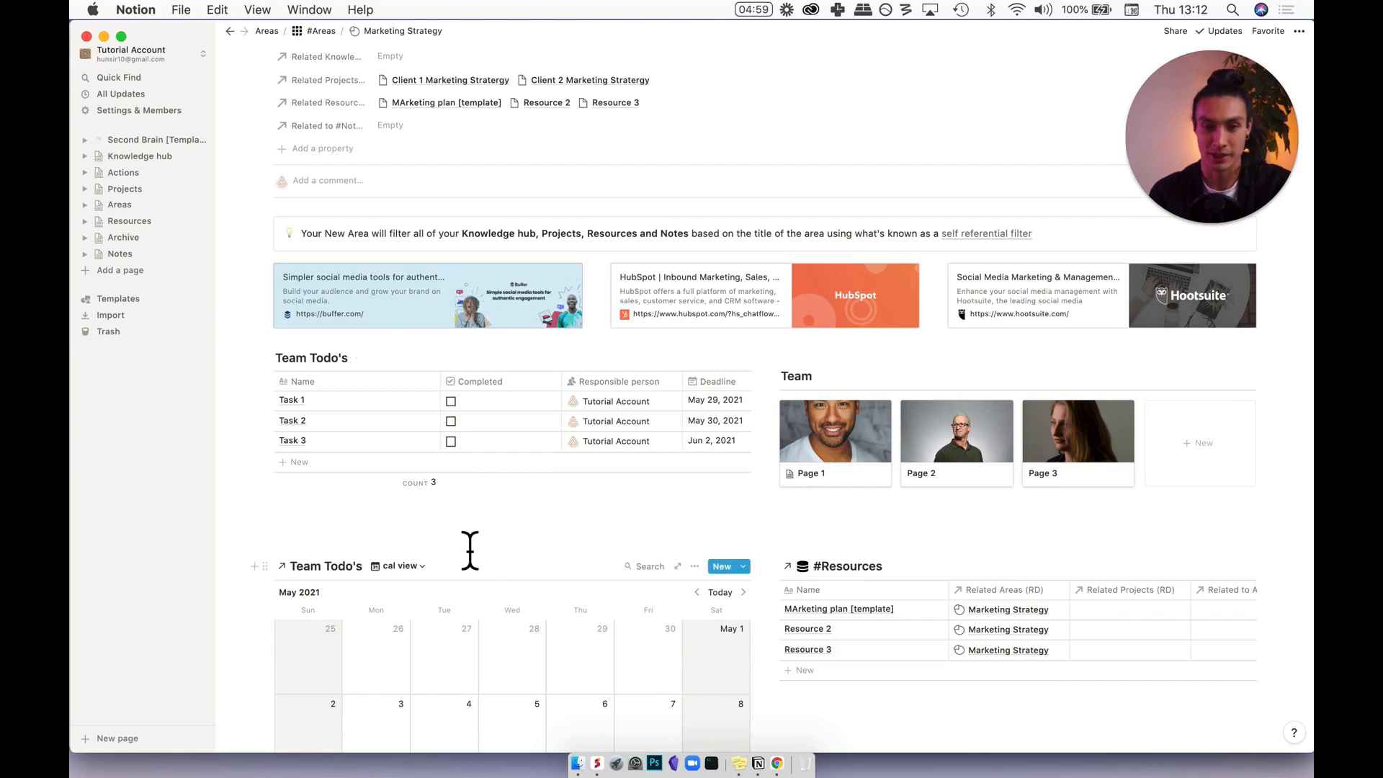
Review the finished Marketing Strategy page from its cover and properties down to the Team Notes list and Knowledge Hub toggle.
scroll(443, 544, down, 3)
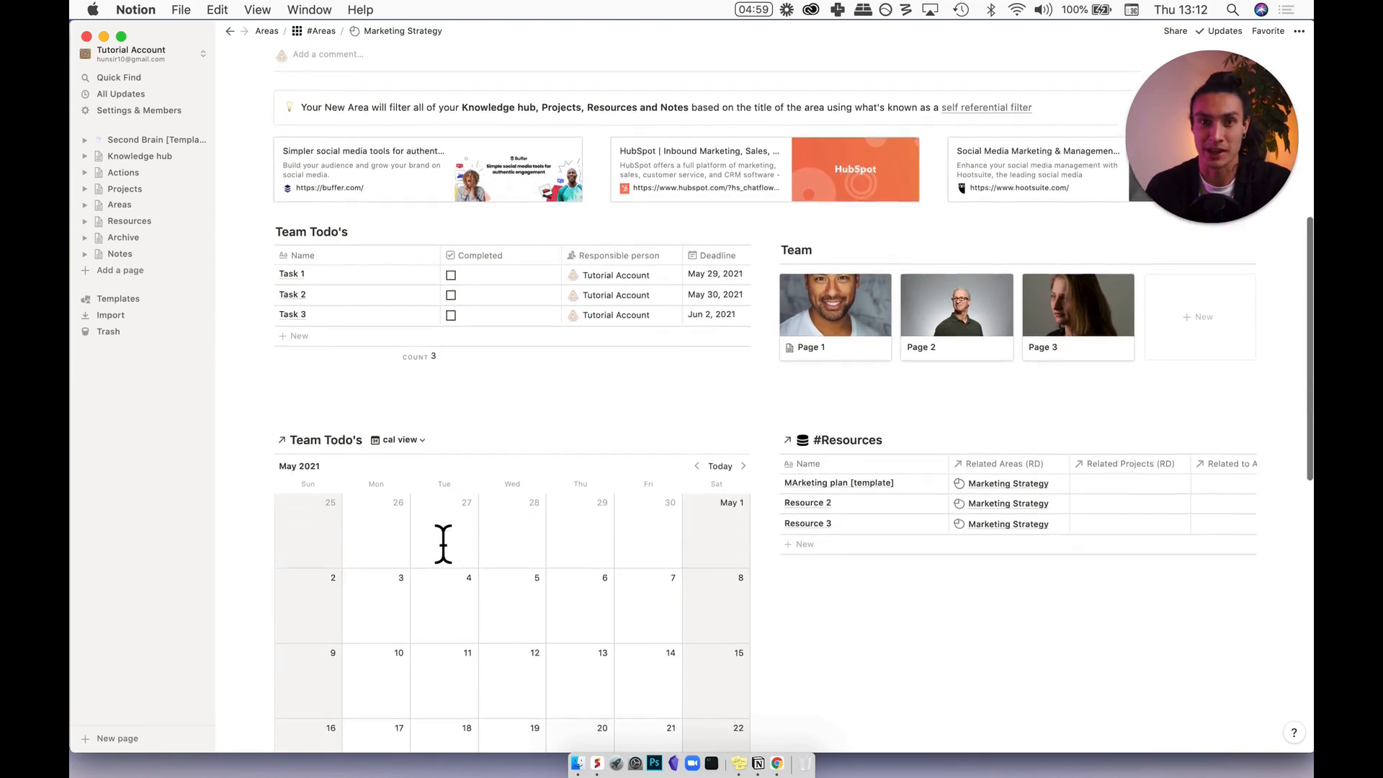
scroll(443, 544, down, 10)
scroll(443, 541, down, 4)
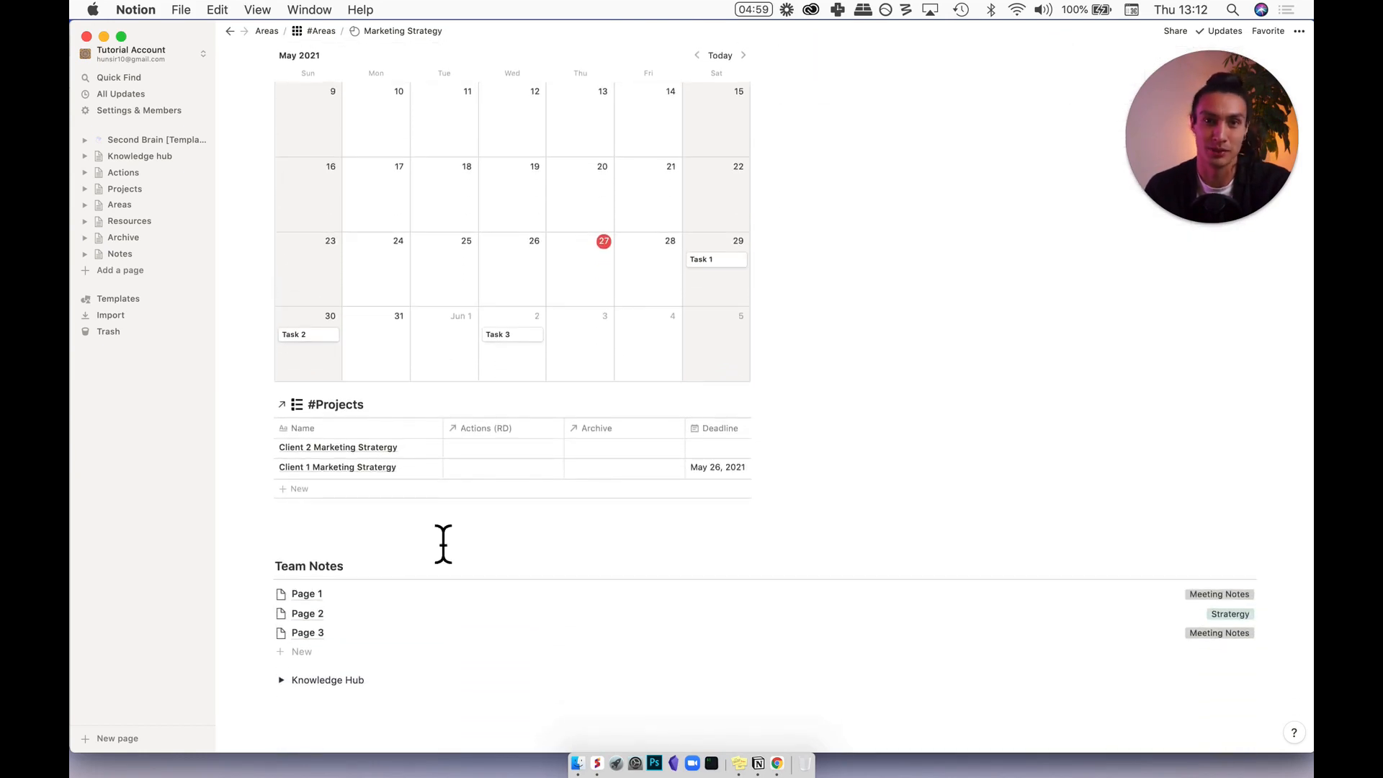
scroll(443, 544, down, 3)
scroll(450, 554, up, 11)
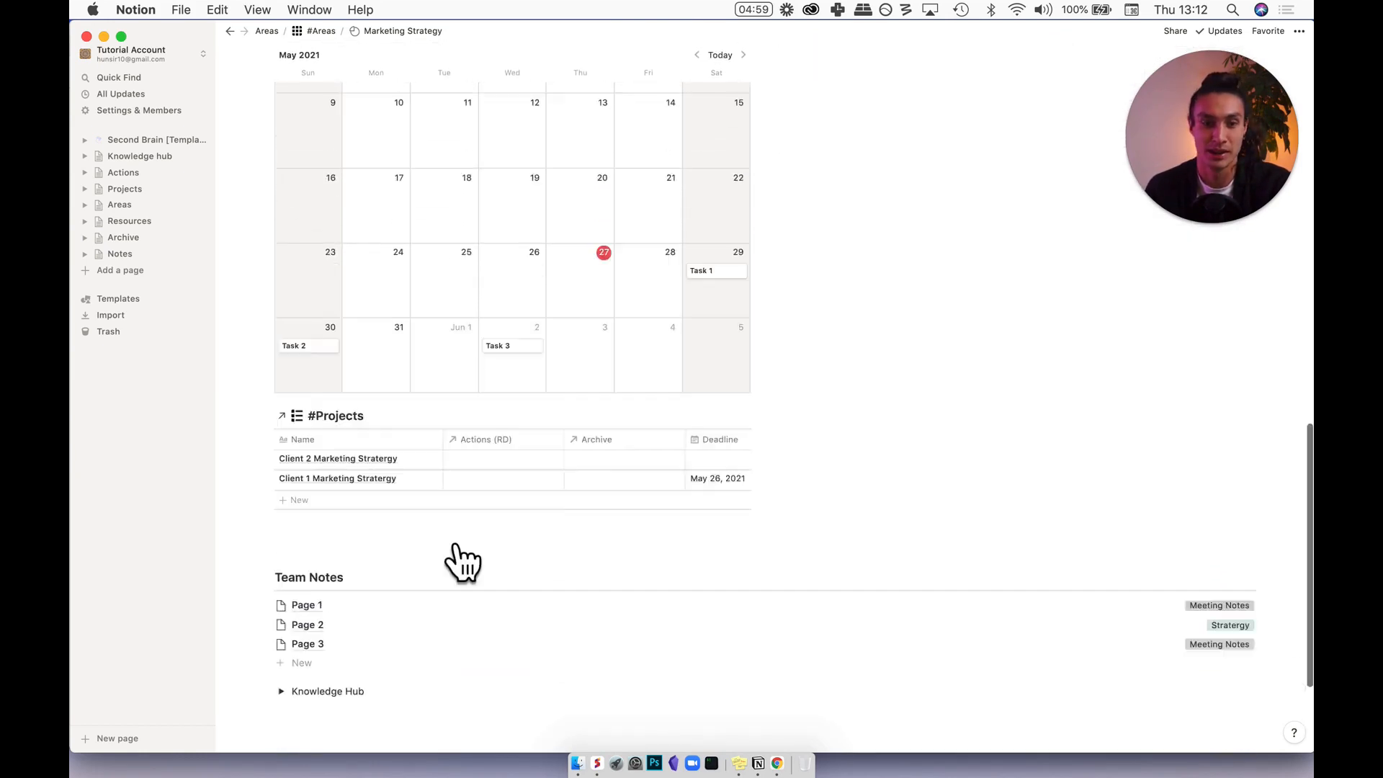
scroll(442, 534, up, 2)
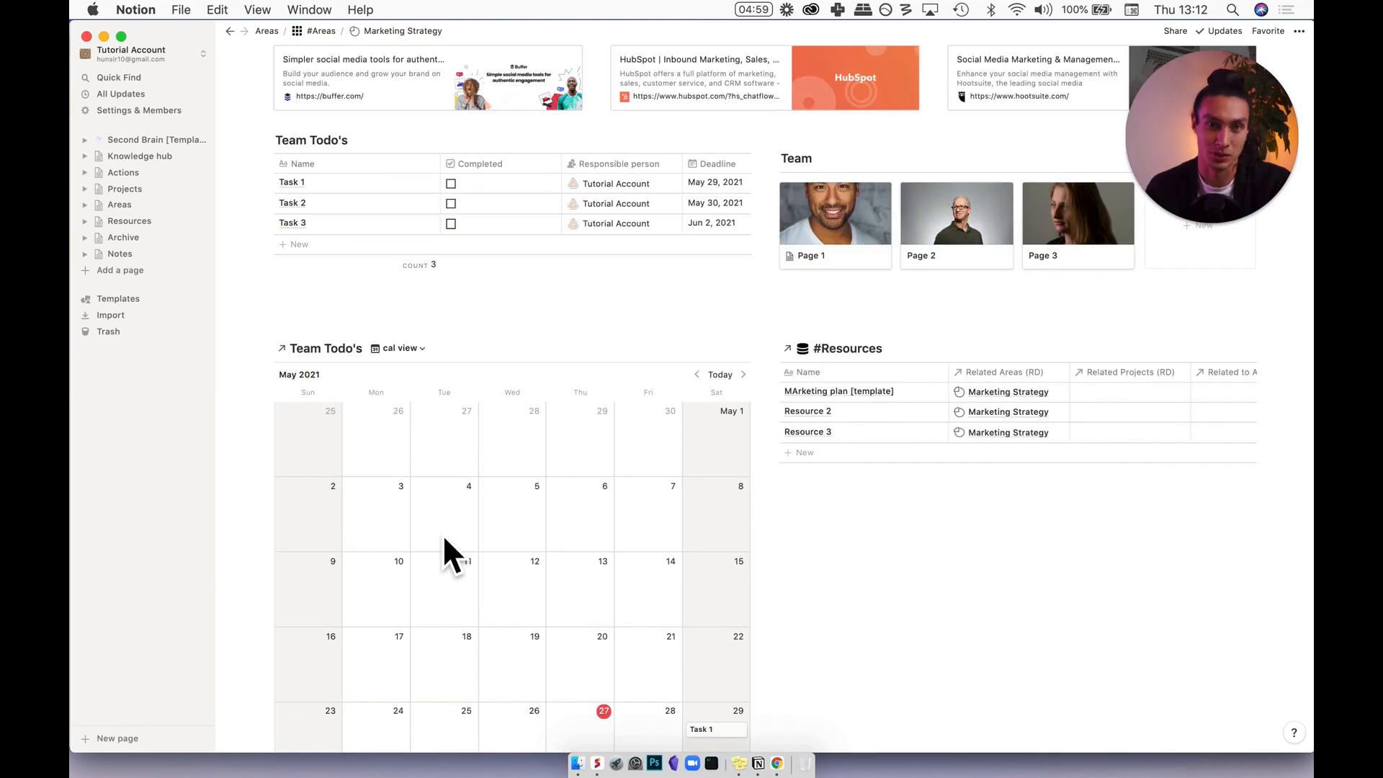
scroll(445, 539, up, 12)
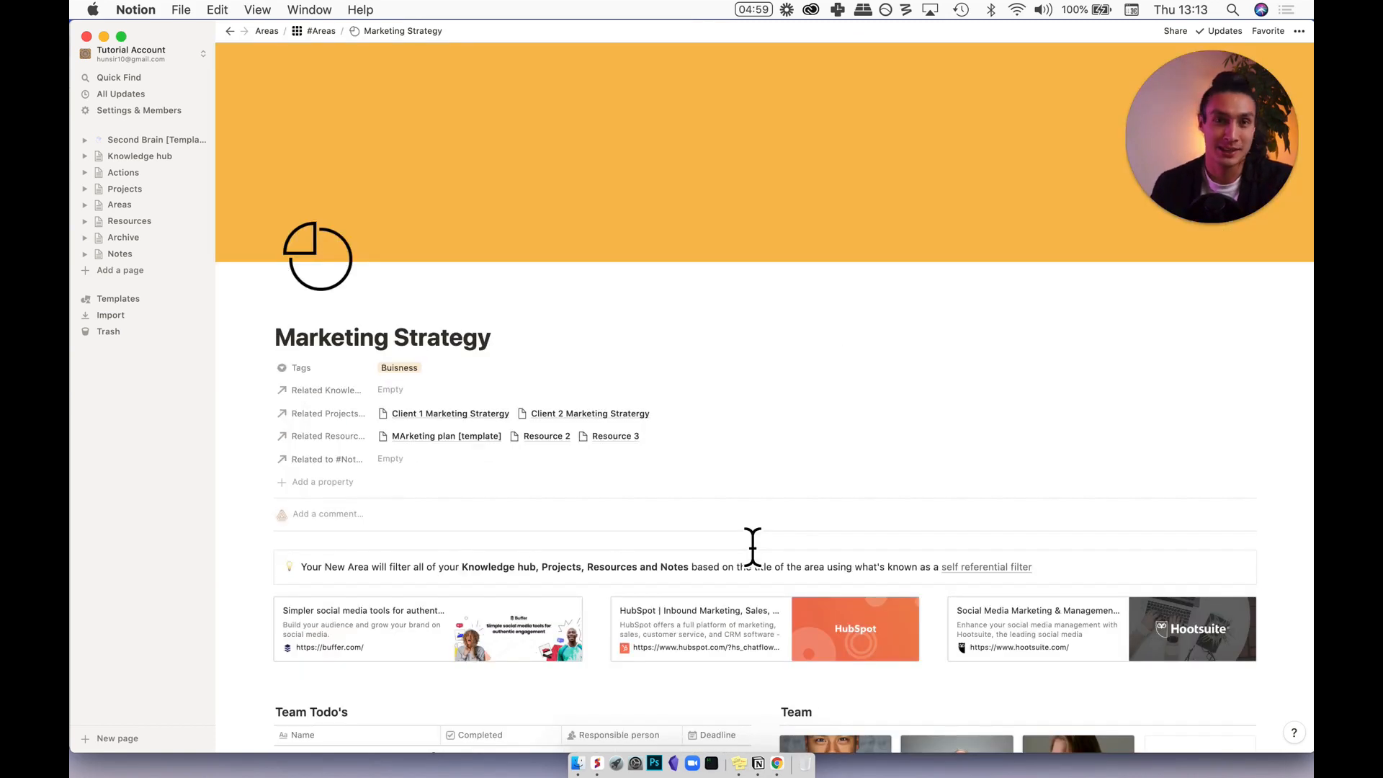
scroll(752, 548, down, 1)
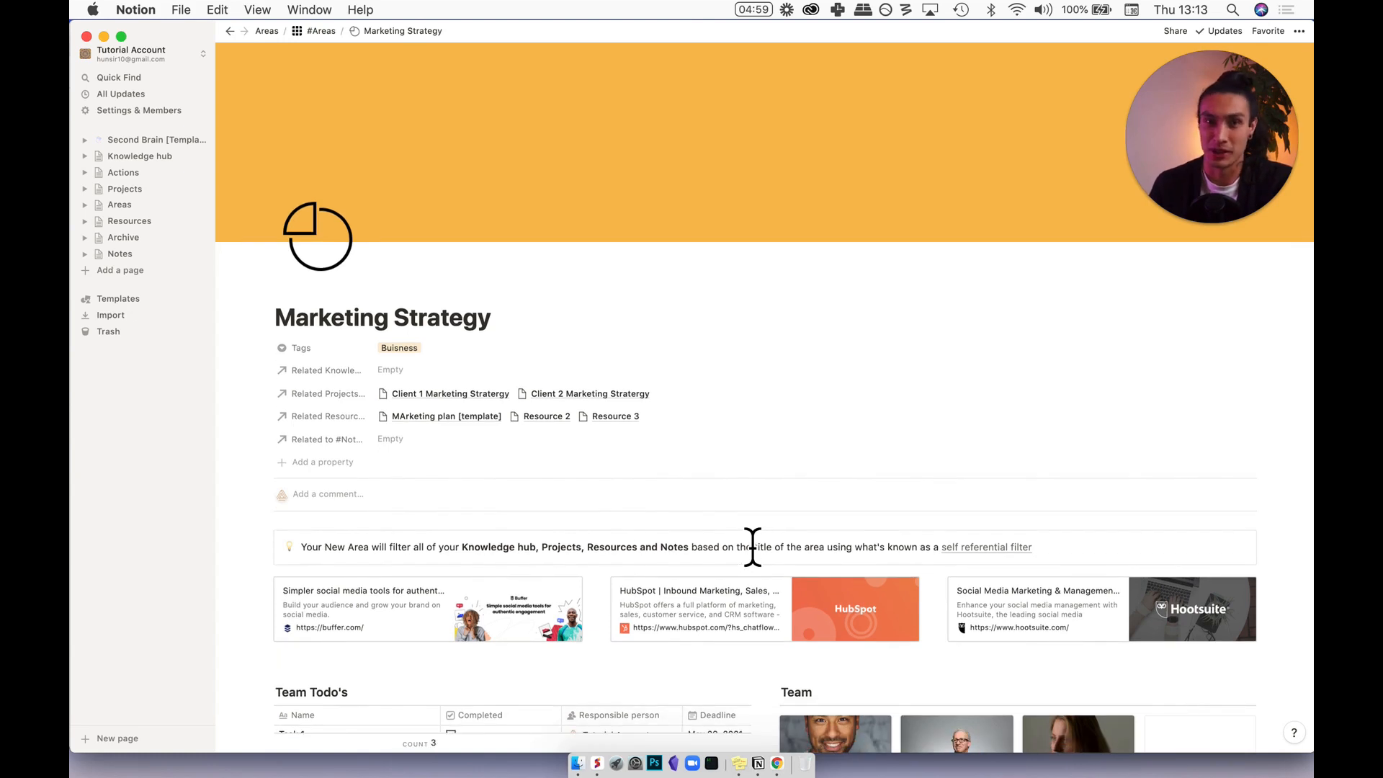
scroll(752, 548, down, 6)
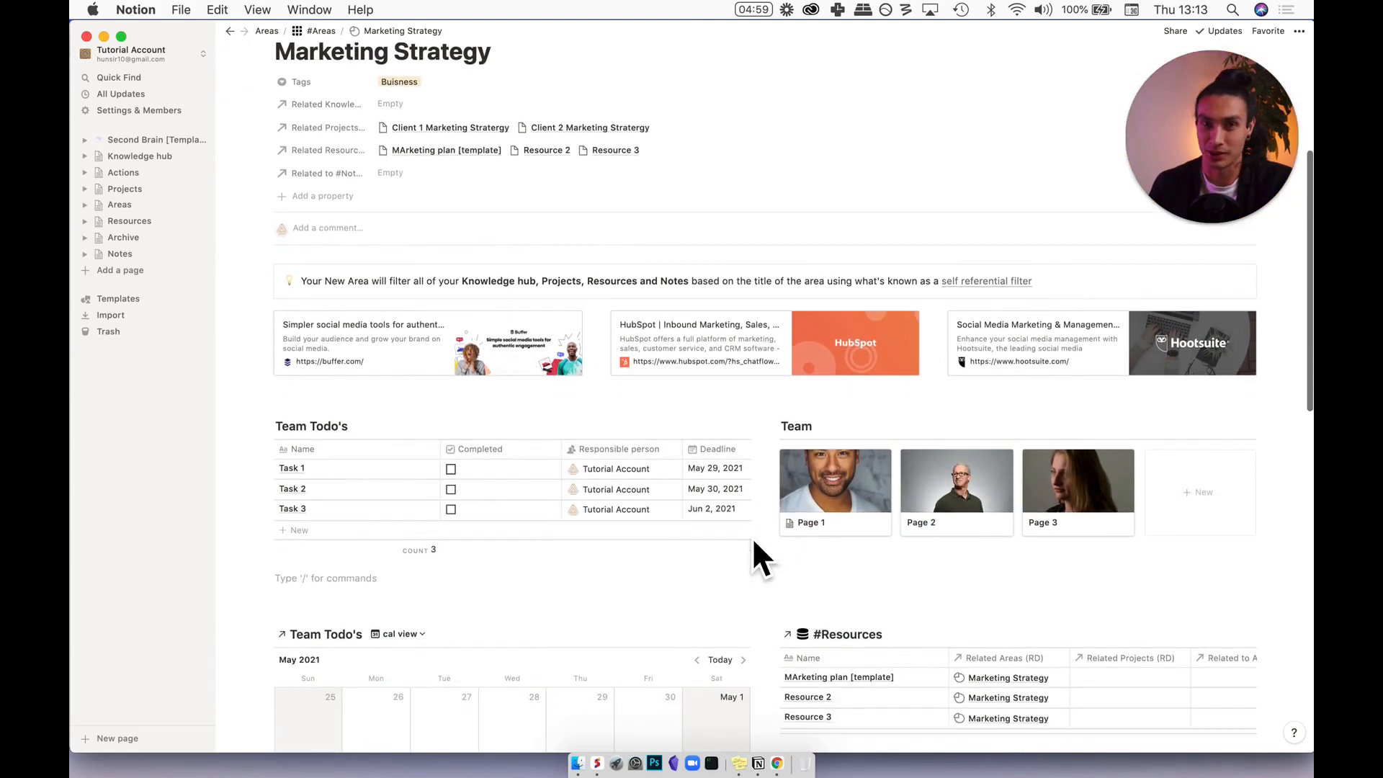
scroll(772, 566, down, 1)
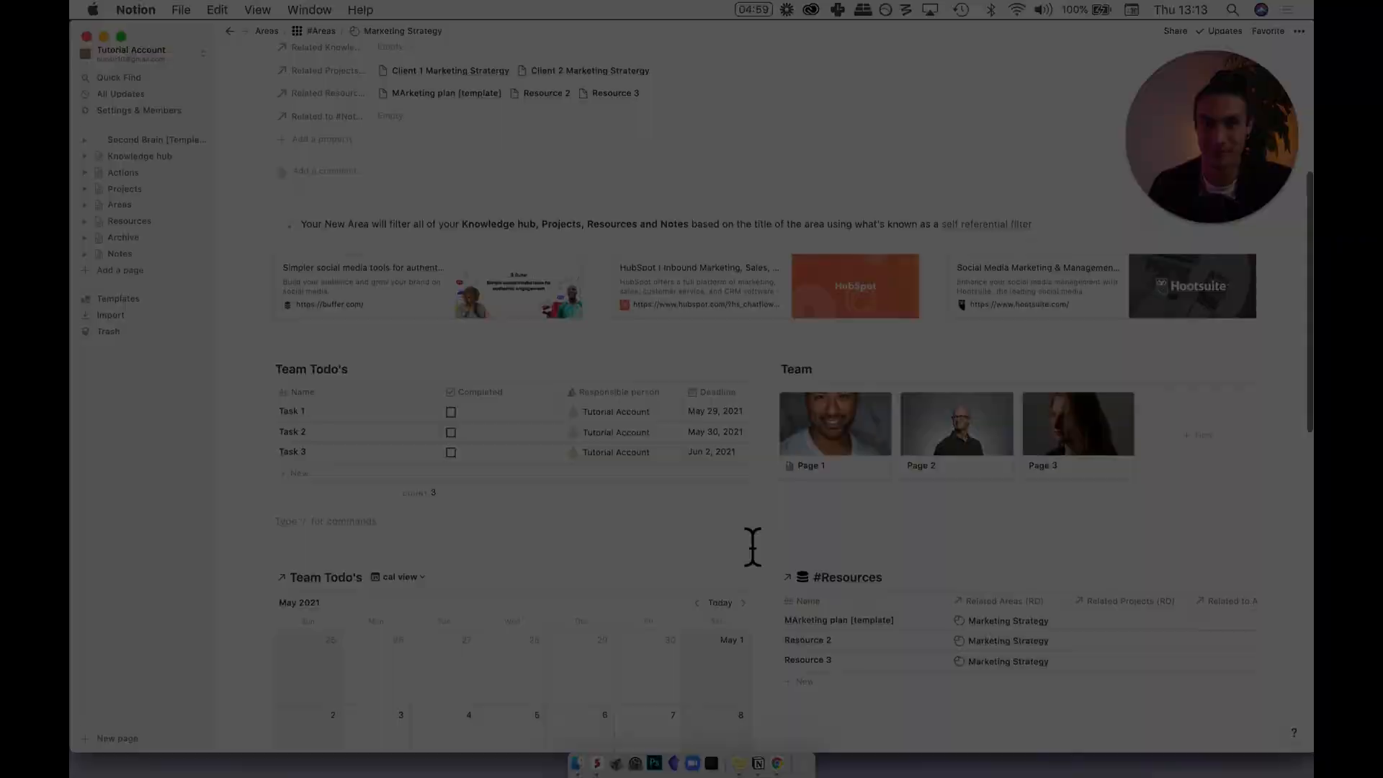